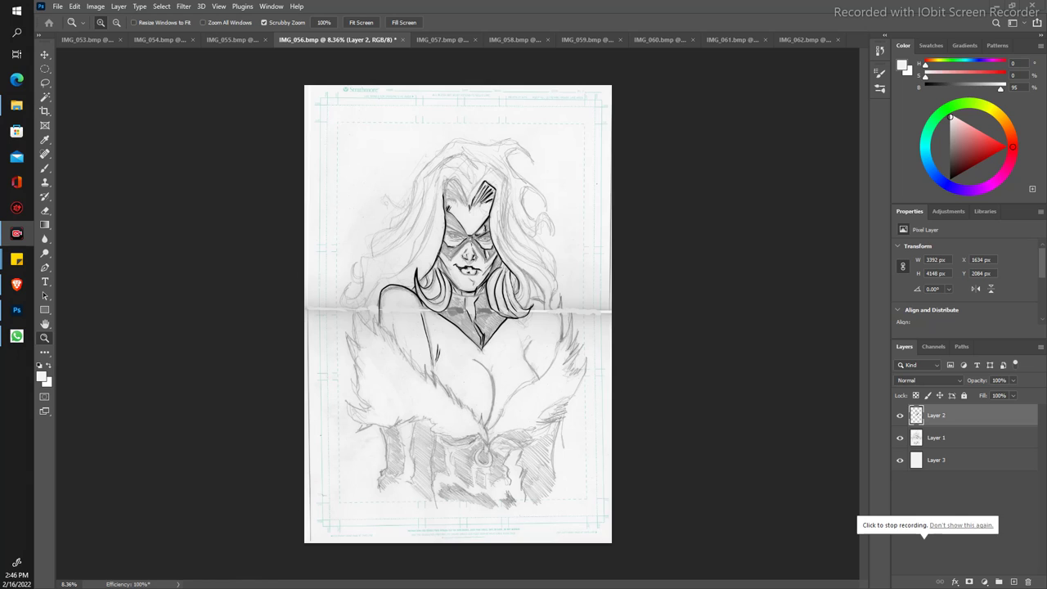
Step: Zoom in on the face and ink two thin black hair strands beside it
{"action": "mouse_move", "coordinate": [360, 299]}
{"action": "left_mouse_down"}
{"action": "mouse_move", "coordinate": [383, 314]}
{"action": "mouse_move", "coordinate": [321, 286]}
{"action": "left_mouse_up"}
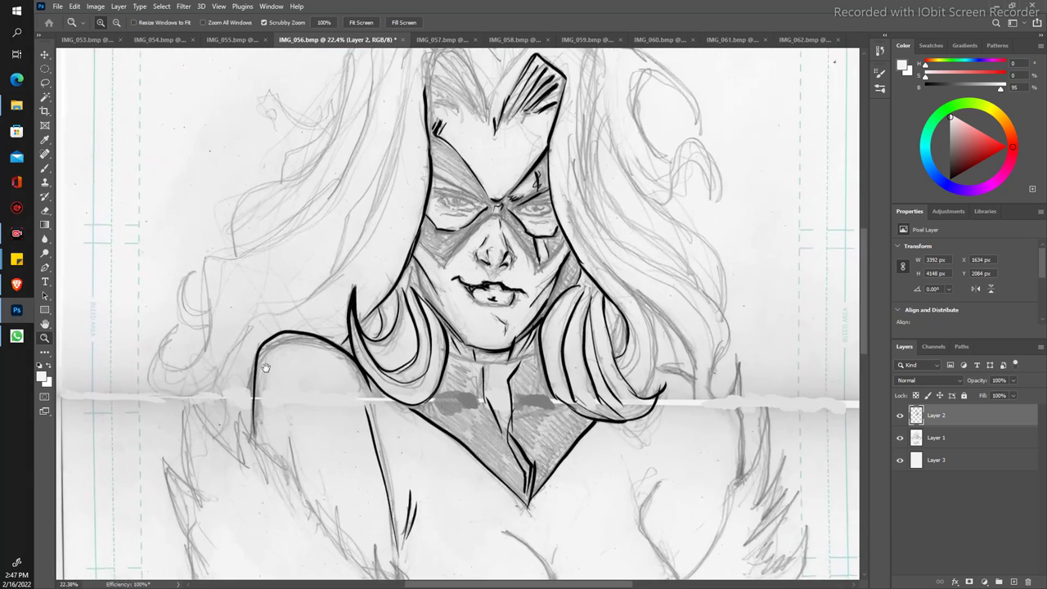
{"action": "key", "text": "b"}
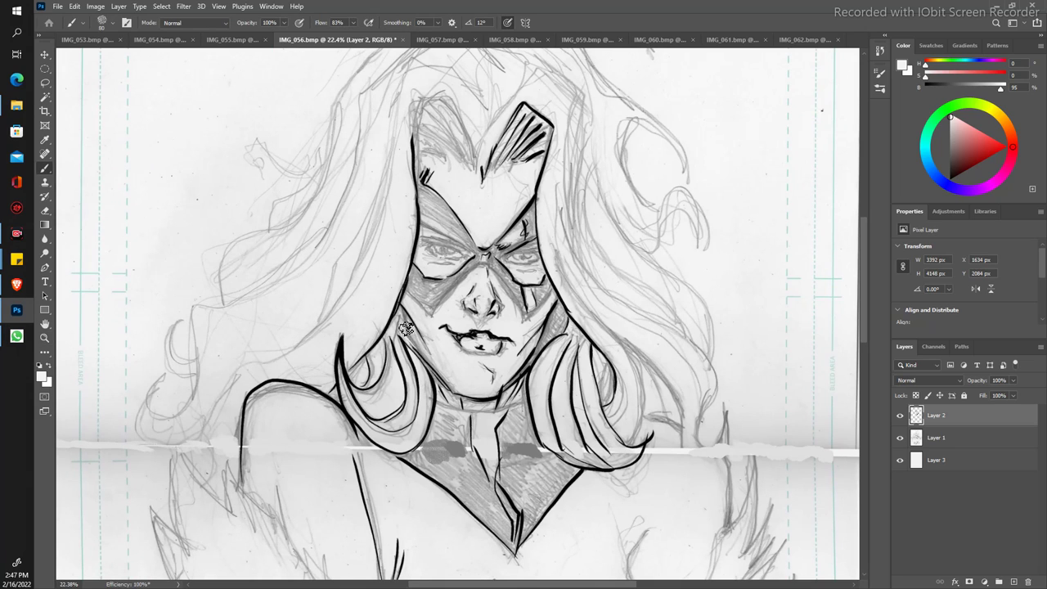
{"action": "key", "text": "x"}
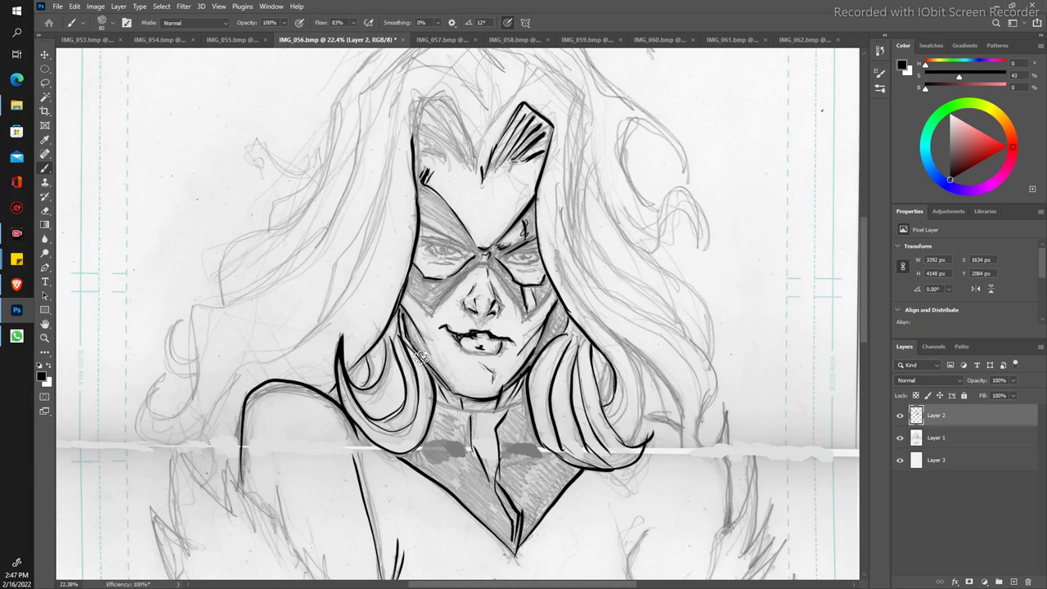
{"action": "left_click_drag", "start_coordinate": [382, 374], "coordinate": [401, 324]}
{"action": "left_click_drag", "start_coordinate": [367, 386], "coordinate": [361, 350]}
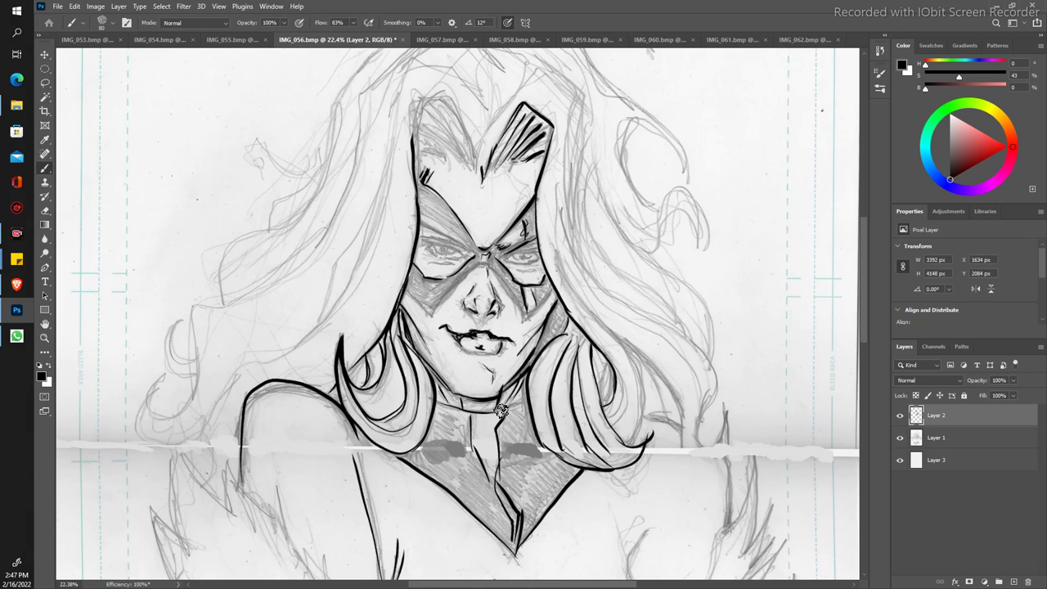
Step: Ink the choker line across the neck, a short line below it and neck strokes
{"action": "left_click_drag", "start_coordinate": [524, 403], "coordinate": [449, 407]}
{"action": "mouse_move", "coordinate": [448, 415]}
{"action": "left_mouse_down"}
{"action": "mouse_move", "coordinate": [461, 442]}
{"action": "mouse_move", "coordinate": [467, 415]}
{"action": "left_mouse_up"}
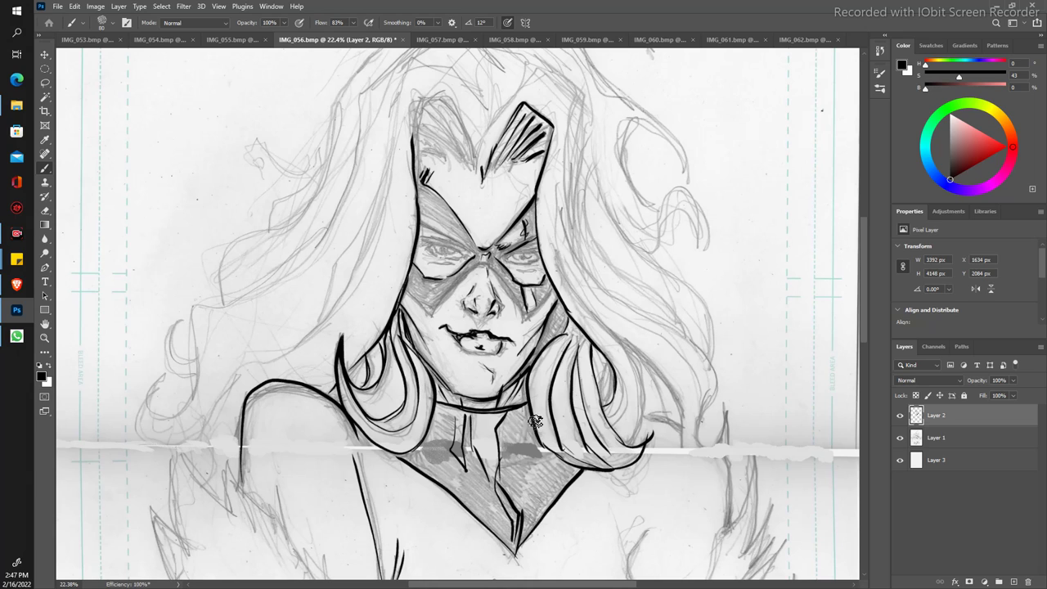
{"action": "left_click_drag", "start_coordinate": [567, 464], "coordinate": [590, 480]}
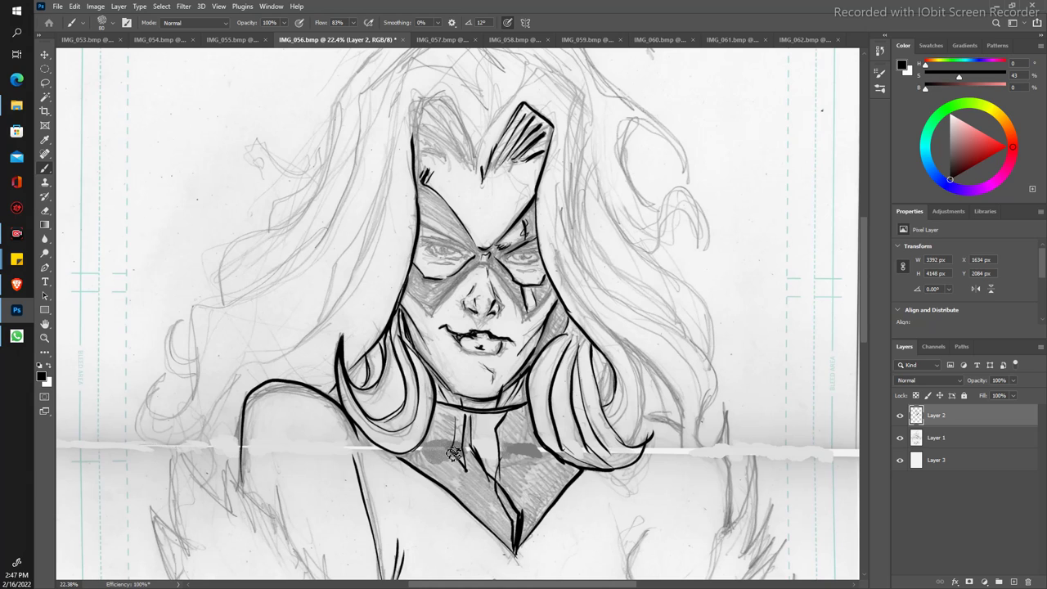
{"action": "mouse_move", "coordinate": [449, 447]}
{"action": "left_mouse_down"}
{"action": "mouse_move", "coordinate": [450, 414]}
{"action": "mouse_move", "coordinate": [439, 417]}
{"action": "mouse_move", "coordinate": [457, 407]}
{"action": "left_mouse_up"}
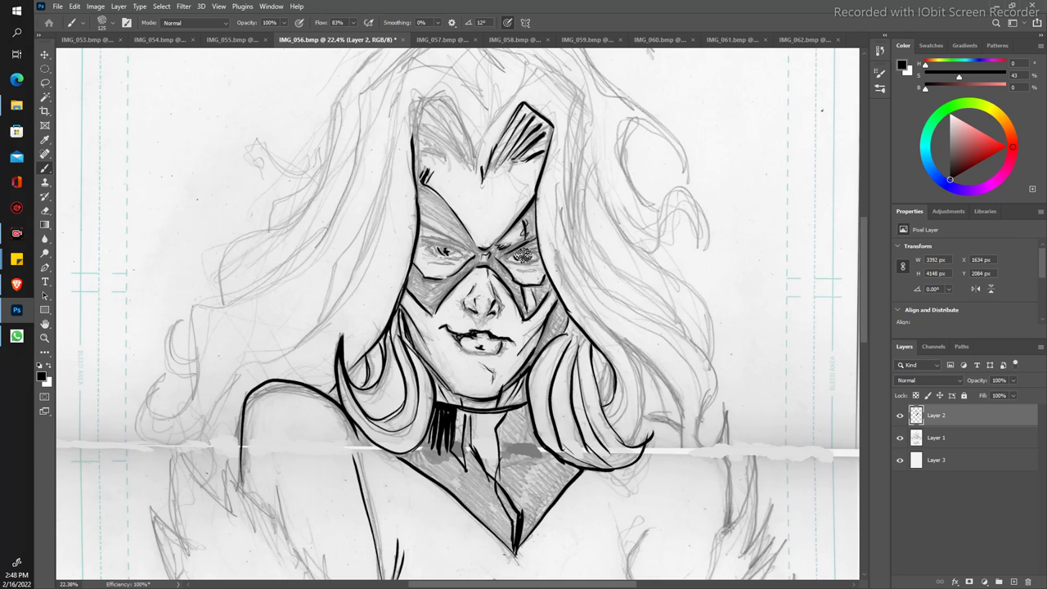
Step: Darken the line work of both eyes inside the mask, then zoom out to the page
{"action": "left_click_drag", "start_coordinate": [505, 258], "coordinate": [536, 260]}
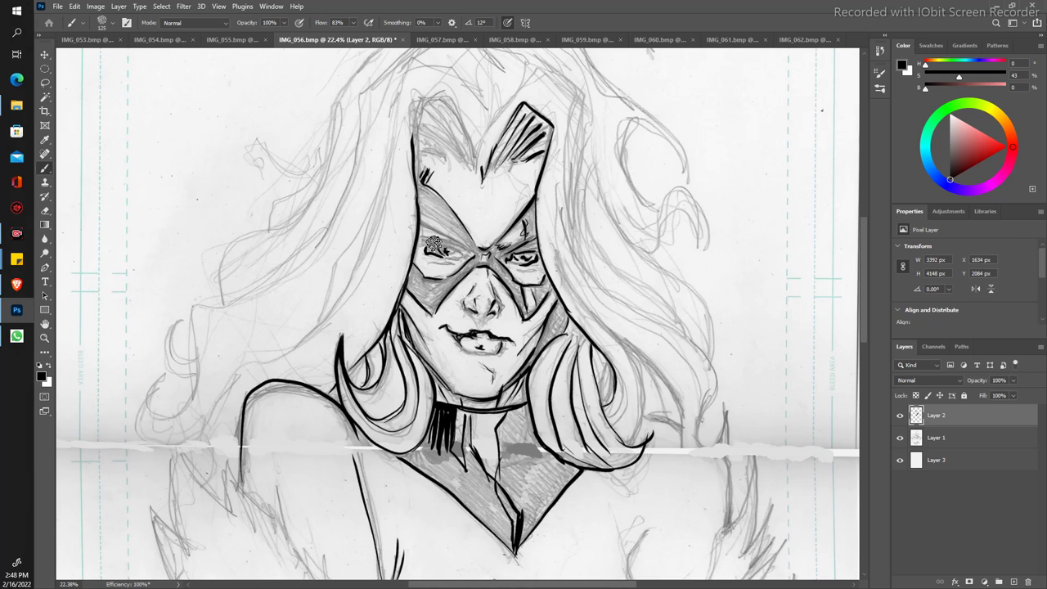
{"action": "left_click_drag", "start_coordinate": [450, 259], "coordinate": [470, 256]}
{"action": "key", "text": "z"}
{"action": "left_click", "coordinate": [332, 183], "text": "alt"}
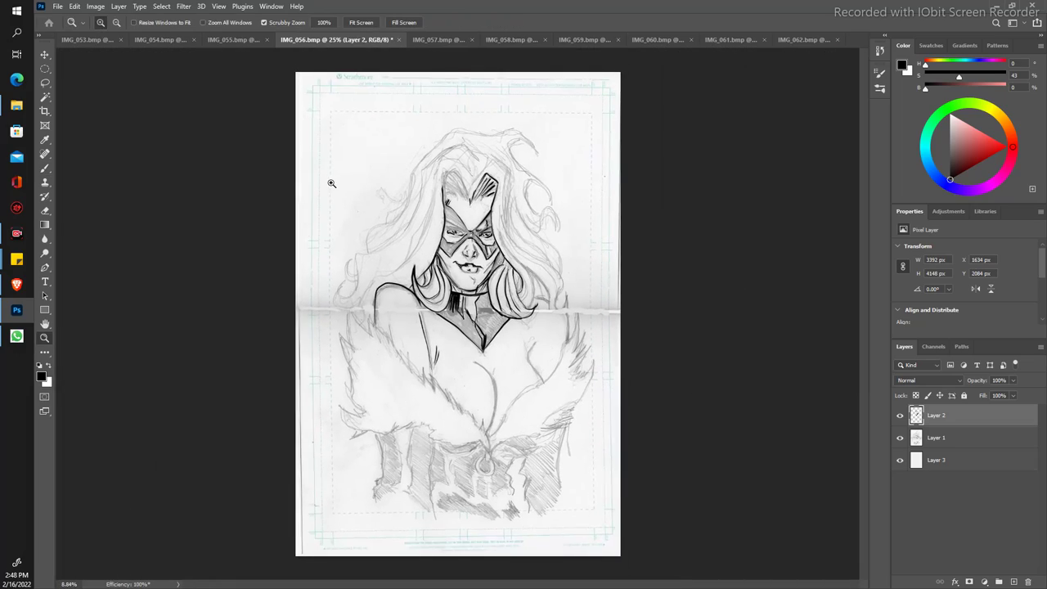
Step: Zoom in on the mask and erase the rough old ink at both eyes
{"action": "left_click_drag", "start_coordinate": [450, 225], "coordinate": [507, 225]}
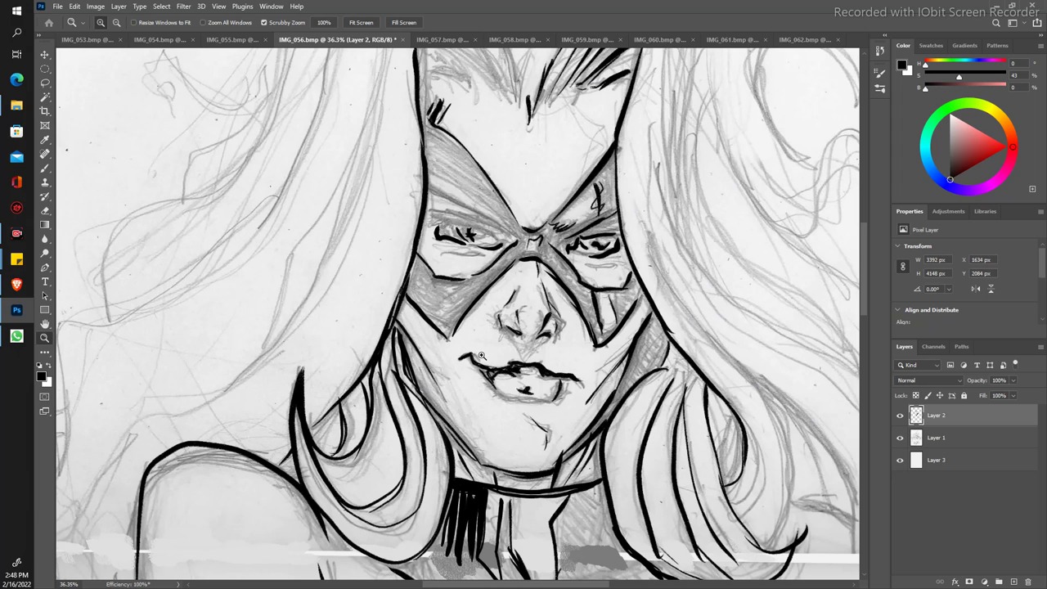
{"action": "left_click", "coordinate": [275, 177]}
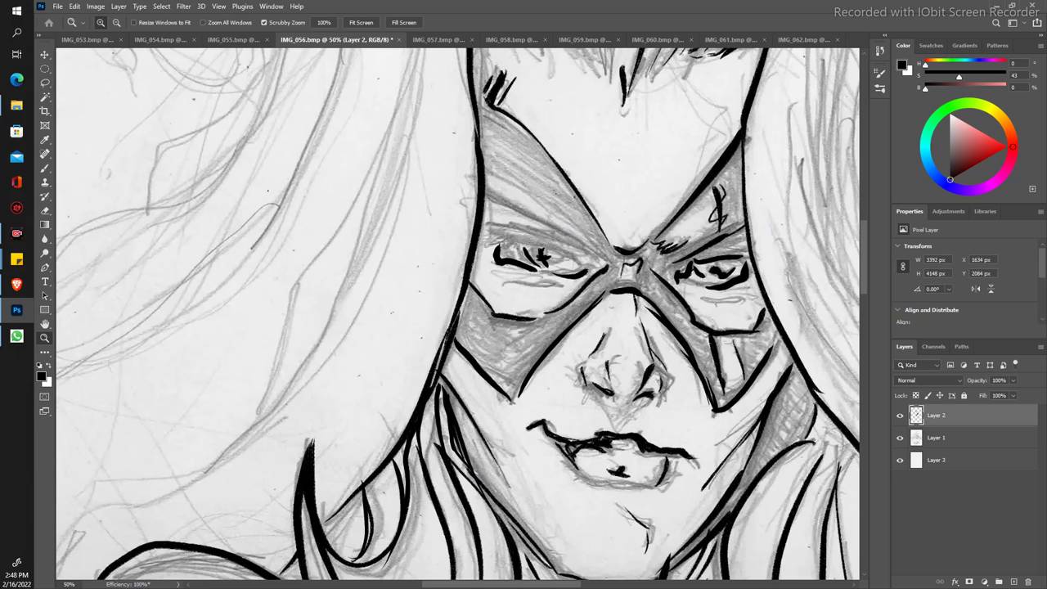
{"action": "key", "text": "b"}
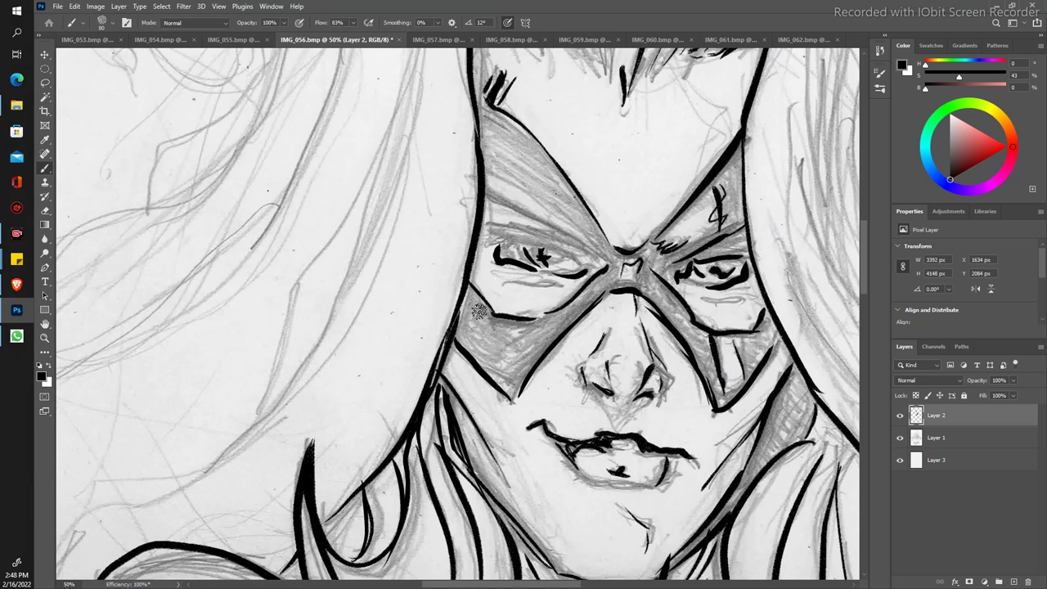
{"action": "left_click_drag", "start_coordinate": [458, 319], "coordinate": [372, 343]}
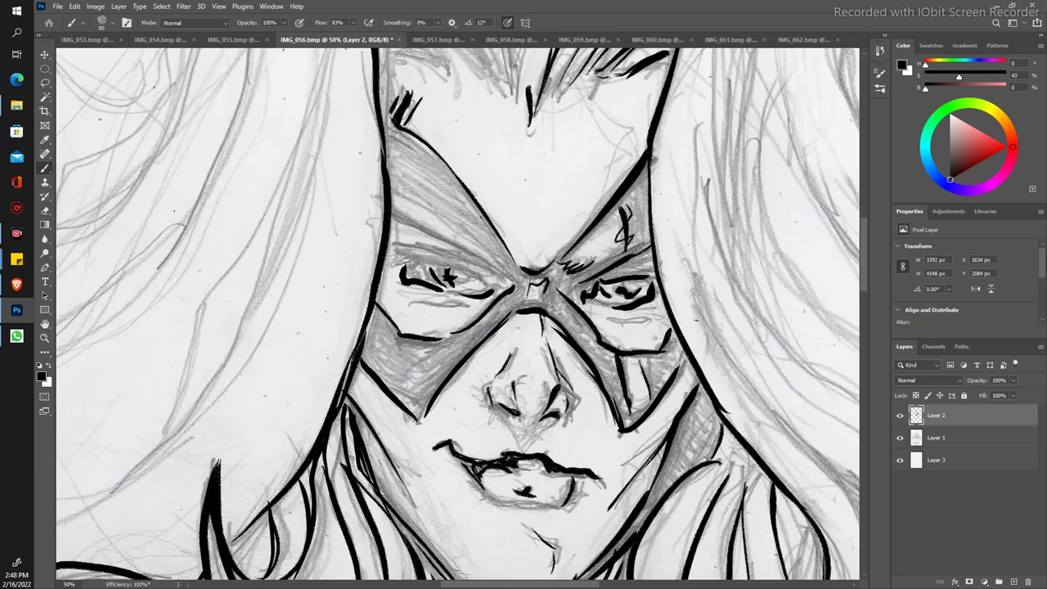
{"action": "key", "text": "e"}
{"action": "left_click_drag", "start_coordinate": [397, 275], "coordinate": [427, 284]}
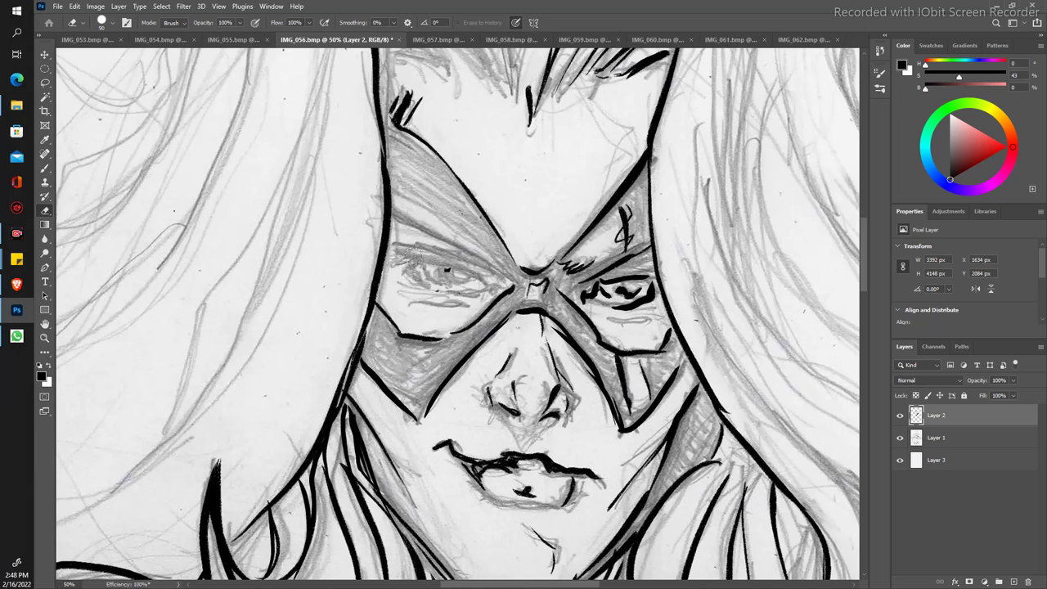
{"action": "left_click_drag", "start_coordinate": [601, 282], "coordinate": [588, 293]}
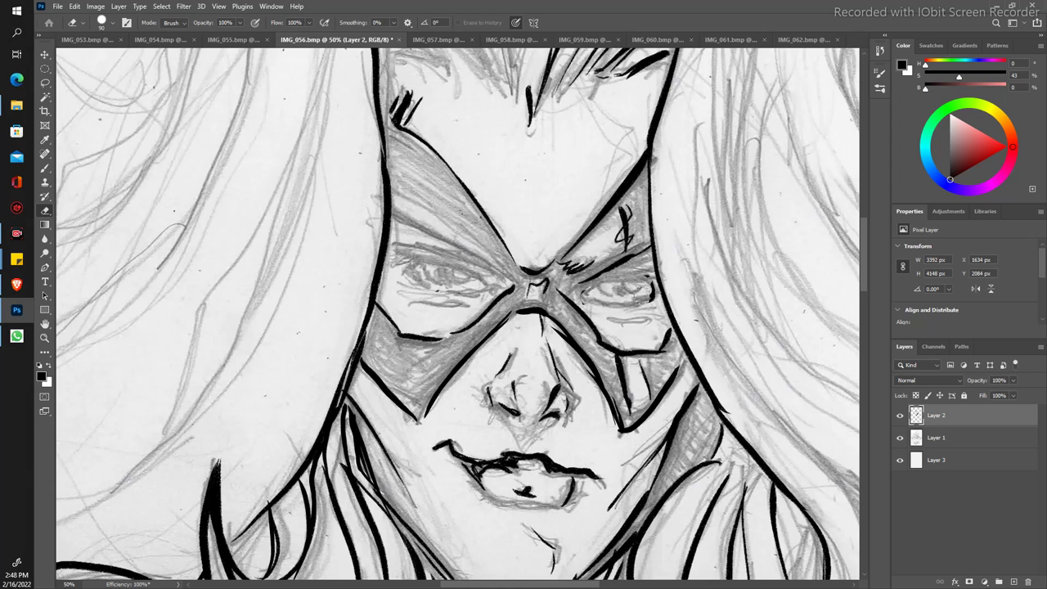
Step: Redraw the eyes with the right iris and pupil, lower lids and lines under both eyes
{"action": "key", "text": "b"}
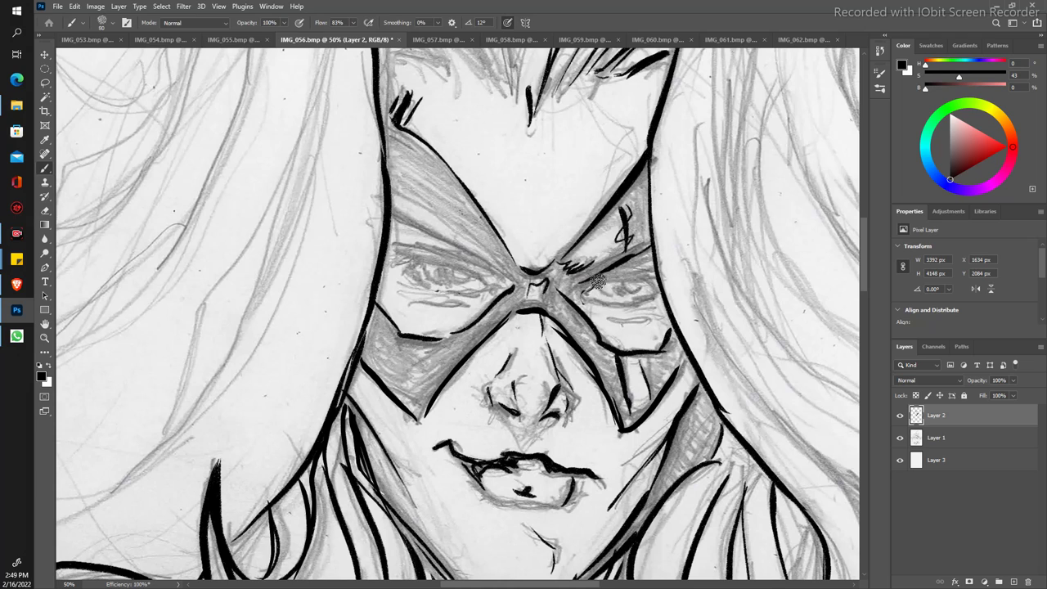
{"action": "left_click_drag", "start_coordinate": [648, 272], "coordinate": [605, 280]}
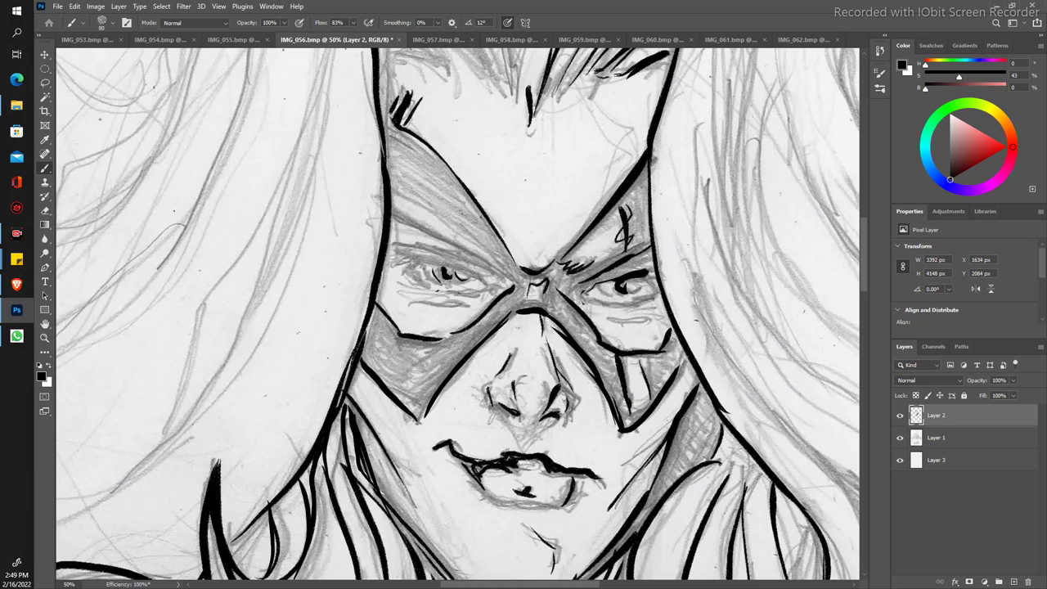
{"action": "left_click_drag", "start_coordinate": [616, 286], "coordinate": [632, 285]}
{"action": "left_click_drag", "start_coordinate": [648, 316], "coordinate": [616, 319]}
{"action": "left_click_drag", "start_coordinate": [468, 302], "coordinate": [413, 304]}
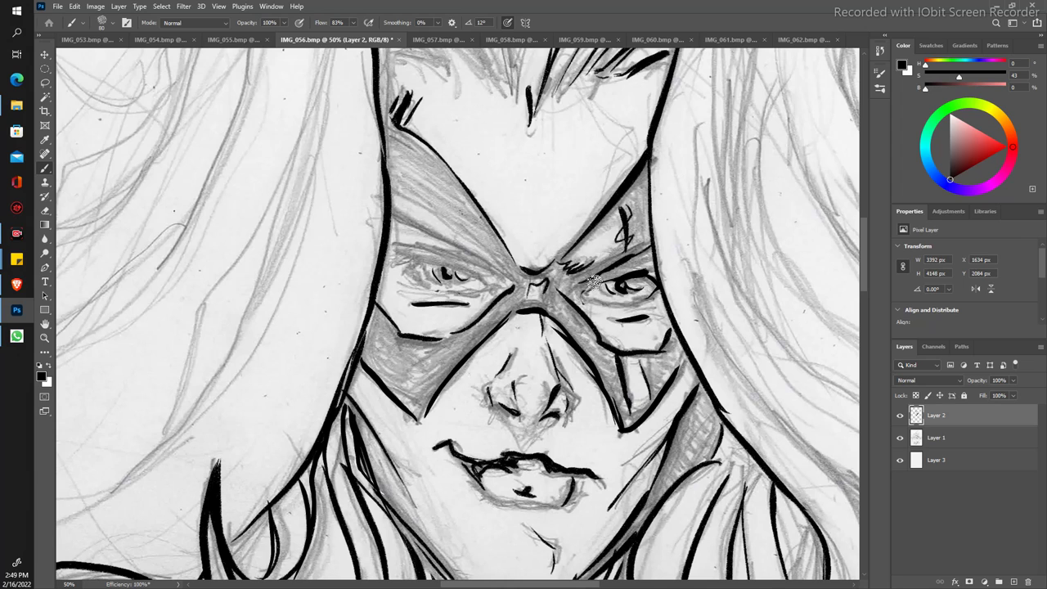
{"action": "left_click_drag", "start_coordinate": [592, 298], "coordinate": [621, 301]}
{"action": "mouse_move", "coordinate": [403, 261]}
{"action": "left_mouse_down"}
{"action": "mouse_move", "coordinate": [440, 282]}
{"action": "mouse_move", "coordinate": [414, 261]}
{"action": "left_mouse_up"}
{"action": "left_click_drag", "start_coordinate": [479, 281], "coordinate": [495, 290]}
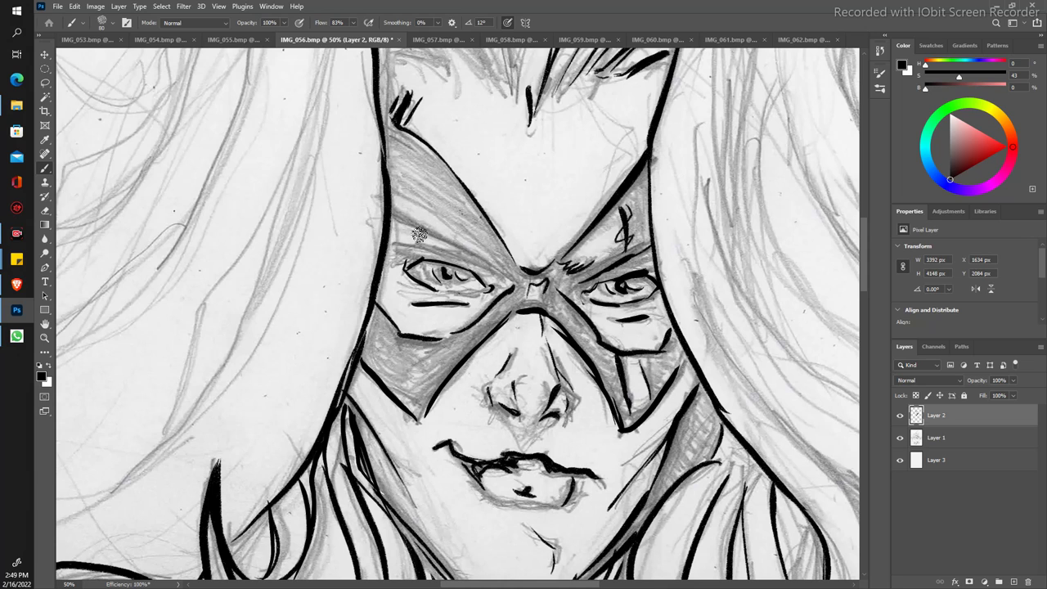
Step: Ink the mask's upper edges and thicken both upper-lid lines
{"action": "left_click_drag", "start_coordinate": [467, 247], "coordinate": [395, 216]}
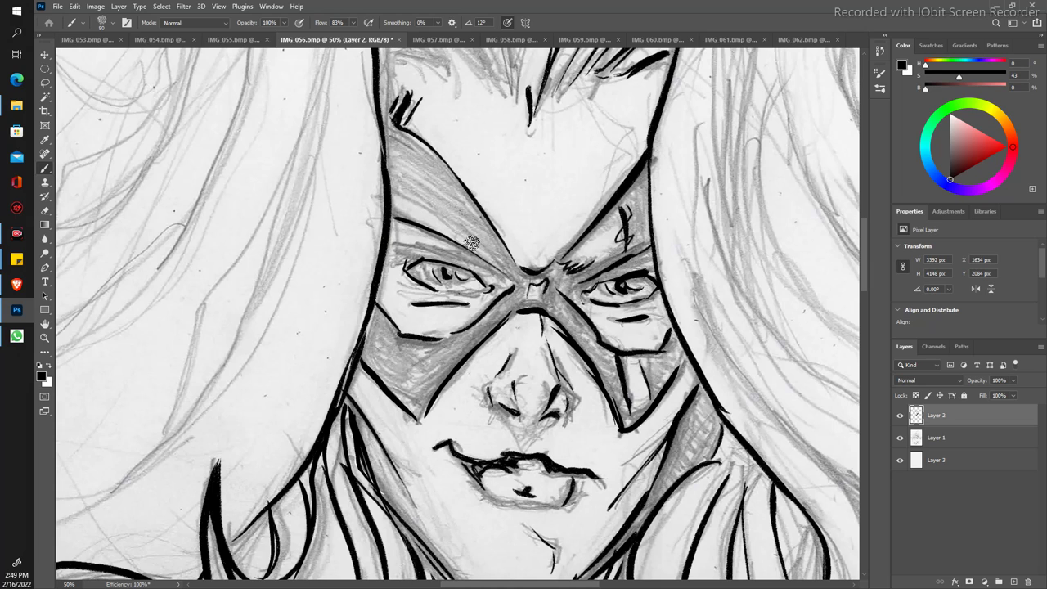
{"action": "left_click_drag", "start_coordinate": [506, 267], "coordinate": [396, 195]}
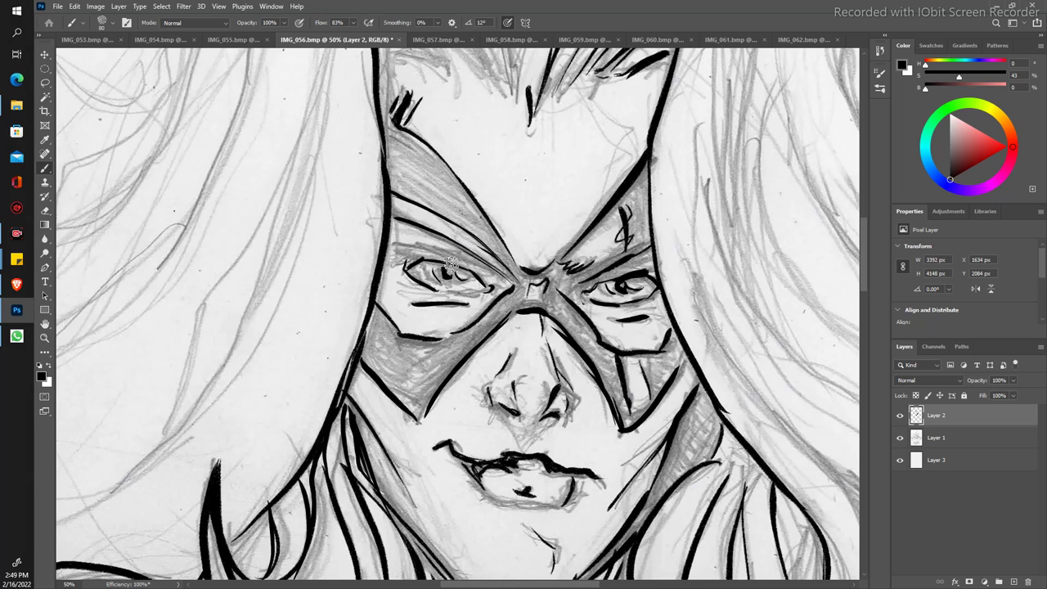
{"action": "left_click_drag", "start_coordinate": [489, 277], "coordinate": [394, 242]}
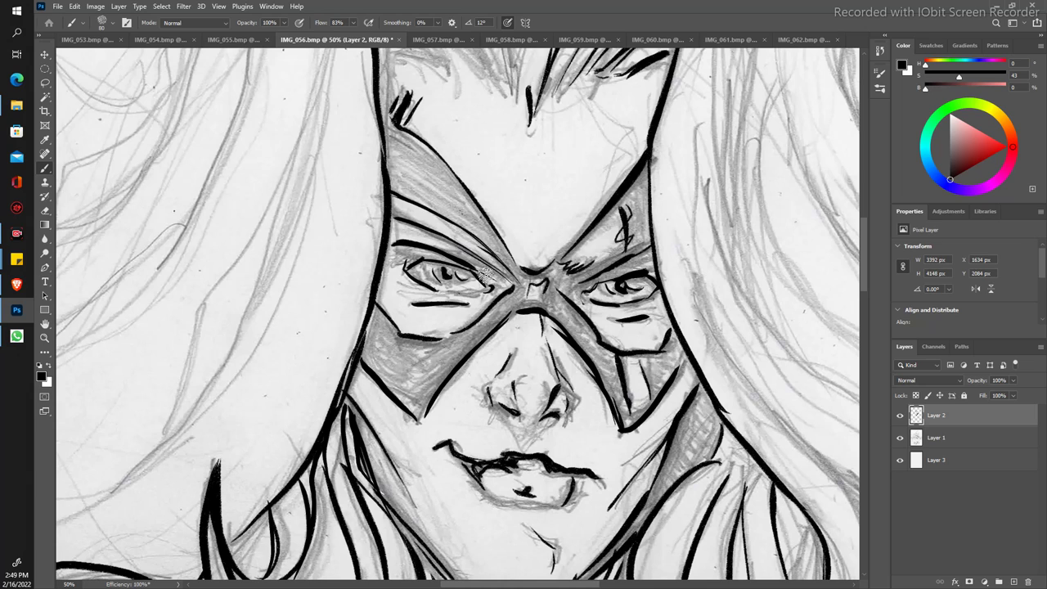
{"action": "mouse_move", "coordinate": [591, 277]}
{"action": "left_mouse_down"}
{"action": "mouse_move", "coordinate": [653, 260]}
{"action": "mouse_move", "coordinate": [557, 284]}
{"action": "left_mouse_up"}
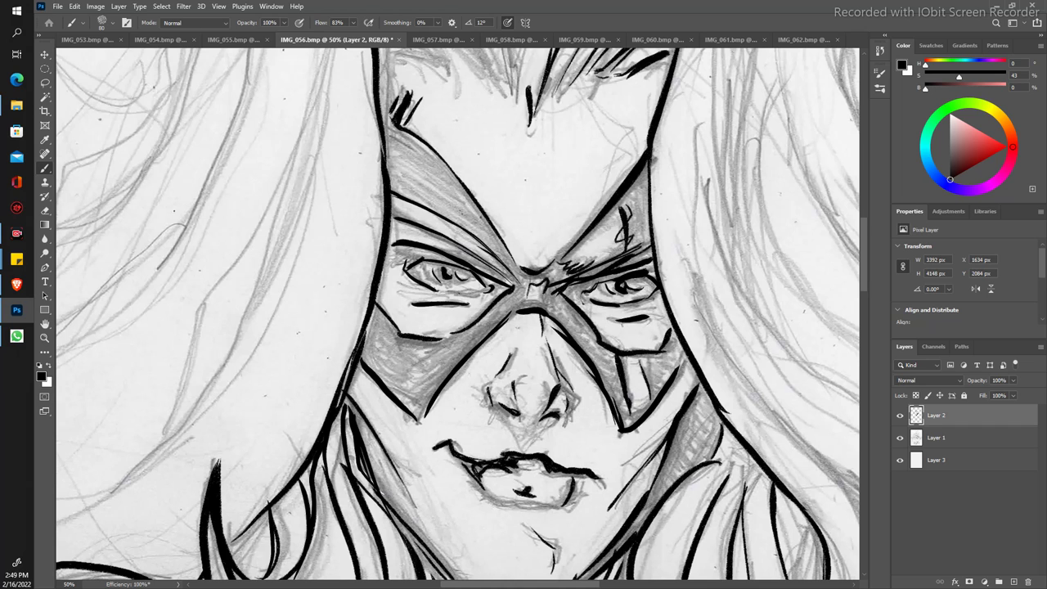
{"action": "key", "text": "z"}
{"action": "left_click_drag", "start_coordinate": [413, 327], "coordinate": [351, 224]}
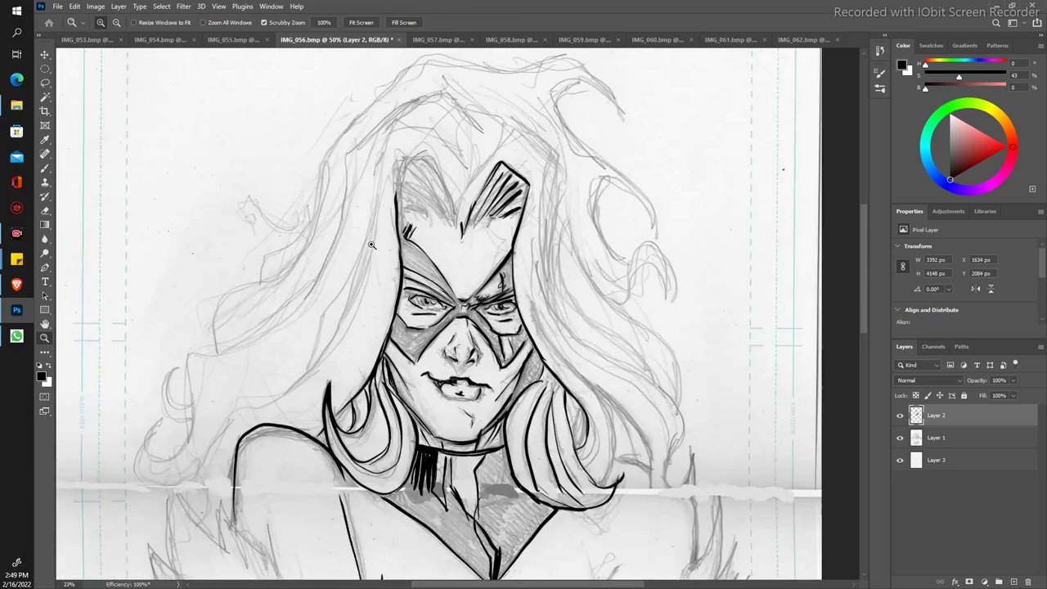
Step: Paint solid black down the mask edge beside the nose and across the nose bridge
{"action": "left_click_drag", "start_coordinate": [412, 311], "coordinate": [490, 311]}
{"action": "key", "text": "b"}
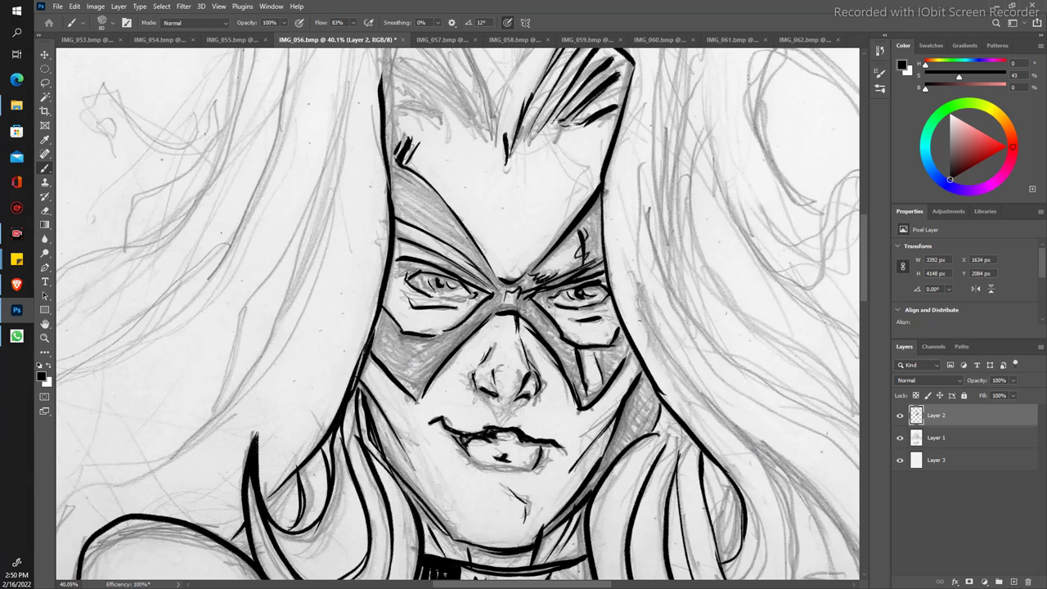
{"action": "mouse_move", "coordinate": [534, 321]}
{"action": "left_mouse_down"}
{"action": "mouse_move", "coordinate": [517, 298]}
{"action": "mouse_move", "coordinate": [563, 342]}
{"action": "left_mouse_up"}
{"action": "mouse_move", "coordinate": [520, 296]}
{"action": "left_mouse_down"}
{"action": "mouse_move", "coordinate": [565, 343]}
{"action": "mouse_move", "coordinate": [547, 343]}
{"action": "mouse_move", "coordinate": [520, 307]}
{"action": "mouse_move", "coordinate": [563, 360]}
{"action": "left_mouse_up"}
{"action": "mouse_move", "coordinate": [536, 325]}
{"action": "left_mouse_down"}
{"action": "mouse_move", "coordinate": [521, 300]}
{"action": "mouse_move", "coordinate": [527, 315]}
{"action": "left_mouse_up"}
{"action": "mouse_move", "coordinate": [570, 366]}
{"action": "left_mouse_down"}
{"action": "mouse_move", "coordinate": [589, 411]}
{"action": "mouse_move", "coordinate": [565, 360]}
{"action": "left_mouse_up"}
{"action": "left_click_drag", "start_coordinate": [579, 405], "coordinate": [562, 341]}
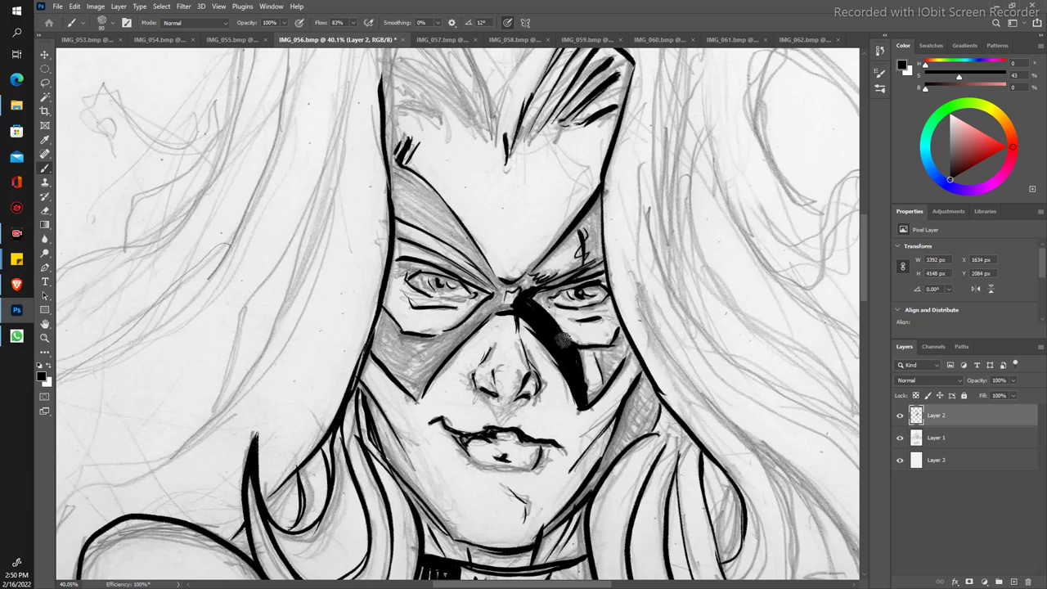
{"action": "mouse_move", "coordinate": [517, 302]}
{"action": "left_mouse_down"}
{"action": "mouse_move", "coordinate": [485, 316]}
{"action": "mouse_move", "coordinate": [455, 350]}
{"action": "mouse_move", "coordinate": [419, 349]}
{"action": "left_mouse_up"}
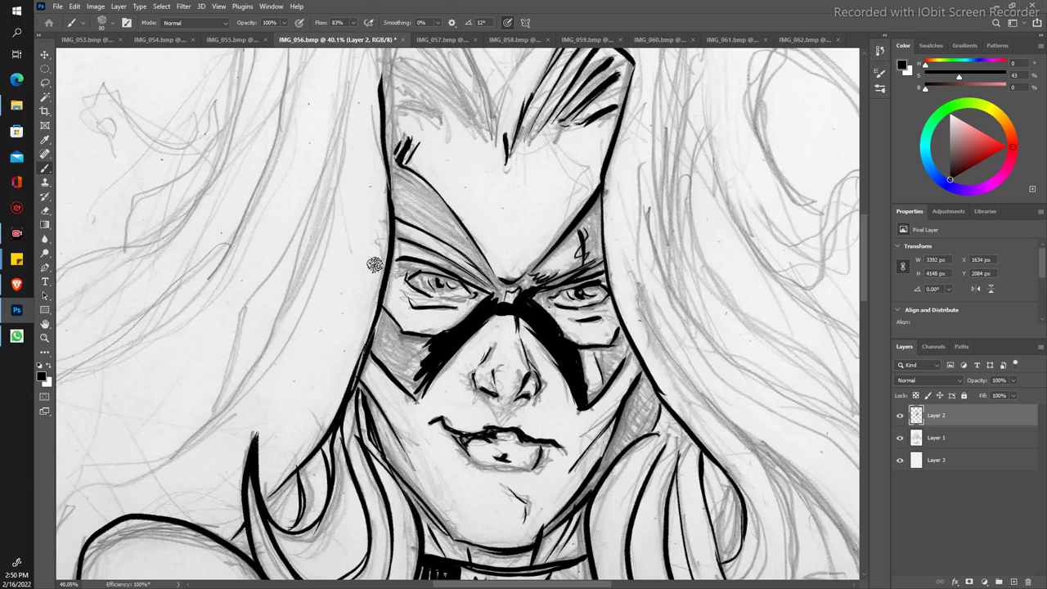
Step: Reframe on the face and shoulder and ink the mask's inner left brow edge
{"action": "key", "text": "z"}
{"action": "left_click_drag", "start_coordinate": [379, 301], "coordinate": [346, 246]}
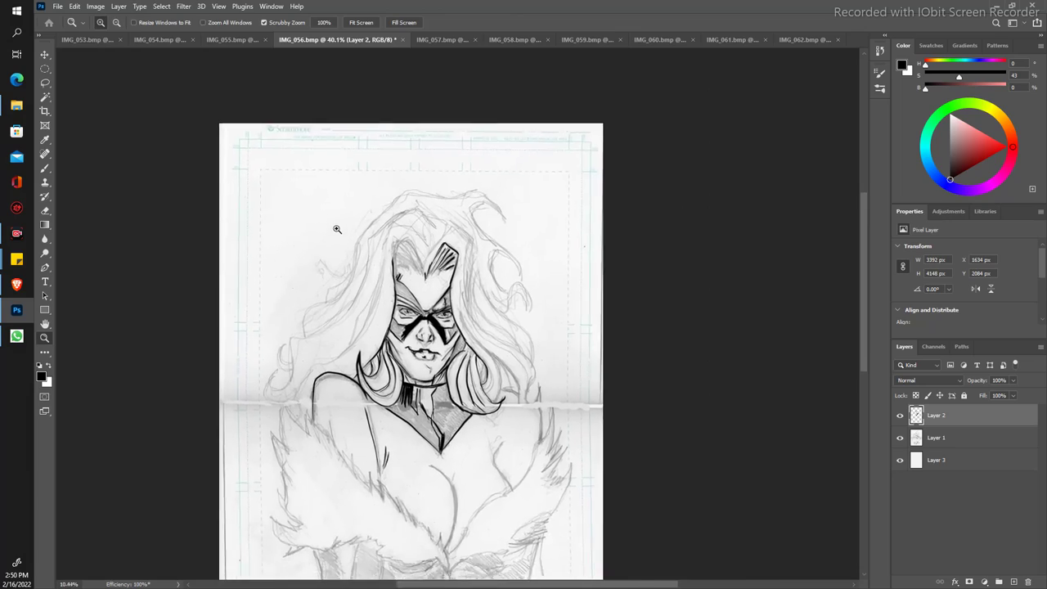
{"action": "mouse_move", "coordinate": [374, 294]}
{"action": "left_mouse_down"}
{"action": "mouse_move", "coordinate": [208, 497]}
{"action": "mouse_move", "coordinate": [208, 540]}
{"action": "mouse_move", "coordinate": [247, 549]}
{"action": "left_mouse_up"}
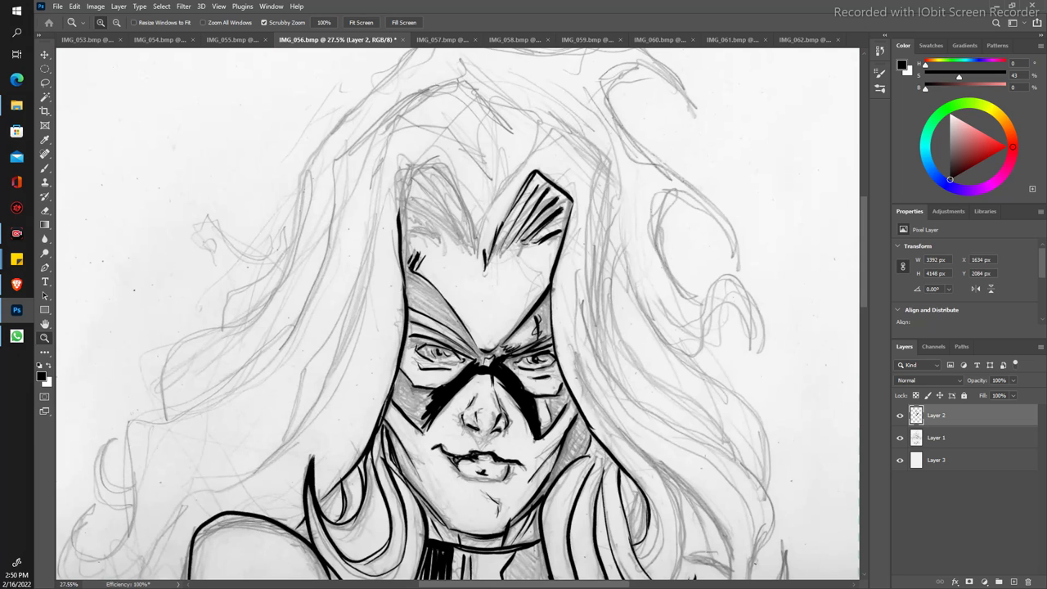
{"action": "key", "text": "b"}
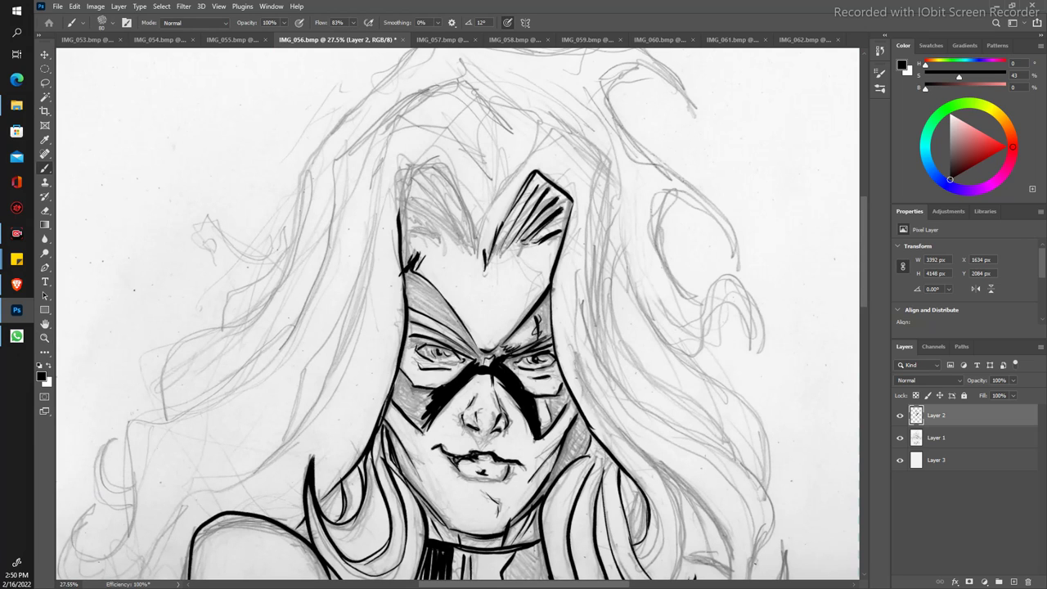
{"action": "mouse_move", "coordinate": [416, 205]}
{"action": "left_mouse_down"}
{"action": "mouse_move", "coordinate": [471, 258]}
{"action": "mouse_move", "coordinate": [466, 243]}
{"action": "left_mouse_up"}
{"action": "mouse_move", "coordinate": [414, 175]}
{"action": "left_mouse_down"}
{"action": "mouse_move", "coordinate": [486, 270]}
{"action": "mouse_move", "coordinate": [479, 254]}
{"action": "left_mouse_up"}
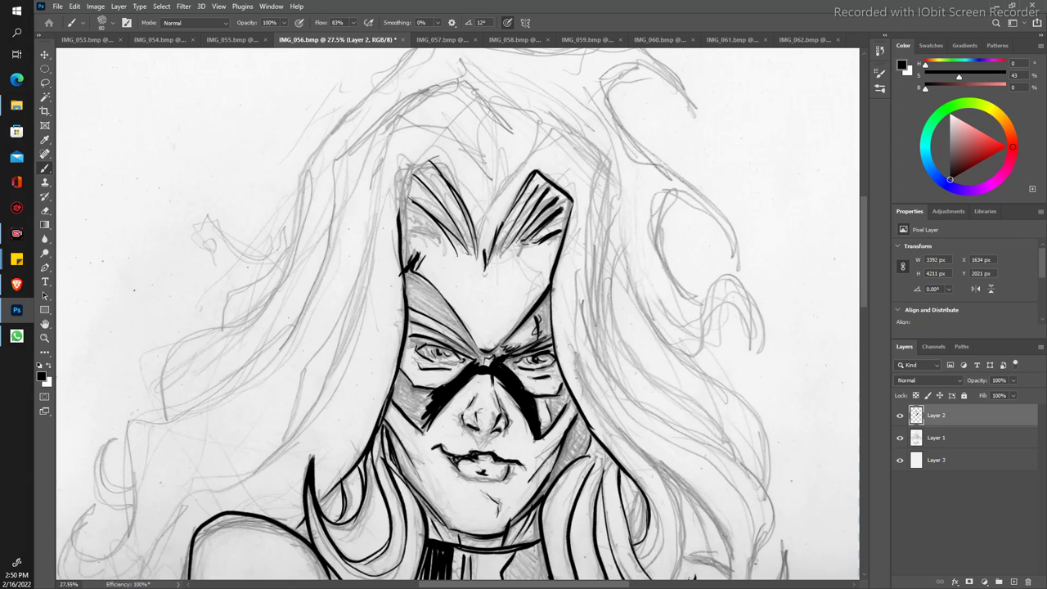
Step: Outline the peak above the mask's right horn and both outer hair edges
{"action": "left_click_drag", "start_coordinate": [528, 154], "coordinate": [587, 151]}
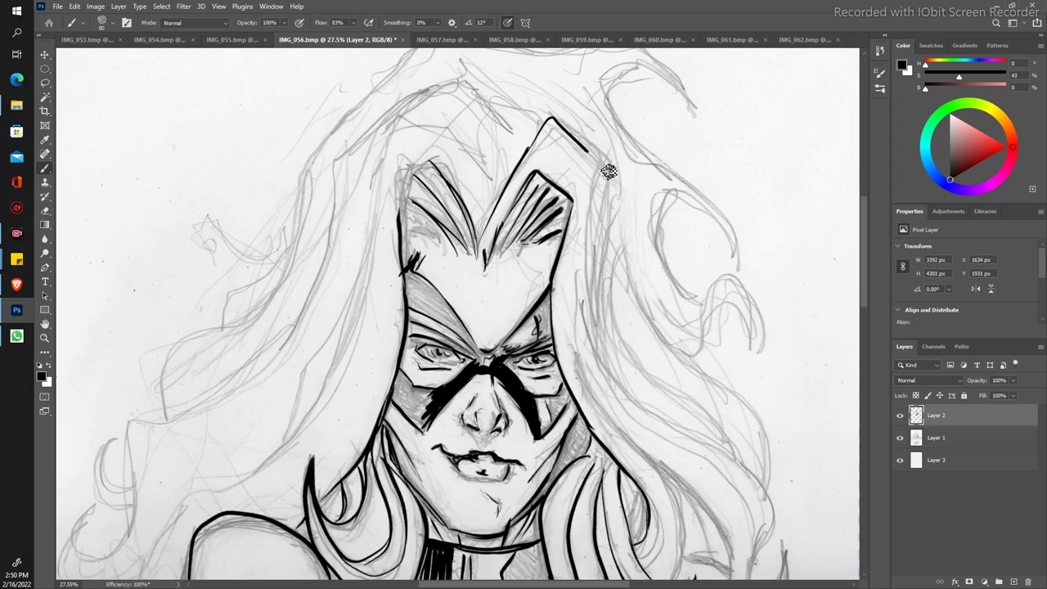
{"action": "mouse_move", "coordinate": [609, 187]}
{"action": "left_mouse_down"}
{"action": "mouse_move", "coordinate": [580, 320]}
{"action": "mouse_move", "coordinate": [642, 463]}
{"action": "left_mouse_up"}
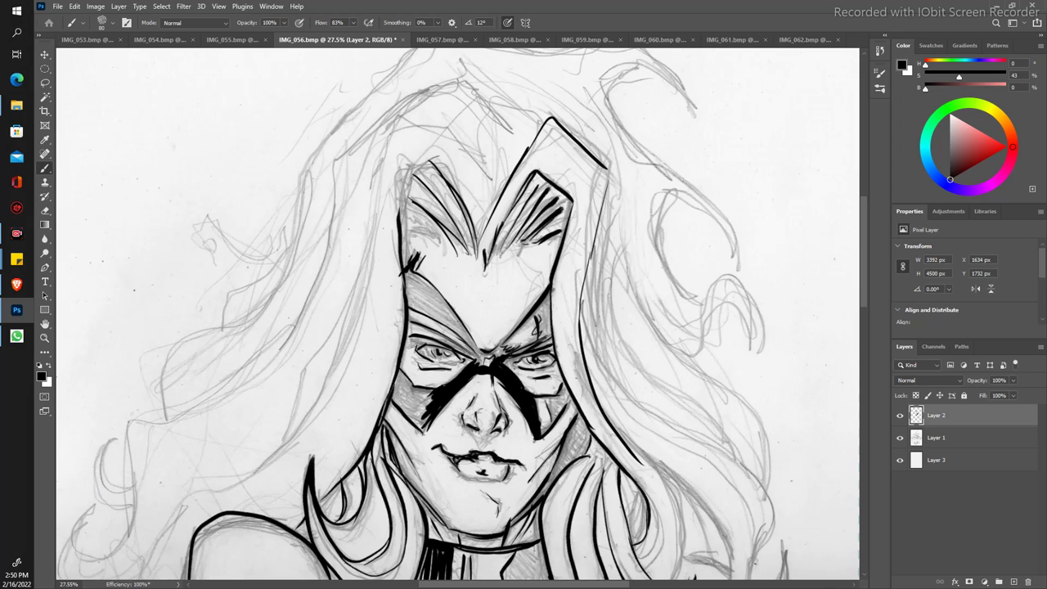
{"action": "mouse_move", "coordinate": [305, 430]}
{"action": "left_mouse_down"}
{"action": "mouse_move", "coordinate": [374, 264]}
{"action": "mouse_move", "coordinate": [393, 136]}
{"action": "mouse_move", "coordinate": [441, 131]}
{"action": "mouse_move", "coordinate": [485, 170]}
{"action": "mouse_move", "coordinate": [449, 85]}
{"action": "mouse_move", "coordinate": [361, 135]}
{"action": "mouse_move", "coordinate": [334, 171]}
{"action": "mouse_move", "coordinate": [244, 387]}
{"action": "left_mouse_up"}
Step: Ink and thicken the inner eyebrow line on the mask
{"action": "key", "text": "z"}
{"action": "left_click_drag", "start_coordinate": [256, 277], "coordinate": [219, 188]}
{"action": "left_click_drag", "start_coordinate": [303, 334], "coordinate": [376, 334]}
{"action": "key", "text": "b"}
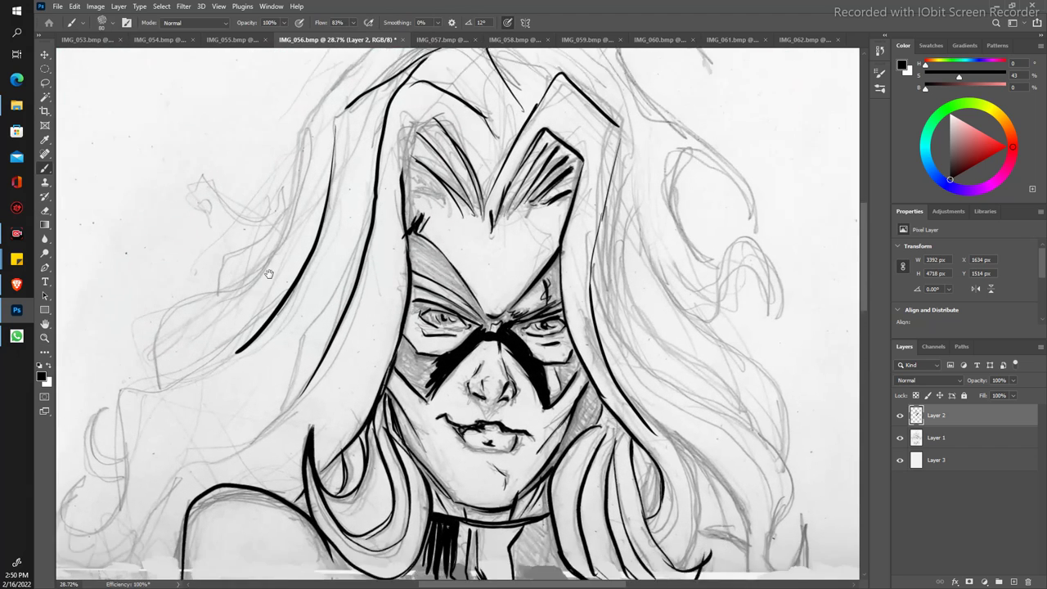
{"action": "mouse_move", "coordinate": [469, 260]}
{"action": "left_mouse_down"}
{"action": "mouse_move", "coordinate": [431, 215]}
{"action": "mouse_move", "coordinate": [464, 255]}
{"action": "left_mouse_up"}
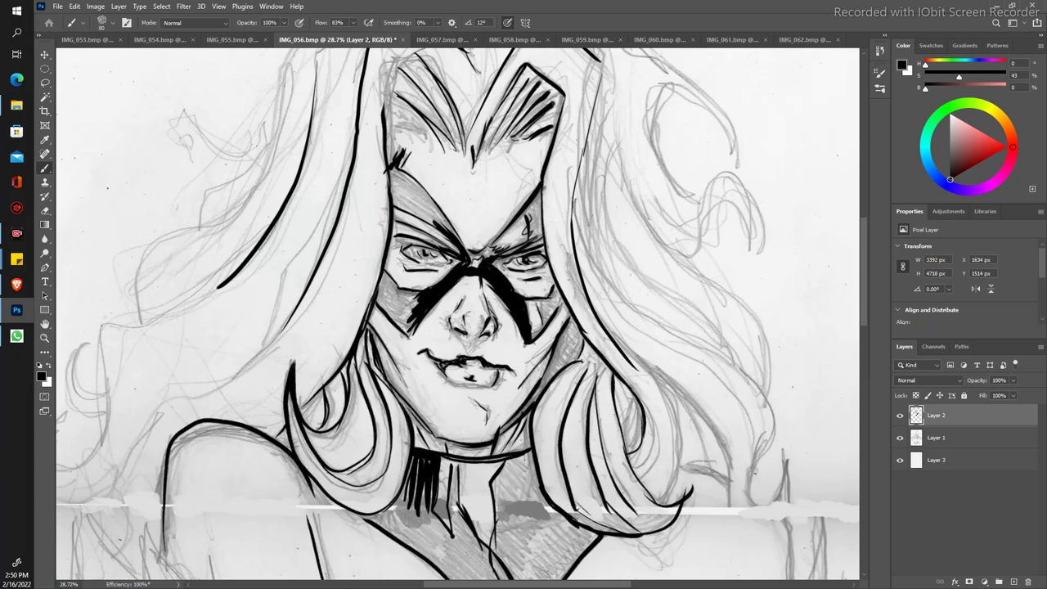
{"action": "mouse_move", "coordinate": [396, 219]}
{"action": "left_mouse_down"}
{"action": "mouse_move", "coordinate": [458, 248]}
{"action": "mouse_move", "coordinate": [402, 182]}
{"action": "mouse_move", "coordinate": [460, 242]}
{"action": "left_mouse_up"}
Step: Fill the upper mask, its white notch and its lower-left arm solid black
{"action": "left_click_drag", "start_coordinate": [425, 208], "coordinate": [395, 176]}
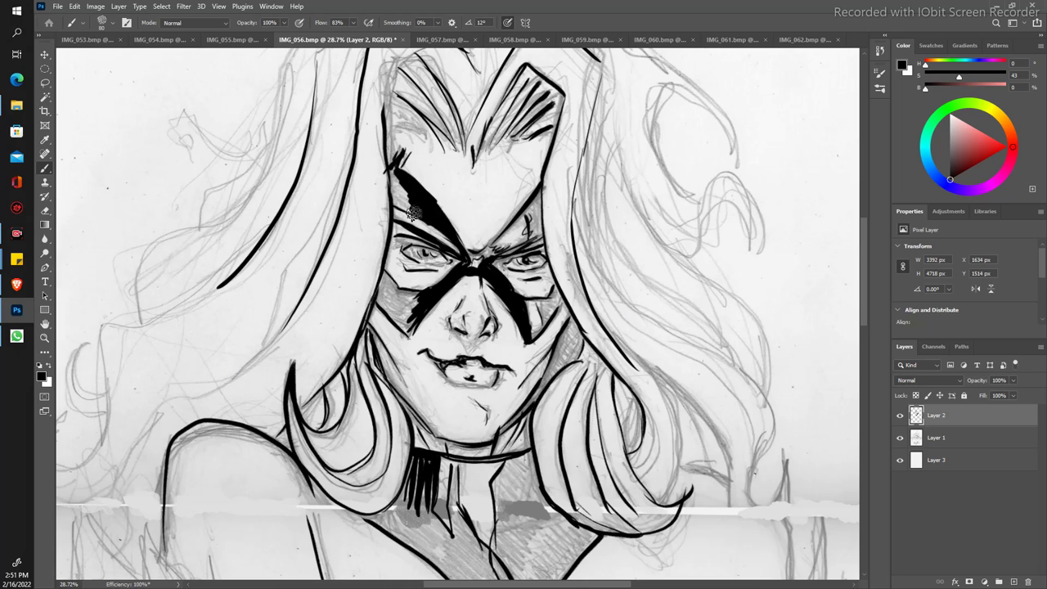
{"action": "mouse_move", "coordinate": [395, 182]}
{"action": "left_mouse_down"}
{"action": "mouse_move", "coordinate": [421, 221]}
{"action": "mouse_move", "coordinate": [401, 207]}
{"action": "mouse_move", "coordinate": [398, 170]}
{"action": "left_mouse_up"}
{"action": "mouse_move", "coordinate": [398, 320]}
{"action": "left_mouse_down"}
{"action": "mouse_move", "coordinate": [395, 303]}
{"action": "mouse_move", "coordinate": [421, 299]}
{"action": "mouse_move", "coordinate": [398, 296]}
{"action": "mouse_move", "coordinate": [386, 276]}
{"action": "mouse_move", "coordinate": [378, 299]}
{"action": "mouse_move", "coordinate": [401, 325]}
{"action": "mouse_move", "coordinate": [427, 311]}
{"action": "mouse_move", "coordinate": [413, 334]}
{"action": "mouse_move", "coordinate": [385, 288]}
{"action": "mouse_move", "coordinate": [409, 315]}
{"action": "mouse_move", "coordinate": [425, 294]}
{"action": "mouse_move", "coordinate": [412, 330]}
{"action": "mouse_move", "coordinate": [387, 278]}
{"action": "mouse_move", "coordinate": [407, 292]}
{"action": "left_mouse_up"}
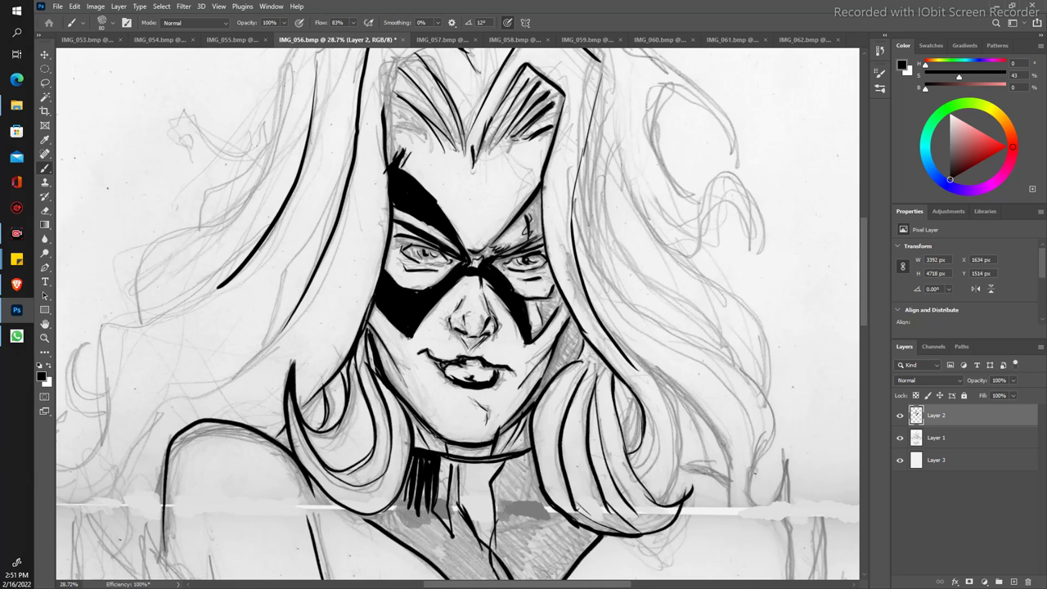
Step: Extend the jawline ink and fill the shadow between the right cheek and hair
{"action": "left_click_drag", "start_coordinate": [501, 432], "coordinate": [561, 363]}
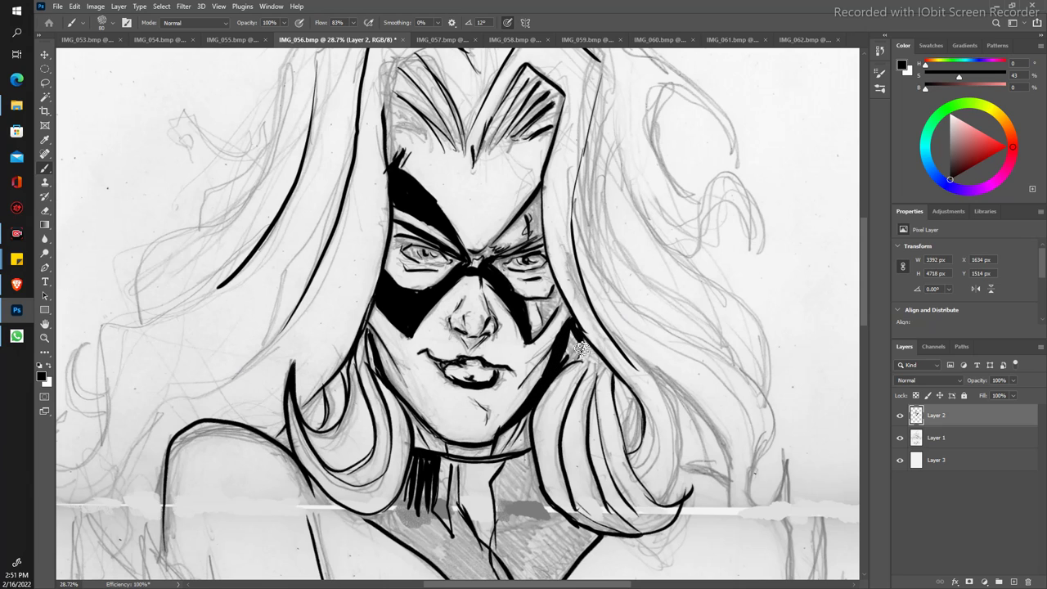
{"action": "mouse_move", "coordinate": [577, 354]}
{"action": "left_mouse_down"}
{"action": "mouse_move", "coordinate": [564, 368]}
{"action": "mouse_move", "coordinate": [576, 332]}
{"action": "mouse_move", "coordinate": [565, 363]}
{"action": "left_mouse_up"}
{"action": "key", "text": "z"}
{"action": "left_click_drag", "start_coordinate": [372, 328], "coordinate": [290, 228]}
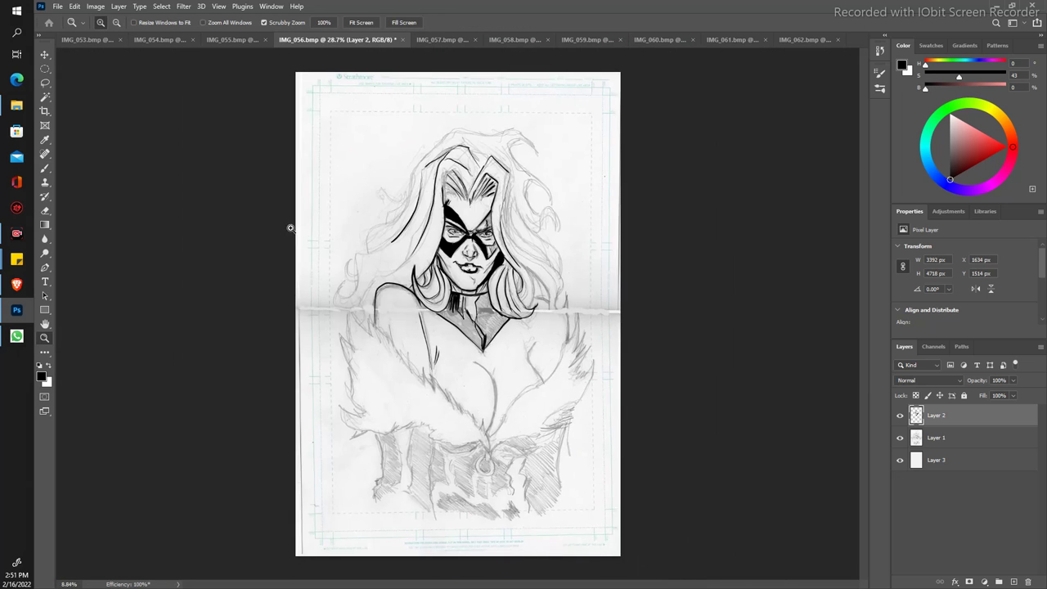
{"action": "left_click_drag", "start_coordinate": [290, 228], "coordinate": [337, 317]}
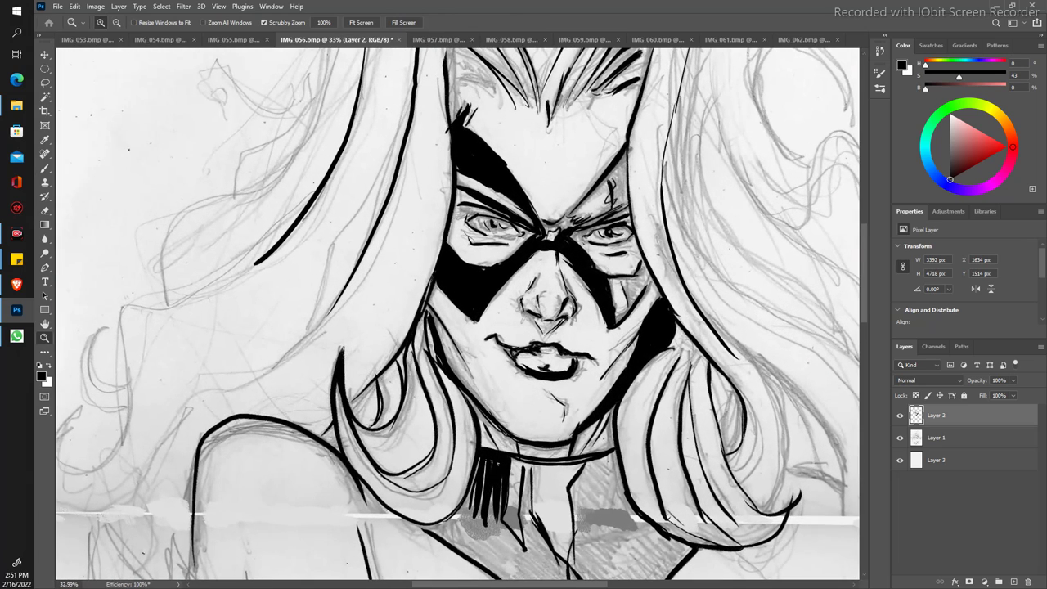
{"action": "key", "text": "b"}
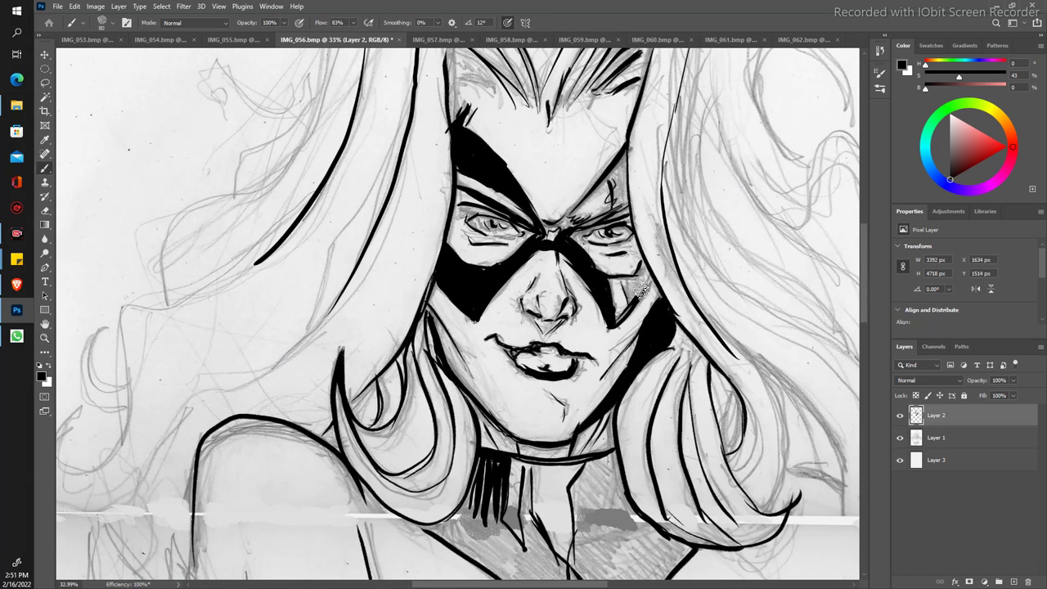
{"action": "left_click_drag", "start_coordinate": [639, 294], "coordinate": [638, 280]}
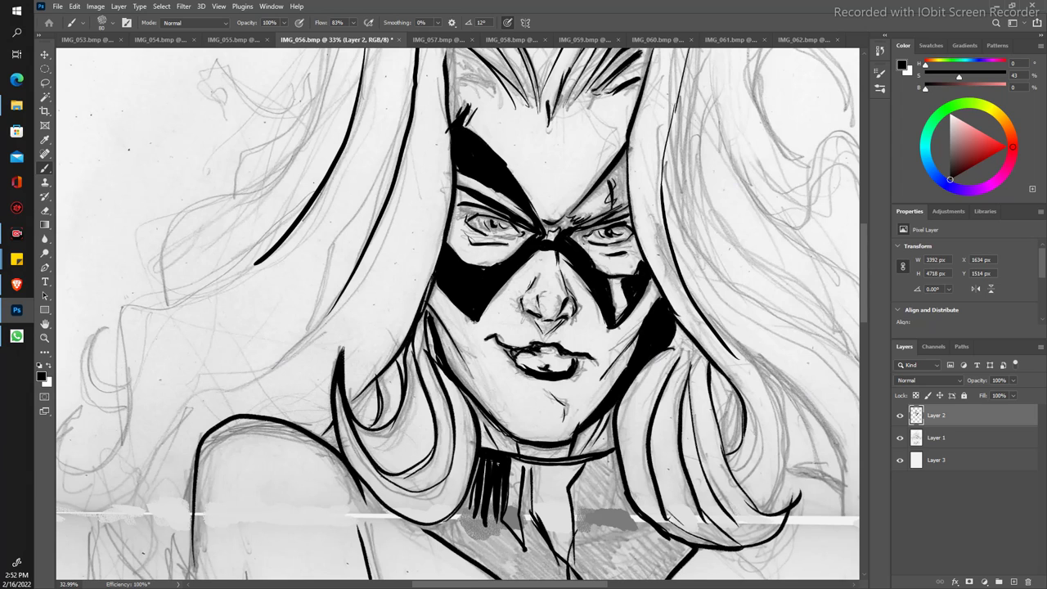
Step: Touch up with the Eraser and fit the whole page on screen
{"action": "key", "text": "e"}
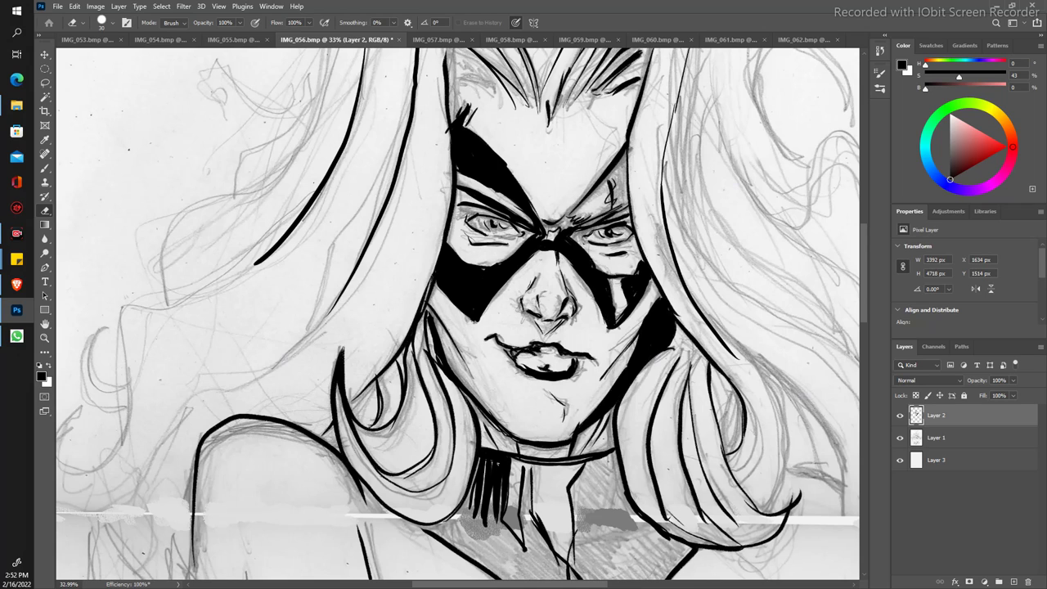
{"action": "key", "text": "b"}
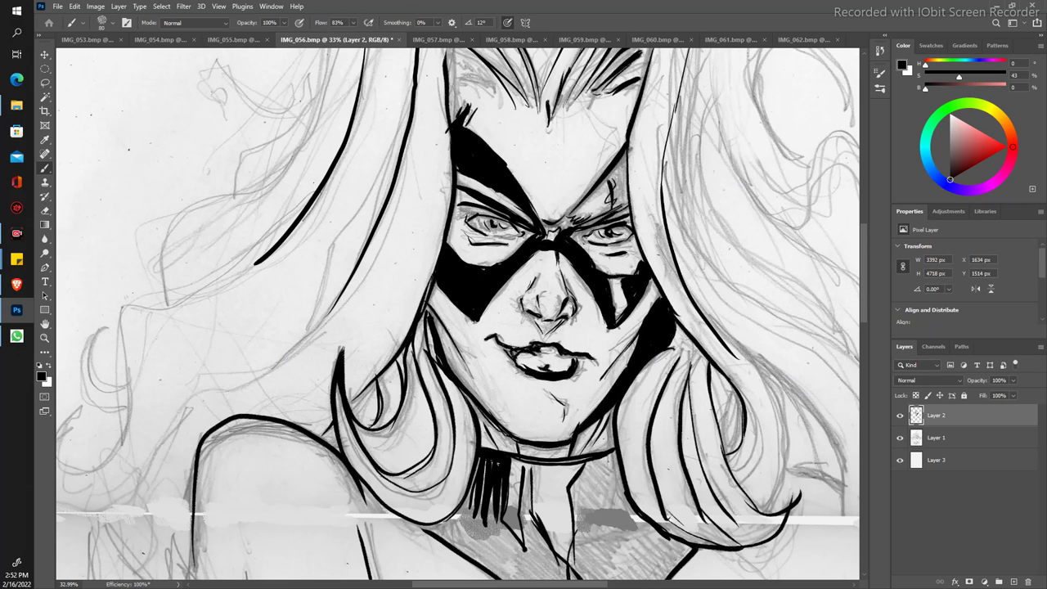
{"action": "key", "text": "z"}
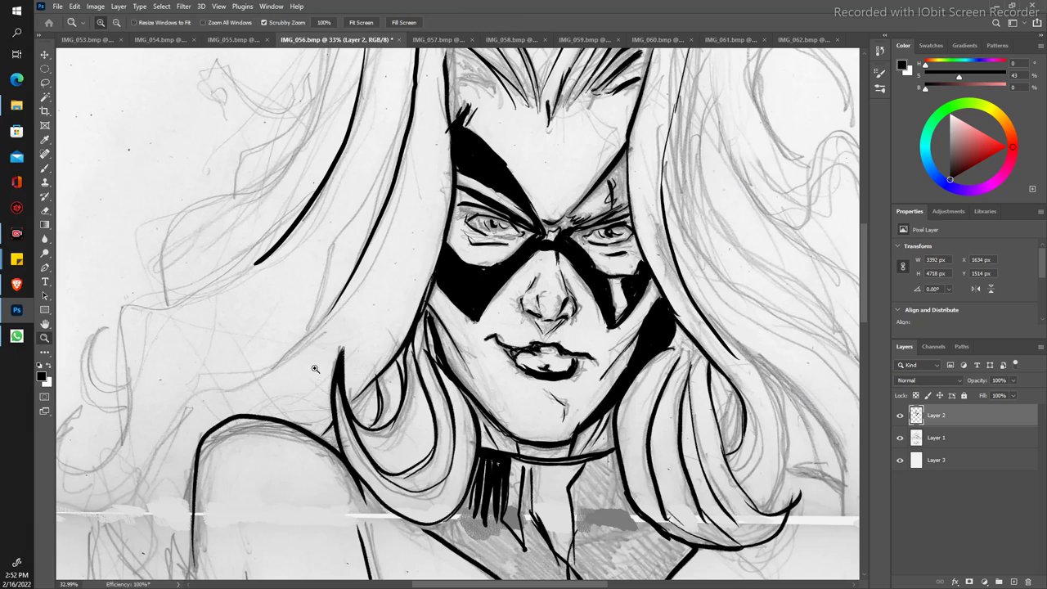
{"action": "key", "text": "ctrl+0"}
{"action": "scroll", "coordinate": [270, 310], "scroll_direction": "down", "scroll_amount": 2}
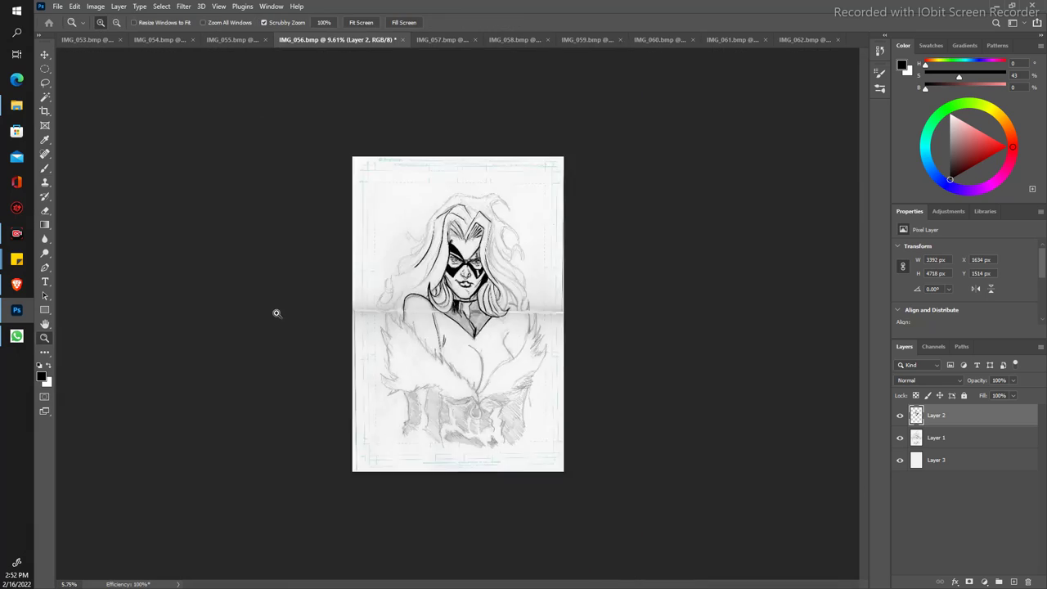
{"action": "scroll", "coordinate": [275, 310], "scroll_direction": "up", "scroll_amount": 5}
{"action": "key", "text": "b"}
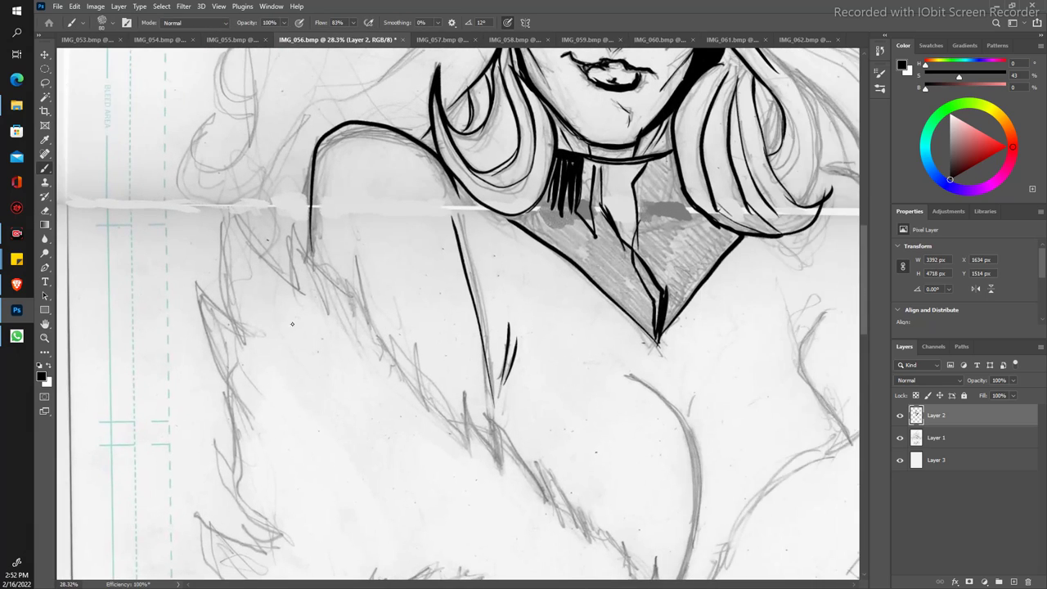
Step: Ink bold curls at the right hair tip and trace the right hair edge and strand
{"action": "key", "text": "z"}
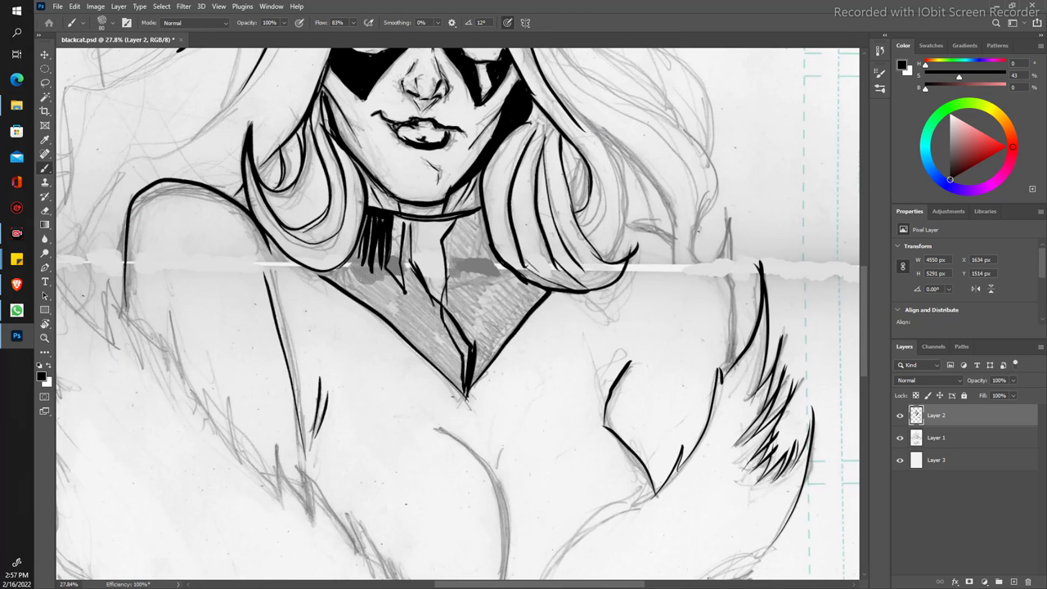
{"action": "left_click_drag", "start_coordinate": [726, 221], "coordinate": [694, 278]}
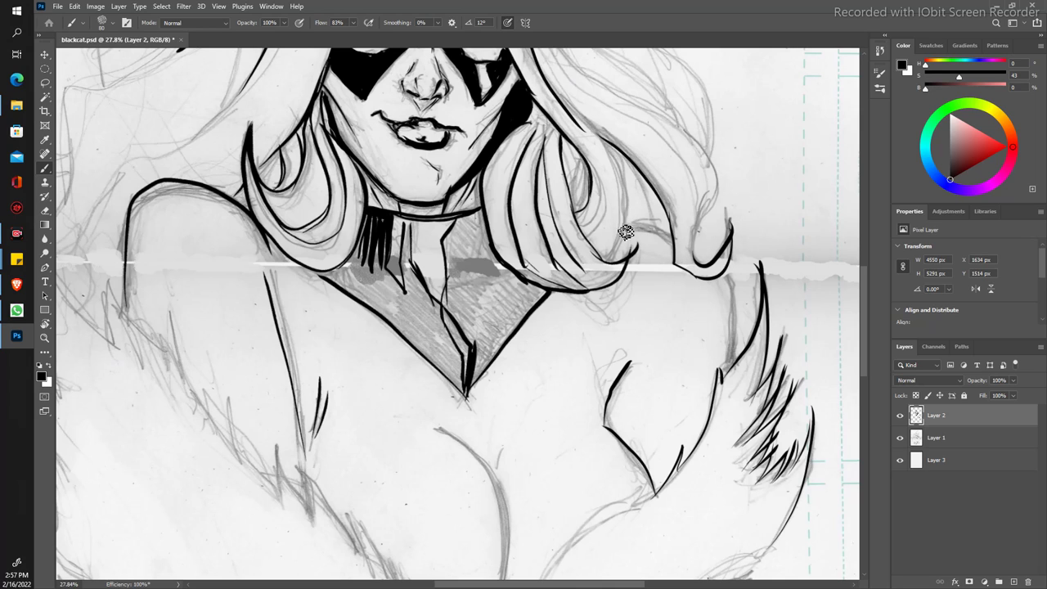
{"action": "left_click_drag", "start_coordinate": [556, 84], "coordinate": [628, 258]}
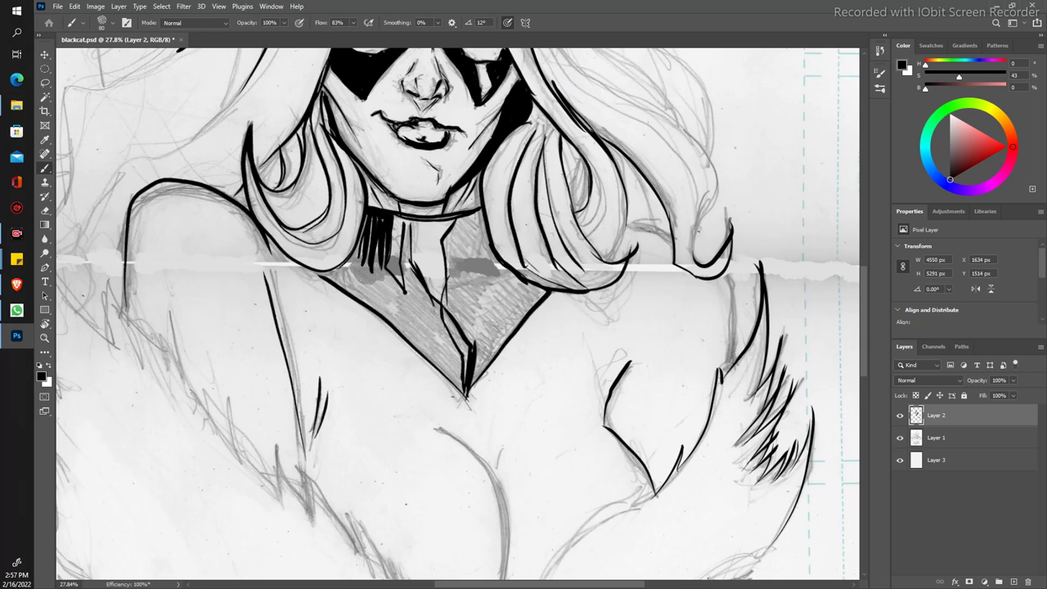
{"action": "left_click_drag", "start_coordinate": [625, 219], "coordinate": [670, 242]}
{"action": "left_click_drag", "start_coordinate": [717, 278], "coordinate": [725, 373]}
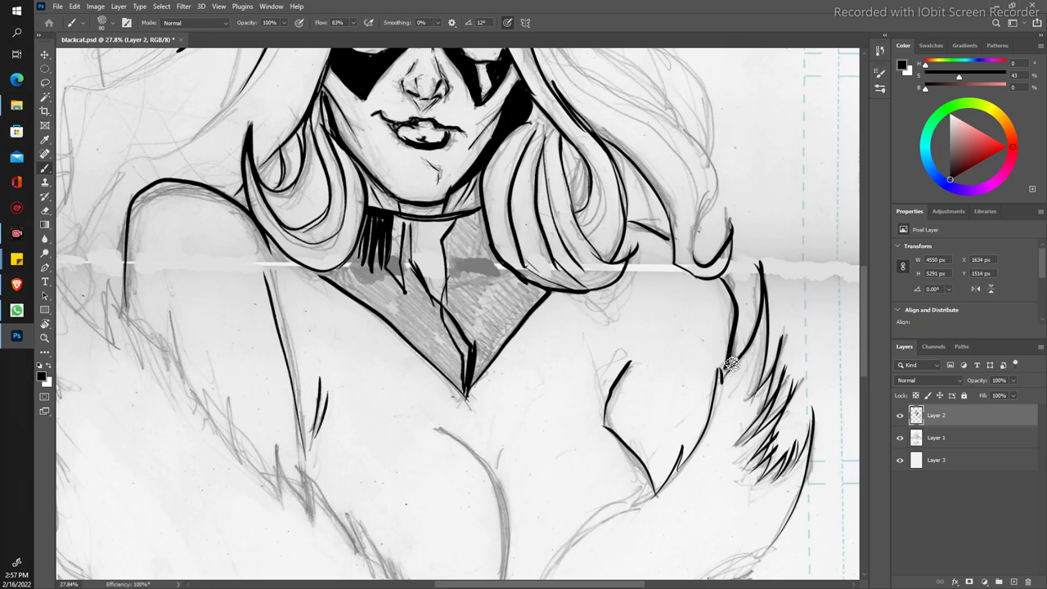
{"action": "left_click_drag", "start_coordinate": [694, 254], "coordinate": [707, 144]}
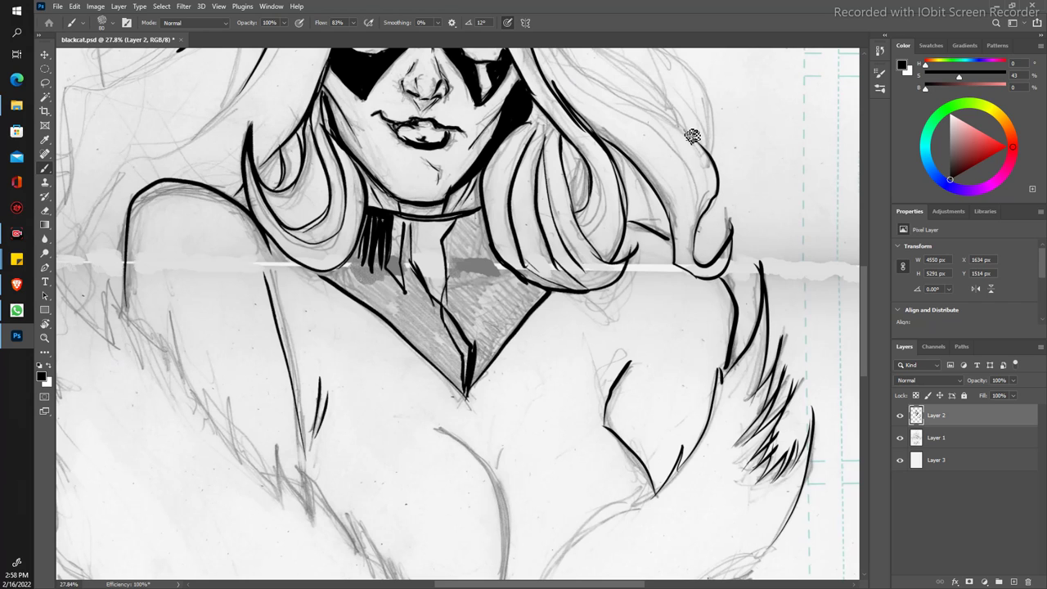
Step: Ink the right fur collar's inner curve and begin hatching beneath it
{"action": "left_click_drag", "start_coordinate": [484, 446], "coordinate": [510, 233]}
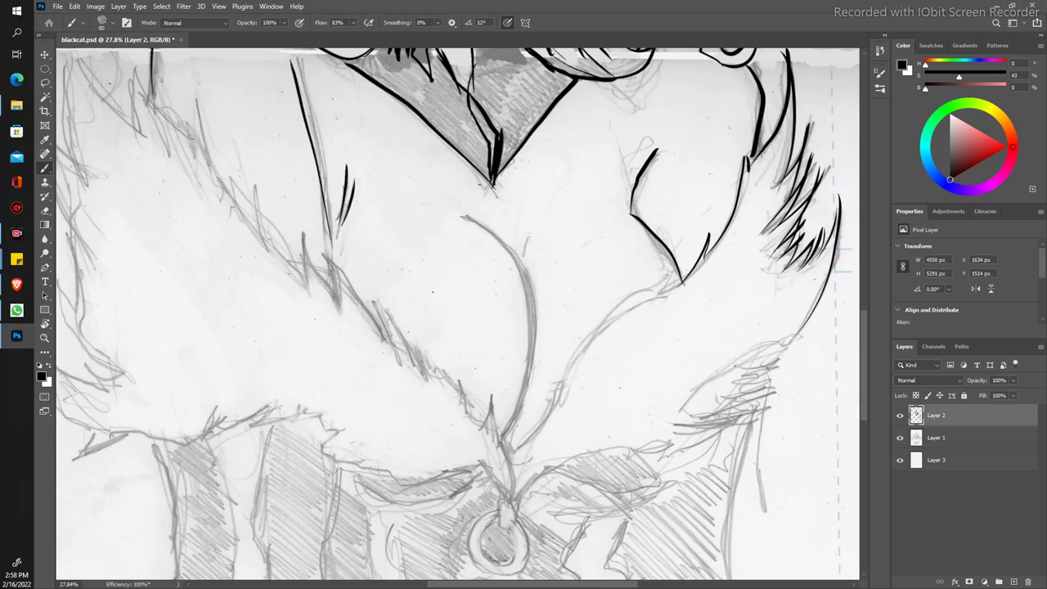
{"action": "mouse_move", "coordinate": [516, 448]}
{"action": "left_mouse_down"}
{"action": "mouse_move", "coordinate": [606, 318]}
{"action": "mouse_move", "coordinate": [685, 282]}
{"action": "left_mouse_up"}
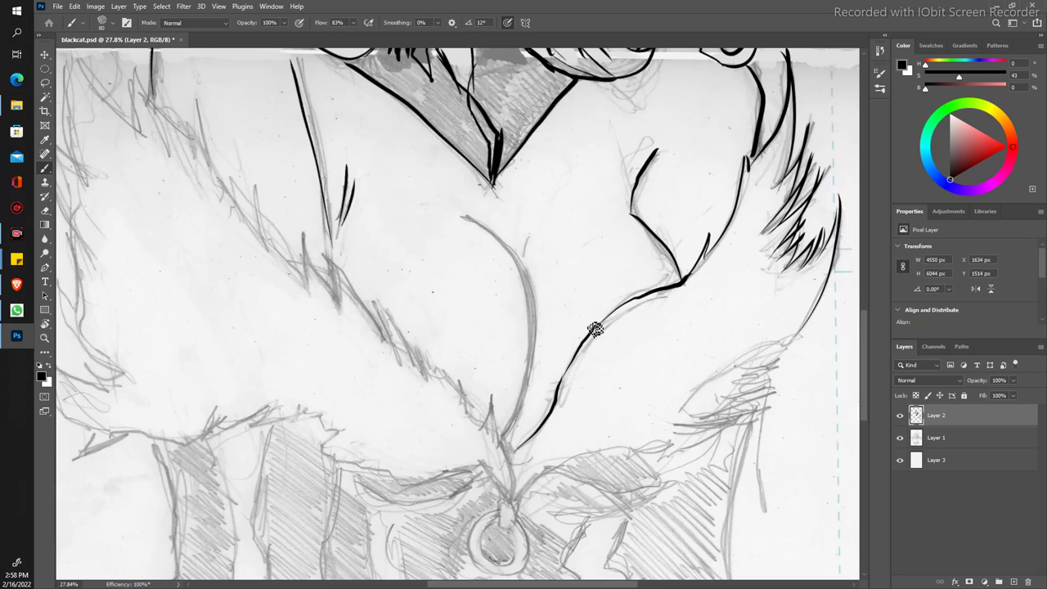
{"action": "mouse_move", "coordinate": [738, 368]}
{"action": "left_mouse_down"}
{"action": "mouse_move", "coordinate": [754, 365]}
{"action": "mouse_move", "coordinate": [718, 404]}
{"action": "left_mouse_up"}
{"action": "left_click_drag", "start_coordinate": [782, 371], "coordinate": [721, 411]}
{"action": "left_click_drag", "start_coordinate": [784, 389], "coordinate": [691, 431]}
Step: Add more hatching and reinforce the right fur outline
{"action": "left_click_drag", "start_coordinate": [770, 406], "coordinate": [652, 460]}
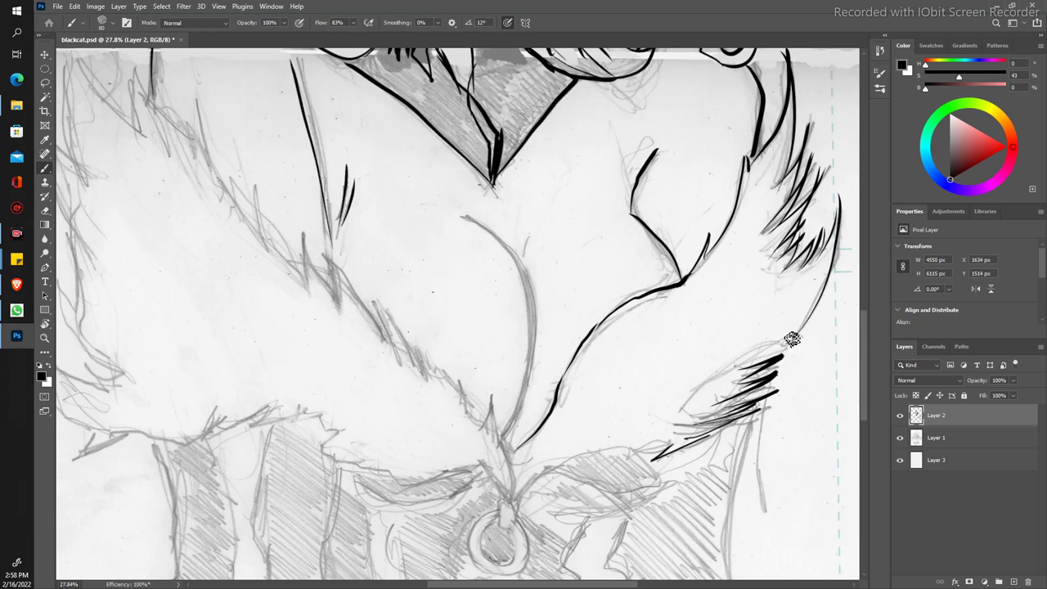
{"action": "left_click_drag", "start_coordinate": [784, 347], "coordinate": [748, 374]}
{"action": "left_click_drag", "start_coordinate": [819, 296], "coordinate": [774, 356]}
{"action": "key", "text": "z"}
{"action": "mouse_move", "coordinate": [344, 306]}
{"action": "left_mouse_down"}
{"action": "mouse_move", "coordinate": [283, 241]}
{"action": "mouse_move", "coordinate": [344, 244]}
{"action": "left_mouse_up"}
{"action": "key", "text": "b"}
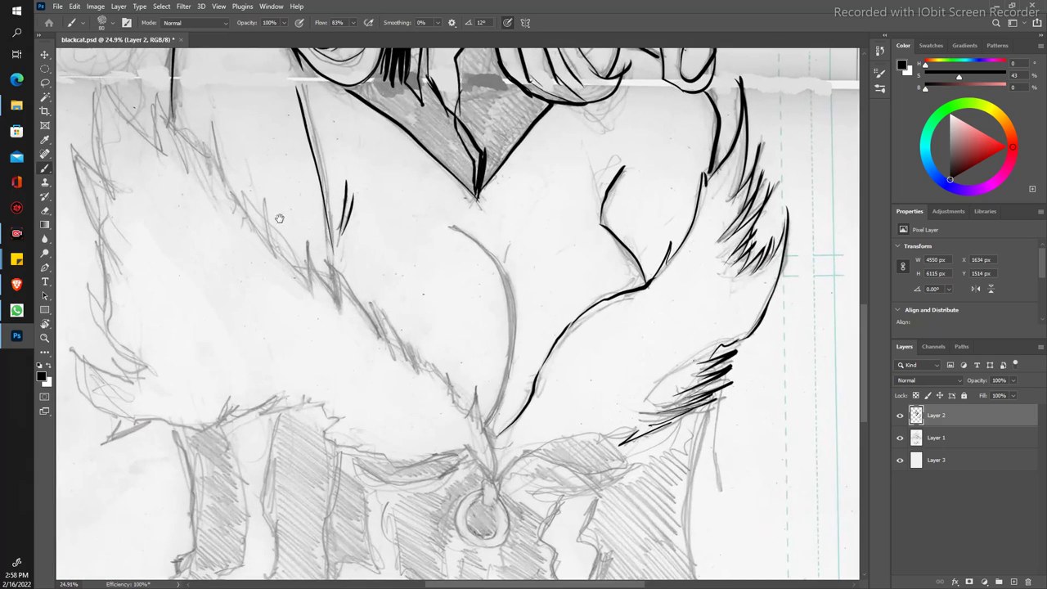
{"action": "left_click_drag", "start_coordinate": [284, 122], "coordinate": [280, 326]}
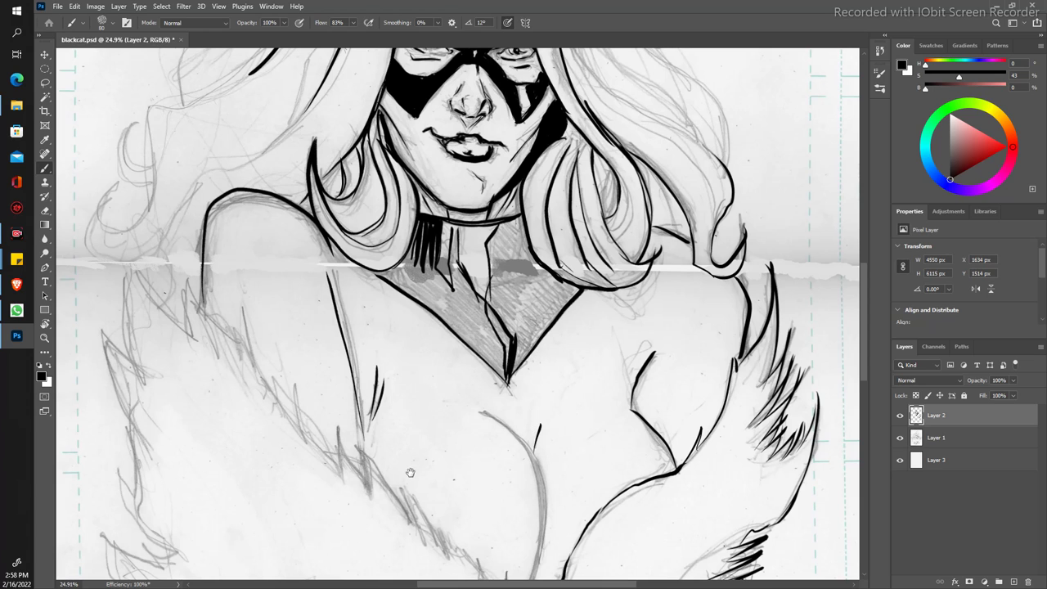
Step: Ink the left fur lobe's center curve and hatch beside it
{"action": "left_click_drag", "start_coordinate": [411, 472], "coordinate": [418, 303]}
{"action": "left_click_drag", "start_coordinate": [525, 446], "coordinate": [489, 240]}
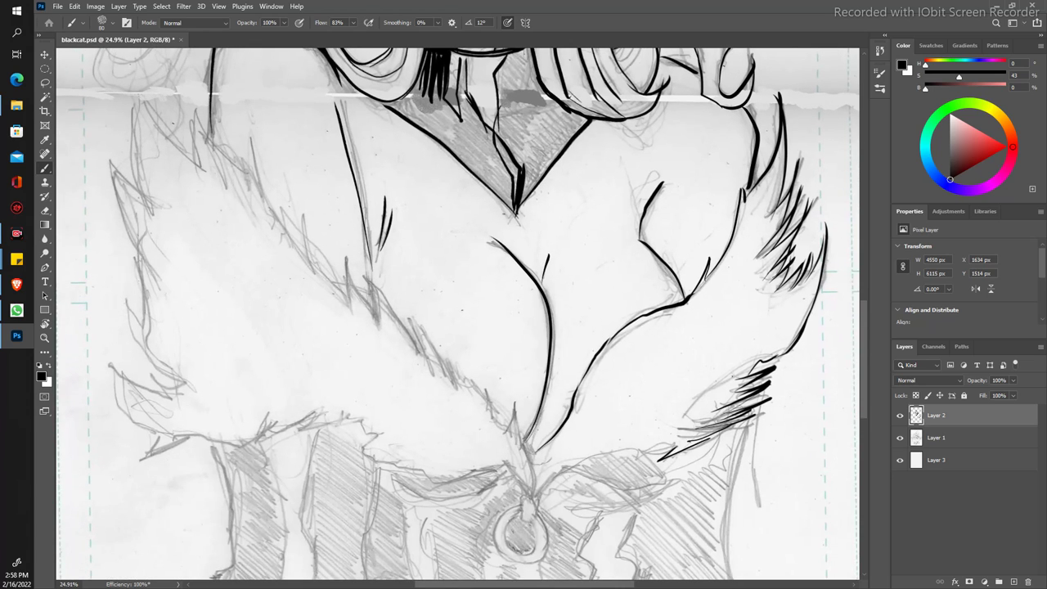
{"action": "mouse_move", "coordinate": [517, 432]}
{"action": "left_mouse_down"}
{"action": "mouse_move", "coordinate": [512, 403]}
{"action": "mouse_move", "coordinate": [492, 419]}
{"action": "left_mouse_up"}
{"action": "mouse_move", "coordinate": [463, 370]}
{"action": "left_mouse_down"}
{"action": "mouse_move", "coordinate": [479, 406]}
{"action": "mouse_move", "coordinate": [424, 327]}
{"action": "left_mouse_up"}
{"action": "mouse_move", "coordinate": [432, 380]}
{"action": "left_mouse_down"}
{"action": "mouse_move", "coordinate": [412, 314]}
{"action": "mouse_move", "coordinate": [304, 209]}
{"action": "left_mouse_up"}
Step: Ink spiky fur strokes along the left fur lobe's outer edge
{"action": "mouse_move", "coordinate": [315, 270]}
{"action": "left_mouse_down"}
{"action": "mouse_move", "coordinate": [229, 133]}
{"action": "mouse_move", "coordinate": [187, 100]}
{"action": "mouse_move", "coordinate": [152, 211]}
{"action": "mouse_move", "coordinate": [113, 153]}
{"action": "left_mouse_up"}
{"action": "left_click_drag", "start_coordinate": [116, 210], "coordinate": [155, 266]}
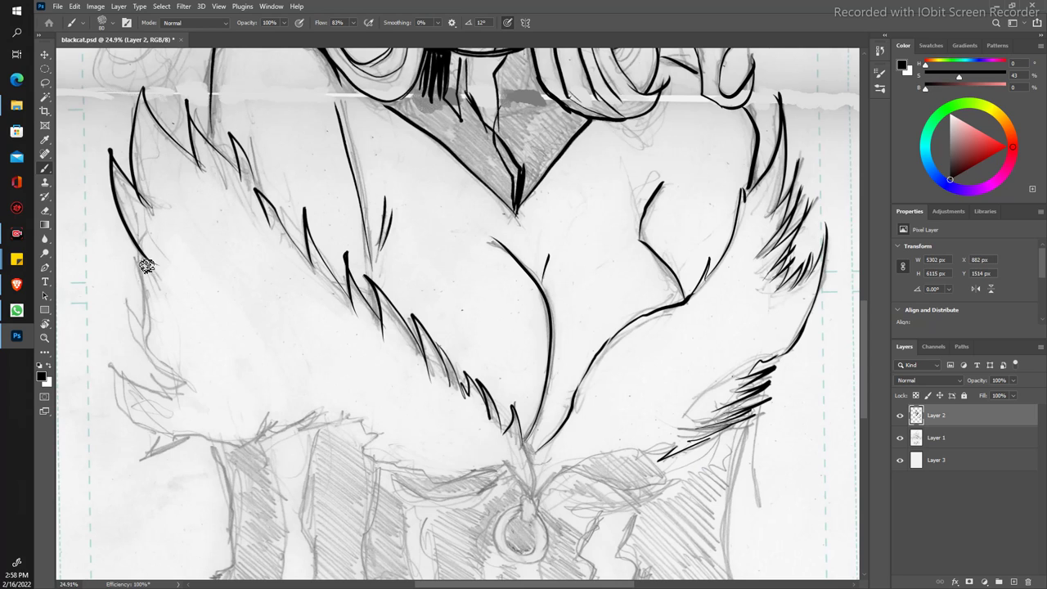
{"action": "left_click_drag", "start_coordinate": [121, 221], "coordinate": [154, 314]}
{"action": "left_click_drag", "start_coordinate": [121, 286], "coordinate": [146, 322]}
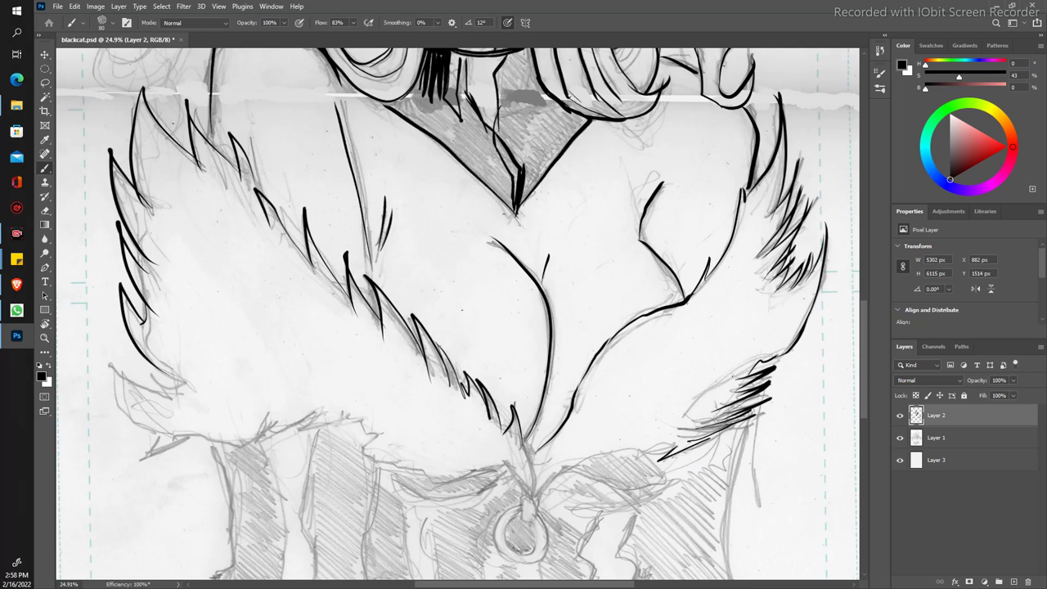
{"action": "key", "text": "z"}
{"action": "mouse_move", "coordinate": [254, 299]}
{"action": "left_mouse_down"}
{"action": "mouse_move", "coordinate": [204, 212]}
{"action": "mouse_move", "coordinate": [261, 211]}
{"action": "left_mouse_up"}
{"action": "left_click_drag", "start_coordinate": [256, 191], "coordinate": [270, 230]}
{"action": "key", "text": "z"}
{"action": "mouse_move", "coordinate": [344, 188]}
{"action": "left_mouse_down"}
{"action": "mouse_move", "coordinate": [292, 180]}
{"action": "mouse_move", "coordinate": [323, 225]}
{"action": "mouse_move", "coordinate": [368, 226]}
{"action": "left_mouse_up"}
{"action": "scroll", "coordinate": [292, 276], "scroll_direction": "up", "scroll_amount": 5}
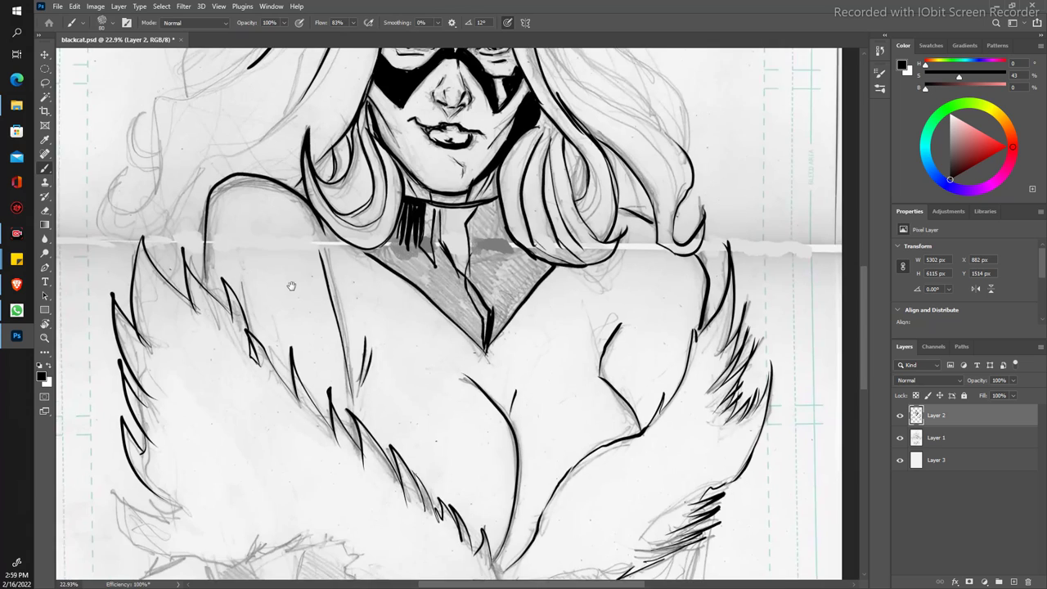
Step: Add a few thin strokes inside the left fur lobe and zoom out to review
{"action": "key", "text": "b"}
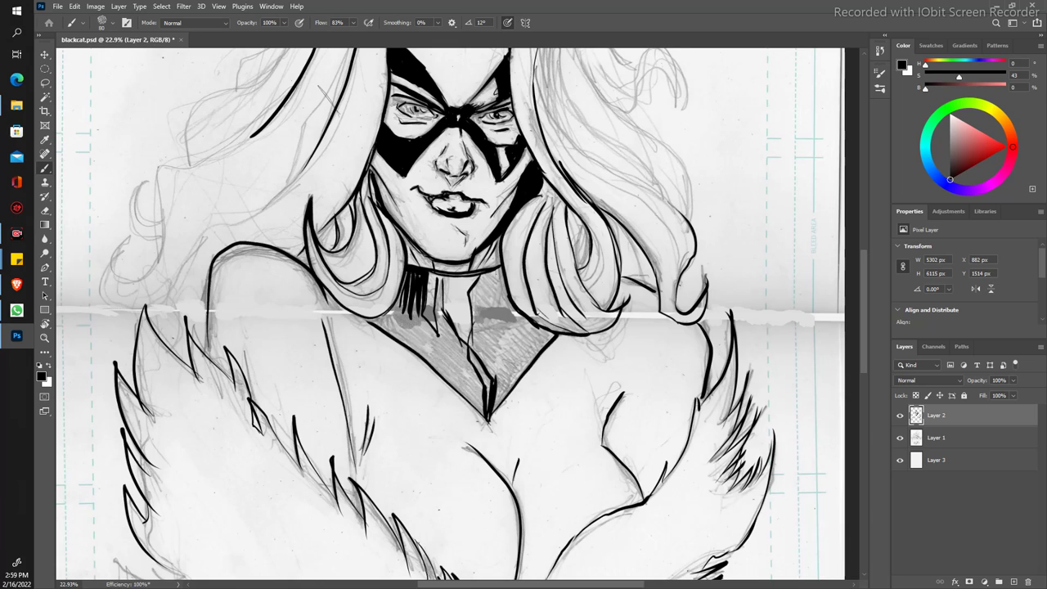
{"action": "key", "text": "z"}
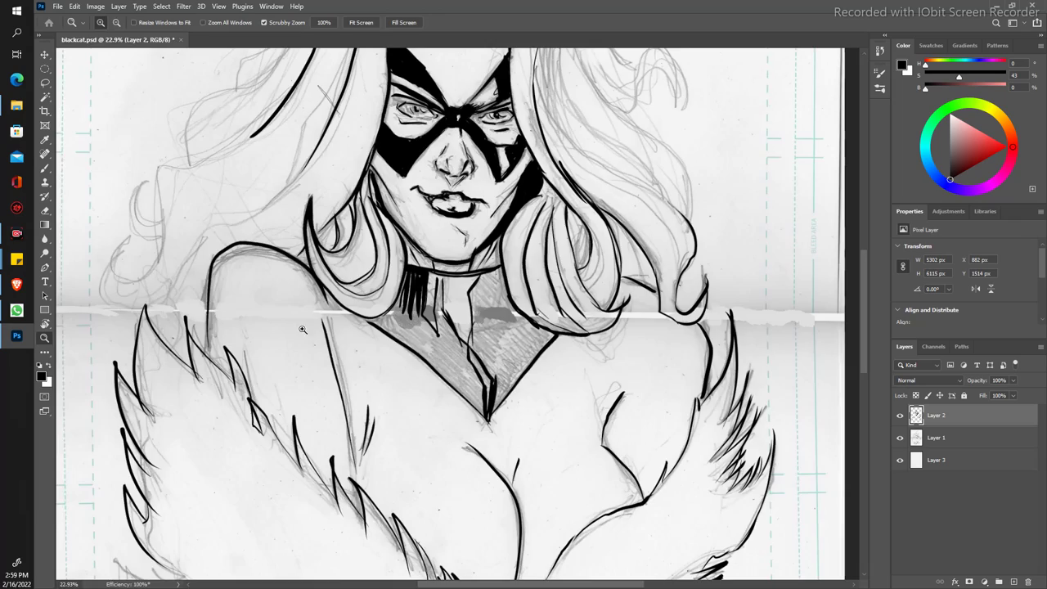
{"action": "left_click_drag", "start_coordinate": [299, 324], "coordinate": [261, 272]}
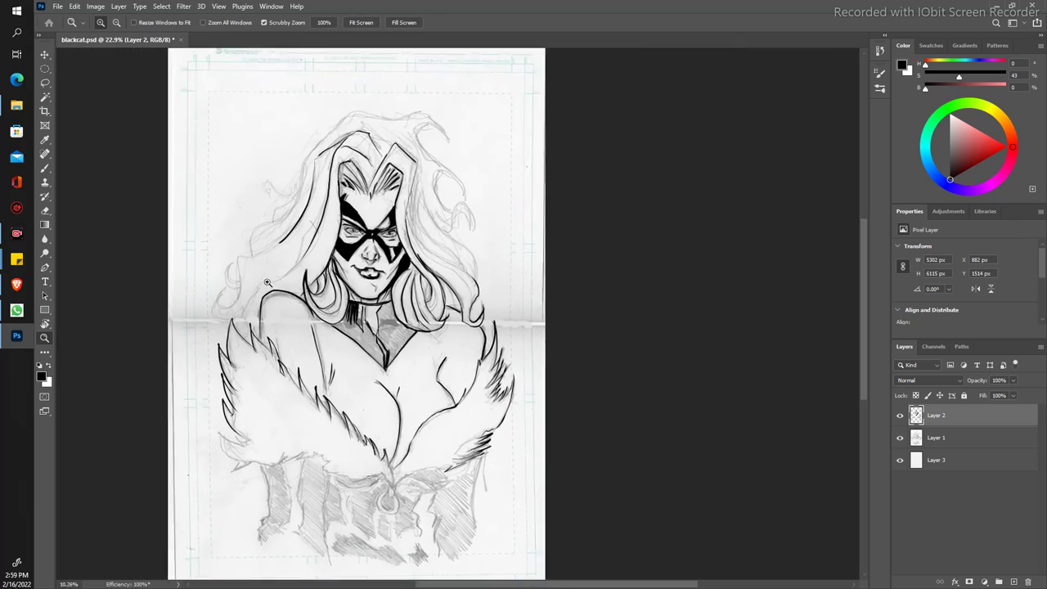
Step: Zoom in on the neckline and ink a thick black line along the V-neck's right edge
{"action": "mouse_move", "coordinate": [262, 272]}
{"action": "left_mouse_down"}
{"action": "mouse_move", "coordinate": [231, 193]}
{"action": "mouse_move", "coordinate": [264, 271]}
{"action": "left_mouse_up"}
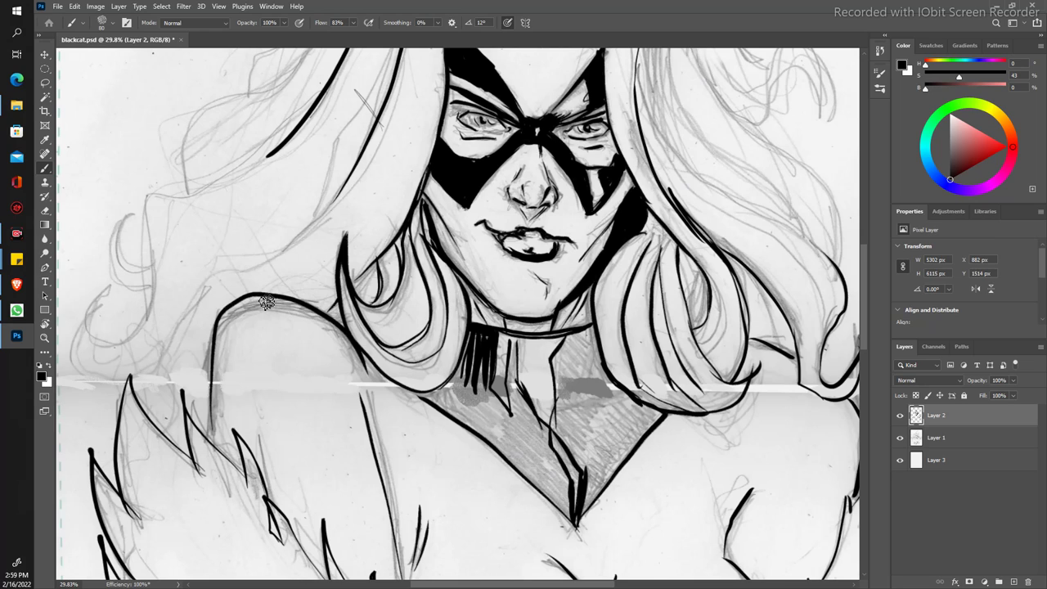
{"action": "mouse_move", "coordinate": [588, 510]}
{"action": "left_mouse_down"}
{"action": "mouse_move", "coordinate": [631, 450]}
{"action": "mouse_move", "coordinate": [578, 520]}
{"action": "mouse_move", "coordinate": [630, 448]}
{"action": "mouse_move", "coordinate": [556, 427]}
{"action": "mouse_move", "coordinate": [577, 475]}
{"action": "mouse_move", "coordinate": [553, 415]}
{"action": "mouse_move", "coordinate": [555, 367]}
{"action": "mouse_move", "coordinate": [573, 330]}
{"action": "left_mouse_up"}
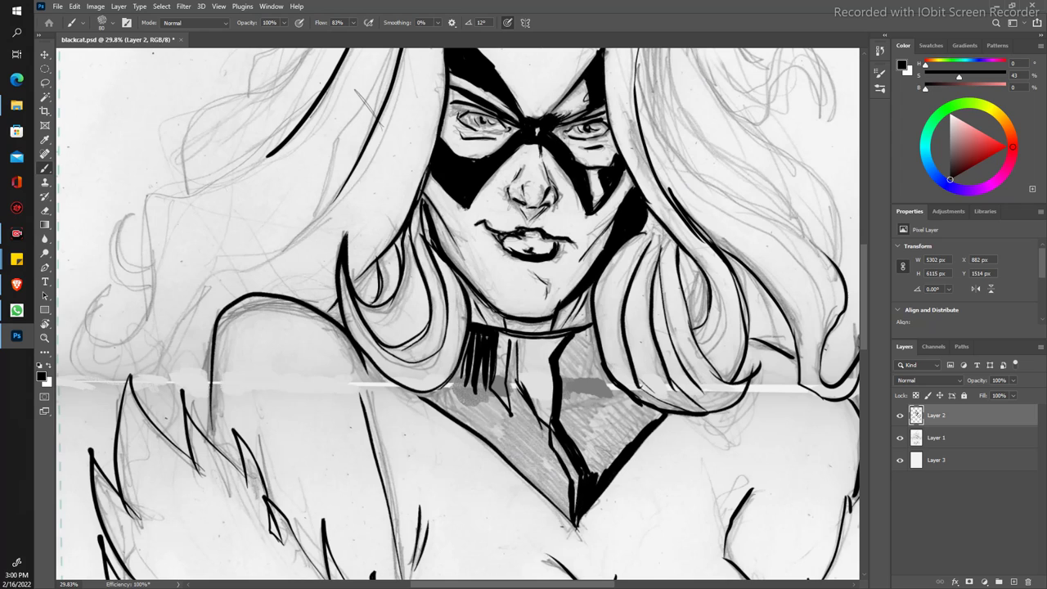
{"action": "left_click_drag", "start_coordinate": [592, 352], "coordinate": [595, 321]}
{"action": "mouse_move", "coordinate": [585, 479]}
{"action": "left_mouse_down"}
{"action": "mouse_move", "coordinate": [658, 419]}
{"action": "mouse_move", "coordinate": [607, 386]}
{"action": "left_mouse_up"}
Step: Extend the bold V-neck line across to fill the right costume panel black
{"action": "mouse_move", "coordinate": [663, 419]}
{"action": "left_mouse_down"}
{"action": "mouse_move", "coordinate": [582, 329]}
{"action": "mouse_move", "coordinate": [563, 361]}
{"action": "mouse_move", "coordinate": [565, 429]}
{"action": "mouse_move", "coordinate": [577, 383]}
{"action": "mouse_move", "coordinate": [596, 413]}
{"action": "mouse_move", "coordinate": [596, 376]}
{"action": "mouse_move", "coordinate": [609, 399]}
{"action": "mouse_move", "coordinate": [584, 343]}
{"action": "mouse_move", "coordinate": [570, 381]}
{"action": "mouse_move", "coordinate": [583, 472]}
{"action": "mouse_move", "coordinate": [574, 441]}
{"action": "mouse_move", "coordinate": [592, 481]}
{"action": "mouse_move", "coordinate": [589, 427]}
{"action": "mouse_move", "coordinate": [606, 459]}
{"action": "mouse_move", "coordinate": [600, 417]}
{"action": "mouse_move", "coordinate": [619, 438]}
{"action": "mouse_move", "coordinate": [620, 406]}
{"action": "mouse_move", "coordinate": [645, 419]}
{"action": "mouse_move", "coordinate": [622, 440]}
{"action": "mouse_move", "coordinate": [616, 400]}
{"action": "mouse_move", "coordinate": [576, 427]}
{"action": "mouse_move", "coordinate": [491, 419]}
{"action": "mouse_move", "coordinate": [565, 419]}
{"action": "left_mouse_up"}
{"action": "key", "text": "z"}
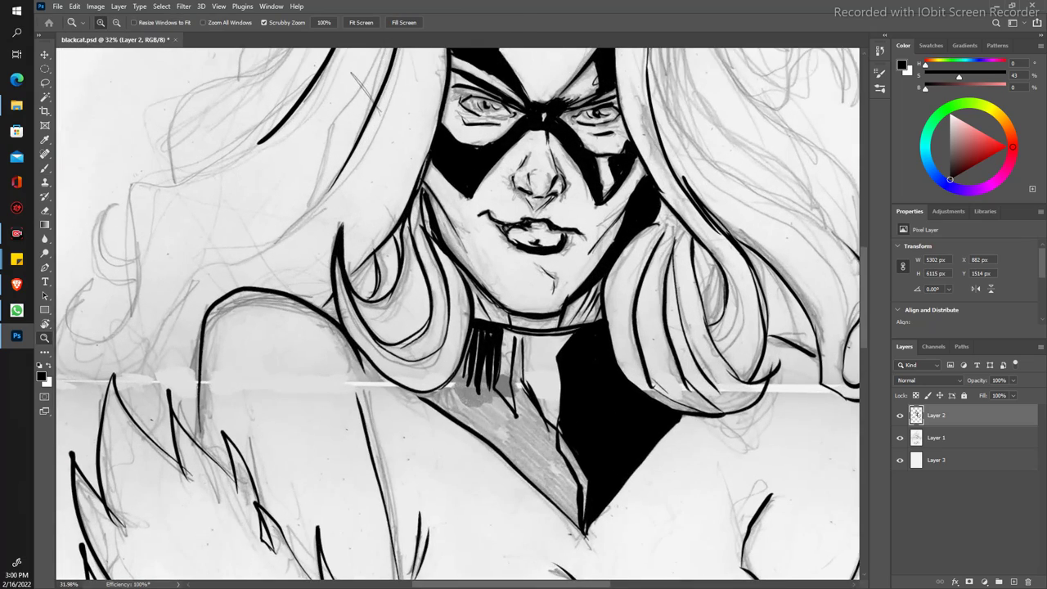
{"action": "key", "text": "b"}
{"action": "scroll", "coordinate": [458, 311], "scroll_direction": "down", "scroll_amount": 3}
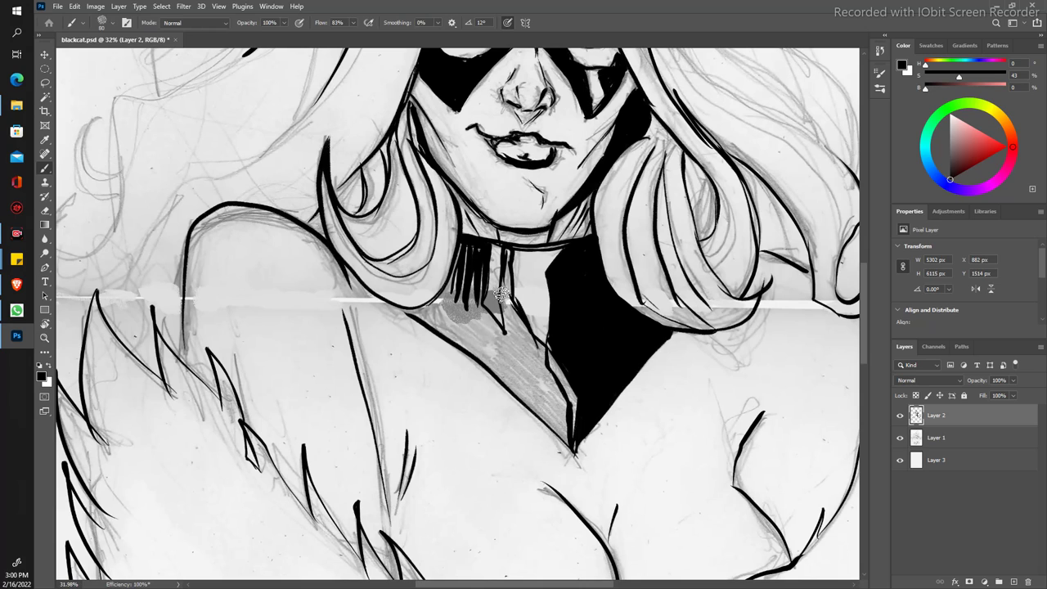
Step: Paint a solid black stripe along the collar and make the choker line bolder
{"action": "mouse_move", "coordinate": [519, 347]}
{"action": "left_mouse_down"}
{"action": "mouse_move", "coordinate": [548, 380]}
{"action": "mouse_move", "coordinate": [502, 327]}
{"action": "mouse_move", "coordinate": [517, 312]}
{"action": "left_mouse_up"}
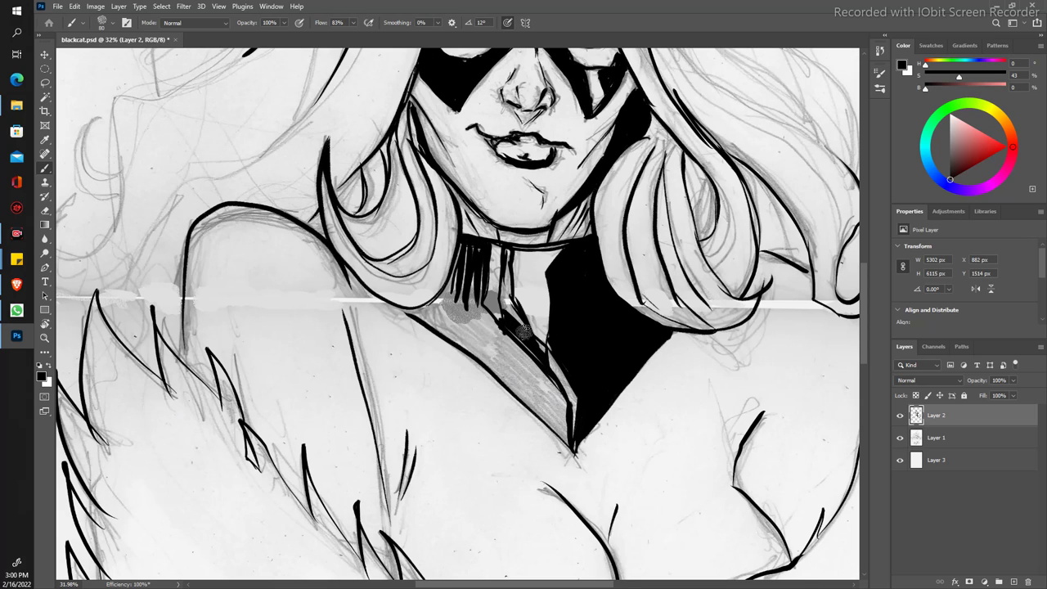
{"action": "mouse_move", "coordinate": [517, 313]}
{"action": "left_mouse_down"}
{"action": "mouse_move", "coordinate": [507, 254]}
{"action": "mouse_move", "coordinate": [514, 305]}
{"action": "left_mouse_up"}
{"action": "left_click_drag", "start_coordinate": [545, 371], "coordinate": [569, 436]}
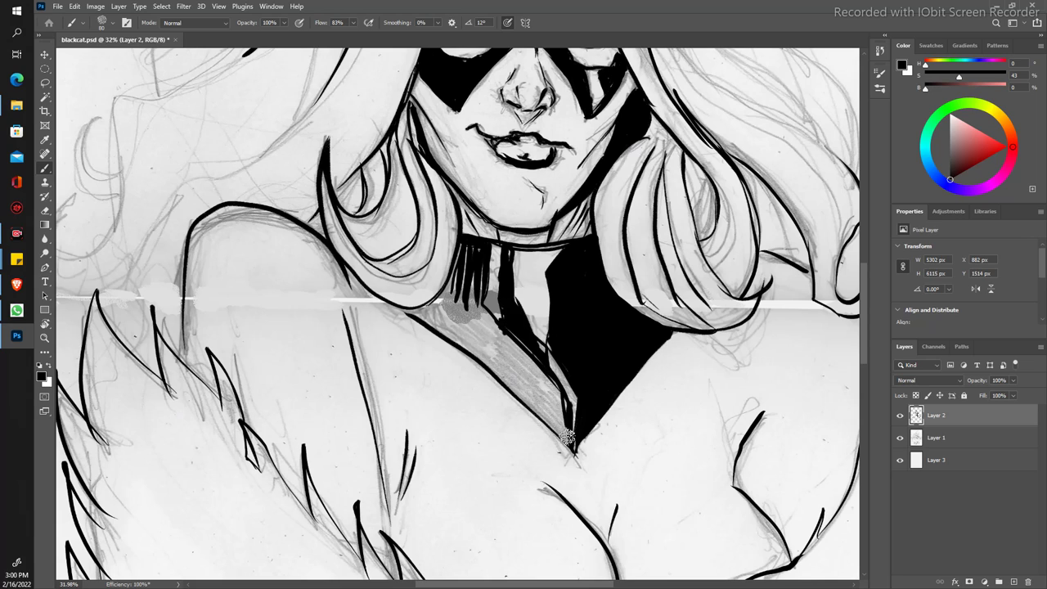
{"action": "left_click_drag", "start_coordinate": [553, 387], "coordinate": [546, 347]}
{"action": "mouse_move", "coordinate": [580, 248]}
{"action": "left_mouse_down"}
{"action": "mouse_move", "coordinate": [483, 245]}
{"action": "mouse_move", "coordinate": [585, 241]}
{"action": "left_mouse_up"}
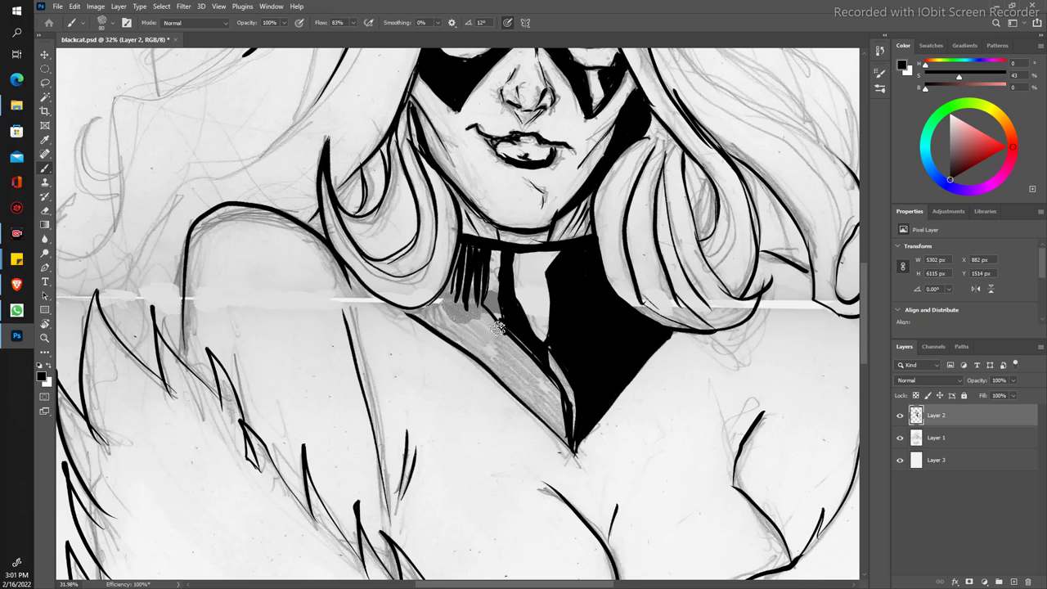
{"action": "mouse_move", "coordinate": [463, 287]}
{"action": "left_mouse_down"}
{"action": "mouse_move", "coordinate": [460, 250]}
{"action": "mouse_move", "coordinate": [474, 299]}
{"action": "left_mouse_up"}
Step: Fill the left side of the V neckline with dense diagonal black hatch strokes beneath the choker
{"action": "mouse_move", "coordinate": [564, 437]}
{"action": "left_mouse_down"}
{"action": "mouse_move", "coordinate": [499, 373]}
{"action": "mouse_move", "coordinate": [563, 429]}
{"action": "left_mouse_up"}
{"action": "mouse_move", "coordinate": [487, 357]}
{"action": "left_mouse_down"}
{"action": "mouse_move", "coordinate": [572, 435]}
{"action": "mouse_move", "coordinate": [563, 405]}
{"action": "left_mouse_up"}
{"action": "mouse_move", "coordinate": [481, 330]}
{"action": "left_mouse_down"}
{"action": "mouse_move", "coordinate": [560, 400]}
{"action": "mouse_move", "coordinate": [546, 373]}
{"action": "left_mouse_up"}
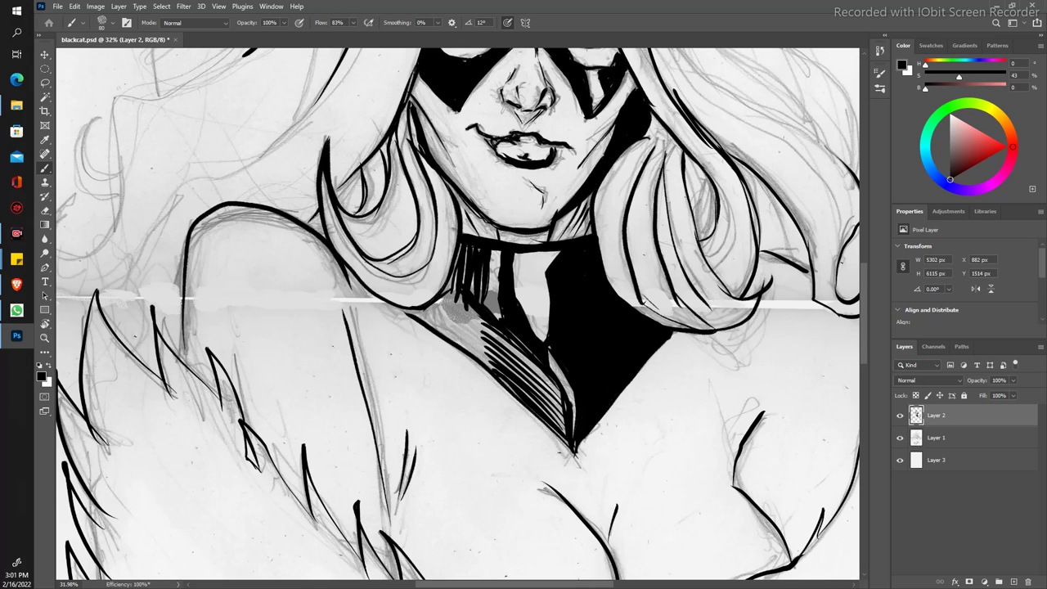
{"action": "mouse_move", "coordinate": [409, 306]}
{"action": "left_mouse_down"}
{"action": "mouse_move", "coordinate": [496, 369]}
{"action": "mouse_move", "coordinate": [494, 347]}
{"action": "left_mouse_up"}
{"action": "mouse_move", "coordinate": [442, 299]}
{"action": "left_mouse_down"}
{"action": "mouse_move", "coordinate": [494, 350]}
{"action": "mouse_move", "coordinate": [491, 342]}
{"action": "left_mouse_up"}
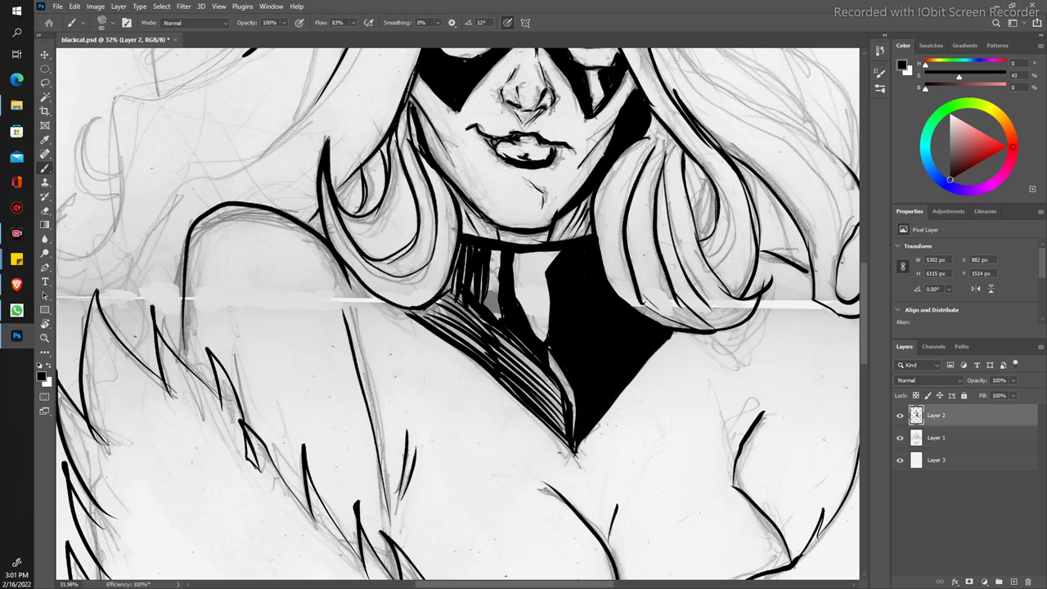
{"action": "mouse_move", "coordinate": [564, 437]}
{"action": "left_mouse_down"}
{"action": "mouse_move", "coordinate": [539, 364]}
{"action": "mouse_move", "coordinate": [563, 435]}
{"action": "left_mouse_up"}
{"action": "mouse_move", "coordinate": [554, 374]}
{"action": "left_mouse_down"}
{"action": "mouse_move", "coordinate": [553, 407]}
{"action": "mouse_move", "coordinate": [527, 362]}
{"action": "mouse_move", "coordinate": [534, 401]}
{"action": "mouse_move", "coordinate": [489, 323]}
{"action": "mouse_move", "coordinate": [512, 390]}
{"action": "mouse_move", "coordinate": [455, 303]}
{"action": "mouse_move", "coordinate": [473, 364]}
{"action": "mouse_move", "coordinate": [441, 325]}
{"action": "left_mouse_up"}
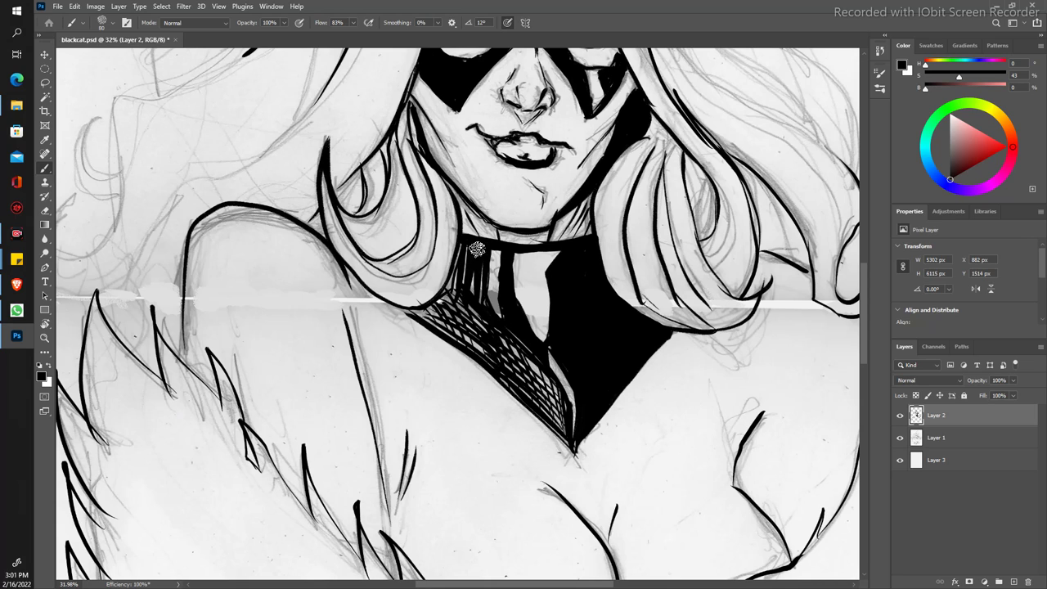
{"action": "mouse_move", "coordinate": [470, 253]}
{"action": "left_mouse_down"}
{"action": "mouse_move", "coordinate": [454, 298]}
{"action": "mouse_move", "coordinate": [413, 312]}
{"action": "left_mouse_up"}
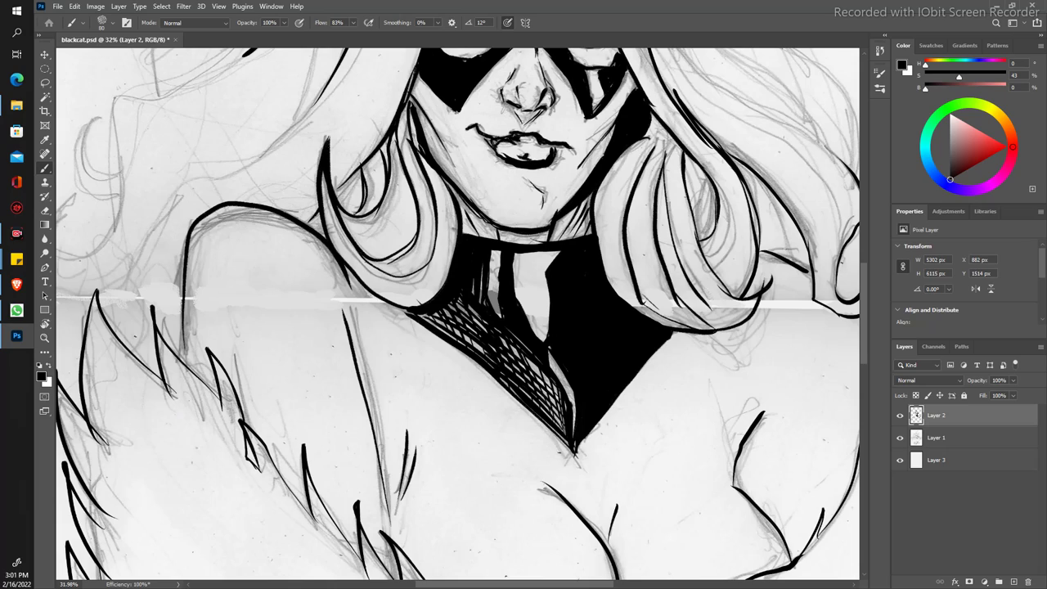
Step: Adjust the zoom and add a dark ink stroke over the left eye
{"action": "key", "text": "z"}
{"action": "mouse_move", "coordinate": [348, 288]}
{"action": "left_mouse_down"}
{"action": "mouse_move", "coordinate": [289, 225]}
{"action": "mouse_move", "coordinate": [333, 288]}
{"action": "mouse_move", "coordinate": [268, 452]}
{"action": "left_mouse_up"}
{"action": "key", "text": "b"}
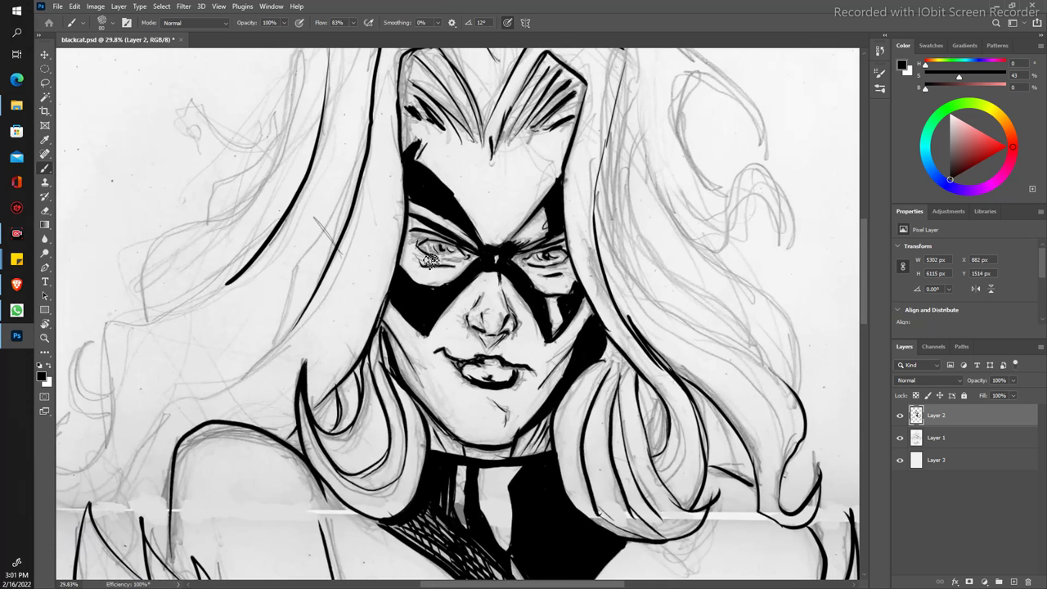
{"action": "left_click_drag", "start_coordinate": [434, 259], "coordinate": [462, 260]}
Step: Ink several long bold strands down the right side of the hair
{"action": "key", "text": "z"}
{"action": "mouse_move", "coordinate": [342, 314]}
{"action": "left_mouse_down"}
{"action": "mouse_move", "coordinate": [283, 224]}
{"action": "mouse_move", "coordinate": [306, 255]}
{"action": "mouse_move", "coordinate": [286, 263]}
{"action": "left_mouse_up"}
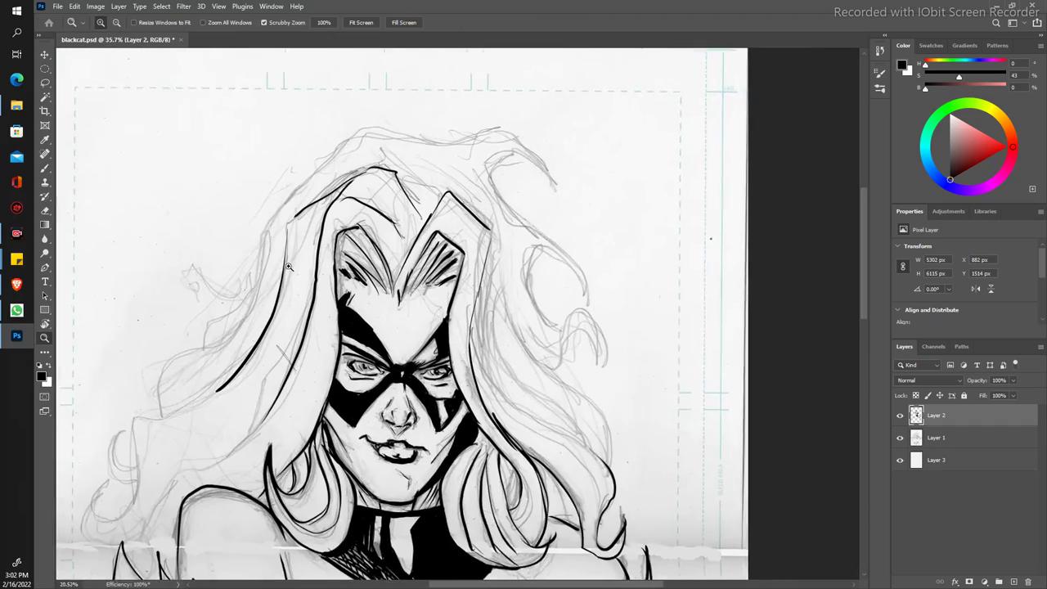
{"action": "left_click_drag", "start_coordinate": [286, 263], "coordinate": [303, 270]}
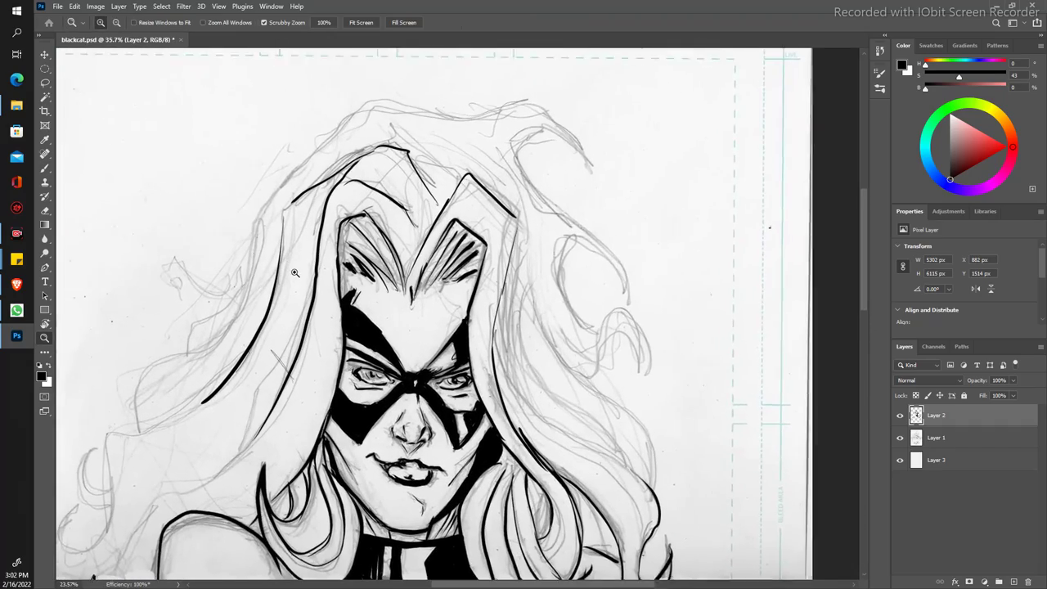
{"action": "key", "text": "b"}
{"action": "mouse_move", "coordinate": [306, 317]}
{"action": "left_mouse_down"}
{"action": "mouse_move", "coordinate": [320, 251]}
{"action": "mouse_move", "coordinate": [268, 262]}
{"action": "mouse_move", "coordinate": [259, 159]}
{"action": "left_mouse_up"}
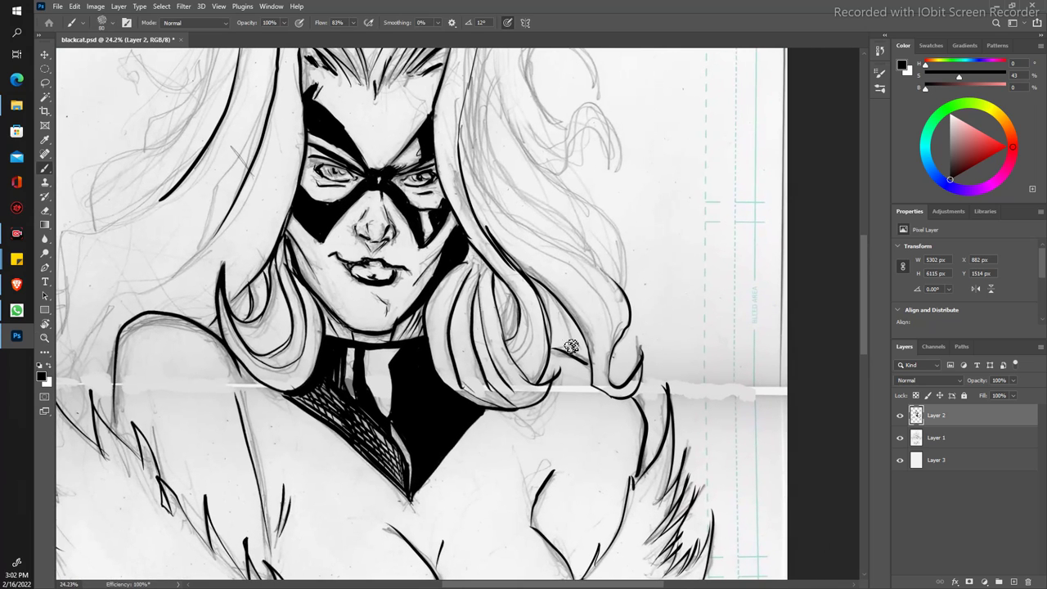
{"action": "left_click_drag", "start_coordinate": [576, 350], "coordinate": [548, 287]}
{"action": "left_click_drag", "start_coordinate": [615, 357], "coordinate": [463, 123]}
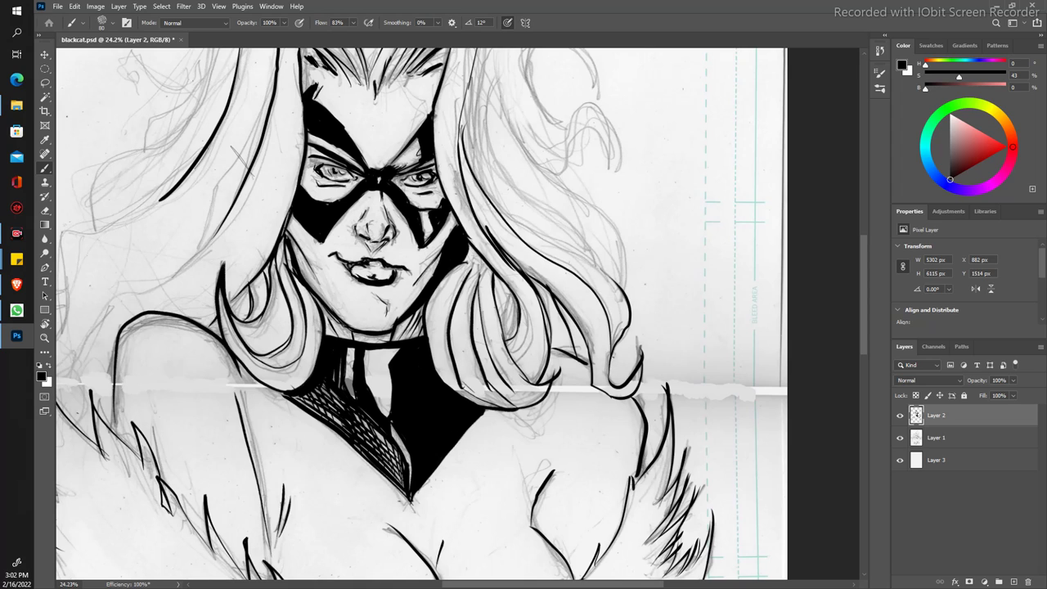
{"action": "left_click_drag", "start_coordinate": [612, 286], "coordinate": [474, 118]}
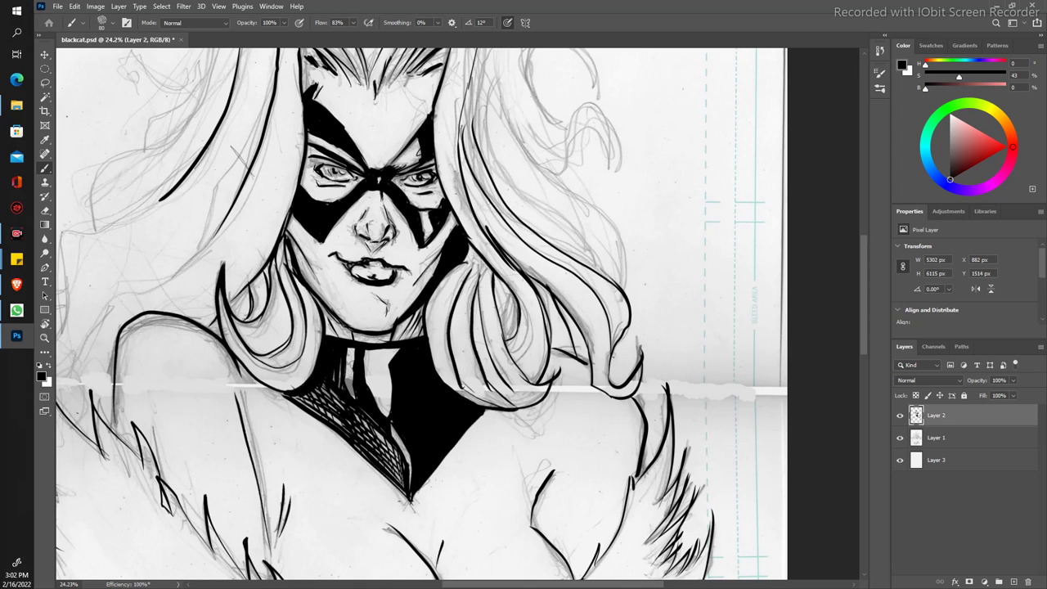
{"action": "mouse_move", "coordinate": [616, 285]}
{"action": "left_mouse_down"}
{"action": "mouse_move", "coordinate": [543, 201]}
{"action": "mouse_move", "coordinate": [485, 78]}
{"action": "left_mouse_up"}
{"action": "mouse_move", "coordinate": [621, 284]}
{"action": "left_mouse_down"}
{"action": "mouse_move", "coordinate": [610, 228]}
{"action": "mouse_move", "coordinate": [497, 92]}
{"action": "left_mouse_up"}
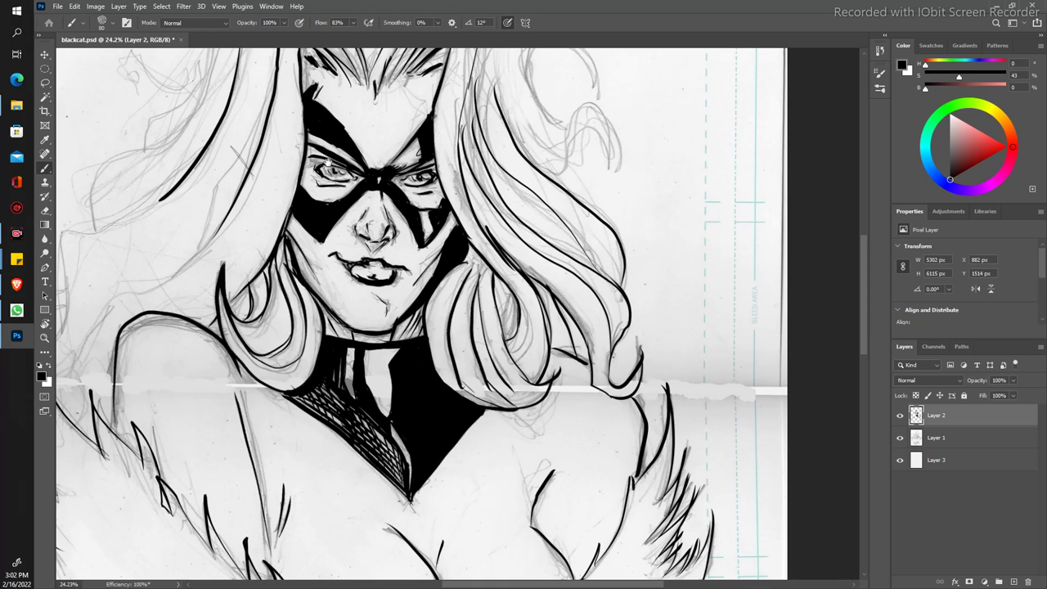
Step: Ink a top strand and curl loops on the right side of the hair
{"action": "scroll", "coordinate": [331, 164], "scroll_direction": "up", "scroll_amount": 5}
{"action": "left_click_drag", "start_coordinate": [525, 281], "coordinate": [517, 184]}
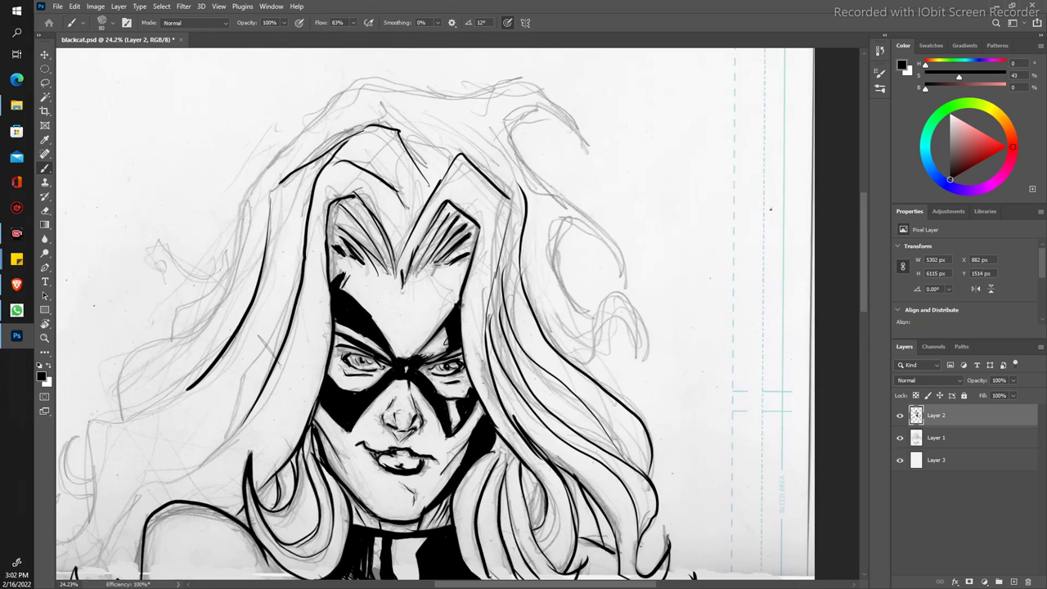
{"action": "mouse_move", "coordinate": [576, 310]}
{"action": "left_mouse_down"}
{"action": "mouse_move", "coordinate": [638, 372]}
{"action": "mouse_move", "coordinate": [603, 346]}
{"action": "mouse_move", "coordinate": [564, 352]}
{"action": "left_mouse_up"}
{"action": "mouse_move", "coordinate": [540, 287]}
{"action": "left_mouse_down"}
{"action": "mouse_move", "coordinate": [568, 339]}
{"action": "mouse_move", "coordinate": [643, 324]}
{"action": "left_mouse_up"}
{"action": "mouse_move", "coordinate": [559, 237]}
{"action": "left_mouse_down"}
{"action": "mouse_move", "coordinate": [589, 222]}
{"action": "mouse_move", "coordinate": [617, 282]}
{"action": "left_mouse_up"}
{"action": "mouse_move", "coordinate": [536, 190]}
{"action": "left_mouse_down"}
{"action": "mouse_move", "coordinate": [573, 203]}
{"action": "mouse_move", "coordinate": [518, 122]}
{"action": "mouse_move", "coordinate": [587, 151]}
{"action": "mouse_move", "coordinate": [284, 259]}
{"action": "mouse_move", "coordinate": [290, 265]}
{"action": "mouse_move", "coordinate": [284, 258]}
{"action": "left_mouse_up"}
Step: Trace the left outer hair outline upward toward its tip in bold ink
{"action": "key", "text": "z"}
{"action": "mouse_move", "coordinate": [333, 319]}
{"action": "left_mouse_down"}
{"action": "mouse_move", "coordinate": [304, 234]}
{"action": "mouse_move", "coordinate": [276, 362]}
{"action": "mouse_move", "coordinate": [293, 397]}
{"action": "left_mouse_up"}
{"action": "key", "text": "b"}
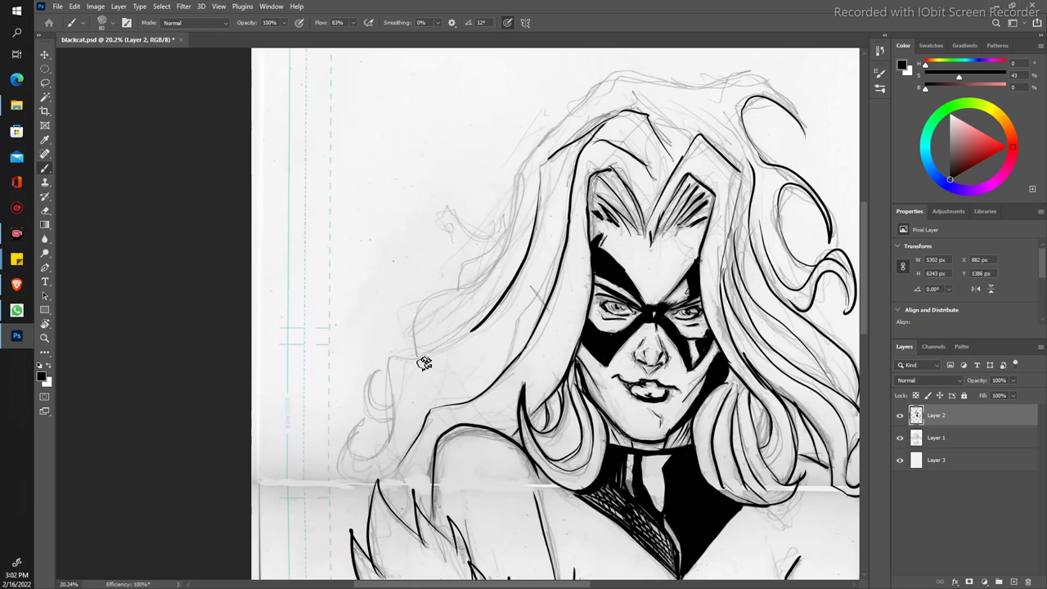
{"action": "mouse_move", "coordinate": [358, 455]}
{"action": "left_mouse_down"}
{"action": "mouse_move", "coordinate": [414, 354]}
{"action": "mouse_move", "coordinate": [489, 317]}
{"action": "left_mouse_up"}
{"action": "left_click_drag", "start_coordinate": [417, 350], "coordinate": [522, 187]}
{"action": "mouse_move", "coordinate": [468, 264]}
{"action": "left_mouse_down"}
{"action": "mouse_move", "coordinate": [515, 207]}
{"action": "mouse_move", "coordinate": [439, 239]}
{"action": "mouse_move", "coordinate": [503, 203]}
{"action": "left_mouse_up"}
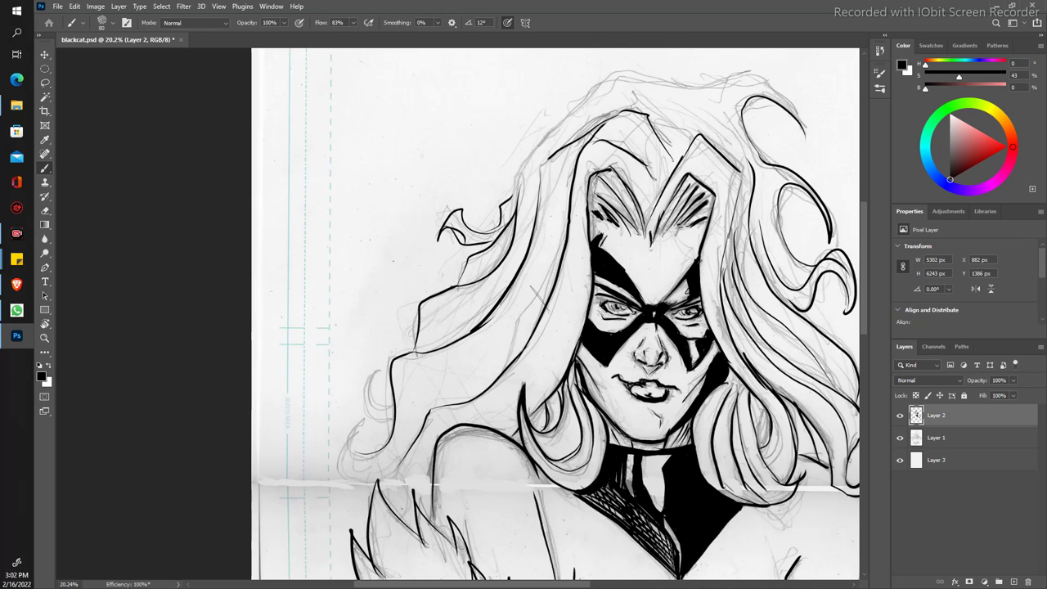
{"action": "key", "text": "z"}
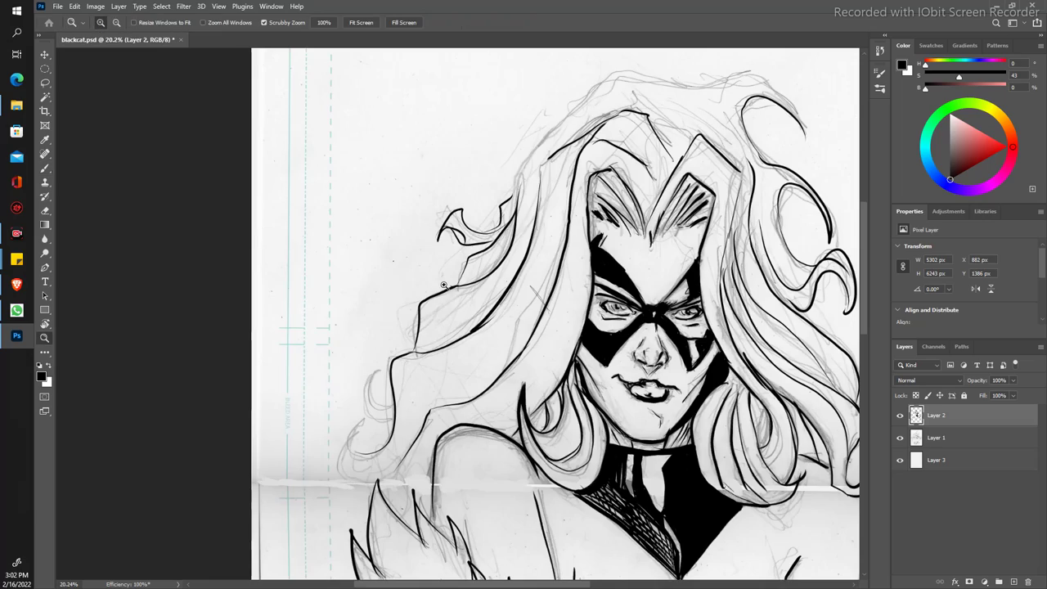
{"action": "left_click_drag", "start_coordinate": [445, 286], "coordinate": [376, 204]}
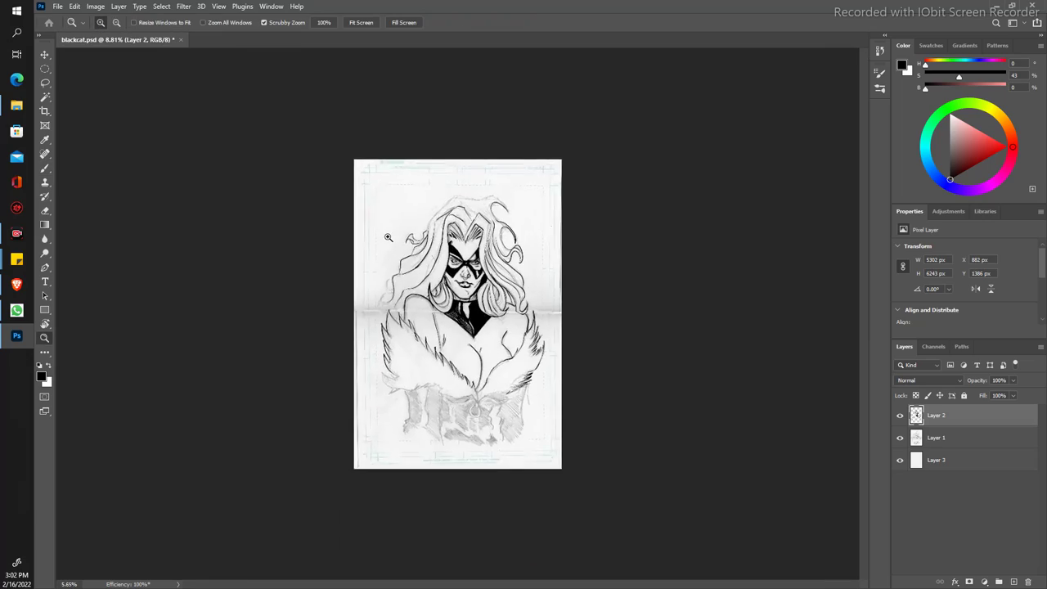
Step: Zoom in on the fur collar and ink a curved fur edge plus short left-edge fur strokes
{"action": "left_click_drag", "start_coordinate": [402, 254], "coordinate": [458, 253]}
{"action": "key", "text": "b"}
{"action": "left_click_drag", "start_coordinate": [389, 327], "coordinate": [431, 127]}
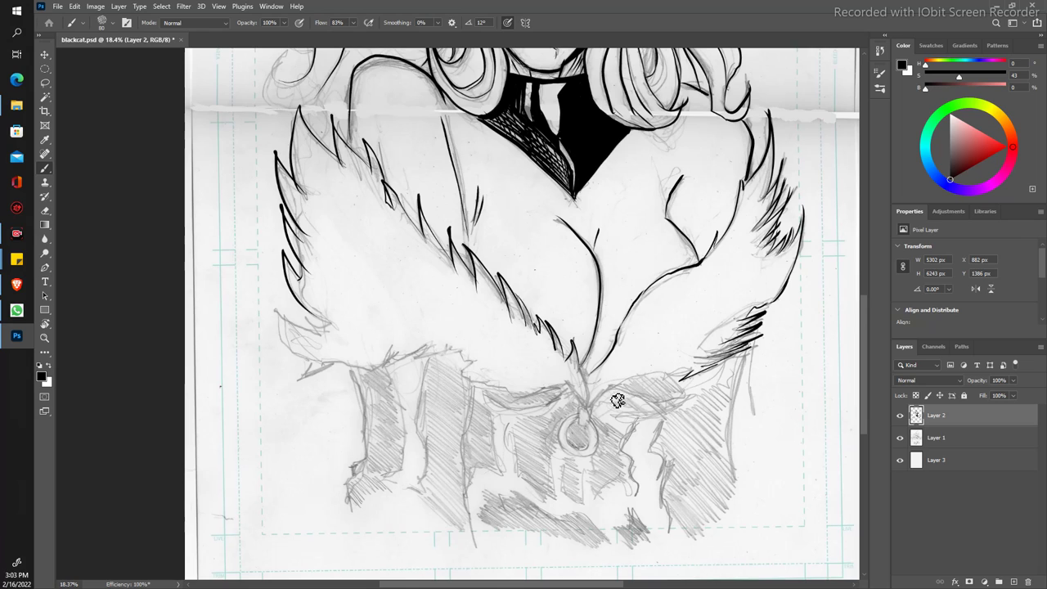
{"action": "mouse_move", "coordinate": [589, 403]}
{"action": "left_mouse_down"}
{"action": "mouse_move", "coordinate": [653, 377]}
{"action": "mouse_move", "coordinate": [679, 378]}
{"action": "left_mouse_up"}
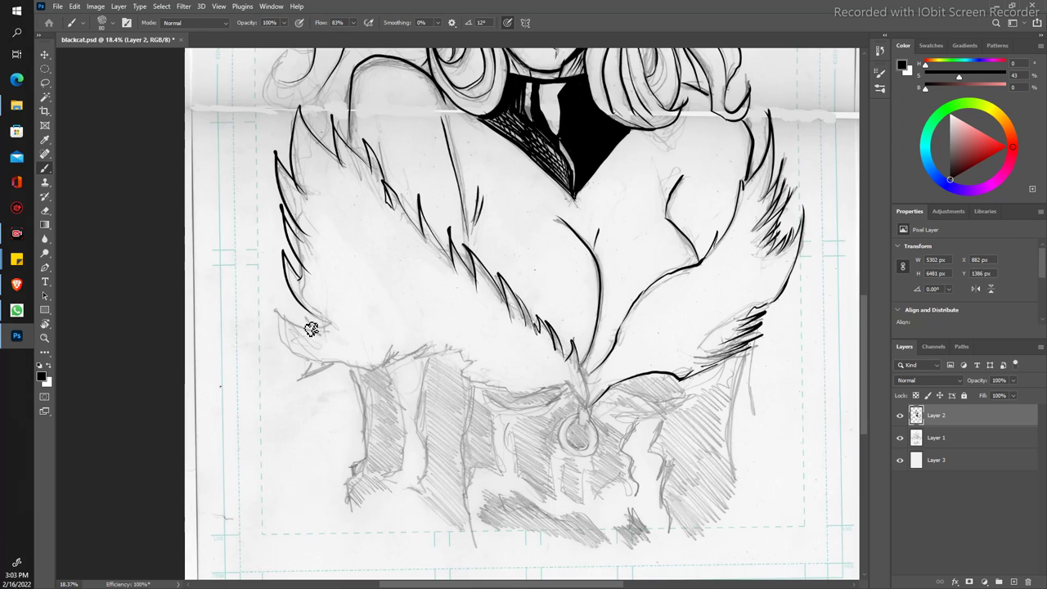
{"action": "left_click_drag", "start_coordinate": [303, 314], "coordinate": [314, 329]}
{"action": "mouse_move", "coordinate": [331, 326]}
{"action": "left_mouse_down"}
{"action": "mouse_move", "coordinate": [303, 317]}
{"action": "mouse_move", "coordinate": [321, 330]}
{"action": "mouse_move", "coordinate": [289, 379]}
{"action": "mouse_move", "coordinate": [376, 372]}
{"action": "left_mouse_up"}
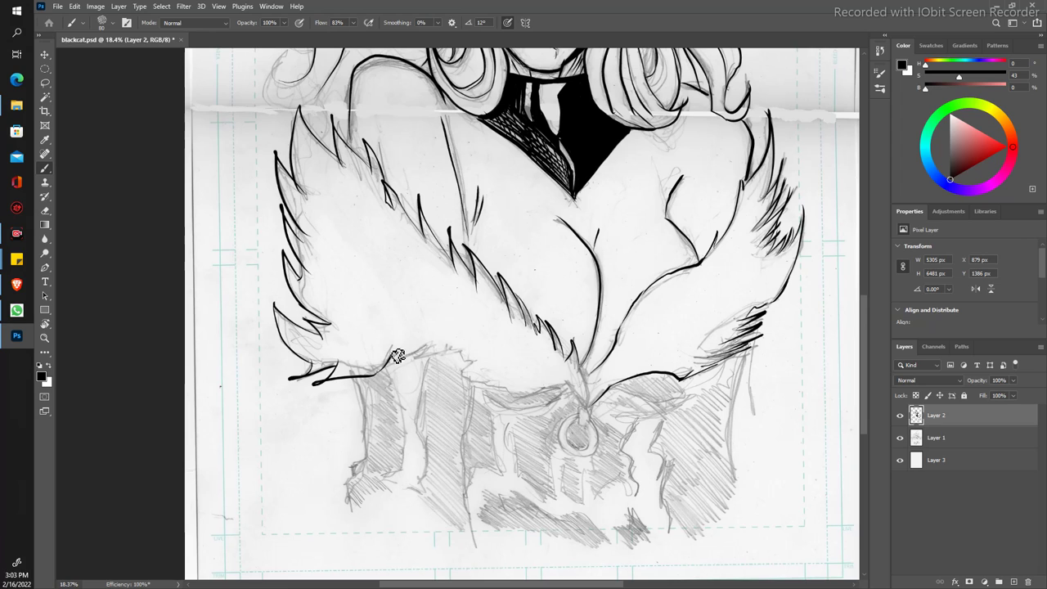
Step: Ink spiky fur strokes along the collar's lower edge
{"action": "mouse_move", "coordinate": [381, 372]}
{"action": "left_mouse_down"}
{"action": "mouse_move", "coordinate": [425, 342]}
{"action": "mouse_move", "coordinate": [455, 344]}
{"action": "left_mouse_up"}
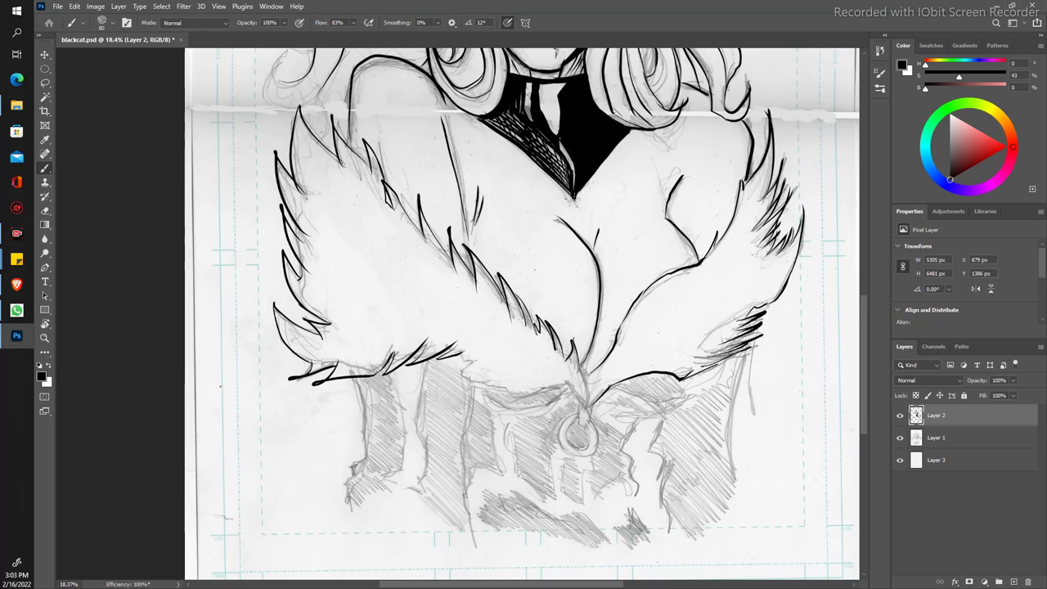
{"action": "left_click_drag", "start_coordinate": [454, 363], "coordinate": [473, 352]}
{"action": "key", "text": "z"}
{"action": "mouse_move", "coordinate": [391, 252]}
{"action": "left_mouse_down"}
{"action": "mouse_move", "coordinate": [374, 235]}
{"action": "mouse_move", "coordinate": [433, 241]}
{"action": "left_mouse_up"}
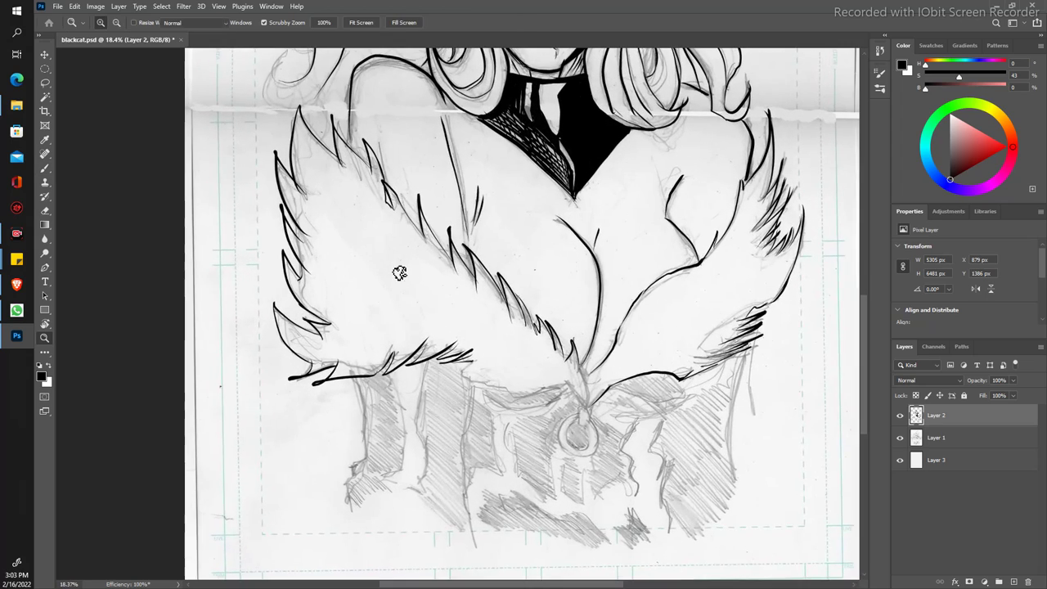
{"action": "scroll", "coordinate": [350, 300], "scroll_direction": "up", "scroll_amount": 10}
{"action": "left_click_drag", "start_coordinate": [409, 442], "coordinate": [393, 354]}
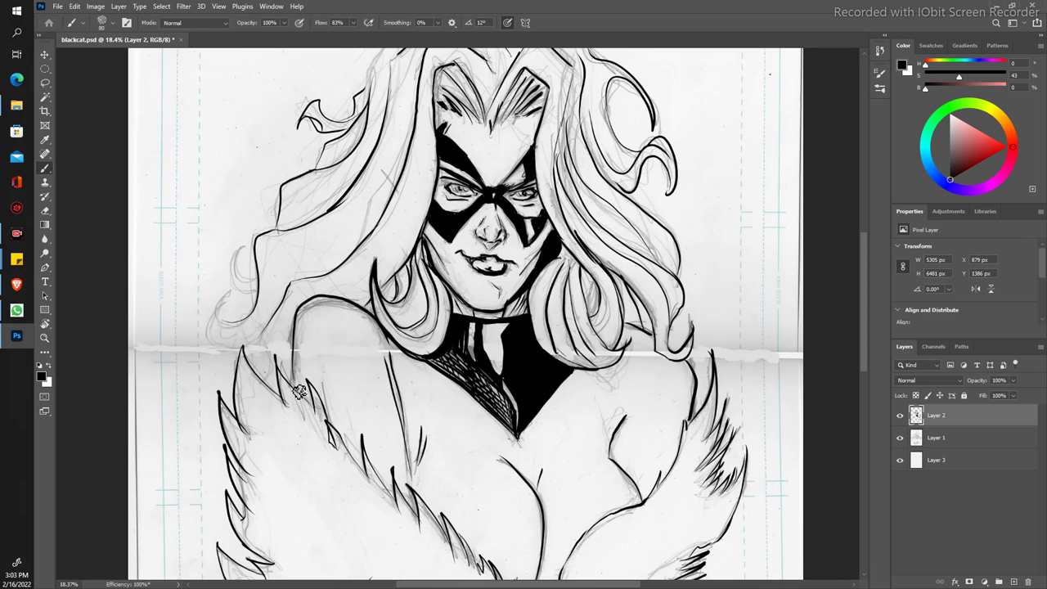
Step: Redraw the bold left shoulder outline, undoing unsatisfactory attempts until it joins hair to fur
{"action": "left_click_drag", "start_coordinate": [296, 377], "coordinate": [378, 332]}
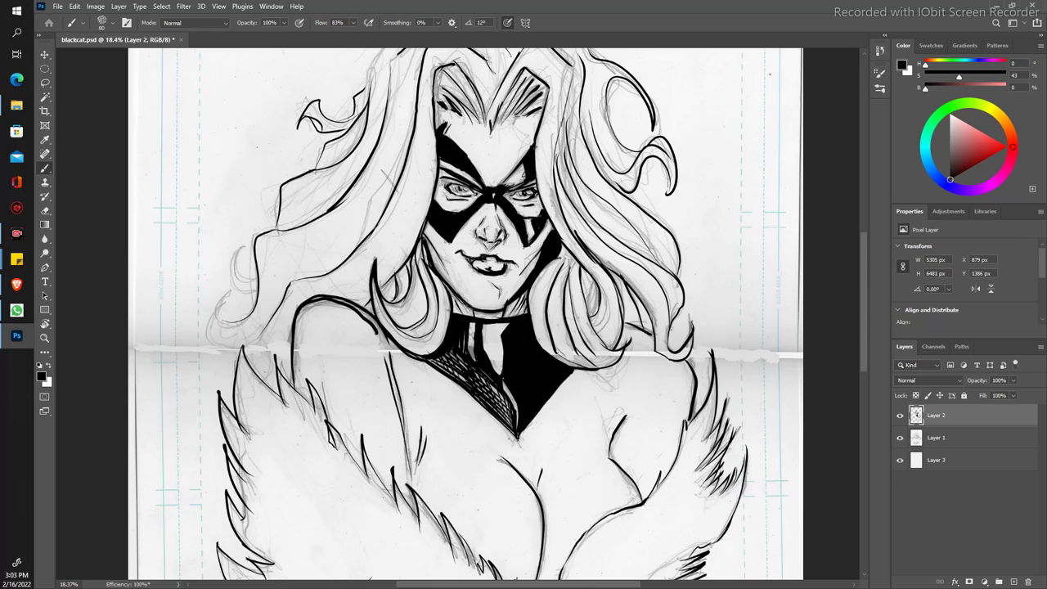
{"action": "key", "text": "ctrl+z"}
{"action": "left_click_drag", "start_coordinate": [297, 373], "coordinate": [390, 345]}
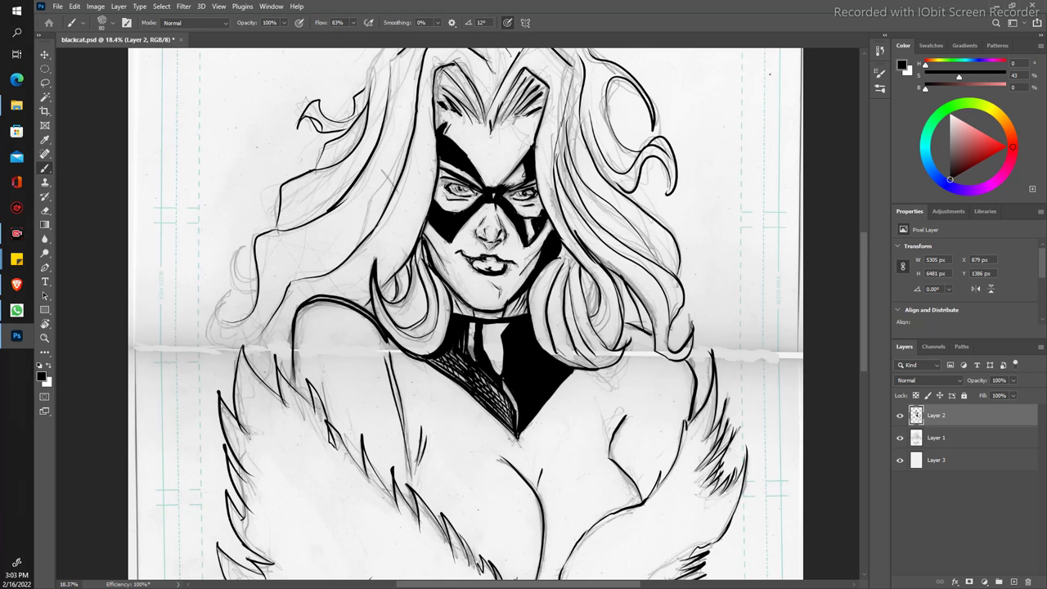
{"action": "key", "text": "ctrl+z"}
{"action": "mouse_move", "coordinate": [300, 383]}
{"action": "left_mouse_down"}
{"action": "mouse_move", "coordinate": [300, 324]}
{"action": "mouse_move", "coordinate": [373, 325]}
{"action": "mouse_move", "coordinate": [391, 346]}
{"action": "left_mouse_up"}
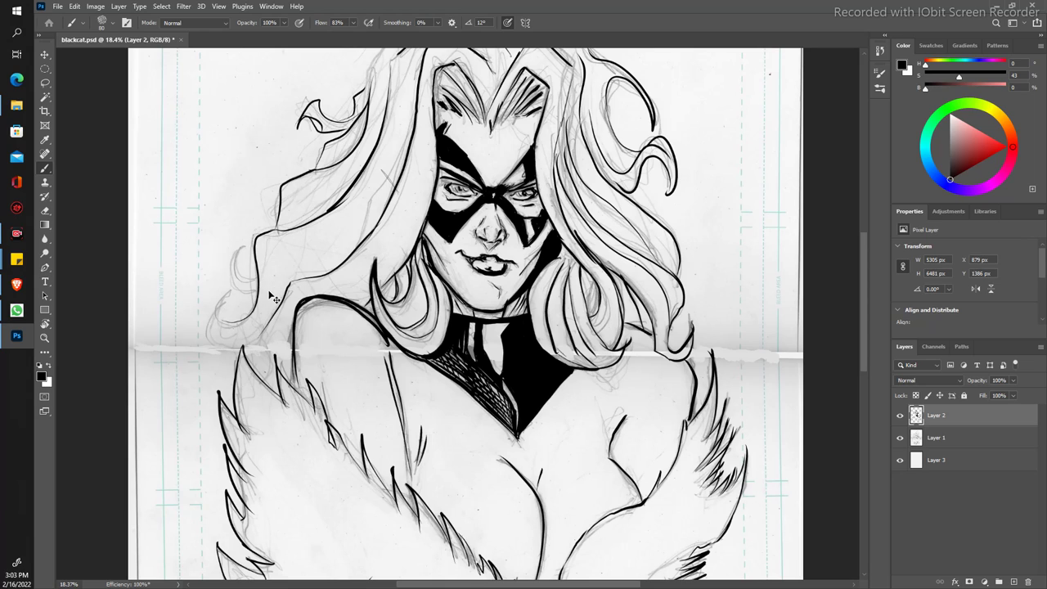
{"action": "key", "text": "ctrl+z"}
{"action": "mouse_move", "coordinate": [301, 394]}
{"action": "left_mouse_down"}
{"action": "mouse_move", "coordinate": [311, 307]}
{"action": "mouse_move", "coordinate": [391, 353]}
{"action": "left_mouse_up"}
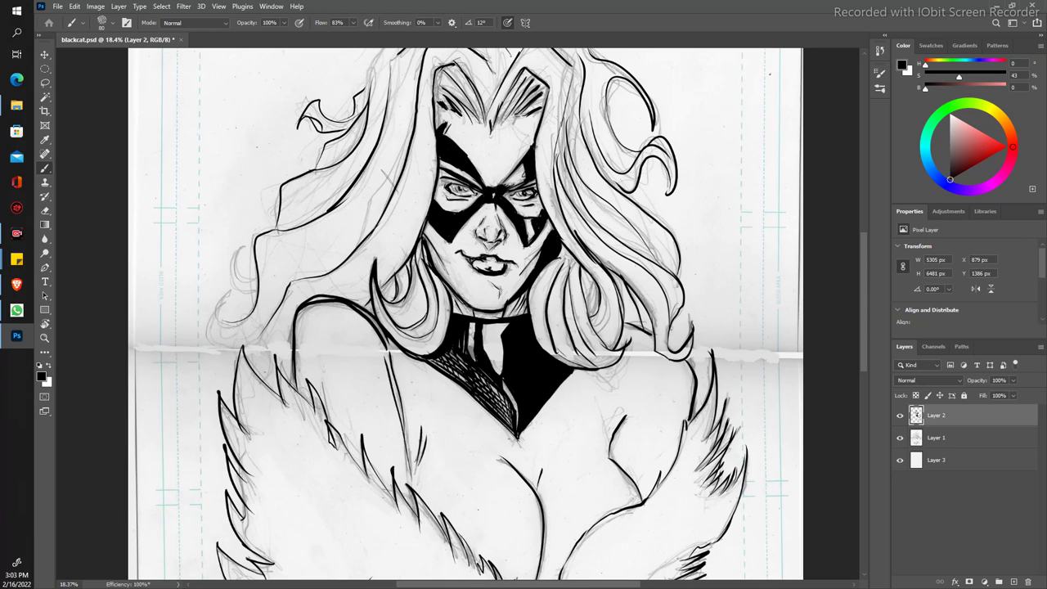
Step: Zoom out and move the view down to the lower fur collar
{"action": "key", "text": "z"}
{"action": "mouse_move", "coordinate": [290, 284]}
{"action": "left_mouse_down"}
{"action": "mouse_move", "coordinate": [275, 241]}
{"action": "mouse_move", "coordinate": [298, 293]}
{"action": "mouse_move", "coordinate": [311, 294]}
{"action": "left_mouse_up"}
{"action": "scroll", "coordinate": [265, 336], "scroll_direction": "down", "scroll_amount": 5}
{"action": "left_click_drag", "start_coordinate": [265, 335], "coordinate": [266, 342]}
{"action": "key", "text": "b"}
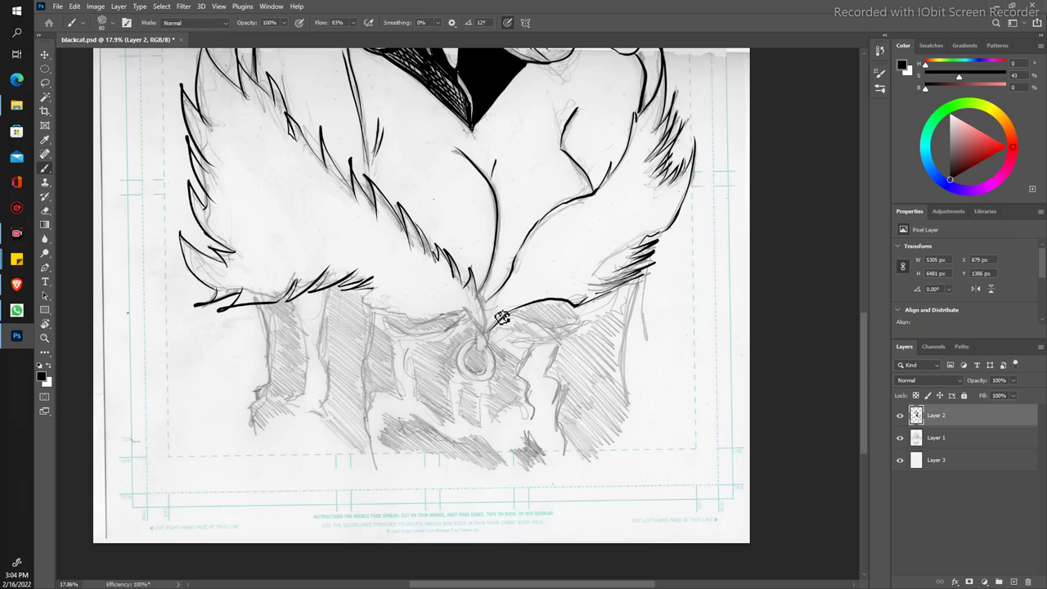
Step: Ink a stroke from the ring up to the fur, double-outline the ring, and add a short fur-edge line
{"action": "left_click_drag", "start_coordinate": [476, 334], "coordinate": [481, 355]}
{"action": "left_click_drag", "start_coordinate": [482, 347], "coordinate": [485, 347]}
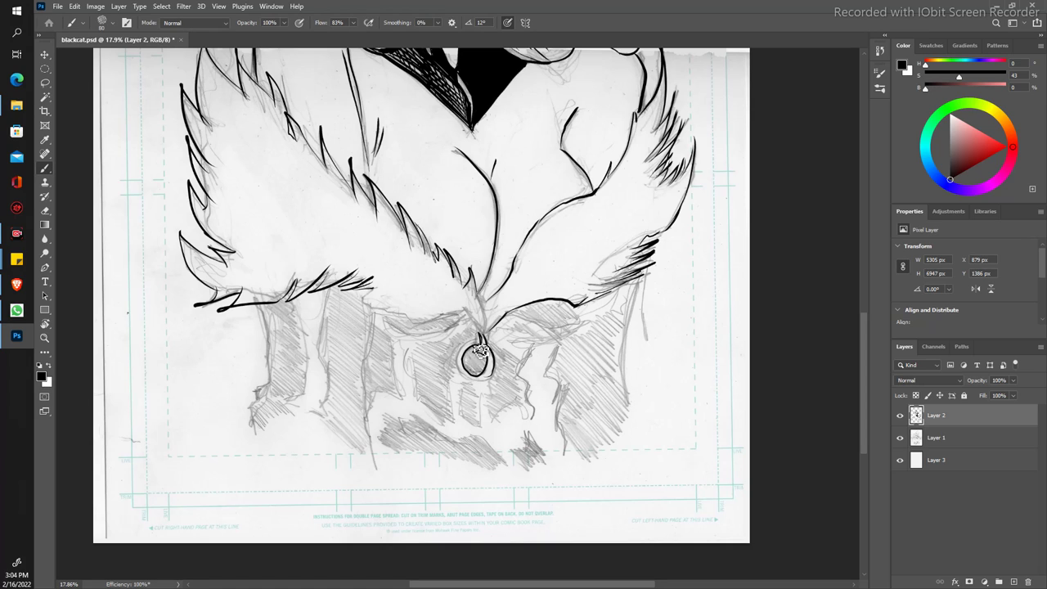
{"action": "left_click_drag", "start_coordinate": [483, 335], "coordinate": [467, 364]}
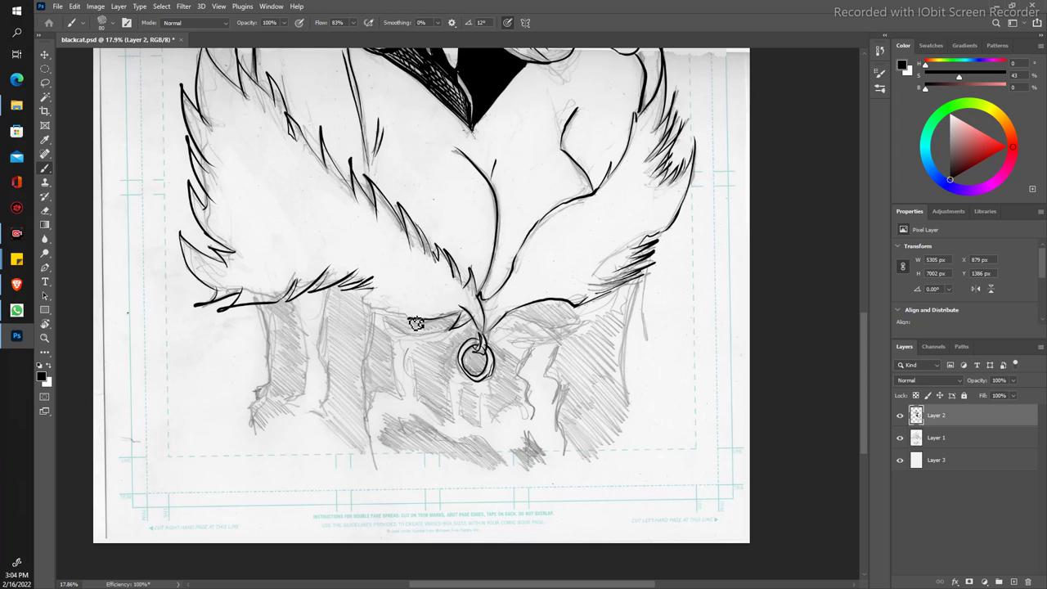
{"action": "left_click_drag", "start_coordinate": [419, 317], "coordinate": [364, 297]}
{"action": "key", "text": "z"}
{"action": "scroll", "coordinate": [286, 145], "scroll_direction": "down", "scroll_amount": 5}
{"action": "scroll", "coordinate": [324, 205], "scroll_direction": "up", "scroll_amount": 3}
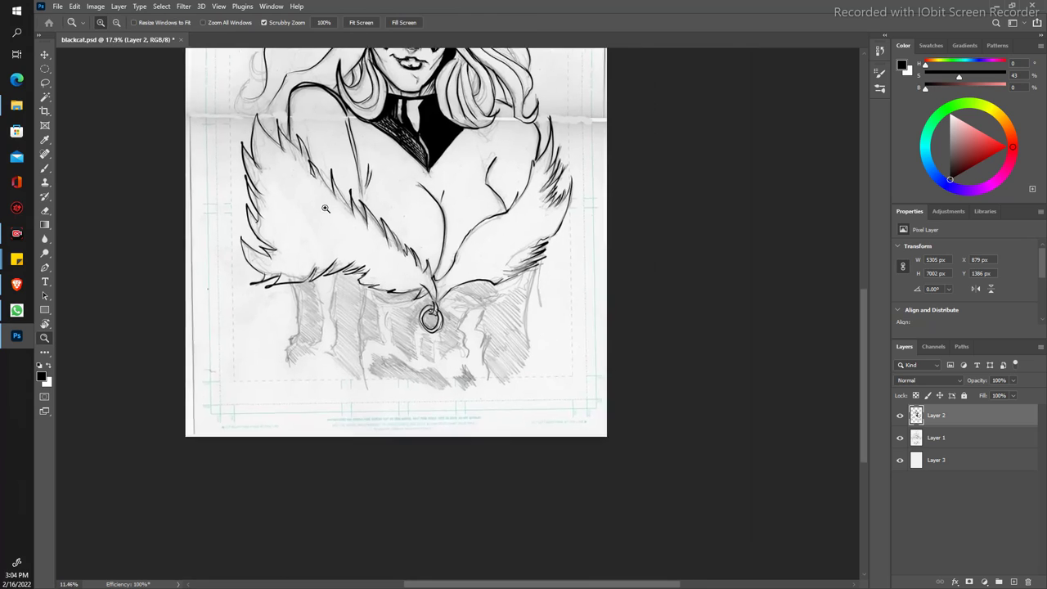
Step: Zoom and reposition the view to frame the top of the head
{"action": "scroll", "coordinate": [324, 205], "scroll_direction": "up", "scroll_amount": 2}
{"action": "key", "text": "b"}
{"action": "scroll", "coordinate": [327, 270], "scroll_direction": "up", "scroll_amount": 5}
{"action": "scroll", "coordinate": [334, 301], "scroll_direction": "up", "scroll_amount": 5}
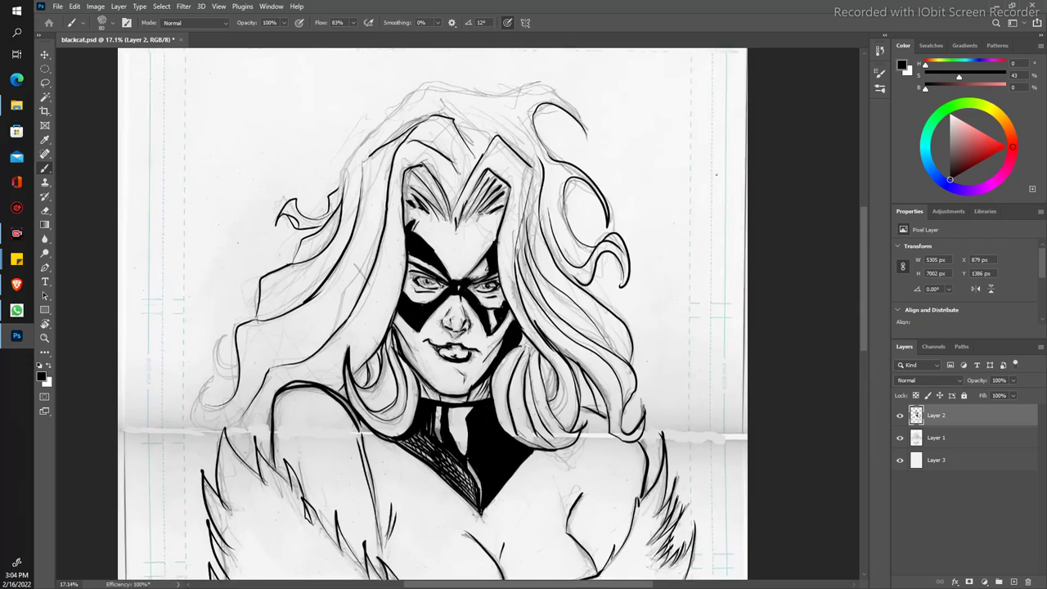
{"action": "left_click_drag", "start_coordinate": [334, 301], "coordinate": [346, 319]}
{"action": "key", "text": "z"}
{"action": "scroll", "coordinate": [314, 187], "scroll_direction": "down", "scroll_amount": 5}
{"action": "scroll", "coordinate": [343, 229], "scroll_direction": "up", "scroll_amount": 5}
{"action": "scroll", "coordinate": [343, 229], "scroll_direction": "up", "scroll_amount": 3}
{"action": "key", "text": "b"}
{"action": "scroll", "coordinate": [343, 229], "scroll_direction": "down", "scroll_amount": 1}
{"action": "left_click_drag", "start_coordinate": [806, 293], "coordinate": [805, 298]}
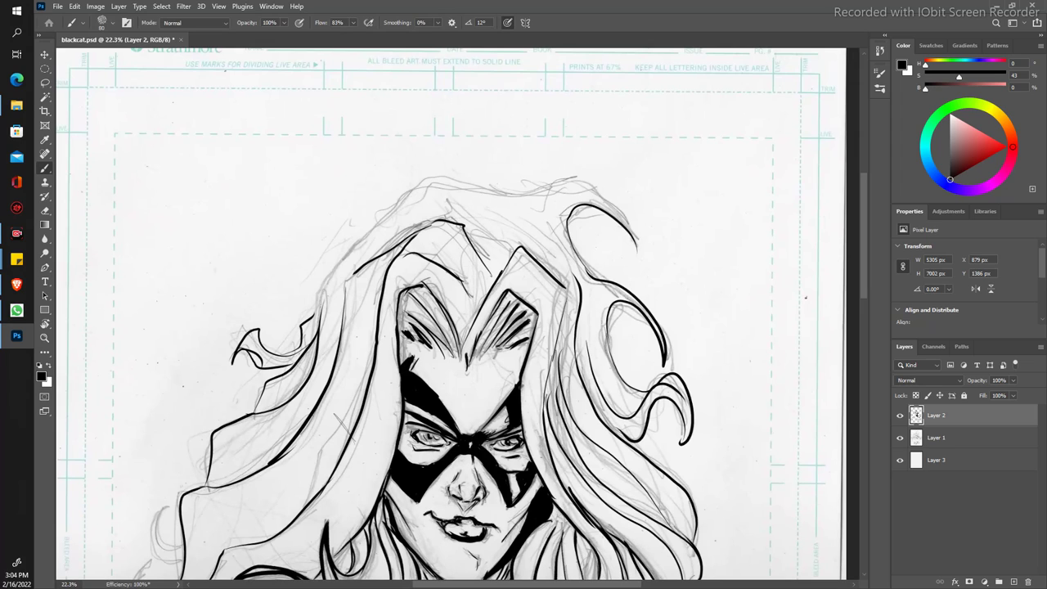
Step: Ink a bold arc over the crown of the hair into the upper right curl
{"action": "mouse_move", "coordinate": [355, 273]}
{"action": "left_mouse_down"}
{"action": "mouse_move", "coordinate": [344, 330]}
{"action": "mouse_move", "coordinate": [349, 261]}
{"action": "mouse_move", "coordinate": [579, 182]}
{"action": "mouse_move", "coordinate": [632, 251]}
{"action": "left_mouse_up"}
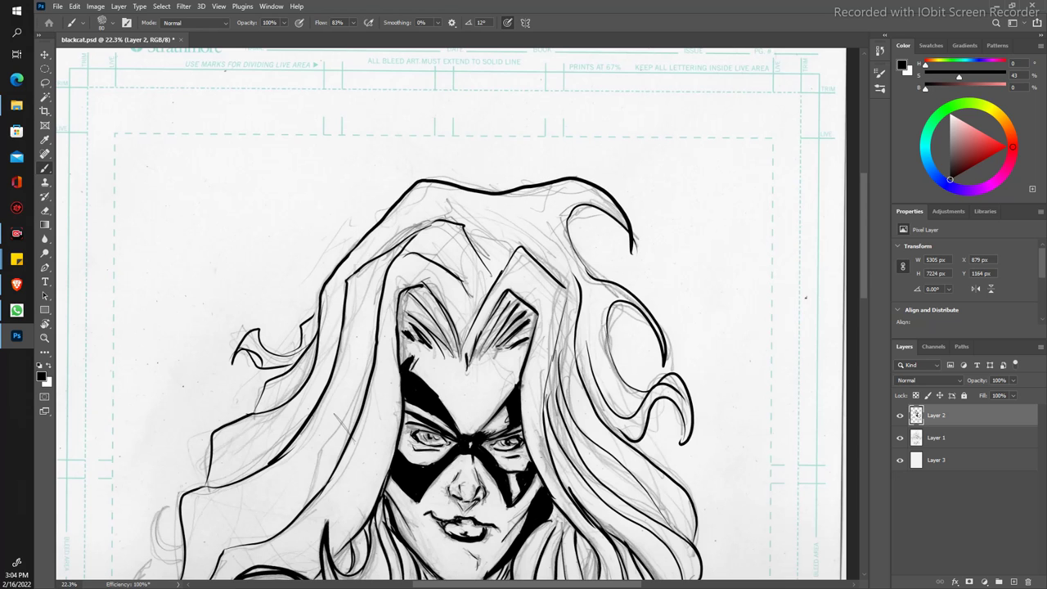
{"action": "key", "text": "z"}
{"action": "mouse_move", "coordinate": [335, 311]}
{"action": "left_mouse_down"}
{"action": "mouse_move", "coordinate": [297, 243]}
{"action": "mouse_move", "coordinate": [360, 327]}
{"action": "left_mouse_up"}
{"action": "key", "text": "b"}
{"action": "mouse_move", "coordinate": [316, 353]}
{"action": "left_mouse_down"}
{"action": "mouse_move", "coordinate": [276, 327]}
{"action": "mouse_move", "coordinate": [283, 260]}
{"action": "left_mouse_up"}
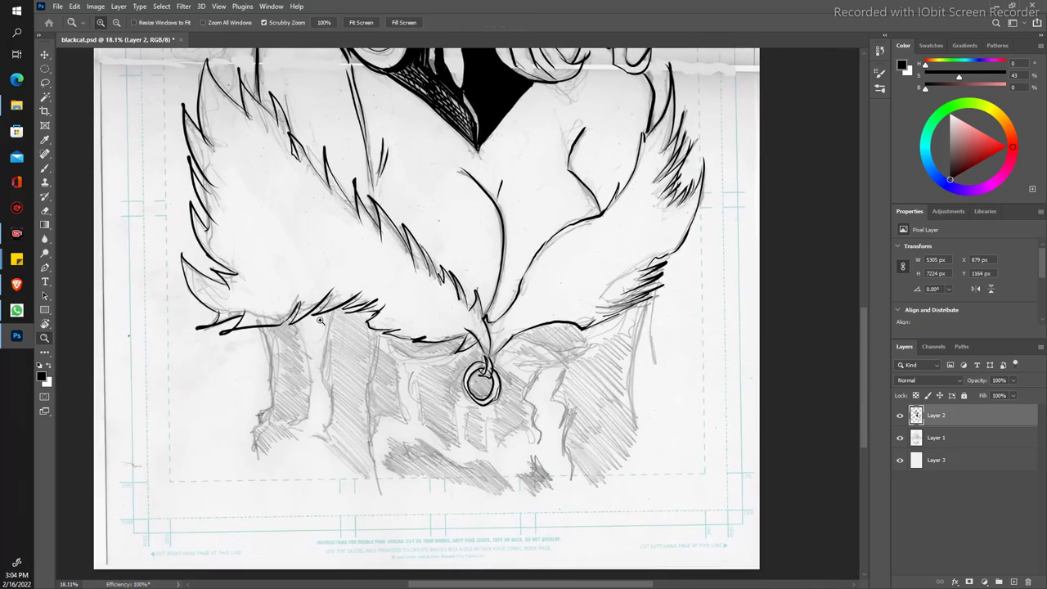
Step: Zoom to 36% on the lower torso and ink vertical lines below the fur and the left stepped shape
{"action": "left_click_drag", "start_coordinate": [320, 308], "coordinate": [360, 311]}
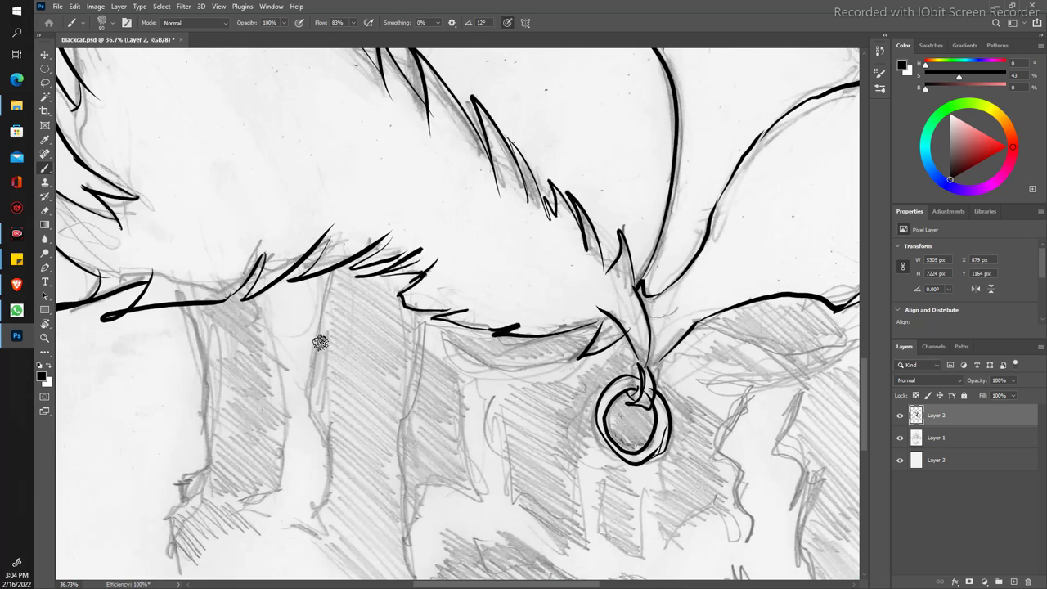
{"action": "mouse_move", "coordinate": [312, 506]}
{"action": "left_mouse_down"}
{"action": "mouse_move", "coordinate": [305, 408]}
{"action": "mouse_move", "coordinate": [326, 271]}
{"action": "left_mouse_up"}
{"action": "mouse_move", "coordinate": [279, 491]}
{"action": "left_mouse_down"}
{"action": "mouse_move", "coordinate": [276, 376]}
{"action": "mouse_move", "coordinate": [258, 297]}
{"action": "left_mouse_up"}
{"action": "mouse_move", "coordinate": [178, 491]}
{"action": "left_mouse_down"}
{"action": "mouse_move", "coordinate": [206, 400]}
{"action": "mouse_move", "coordinate": [181, 308]}
{"action": "left_mouse_up"}
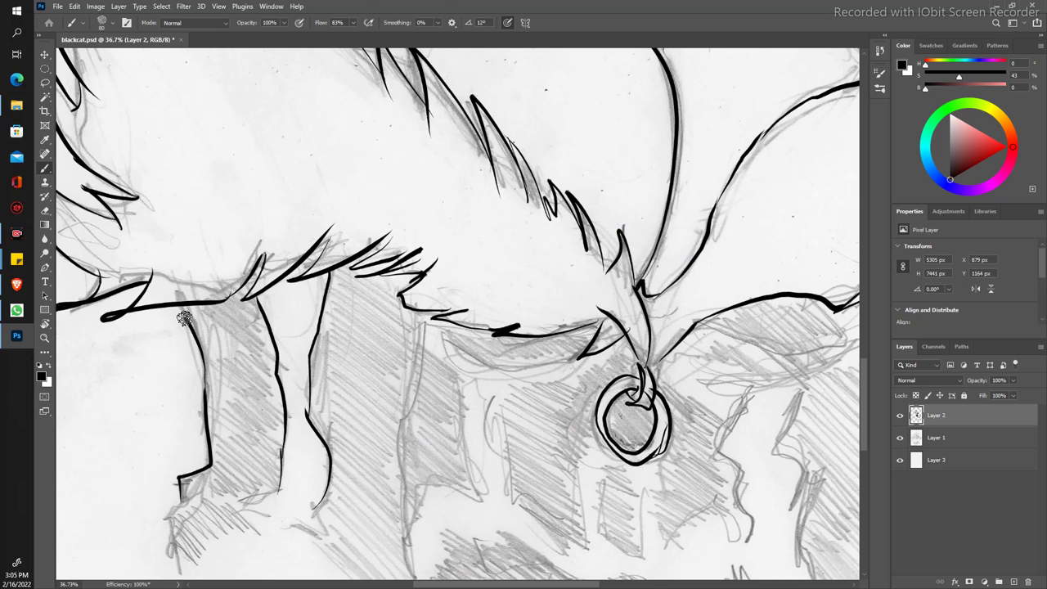
Step: Add a short line on the left shape and more vertical fold lines below the fur
{"action": "key", "text": "z"}
{"action": "mouse_move", "coordinate": [222, 361]}
{"action": "left_mouse_down"}
{"action": "mouse_move", "coordinate": [177, 297]}
{"action": "mouse_move", "coordinate": [219, 342]}
{"action": "mouse_move", "coordinate": [256, 227]}
{"action": "left_mouse_up"}
{"action": "key", "text": "b"}
{"action": "left_click_drag", "start_coordinate": [219, 412], "coordinate": [216, 365]}
{"action": "mouse_move", "coordinate": [396, 468]}
{"action": "left_mouse_down"}
{"action": "mouse_move", "coordinate": [379, 326]}
{"action": "mouse_move", "coordinate": [392, 230]}
{"action": "left_mouse_up"}
{"action": "mouse_move", "coordinate": [432, 353]}
{"action": "left_mouse_down"}
{"action": "mouse_move", "coordinate": [420, 270]}
{"action": "mouse_move", "coordinate": [390, 240]}
{"action": "mouse_move", "coordinate": [404, 339]}
{"action": "mouse_move", "coordinate": [391, 362]}
{"action": "left_mouse_up"}
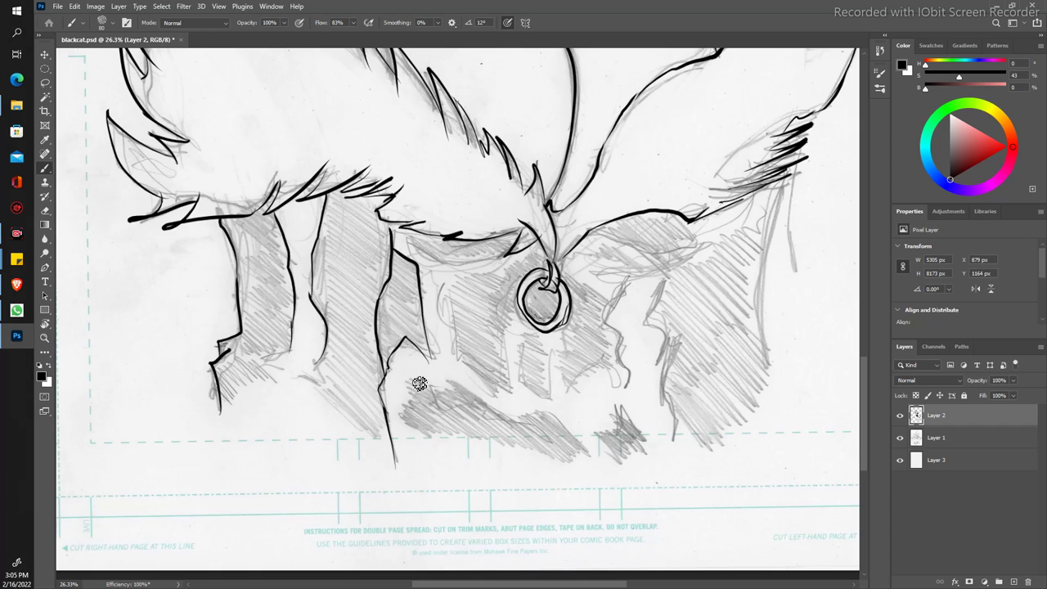
Step: Ink diagonal lines and a jagged shape below the ring, plus a black hatch patch at the bottom
{"action": "left_click_drag", "start_coordinate": [440, 388], "coordinate": [456, 400]}
{"action": "left_click_drag", "start_coordinate": [448, 294], "coordinate": [507, 387]}
{"action": "left_click_drag", "start_coordinate": [495, 316], "coordinate": [508, 383]}
{"action": "mouse_move", "coordinate": [521, 341]}
{"action": "left_mouse_down"}
{"action": "mouse_move", "coordinate": [519, 387]}
{"action": "mouse_move", "coordinate": [553, 399]}
{"action": "left_mouse_up"}
{"action": "mouse_move", "coordinate": [549, 354]}
{"action": "left_mouse_down"}
{"action": "mouse_move", "coordinate": [551, 399]}
{"action": "mouse_move", "coordinate": [579, 365]}
{"action": "mouse_move", "coordinate": [616, 384]}
{"action": "left_mouse_up"}
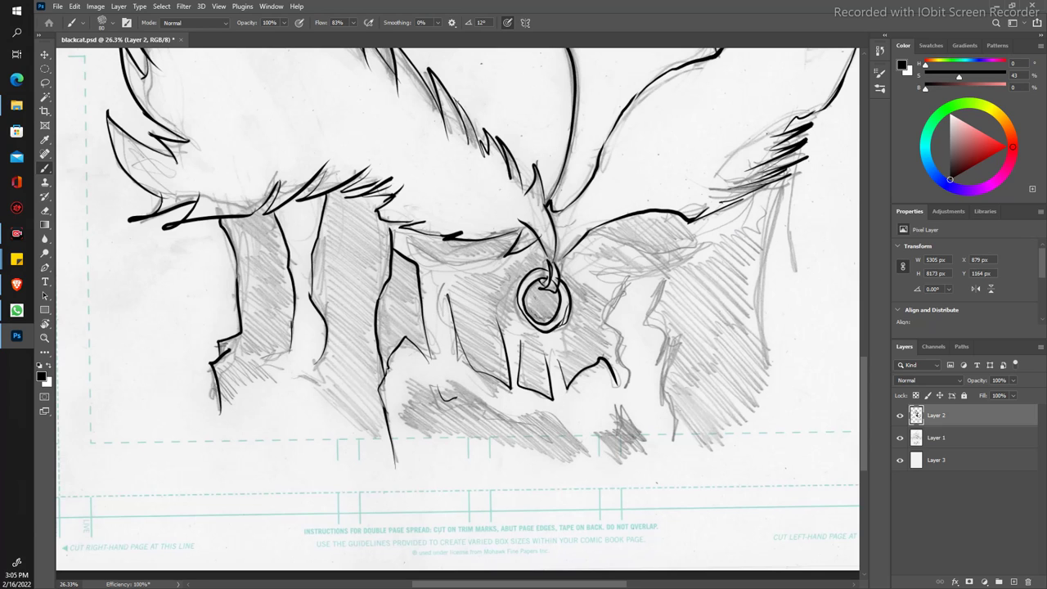
{"action": "mouse_move", "coordinate": [594, 426]}
{"action": "left_mouse_down"}
{"action": "mouse_move", "coordinate": [622, 455]}
{"action": "mouse_move", "coordinate": [645, 455]}
{"action": "left_mouse_up"}
{"action": "left_click_drag", "start_coordinate": [623, 414], "coordinate": [648, 445]}
{"action": "left_click_drag", "start_coordinate": [620, 414], "coordinate": [642, 444]}
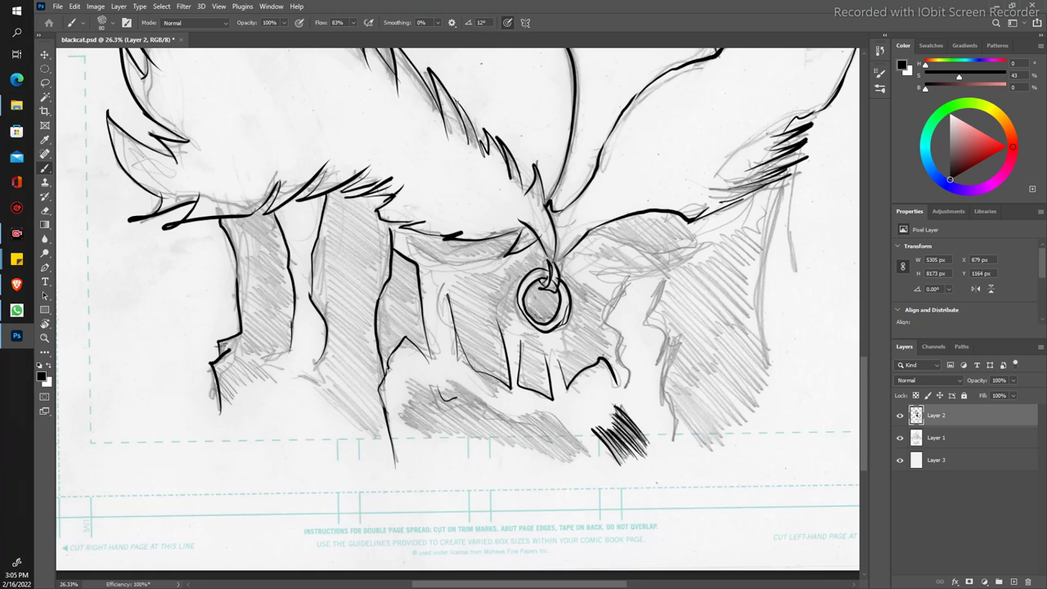
Step: Ink the jagged shapes right of the ring and curved lines beneath the fur on both sides
{"action": "mouse_move", "coordinate": [610, 403]}
{"action": "left_mouse_down"}
{"action": "mouse_move", "coordinate": [627, 382]}
{"action": "mouse_move", "coordinate": [606, 292]}
{"action": "mouse_move", "coordinate": [634, 283]}
{"action": "mouse_move", "coordinate": [646, 325]}
{"action": "mouse_move", "coordinate": [669, 352]}
{"action": "mouse_move", "coordinate": [654, 361]}
{"action": "mouse_move", "coordinate": [670, 365]}
{"action": "mouse_move", "coordinate": [661, 401]}
{"action": "mouse_move", "coordinate": [679, 424]}
{"action": "left_mouse_up"}
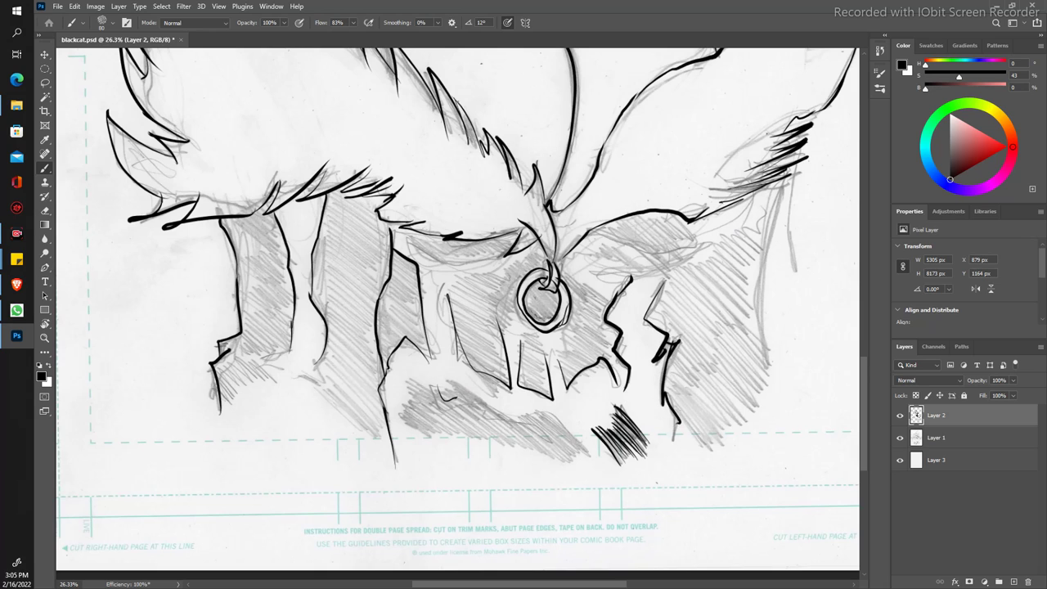
{"action": "mouse_move", "coordinate": [769, 387]}
{"action": "left_mouse_down"}
{"action": "mouse_move", "coordinate": [789, 180]}
{"action": "mouse_move", "coordinate": [782, 295]}
{"action": "left_mouse_up"}
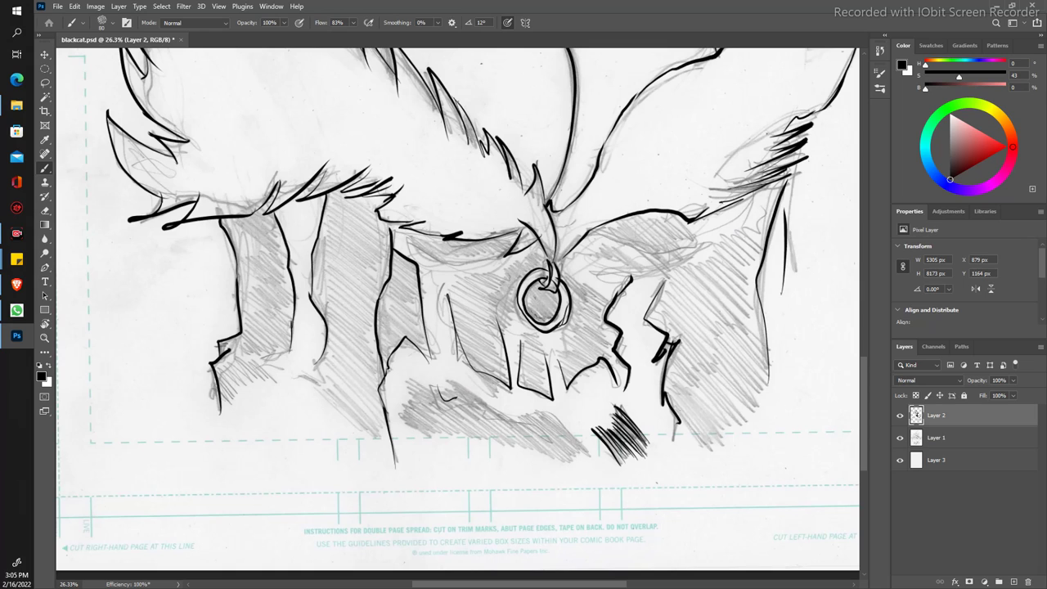
{"action": "mouse_move", "coordinate": [448, 277]}
{"action": "left_mouse_down"}
{"action": "mouse_move", "coordinate": [505, 270]}
{"action": "mouse_move", "coordinate": [407, 237]}
{"action": "left_mouse_up"}
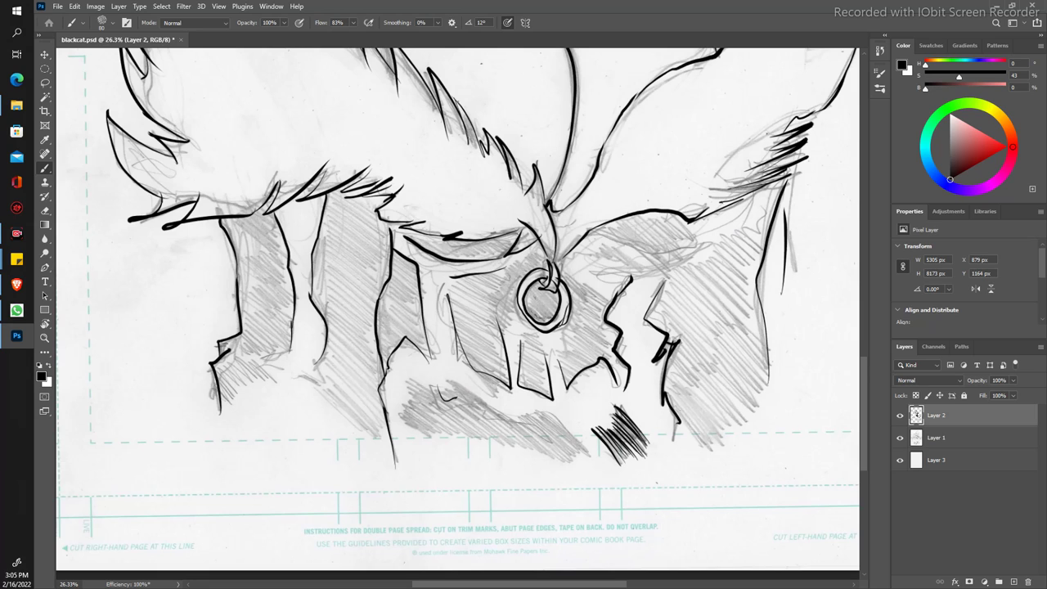
{"action": "left_click_drag", "start_coordinate": [676, 255], "coordinate": [580, 258]}
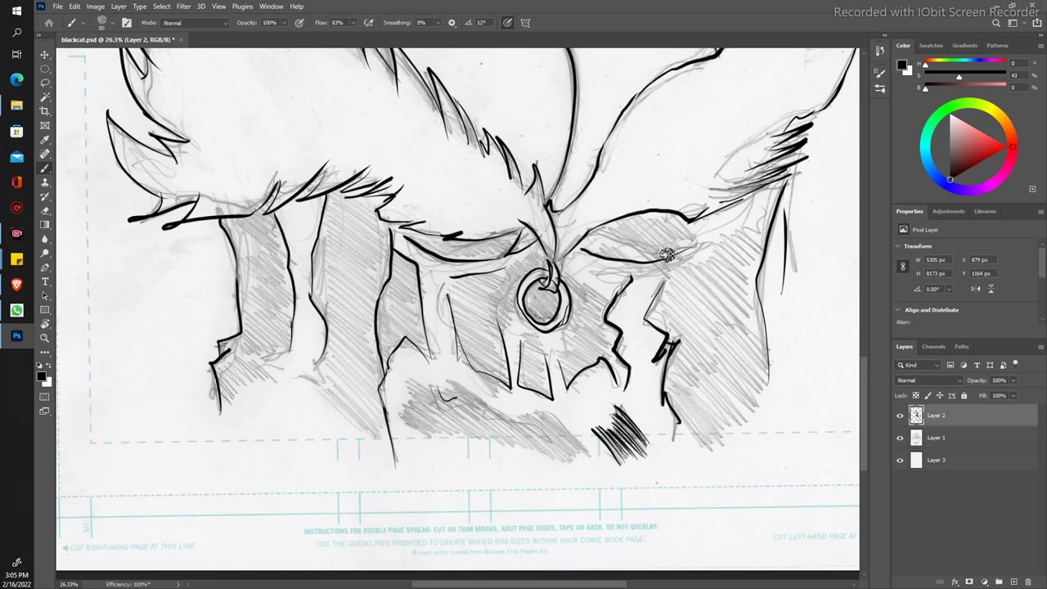
{"action": "left_click_drag", "start_coordinate": [638, 276], "coordinate": [578, 259]}
{"action": "left_click_drag", "start_coordinate": [660, 273], "coordinate": [704, 245]}
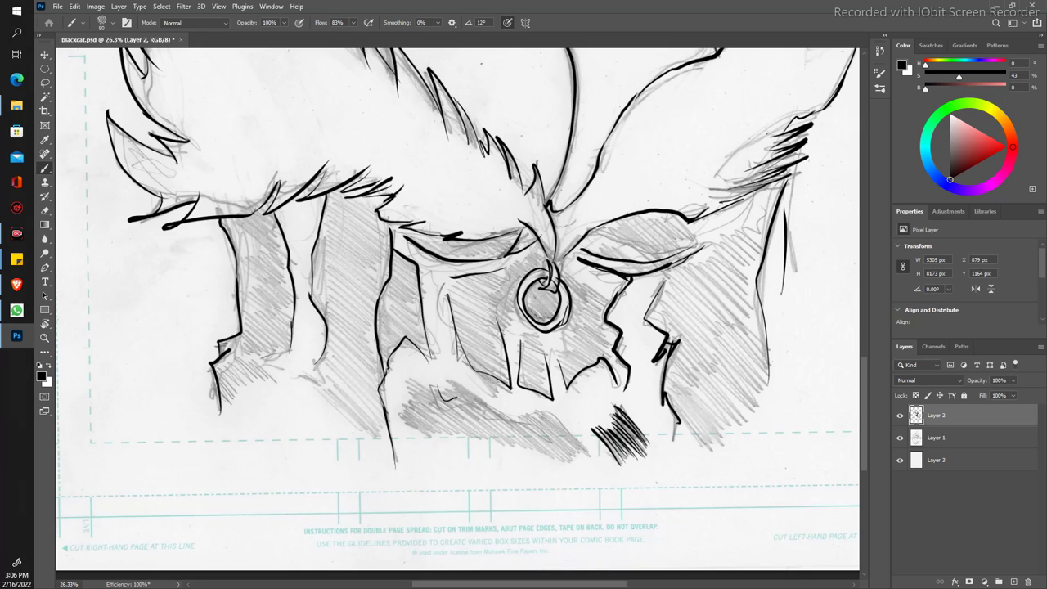
Step: Add two short strokes to the lower-left torso fold and fit the page on screen
{"action": "left_click_drag", "start_coordinate": [326, 385], "coordinate": [283, 356]}
{"action": "key", "text": "z"}
{"action": "key", "text": "ctrl+0"}
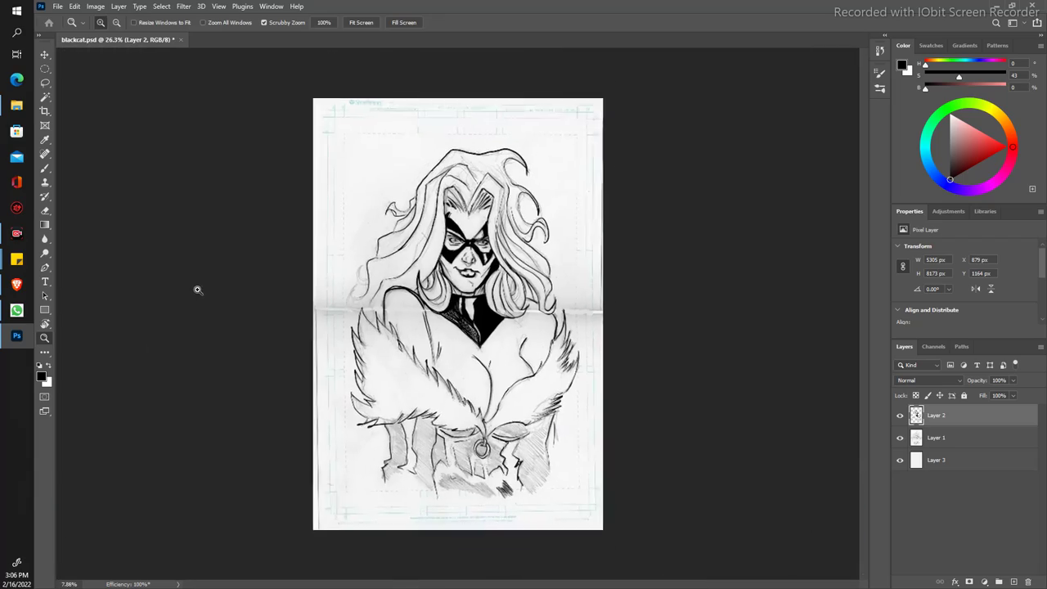
{"action": "scroll", "coordinate": [229, 317], "scroll_direction": "down", "scroll_amount": 2}
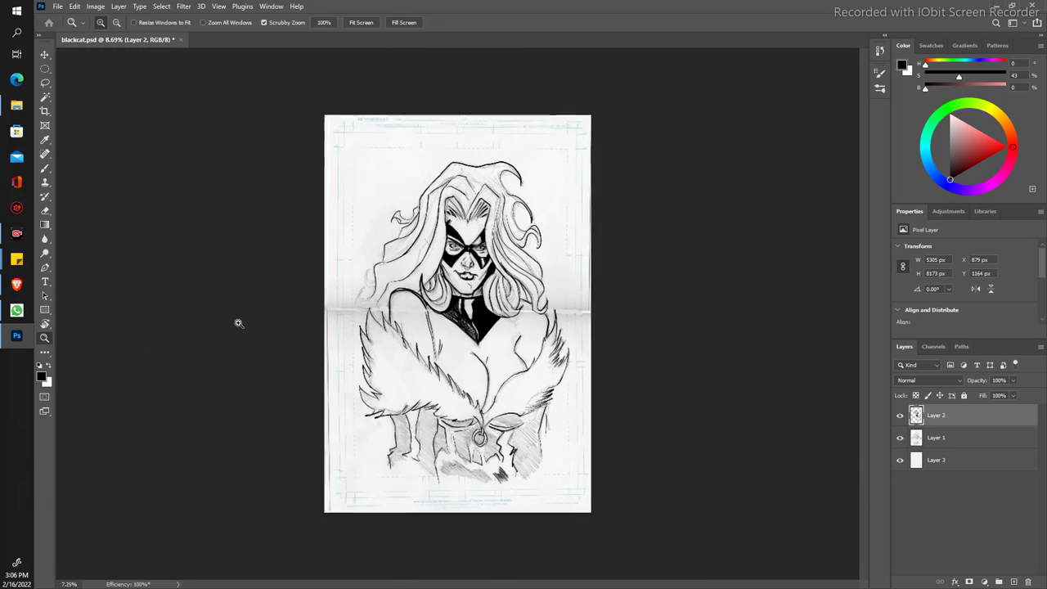
Step: Ink a fur spike left of the collar and two curled strands along the hair's left edge
{"action": "scroll", "coordinate": [240, 324], "scroll_direction": "up", "scroll_amount": 5}
{"action": "key", "text": "b"}
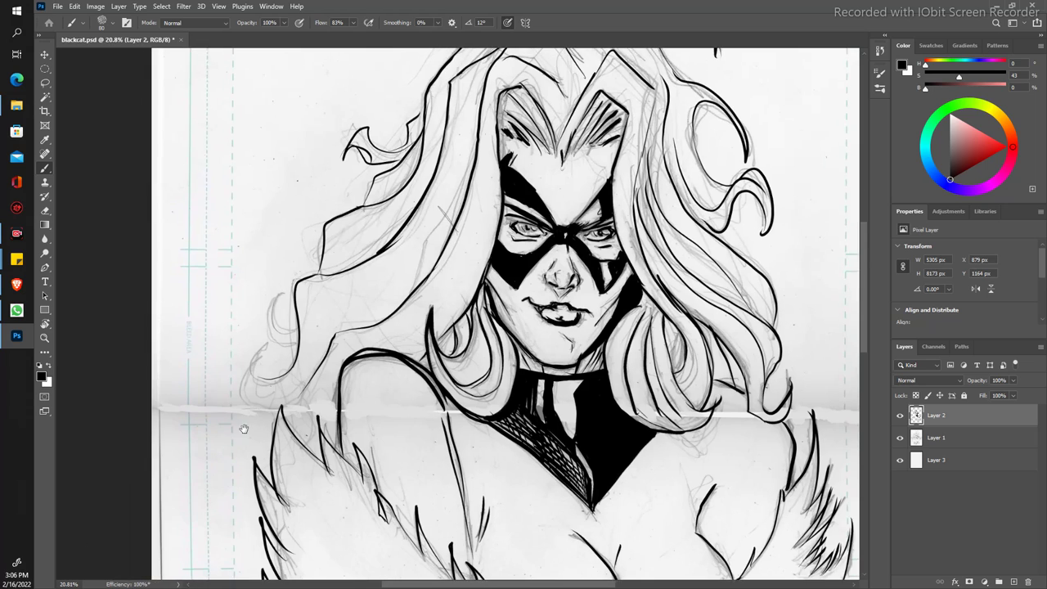
{"action": "left_click_drag", "start_coordinate": [244, 430], "coordinate": [248, 372]}
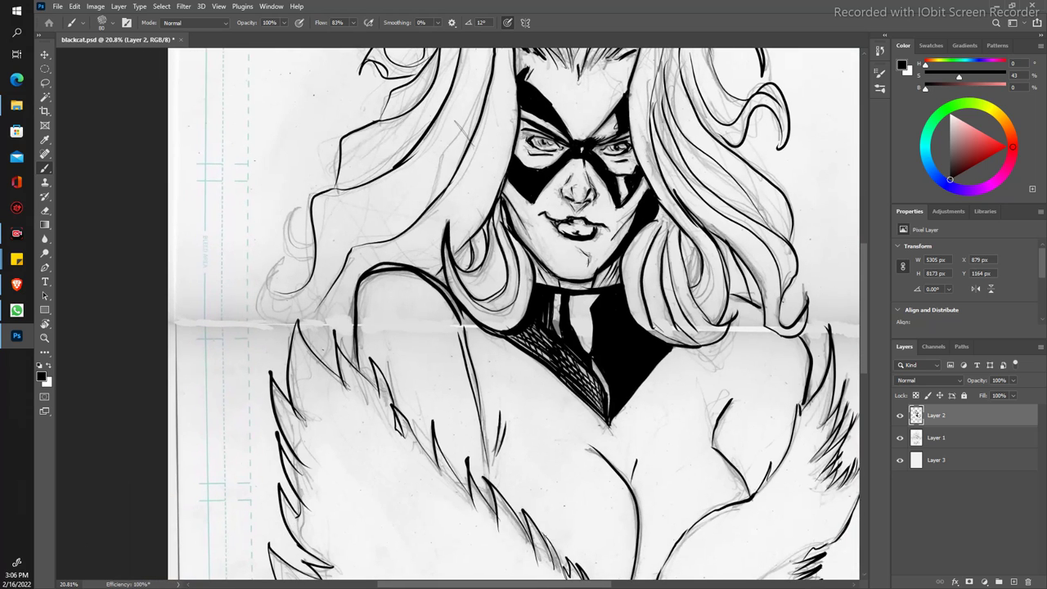
{"action": "left_click_drag", "start_coordinate": [325, 321], "coordinate": [316, 353]}
{"action": "left_click_drag", "start_coordinate": [278, 265], "coordinate": [263, 305]}
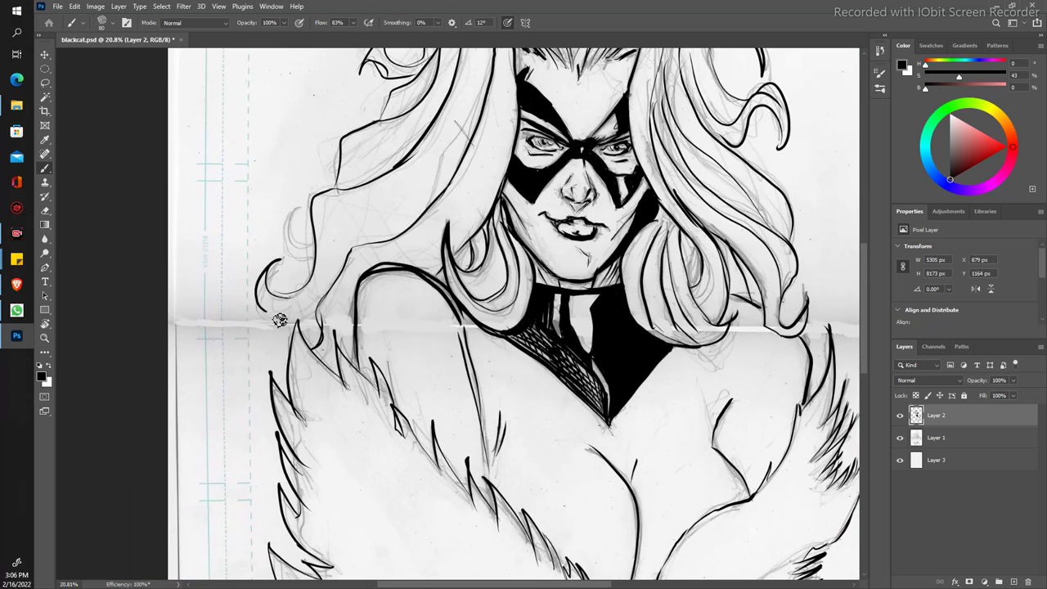
{"action": "left_click_drag", "start_coordinate": [293, 201], "coordinate": [303, 252]}
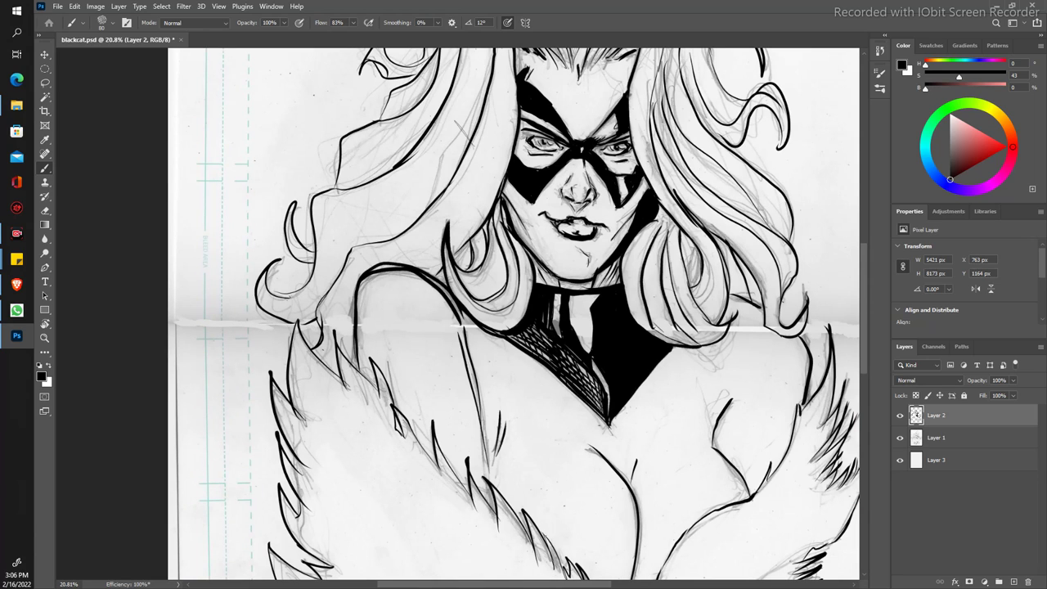
{"action": "left_click_drag", "start_coordinate": [324, 331], "coordinate": [342, 260]}
{"action": "key", "text": "z"}
{"action": "mouse_move", "coordinate": [319, 229]}
{"action": "left_mouse_down"}
{"action": "mouse_move", "coordinate": [296, 188]}
{"action": "mouse_move", "coordinate": [318, 213]}
{"action": "left_mouse_up"}
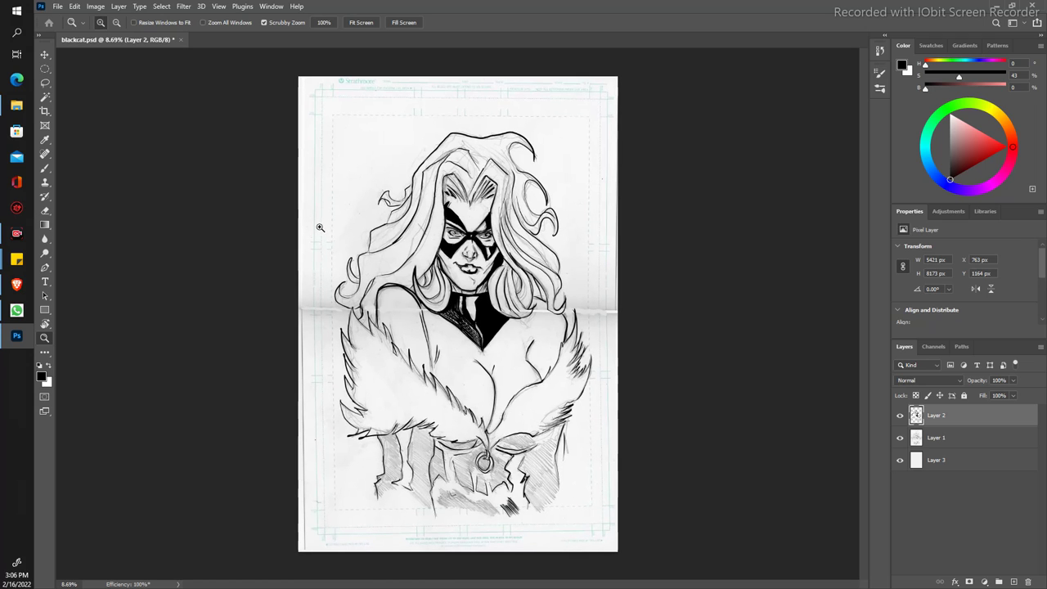
Step: At 18.9% zoom, extend the right leg line downward and hatch dense diagonal strokes beside it
{"action": "mouse_move", "coordinate": [348, 284]}
{"action": "left_mouse_down"}
{"action": "mouse_move", "coordinate": [337, 252]}
{"action": "mouse_move", "coordinate": [377, 266]}
{"action": "left_mouse_up"}
{"action": "key", "text": "b"}
{"action": "mouse_move", "coordinate": [400, 384]}
{"action": "left_mouse_down"}
{"action": "mouse_move", "coordinate": [341, 309]}
{"action": "mouse_move", "coordinate": [248, 271]}
{"action": "mouse_move", "coordinate": [217, 189]}
{"action": "left_mouse_up"}
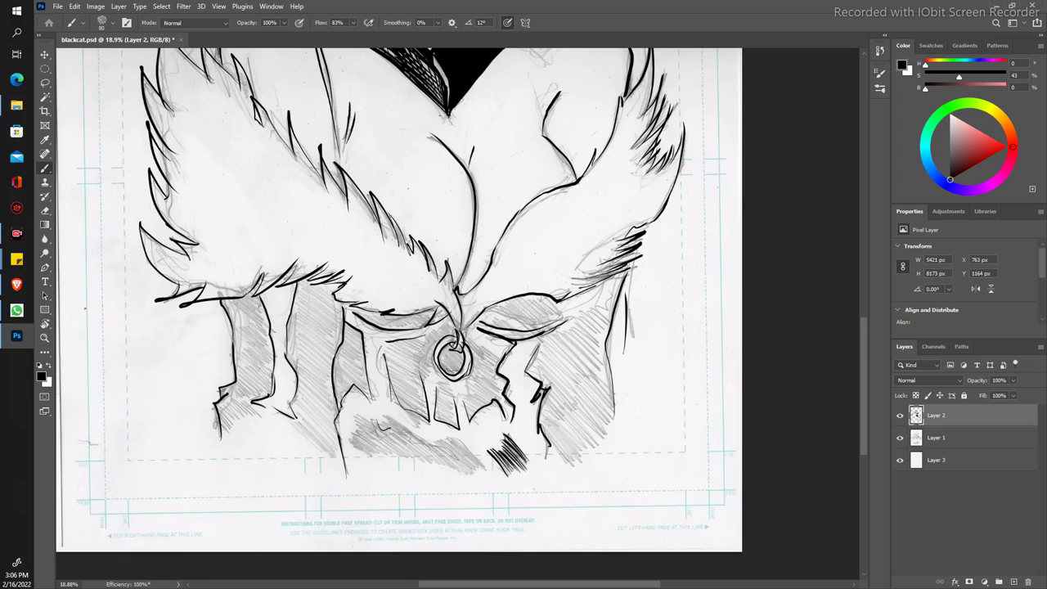
{"action": "left_click_drag", "start_coordinate": [539, 442], "coordinate": [548, 461]}
{"action": "mouse_move", "coordinate": [544, 425]}
{"action": "left_mouse_down"}
{"action": "mouse_move", "coordinate": [567, 453]}
{"action": "mouse_move", "coordinate": [582, 453]}
{"action": "left_mouse_up"}
{"action": "mouse_move", "coordinate": [536, 401]}
{"action": "left_mouse_down"}
{"action": "mouse_move", "coordinate": [587, 455]}
{"action": "mouse_move", "coordinate": [607, 459]}
{"action": "mouse_move", "coordinate": [613, 450]}
{"action": "left_mouse_up"}
{"action": "mouse_move", "coordinate": [570, 397]}
{"action": "left_mouse_down"}
{"action": "mouse_move", "coordinate": [604, 434]}
{"action": "mouse_move", "coordinate": [619, 431]}
{"action": "mouse_move", "coordinate": [615, 414]}
{"action": "left_mouse_up"}
{"action": "mouse_move", "coordinate": [580, 376]}
{"action": "left_mouse_down"}
{"action": "mouse_move", "coordinate": [614, 407]}
{"action": "mouse_move", "coordinate": [617, 389]}
{"action": "left_mouse_up"}
{"action": "left_click_drag", "start_coordinate": [586, 357], "coordinate": [621, 384]}
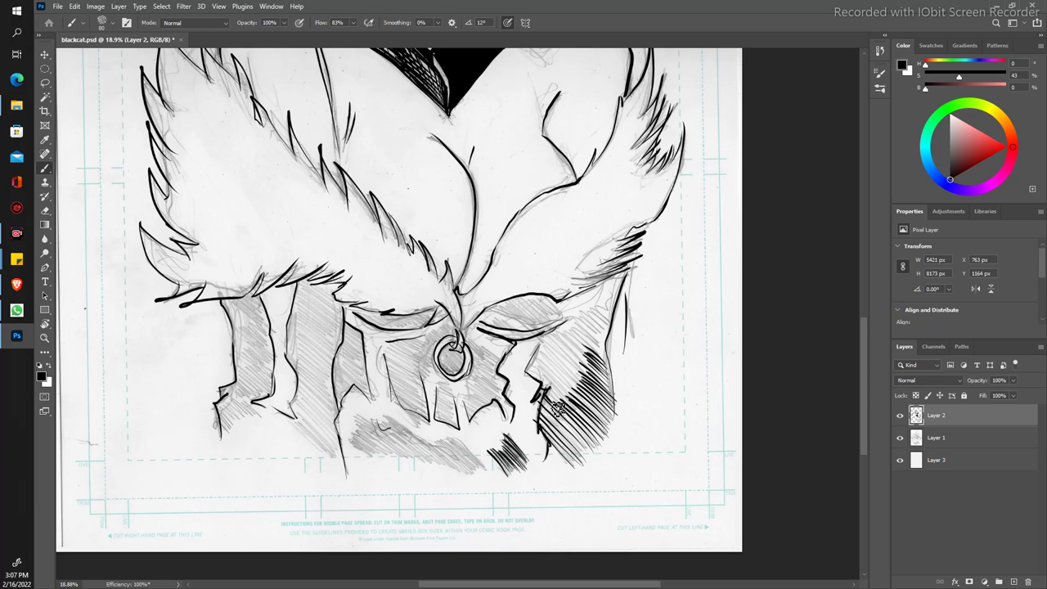
Step: Hatch the shaded area below the ring and darken the ring's right edge
{"action": "key", "text": "z"}
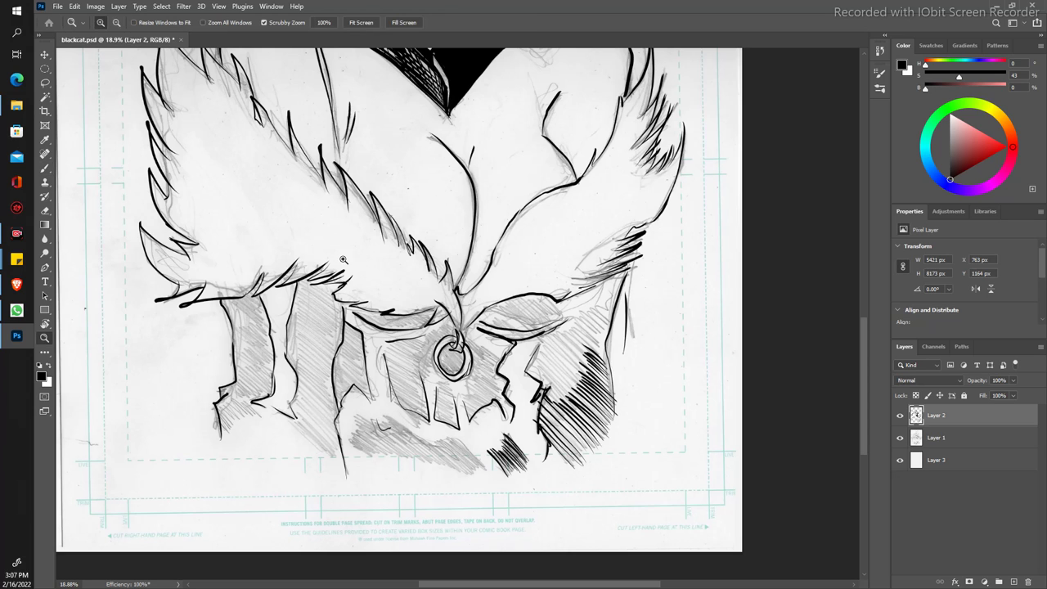
{"action": "left_click_drag", "start_coordinate": [348, 309], "coordinate": [360, 304]}
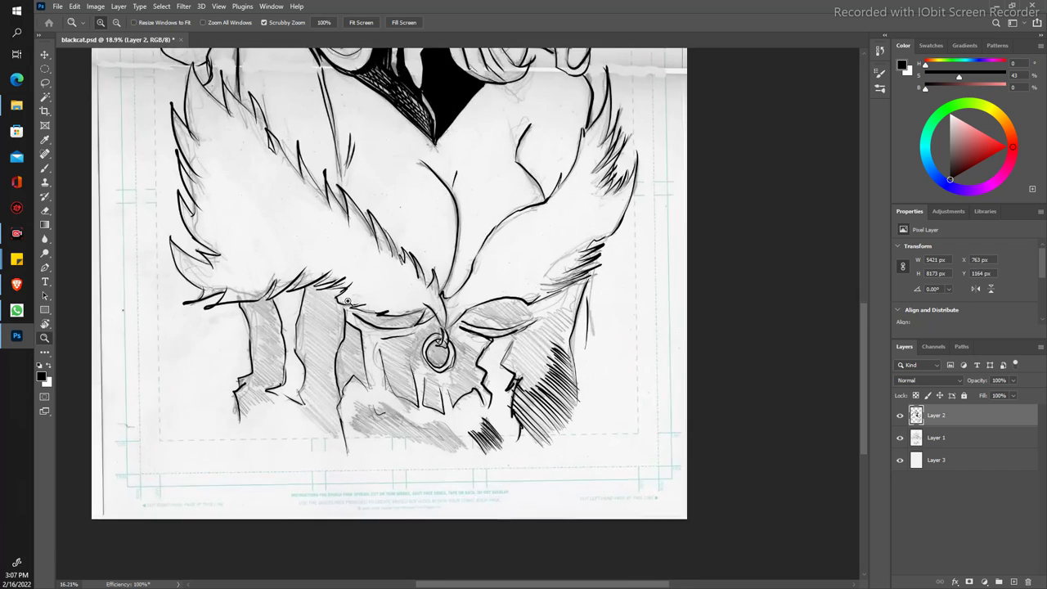
{"action": "key", "text": "b"}
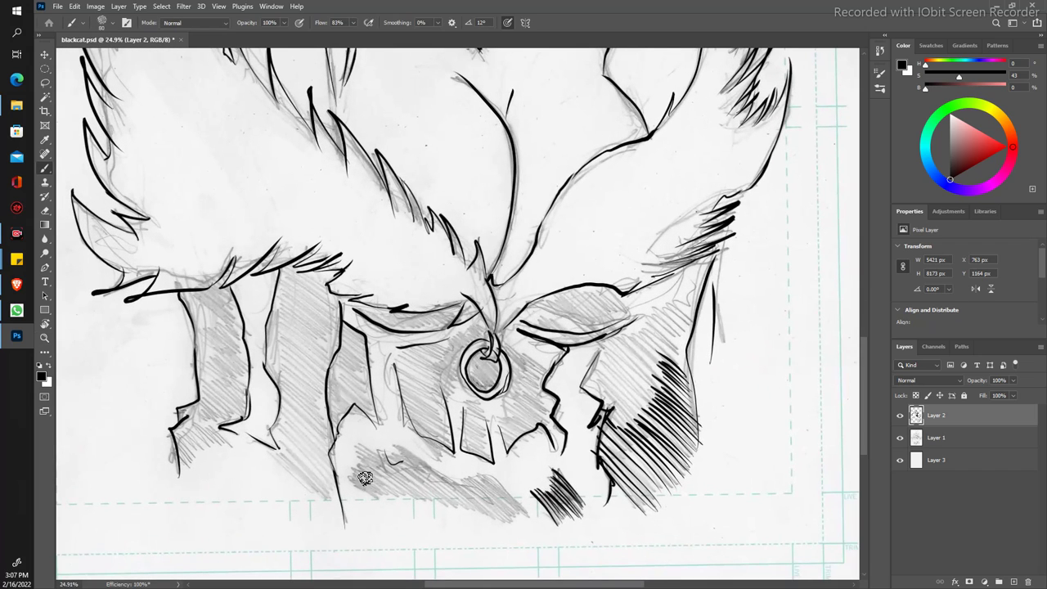
{"action": "mouse_move", "coordinate": [347, 472]}
{"action": "left_mouse_down"}
{"action": "mouse_move", "coordinate": [378, 494]}
{"action": "mouse_move", "coordinate": [390, 486]}
{"action": "left_mouse_up"}
{"action": "left_click_drag", "start_coordinate": [385, 484], "coordinate": [409, 505]}
{"action": "mouse_move", "coordinate": [356, 455]}
{"action": "left_mouse_down"}
{"action": "mouse_move", "coordinate": [431, 506]}
{"action": "mouse_move", "coordinate": [407, 473]}
{"action": "mouse_move", "coordinate": [455, 507]}
{"action": "left_mouse_up"}
{"action": "left_click_drag", "start_coordinate": [395, 453], "coordinate": [483, 519]}
{"action": "mouse_move", "coordinate": [442, 476]}
{"action": "left_mouse_down"}
{"action": "mouse_move", "coordinate": [509, 532]}
{"action": "mouse_move", "coordinate": [501, 522]}
{"action": "mouse_move", "coordinate": [511, 519]}
{"action": "left_mouse_up"}
{"action": "mouse_move", "coordinate": [476, 480]}
{"action": "left_mouse_down"}
{"action": "mouse_move", "coordinate": [528, 523]}
{"action": "mouse_move", "coordinate": [524, 516]}
{"action": "left_mouse_up"}
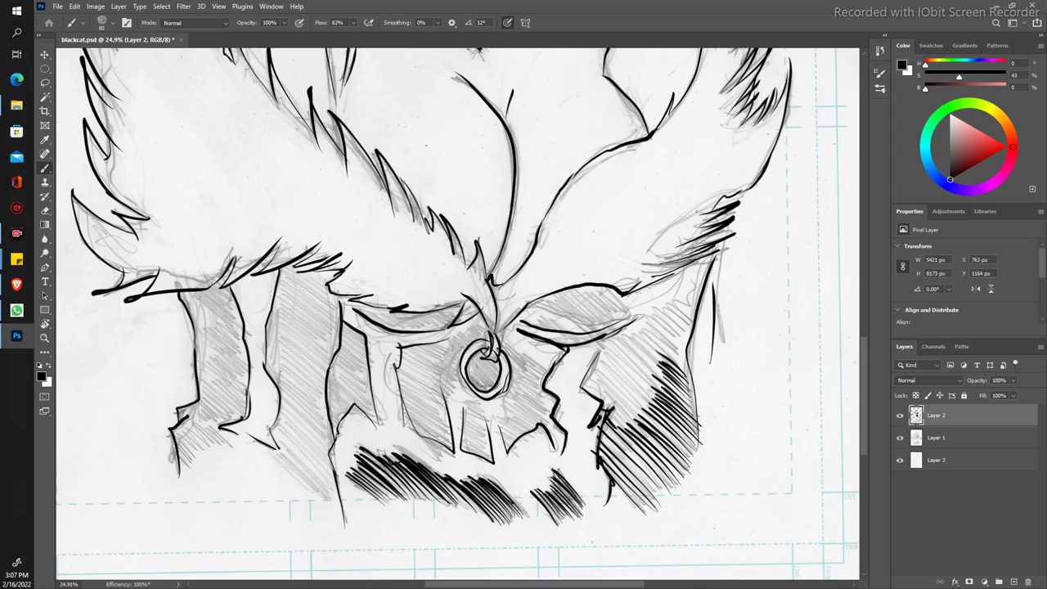
{"action": "left_click_drag", "start_coordinate": [501, 421], "coordinate": [508, 397]}
{"action": "left_click_drag", "start_coordinate": [504, 399], "coordinate": [514, 363]}
Step: Hatch the left fur panel with diagonal strokes from bottom to top, then zoom out
{"action": "mouse_move", "coordinate": [300, 475]}
{"action": "left_mouse_down"}
{"action": "mouse_move", "coordinate": [289, 471]}
{"action": "mouse_move", "coordinate": [337, 516]}
{"action": "left_mouse_up"}
{"action": "left_click_drag", "start_coordinate": [279, 453], "coordinate": [340, 504]}
{"action": "mouse_move", "coordinate": [278, 434]}
{"action": "left_mouse_down"}
{"action": "mouse_move", "coordinate": [340, 497]}
{"action": "mouse_move", "coordinate": [332, 466]}
{"action": "left_mouse_up"}
{"action": "left_click_drag", "start_coordinate": [285, 412], "coordinate": [333, 446]}
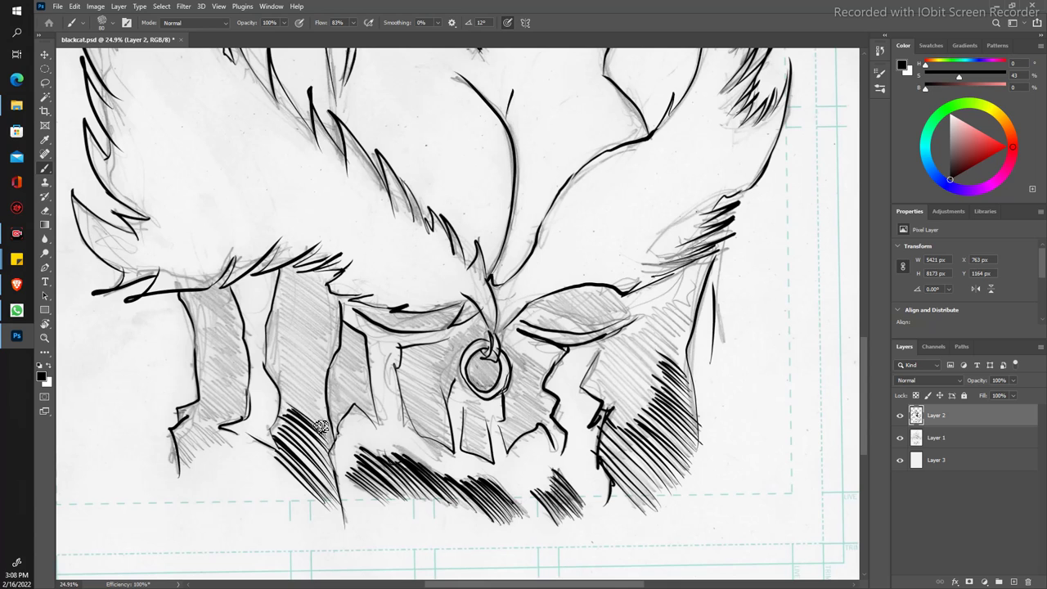
{"action": "mouse_move", "coordinate": [267, 366]}
{"action": "left_mouse_down"}
{"action": "mouse_move", "coordinate": [326, 416]}
{"action": "mouse_move", "coordinate": [324, 396]}
{"action": "left_mouse_up"}
{"action": "mouse_move", "coordinate": [273, 345]}
{"action": "left_mouse_down"}
{"action": "mouse_move", "coordinate": [322, 388]}
{"action": "mouse_move", "coordinate": [335, 375]}
{"action": "left_mouse_up"}
{"action": "left_click_drag", "start_coordinate": [278, 322], "coordinate": [348, 359]}
{"action": "left_click_drag", "start_coordinate": [275, 305], "coordinate": [353, 345]}
{"action": "mouse_move", "coordinate": [277, 286]}
{"action": "left_mouse_down"}
{"action": "mouse_move", "coordinate": [345, 332]}
{"action": "mouse_move", "coordinate": [332, 311]}
{"action": "mouse_move", "coordinate": [342, 309]}
{"action": "left_mouse_up"}
{"action": "mouse_move", "coordinate": [300, 269]}
{"action": "left_mouse_down"}
{"action": "mouse_move", "coordinate": [339, 300]}
{"action": "mouse_move", "coordinate": [330, 286]}
{"action": "left_mouse_up"}
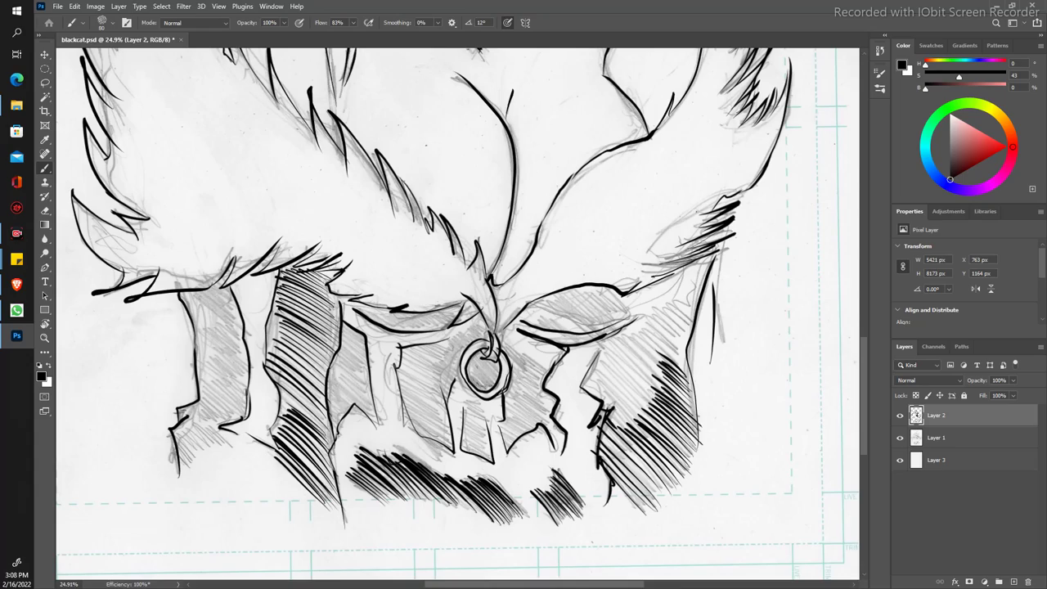
{"action": "key", "text": "z"}
{"action": "left_click_drag", "start_coordinate": [263, 215], "coordinate": [228, 254]}
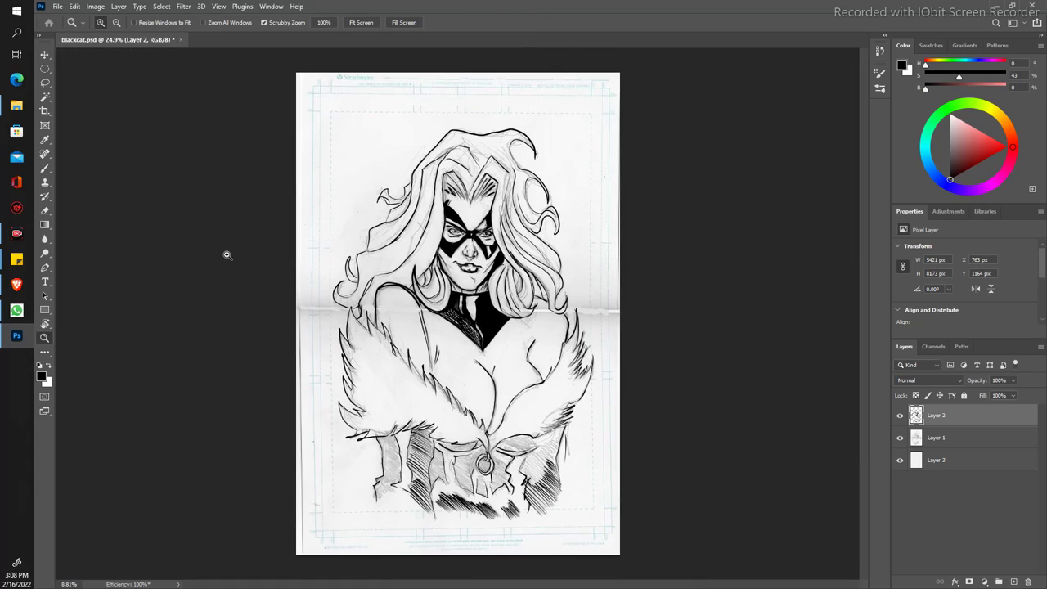
Step: Hatch diagonal strokes across the lower part of the leftmost fur panel
{"action": "left_click_drag", "start_coordinate": [438, 536], "coordinate": [524, 535]}
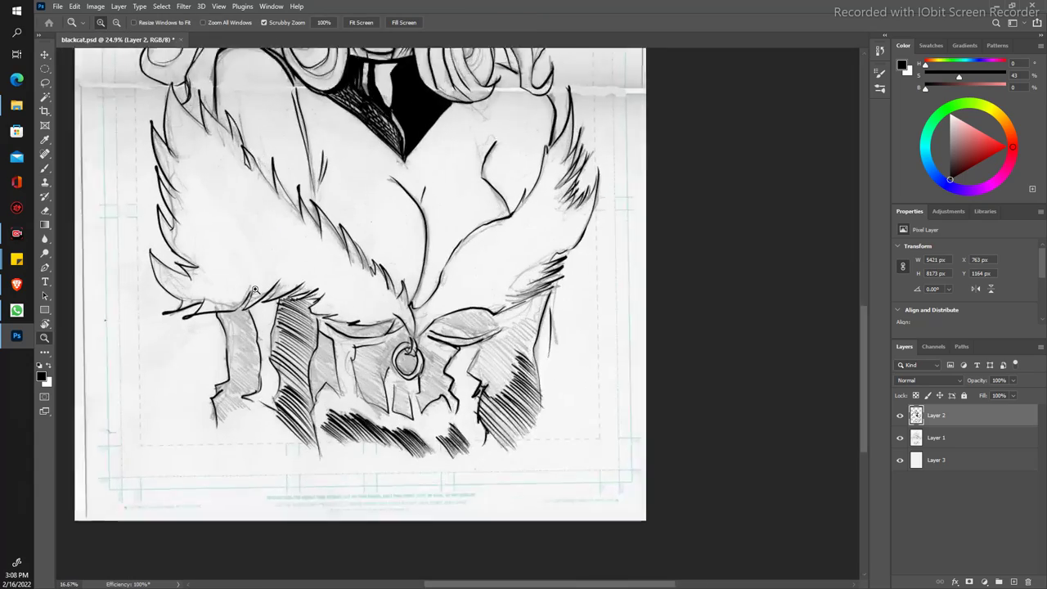
{"action": "key", "text": "b"}
{"action": "left_click_drag", "start_coordinate": [259, 313], "coordinate": [269, 306]}
{"action": "left_click_drag", "start_coordinate": [235, 386], "coordinate": [259, 415]}
{"action": "mouse_move", "coordinate": [237, 365]}
{"action": "left_mouse_down"}
{"action": "mouse_move", "coordinate": [260, 405]}
{"action": "mouse_move", "coordinate": [286, 396]}
{"action": "left_mouse_up"}
{"action": "left_click_drag", "start_coordinate": [266, 363], "coordinate": [311, 413]}
{"action": "left_click_drag", "start_coordinate": [275, 361], "coordinate": [319, 409]}
{"action": "left_click_drag", "start_coordinate": [287, 355], "coordinate": [320, 406]}
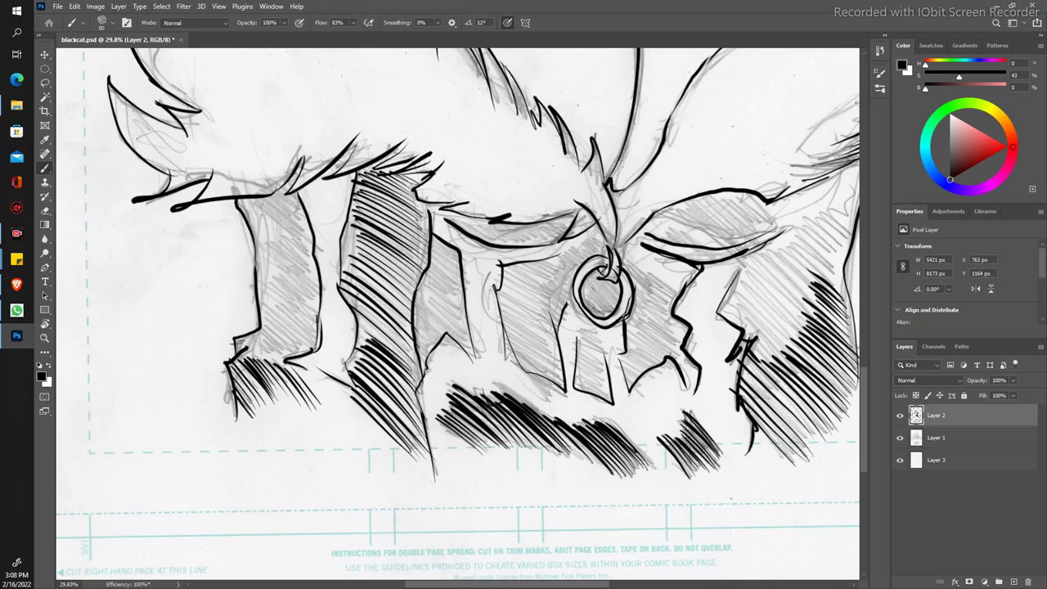
Step: Ink the dark area below the fur edge and hatch the panel up to its top
{"action": "left_click_drag", "start_coordinate": [237, 343], "coordinate": [283, 363]}
{"action": "left_click_drag", "start_coordinate": [257, 324], "coordinate": [308, 363]}
{"action": "mouse_move", "coordinate": [255, 301]}
{"action": "left_mouse_down"}
{"action": "mouse_move", "coordinate": [301, 350]}
{"action": "mouse_move", "coordinate": [297, 334]}
{"action": "mouse_move", "coordinate": [319, 354]}
{"action": "left_mouse_up"}
{"action": "mouse_move", "coordinate": [259, 282]}
{"action": "left_mouse_down"}
{"action": "mouse_move", "coordinate": [314, 342]}
{"action": "mouse_move", "coordinate": [304, 310]}
{"action": "mouse_move", "coordinate": [326, 331]}
{"action": "left_mouse_up"}
{"action": "mouse_move", "coordinate": [254, 244]}
{"action": "left_mouse_down"}
{"action": "mouse_move", "coordinate": [315, 300]}
{"action": "mouse_move", "coordinate": [315, 281]}
{"action": "left_mouse_up"}
{"action": "mouse_move", "coordinate": [249, 211]}
{"action": "left_mouse_down"}
{"action": "mouse_move", "coordinate": [321, 267]}
{"action": "mouse_move", "coordinate": [314, 242]}
{"action": "left_mouse_up"}
{"action": "mouse_move", "coordinate": [270, 197]}
{"action": "left_mouse_down"}
{"action": "mouse_move", "coordinate": [308, 234]}
{"action": "mouse_move", "coordinate": [222, 193]}
{"action": "left_mouse_up"}
{"action": "key", "text": "z"}
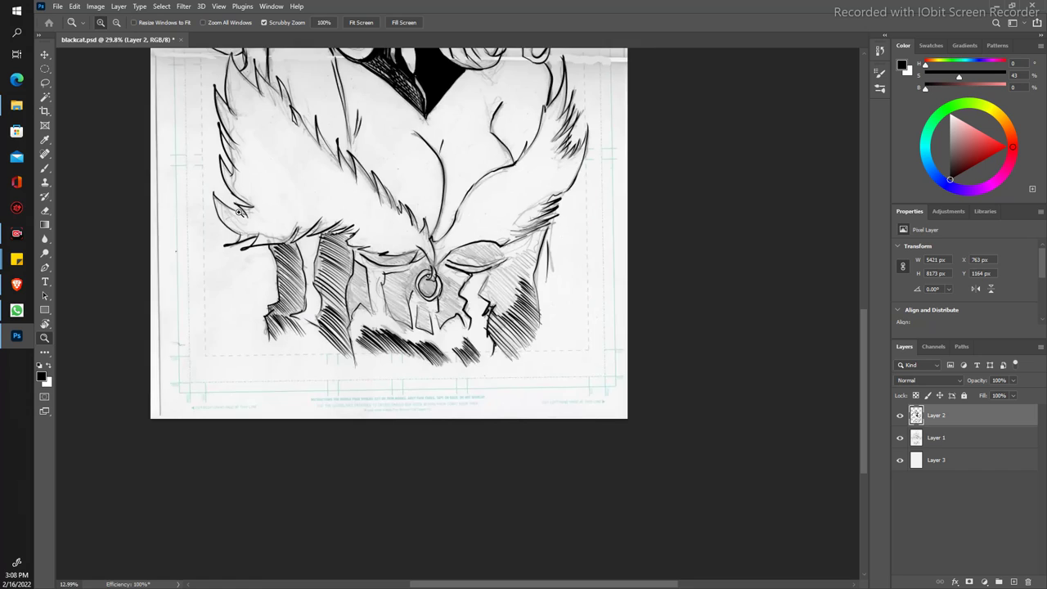
Step: Ink a diagonal stroke below the middle fur panel
{"action": "left_click_drag", "start_coordinate": [435, 539], "coordinate": [491, 539]}
{"action": "key", "text": "b"}
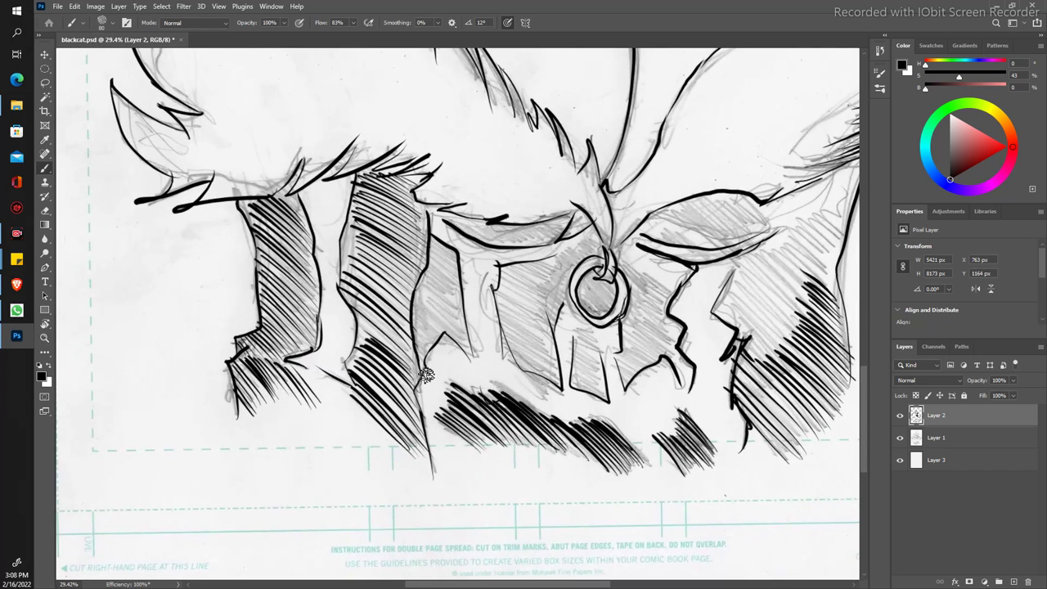
{"action": "mouse_move", "coordinate": [419, 378]}
{"action": "left_mouse_down"}
{"action": "mouse_move", "coordinate": [450, 335]}
{"action": "mouse_move", "coordinate": [476, 362]}
{"action": "left_mouse_up"}
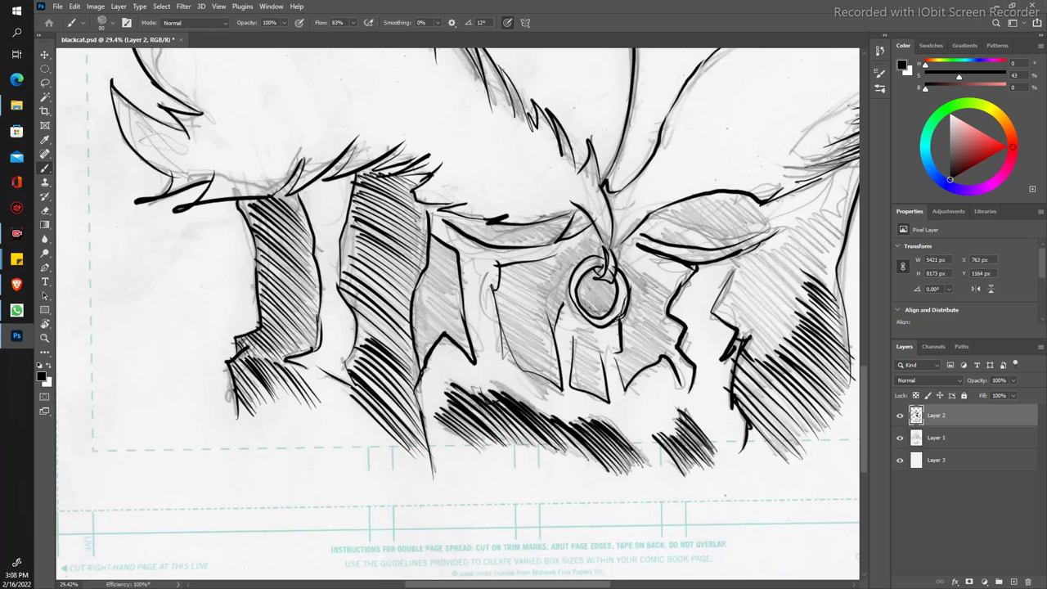
{"action": "key", "text": "w"}
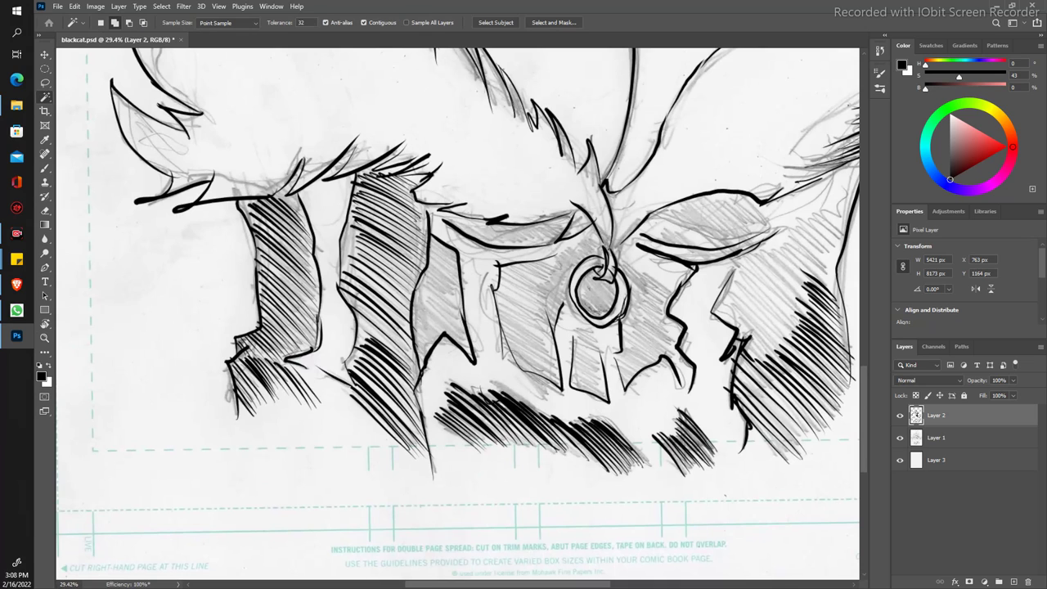
Step: Fill the selected narrow shape with black via Edit > Fill, then deselect
{"action": "left_click", "coordinate": [73, 6]}
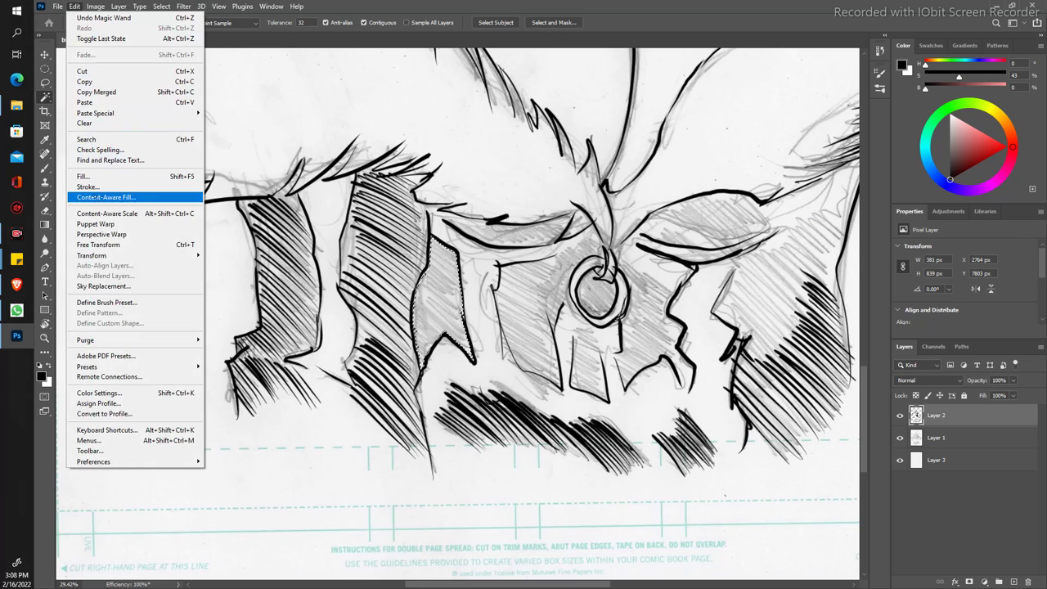
{"action": "left_click", "coordinate": [83, 176]}
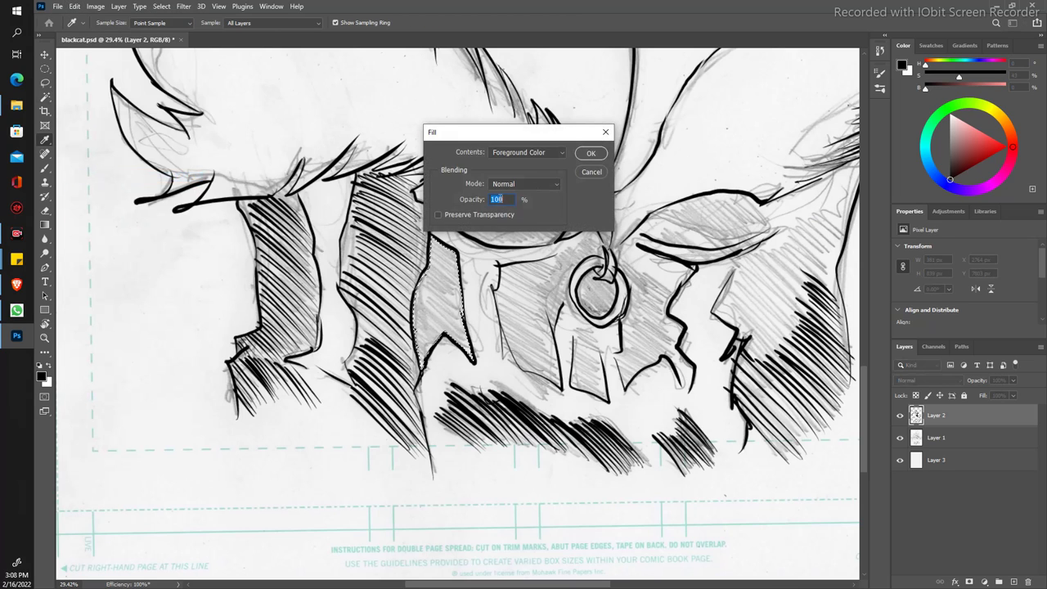
{"action": "left_click", "coordinate": [584, 154]}
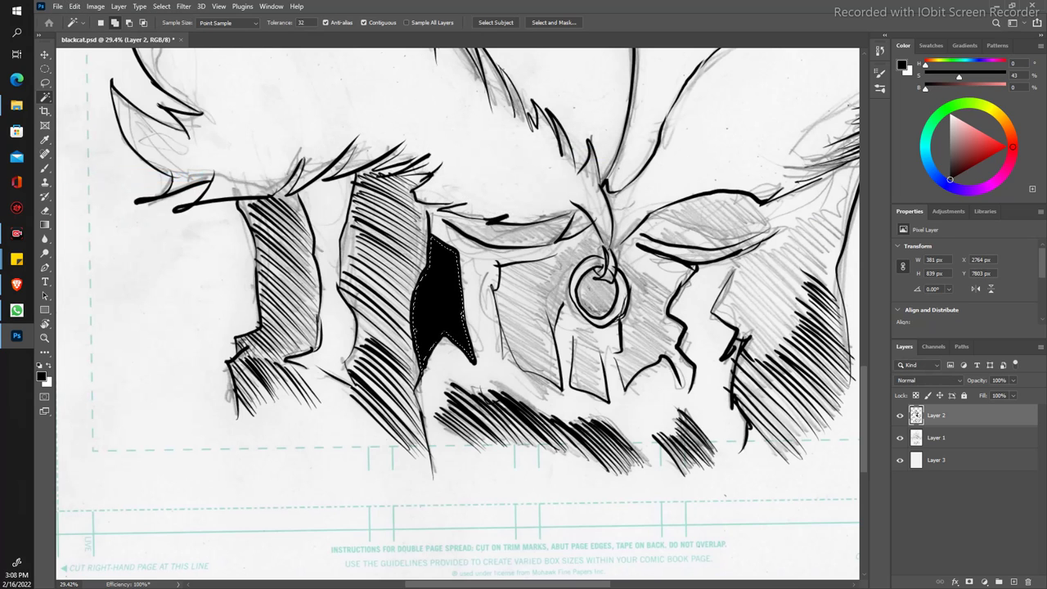
{"action": "key", "text": "z"}
{"action": "key", "text": "ctrl+d"}
{"action": "key", "text": "ctrl+0"}
{"action": "left_click_drag", "start_coordinate": [264, 168], "coordinate": [329, 240]}
{"action": "key", "text": "w"}
{"action": "key", "text": "ctrl+shift+d"}
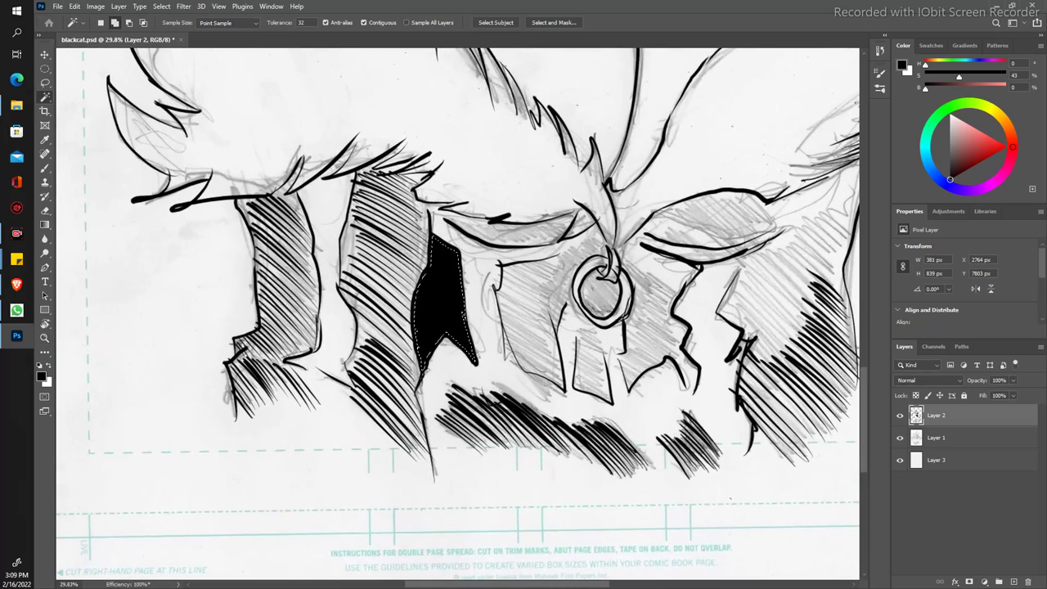
{"action": "key", "text": "b"}
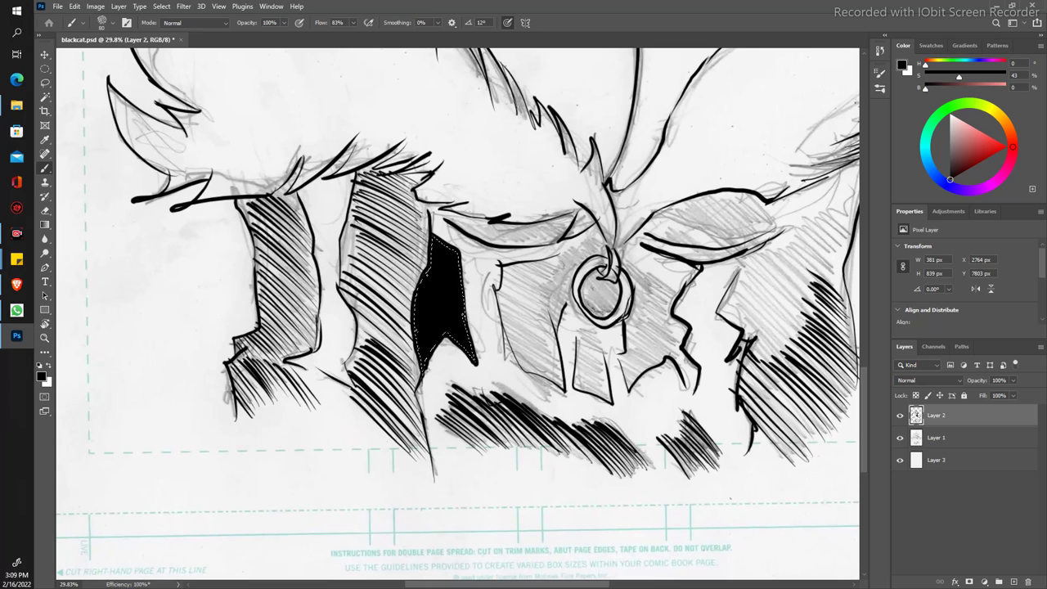
{"action": "key", "text": "ctrl+d"}
Step: Brush a thick bold black arc along the curve above the filled shape
{"action": "left_click_drag", "start_coordinate": [430, 211], "coordinate": [487, 228]}
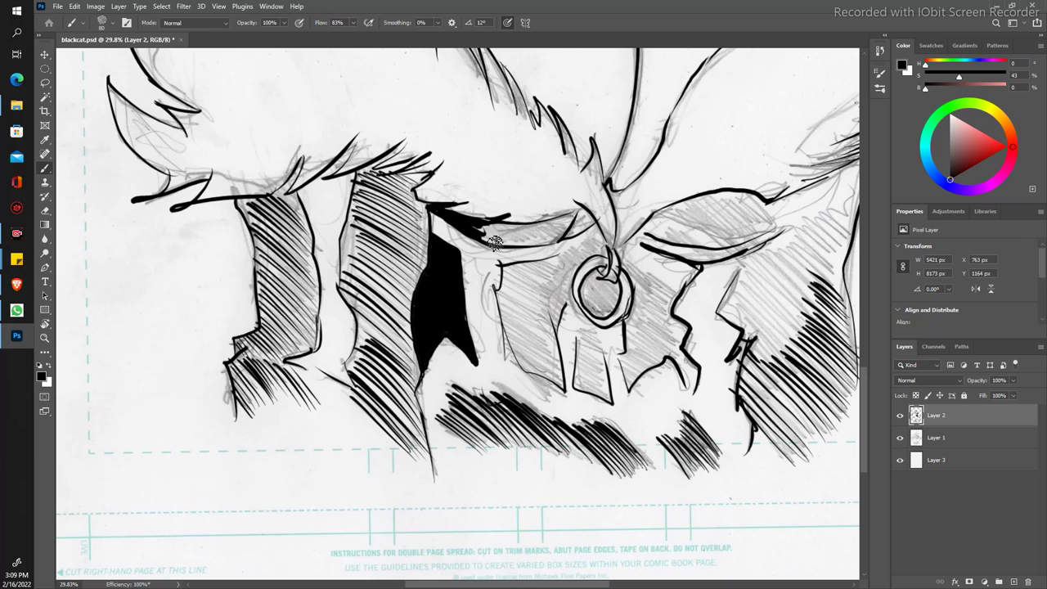
{"action": "mouse_move", "coordinate": [483, 238]}
{"action": "left_mouse_down"}
{"action": "mouse_move", "coordinate": [507, 250]}
{"action": "mouse_move", "coordinate": [550, 238]}
{"action": "mouse_move", "coordinate": [517, 249]}
{"action": "mouse_move", "coordinate": [556, 239]}
{"action": "mouse_move", "coordinate": [579, 214]}
{"action": "mouse_move", "coordinate": [556, 239]}
{"action": "mouse_move", "coordinate": [553, 227]}
{"action": "mouse_move", "coordinate": [514, 233]}
{"action": "mouse_move", "coordinate": [567, 220]}
{"action": "mouse_move", "coordinate": [507, 238]}
{"action": "mouse_move", "coordinate": [540, 231]}
{"action": "mouse_move", "coordinate": [496, 227]}
{"action": "mouse_move", "coordinate": [503, 245]}
{"action": "mouse_move", "coordinate": [562, 239]}
{"action": "left_mouse_up"}
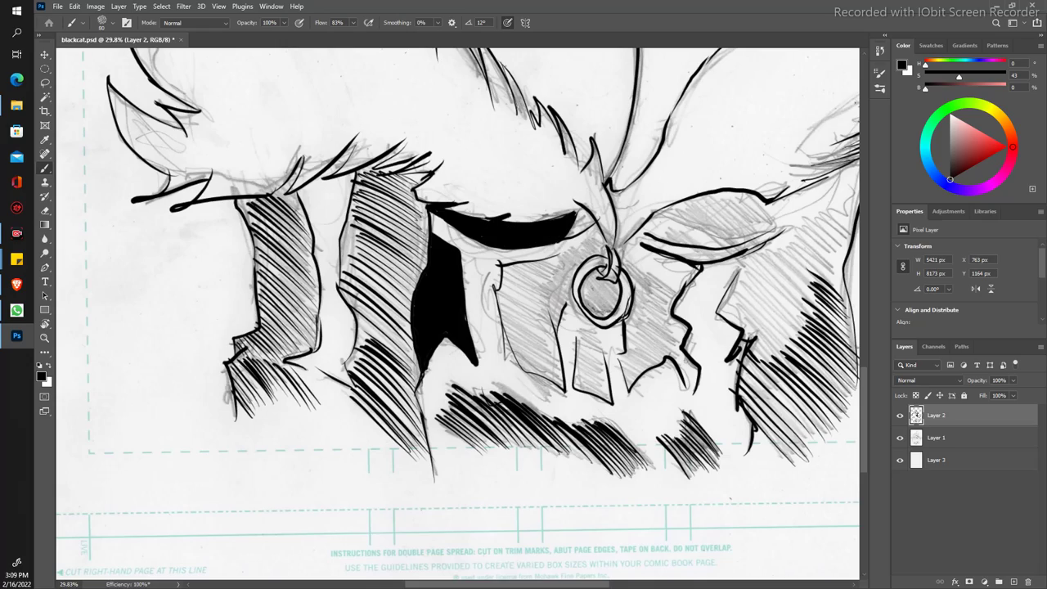
{"action": "key", "text": "z"}
{"action": "left_click_drag", "start_coordinate": [379, 239], "coordinate": [319, 181]}
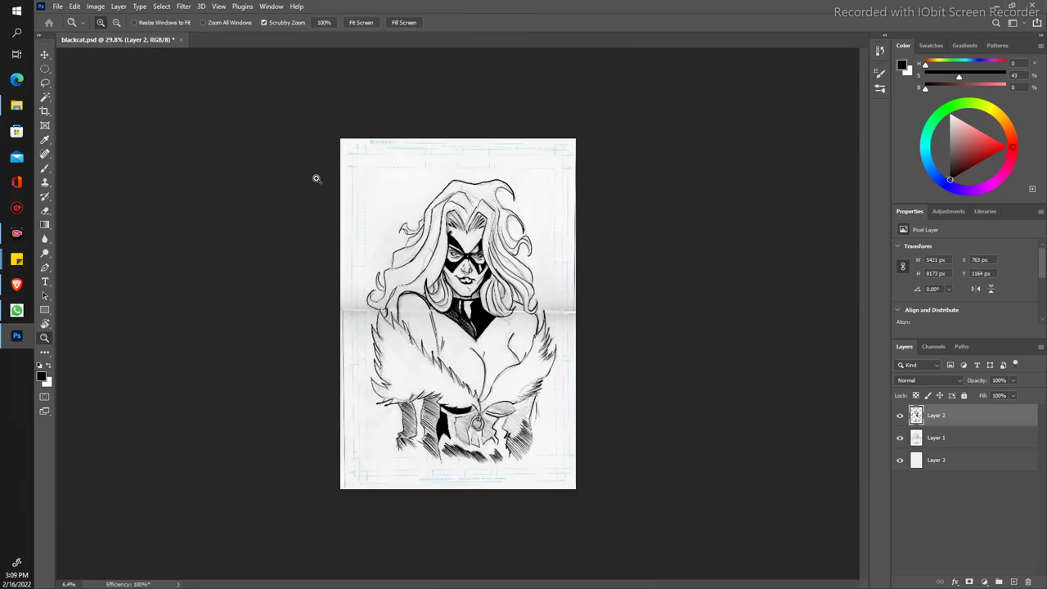
Step: Extend the black arc at its tip and ink along its right end
{"action": "left_click_drag", "start_coordinate": [439, 460], "coordinate": [507, 460]}
{"action": "key", "text": "b"}
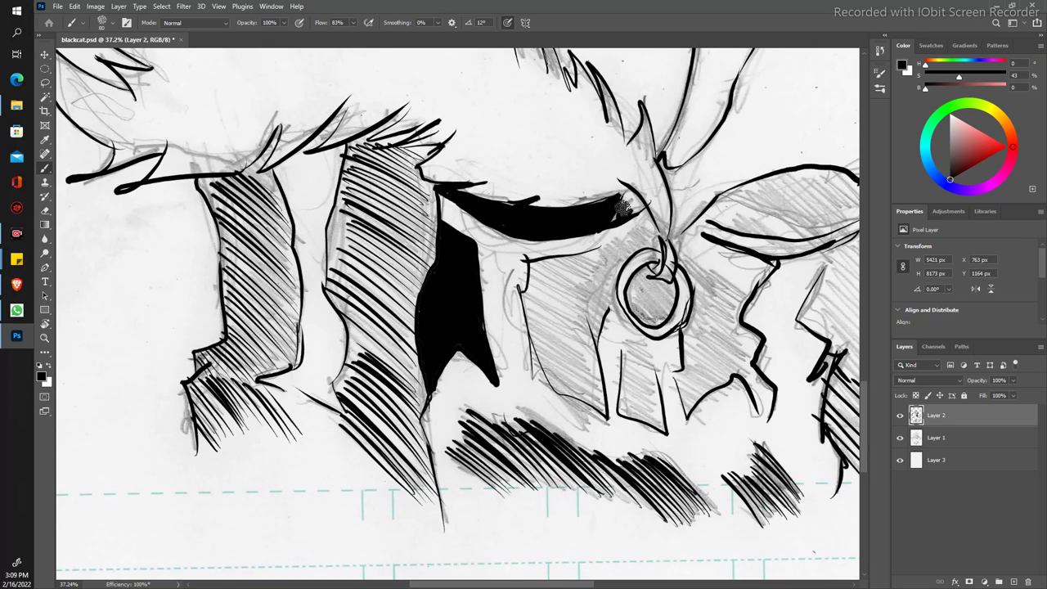
{"action": "mouse_move", "coordinate": [624, 211]}
{"action": "left_mouse_down"}
{"action": "mouse_move", "coordinate": [630, 194]}
{"action": "mouse_move", "coordinate": [638, 211]}
{"action": "left_mouse_up"}
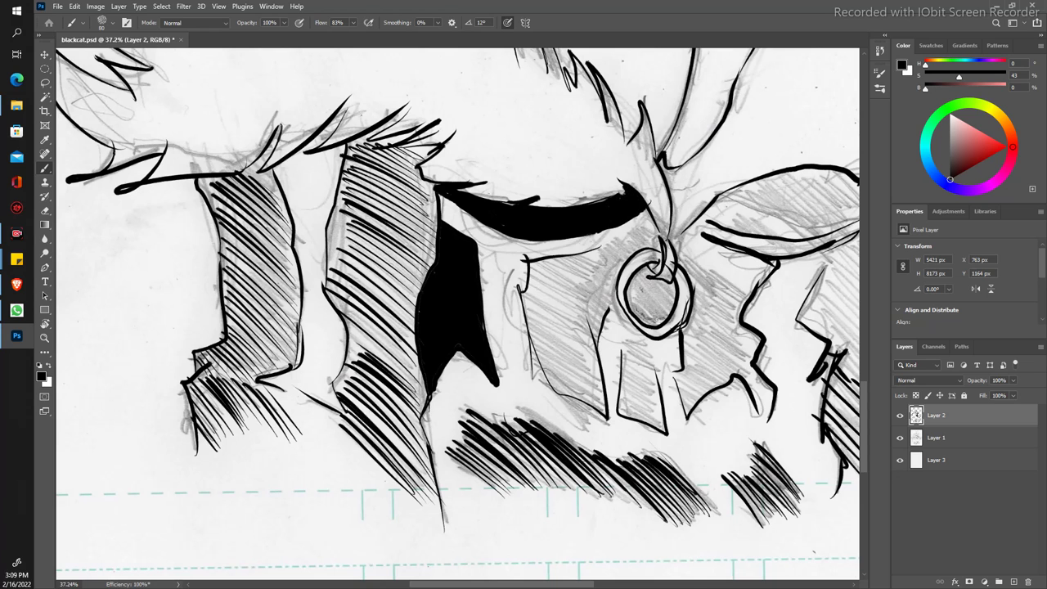
{"action": "key", "text": "z"}
{"action": "scroll", "coordinate": [290, 115], "scroll_direction": "down", "scroll_amount": 5}
{"action": "scroll", "coordinate": [291, 114], "scroll_direction": "down", "scroll_amount": 1}
{"action": "scroll", "coordinate": [290, 114], "scroll_direction": "down", "scroll_amount": 1}
{"action": "scroll", "coordinate": [460, 423], "scroll_direction": "up", "scroll_amount": 4}
{"action": "scroll", "coordinate": [460, 423], "scroll_direction": "up", "scroll_amount": 2}
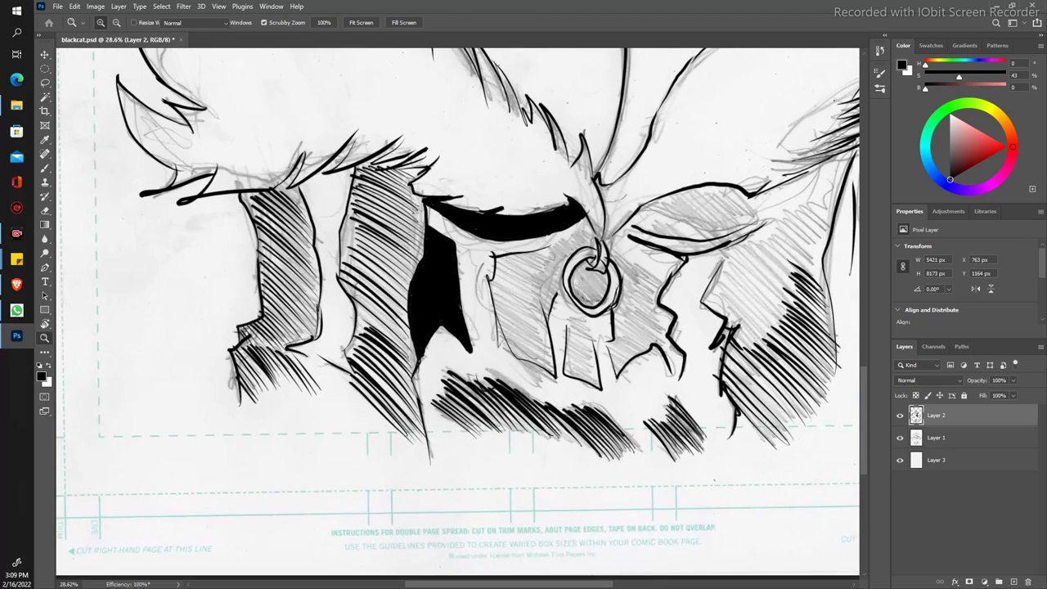
{"action": "key", "text": "b"}
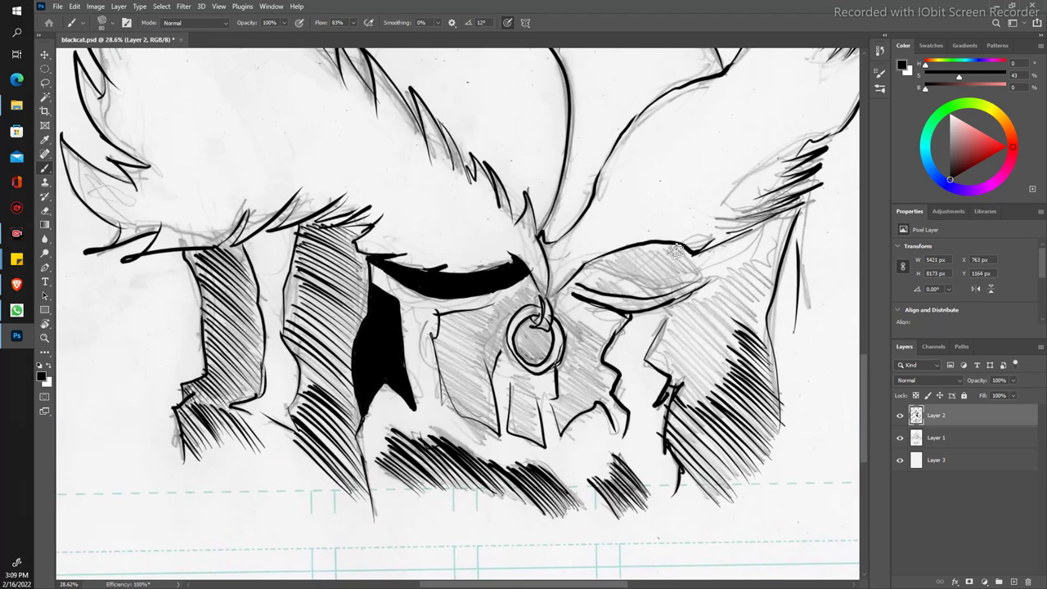
{"action": "left_click_drag", "start_coordinate": [672, 246], "coordinate": [694, 277]}
Step: Outline the ring's right side and the jagged shape's left edge below the upper-right curve
{"action": "left_click_drag", "start_coordinate": [556, 303], "coordinate": [607, 323]}
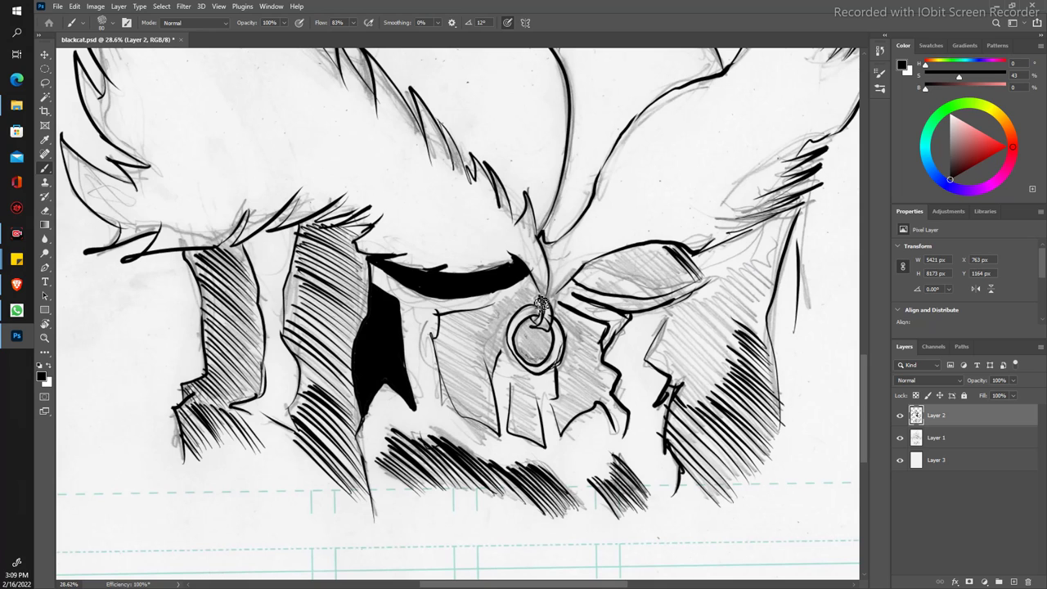
{"action": "left_click_drag", "start_coordinate": [554, 304], "coordinate": [564, 381]}
{"action": "mouse_move", "coordinate": [561, 374]}
{"action": "left_mouse_down"}
{"action": "mouse_move", "coordinate": [568, 431]}
{"action": "mouse_move", "coordinate": [602, 401]}
{"action": "mouse_move", "coordinate": [618, 434]}
{"action": "mouse_move", "coordinate": [579, 383]}
{"action": "mouse_move", "coordinate": [618, 409]}
{"action": "left_mouse_up"}
{"action": "mouse_move", "coordinate": [586, 363]}
{"action": "left_mouse_down"}
{"action": "mouse_move", "coordinate": [610, 391]}
{"action": "mouse_move", "coordinate": [583, 334]}
{"action": "left_mouse_up"}
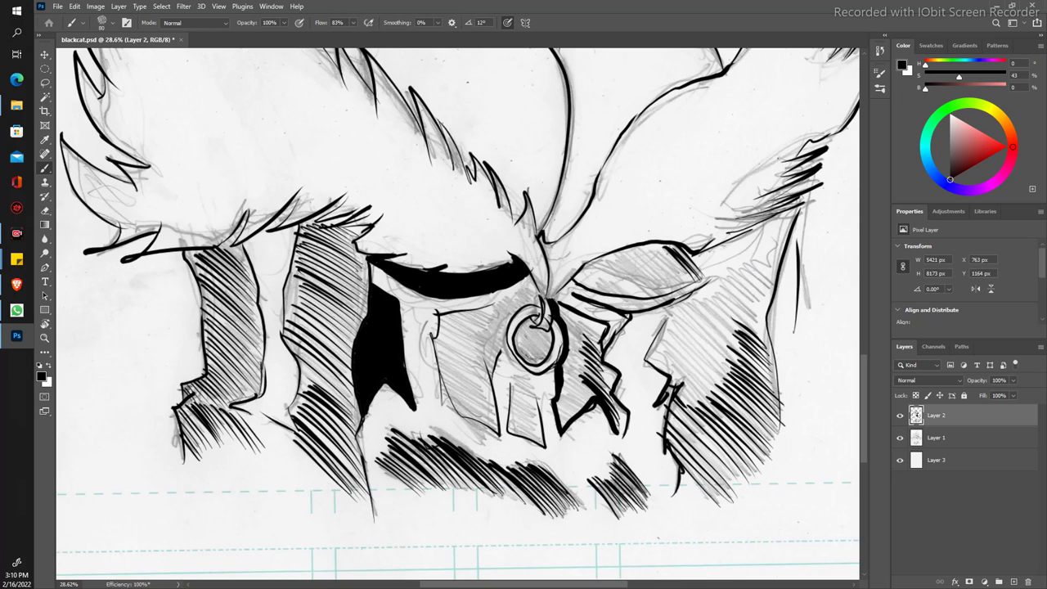
{"action": "mouse_move", "coordinate": [586, 377]}
{"action": "left_mouse_down"}
{"action": "mouse_move", "coordinate": [583, 336]}
{"action": "mouse_move", "coordinate": [563, 434]}
{"action": "left_mouse_up"}
Step: Hatch across the jagged shape right of the ring and outline the shape below the ring
{"action": "left_click_drag", "start_coordinate": [573, 396], "coordinate": [556, 436]}
{"action": "left_click_drag", "start_coordinate": [580, 357], "coordinate": [566, 432]}
{"action": "mouse_move", "coordinate": [578, 339]}
{"action": "left_mouse_down"}
{"action": "mouse_move", "coordinate": [587, 419]}
{"action": "mouse_move", "coordinate": [563, 308]}
{"action": "left_mouse_up"}
{"action": "mouse_move", "coordinate": [603, 356]}
{"action": "left_mouse_down"}
{"action": "mouse_move", "coordinate": [576, 320]}
{"action": "mouse_move", "coordinate": [603, 330]}
{"action": "mouse_move", "coordinate": [566, 314]}
{"action": "left_mouse_up"}
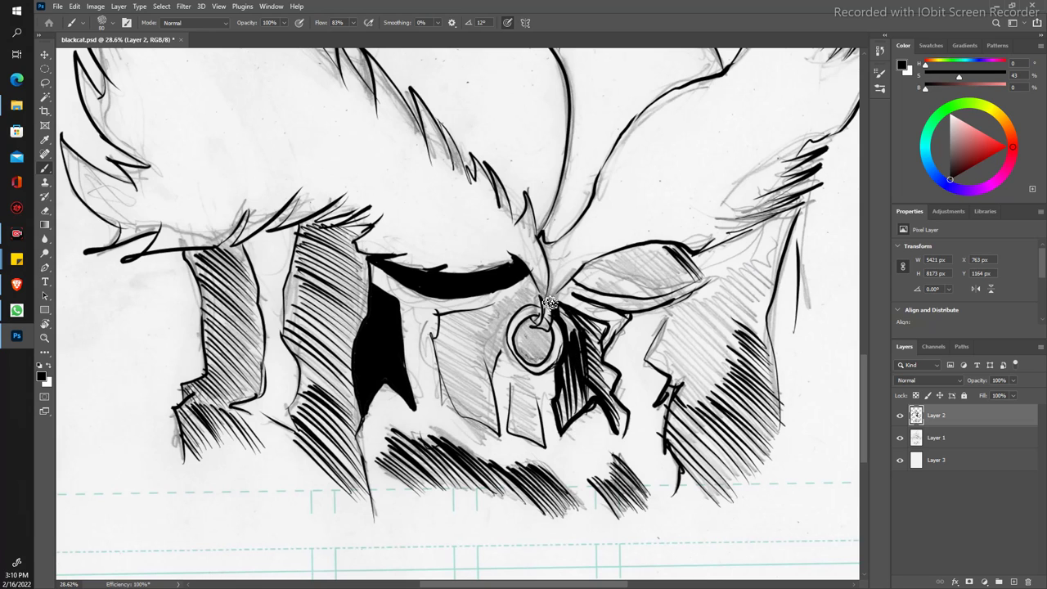
{"action": "left_click_drag", "start_coordinate": [502, 440], "coordinate": [508, 340]}
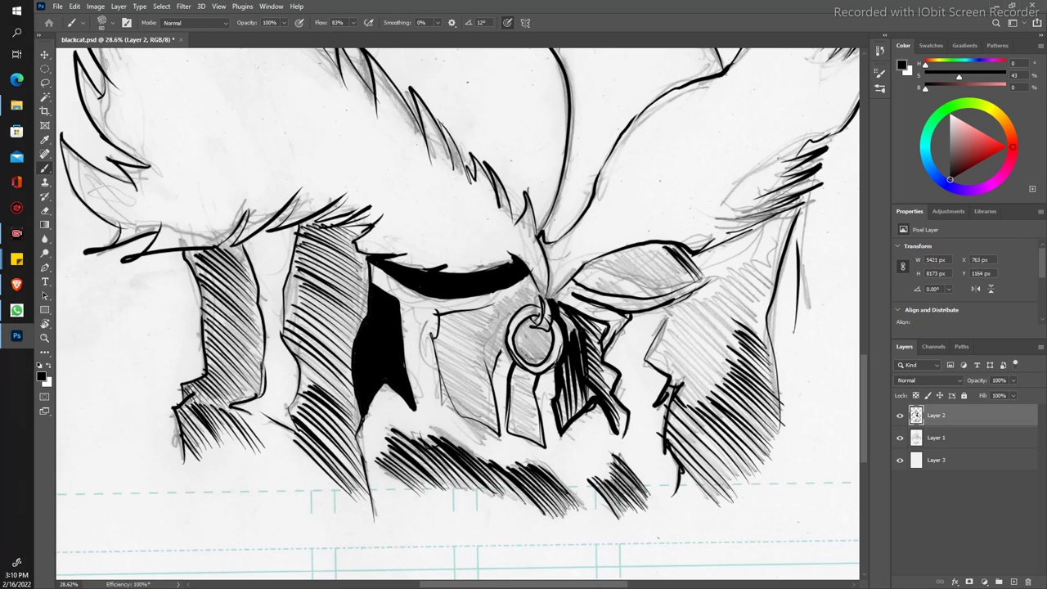
{"action": "left_click_drag", "start_coordinate": [582, 350], "coordinate": [556, 301]}
{"action": "left_click_drag", "start_coordinate": [583, 360], "coordinate": [563, 316]}
Step: Hatch the right fur and ink a zigzag edge extending upward
{"action": "left_click_drag", "start_coordinate": [684, 384], "coordinate": [667, 438]}
{"action": "left_click_drag", "start_coordinate": [679, 402], "coordinate": [665, 442]}
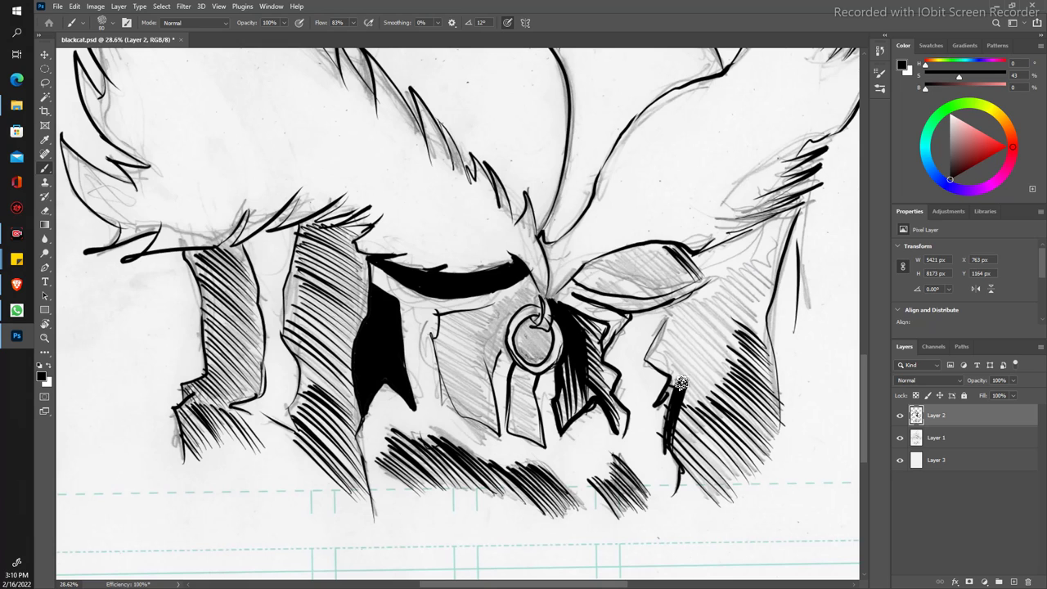
{"action": "left_click_drag", "start_coordinate": [679, 391], "coordinate": [658, 401]}
{"action": "mouse_move", "coordinate": [672, 323]}
{"action": "left_mouse_down"}
{"action": "mouse_move", "coordinate": [646, 360]}
{"action": "mouse_move", "coordinate": [677, 312]}
{"action": "mouse_move", "coordinate": [663, 329]}
{"action": "left_mouse_up"}
{"action": "mouse_move", "coordinate": [700, 290]}
{"action": "left_mouse_down"}
{"action": "mouse_move", "coordinate": [676, 307]}
{"action": "mouse_move", "coordinate": [697, 293]}
{"action": "mouse_move", "coordinate": [651, 360]}
{"action": "mouse_move", "coordinate": [675, 378]}
{"action": "mouse_move", "coordinate": [681, 344]}
{"action": "mouse_move", "coordinate": [702, 412]}
{"action": "left_mouse_up"}
Step: Fill the right fur along the zigzag with a large solid black shadow up to the curve
{"action": "mouse_move", "coordinate": [674, 354]}
{"action": "left_mouse_down"}
{"action": "mouse_move", "coordinate": [697, 420]}
{"action": "mouse_move", "coordinate": [714, 410]}
{"action": "mouse_move", "coordinate": [692, 335]}
{"action": "mouse_move", "coordinate": [736, 401]}
{"action": "left_mouse_up"}
{"action": "mouse_move", "coordinate": [708, 309]}
{"action": "left_mouse_down"}
{"action": "mouse_move", "coordinate": [742, 384]}
{"action": "mouse_move", "coordinate": [746, 335]}
{"action": "mouse_move", "coordinate": [722, 282]}
{"action": "left_mouse_up"}
{"action": "left_click_drag", "start_coordinate": [728, 344], "coordinate": [769, 275]}
{"action": "left_click_drag", "start_coordinate": [761, 319], "coordinate": [740, 261]}
{"action": "mouse_move", "coordinate": [767, 294]}
{"action": "left_mouse_down"}
{"action": "mouse_move", "coordinate": [749, 237]}
{"action": "mouse_move", "coordinate": [773, 275]}
{"action": "mouse_move", "coordinate": [770, 238]}
{"action": "left_mouse_up"}
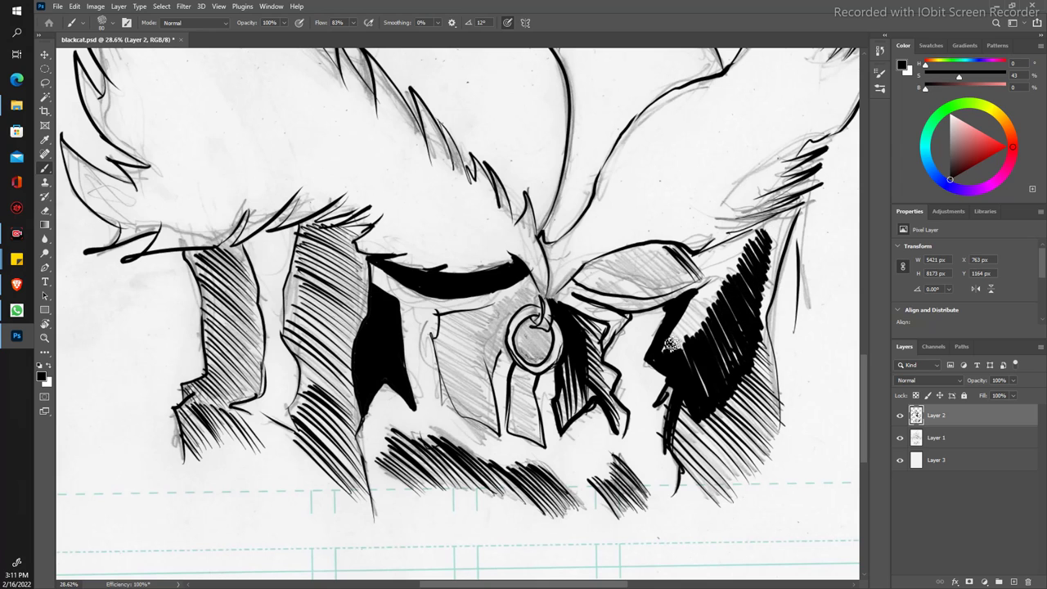
{"action": "mouse_move", "coordinate": [679, 344]}
{"action": "left_mouse_down"}
{"action": "mouse_move", "coordinate": [711, 293]}
{"action": "mouse_move", "coordinate": [696, 298]}
{"action": "mouse_move", "coordinate": [731, 267]}
{"action": "mouse_move", "coordinate": [714, 296]}
{"action": "mouse_move", "coordinate": [759, 237]}
{"action": "mouse_move", "coordinate": [709, 290]}
{"action": "mouse_move", "coordinate": [740, 245]}
{"action": "mouse_move", "coordinate": [732, 293]}
{"action": "left_mouse_up"}
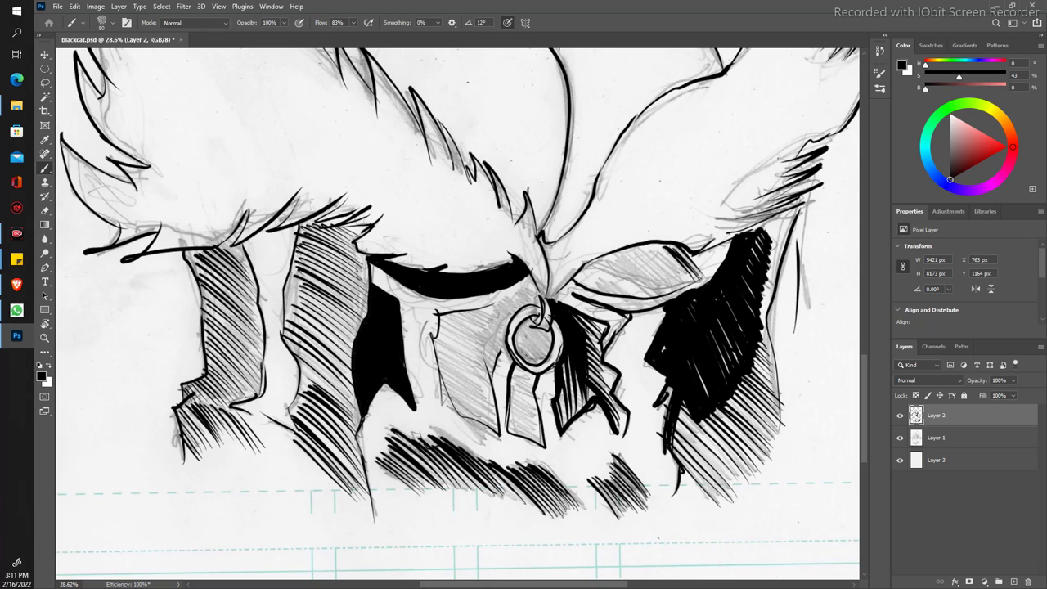
{"action": "mouse_move", "coordinate": [670, 346]}
{"action": "left_mouse_down"}
{"action": "mouse_move", "coordinate": [662, 354]}
{"action": "mouse_move", "coordinate": [700, 383]}
{"action": "mouse_move", "coordinate": [703, 421]}
{"action": "mouse_move", "coordinate": [718, 384]}
{"action": "mouse_move", "coordinate": [716, 432]}
{"action": "left_mouse_up"}
Step: Add crossing hatch strokes below the black shadow
{"action": "left_click_drag", "start_coordinate": [756, 364], "coordinate": [697, 462]}
{"action": "mouse_move", "coordinate": [757, 384]}
{"action": "left_mouse_down"}
{"action": "mouse_move", "coordinate": [733, 436]}
{"action": "mouse_move", "coordinate": [770, 407]}
{"action": "mouse_move", "coordinate": [695, 512]}
{"action": "left_mouse_up"}
{"action": "mouse_move", "coordinate": [712, 409]}
{"action": "left_mouse_down"}
{"action": "mouse_move", "coordinate": [679, 446]}
{"action": "mouse_move", "coordinate": [675, 420]}
{"action": "left_mouse_up"}
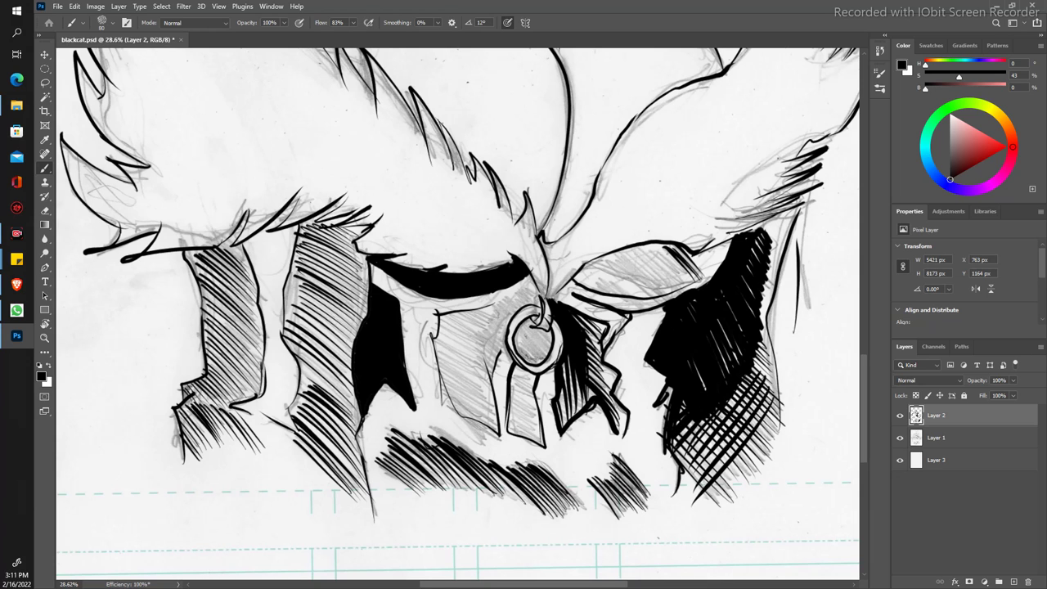
{"action": "key", "text": "z"}
{"action": "mouse_move", "coordinate": [369, 209]}
{"action": "left_mouse_down"}
{"action": "mouse_move", "coordinate": [290, 208]}
{"action": "mouse_move", "coordinate": [315, 242]}
{"action": "left_mouse_up"}
{"action": "left_click_drag", "start_coordinate": [340, 294], "coordinate": [388, 369]}
{"action": "key", "text": "b"}
{"action": "mouse_move", "coordinate": [432, 413]}
{"action": "left_mouse_down"}
{"action": "mouse_move", "coordinate": [280, 238]}
{"action": "mouse_move", "coordinate": [239, 238]}
{"action": "mouse_move", "coordinate": [255, 250]}
{"action": "left_mouse_up"}
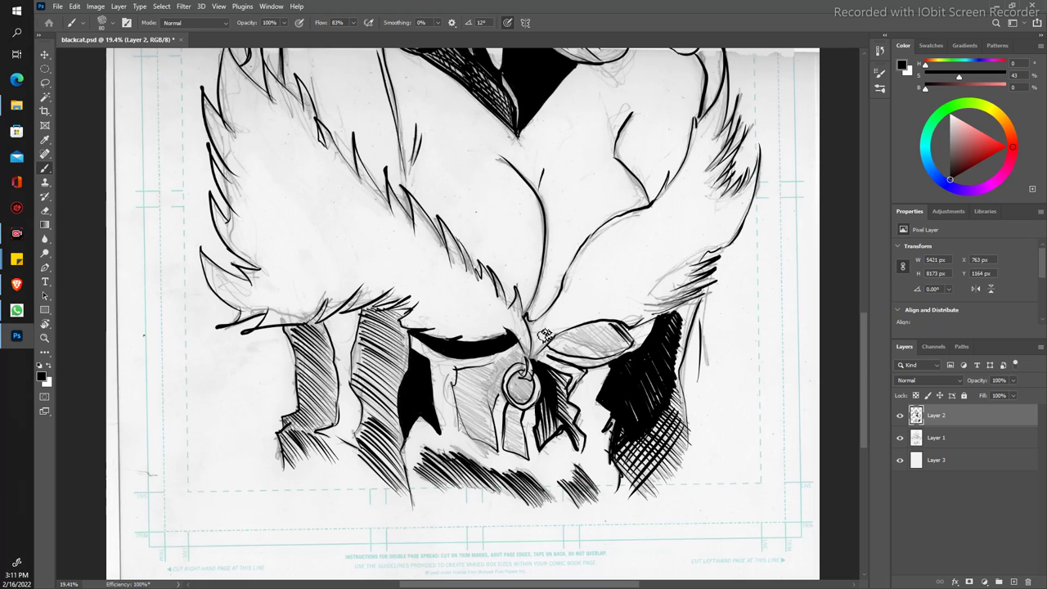
Step: Magic Wand the enclosed area near the collar, fill it black with Edit > Fill, and deselect
{"action": "key", "text": "w"}
{"action": "left_click", "coordinate": [621, 332]}
{"action": "left_click", "coordinate": [75, 7]}
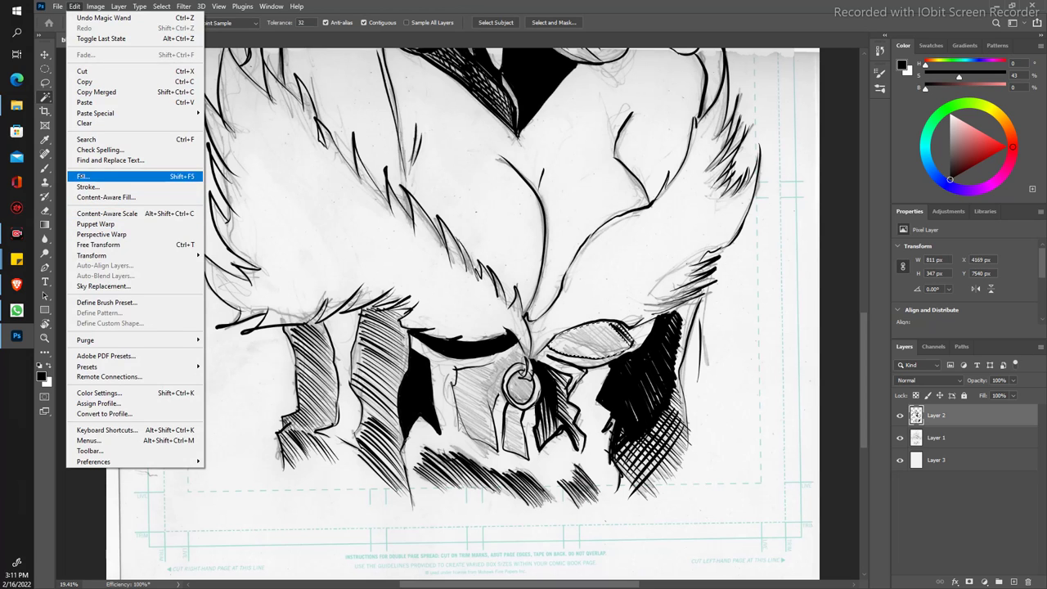
{"action": "left_click", "coordinate": [83, 176]}
{"action": "left_click", "coordinate": [589, 153]}
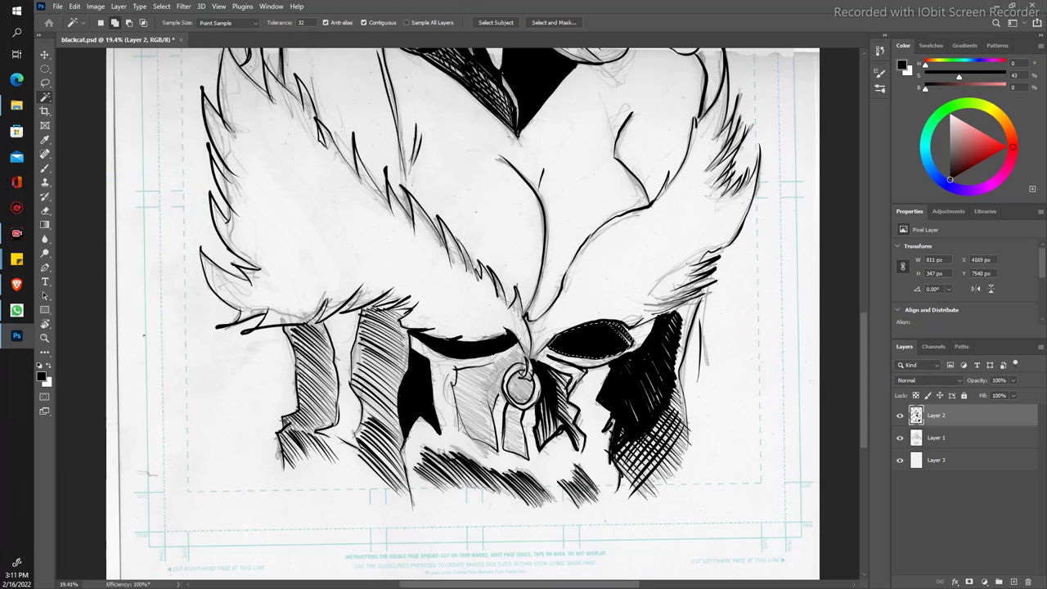
{"action": "key", "text": "ctrl+d"}
Step: Ink the selected oval shape in the bodysuit solid black and clear the selection
{"action": "key", "text": "z"}
{"action": "scroll", "coordinate": [352, 231], "scroll_direction": "down", "scroll_amount": 5}
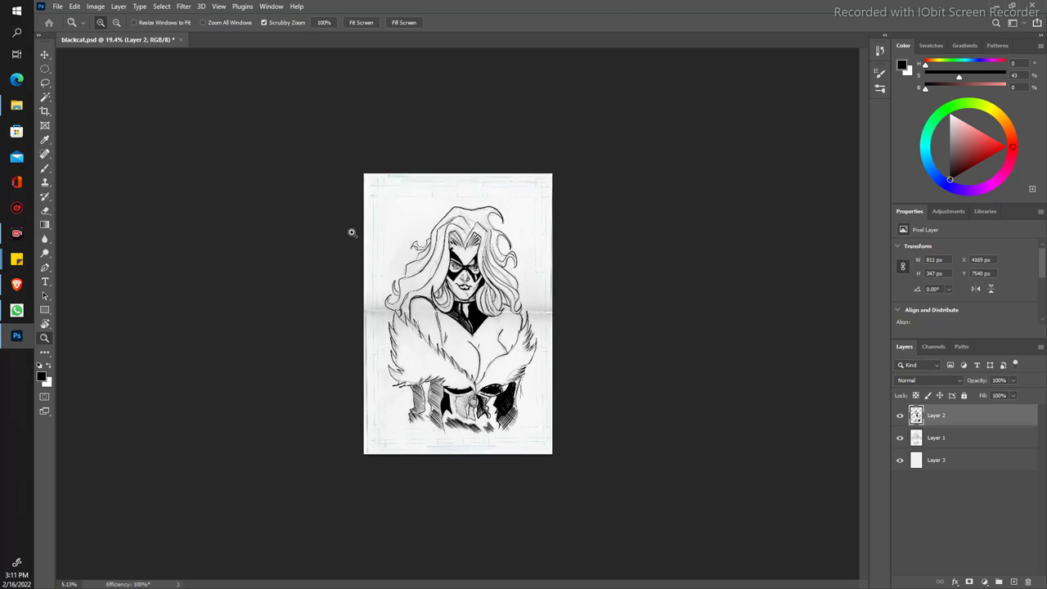
{"action": "scroll", "coordinate": [352, 232], "scroll_direction": "up", "scroll_amount": 5}
{"action": "key", "text": "b"}
{"action": "left_click_drag", "start_coordinate": [508, 252], "coordinate": [525, 178]}
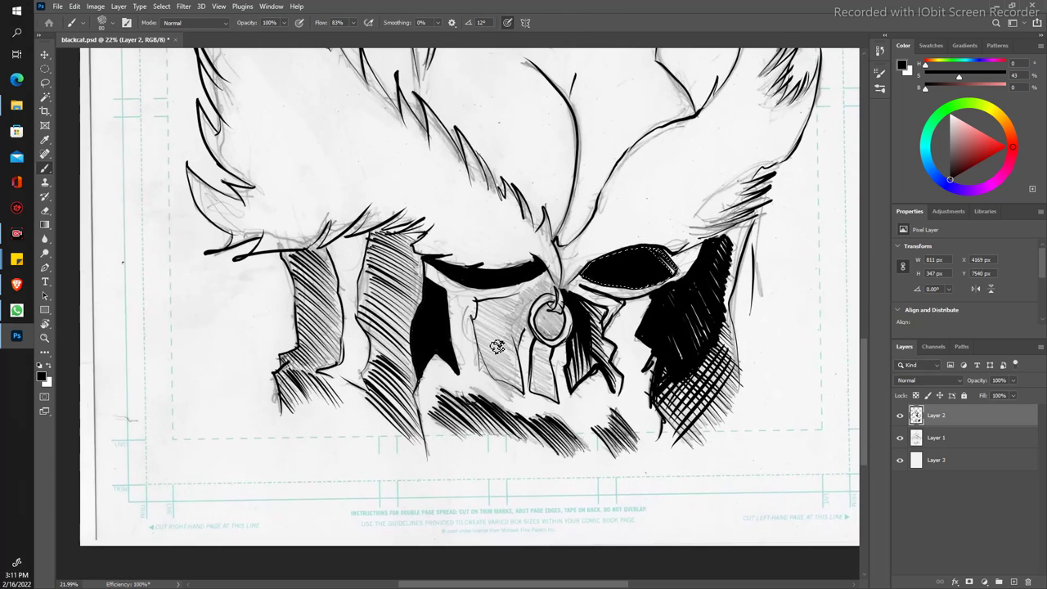
{"action": "left_click_drag", "start_coordinate": [667, 260], "coordinate": [622, 262]}
{"action": "key", "text": "ctrl+d"}
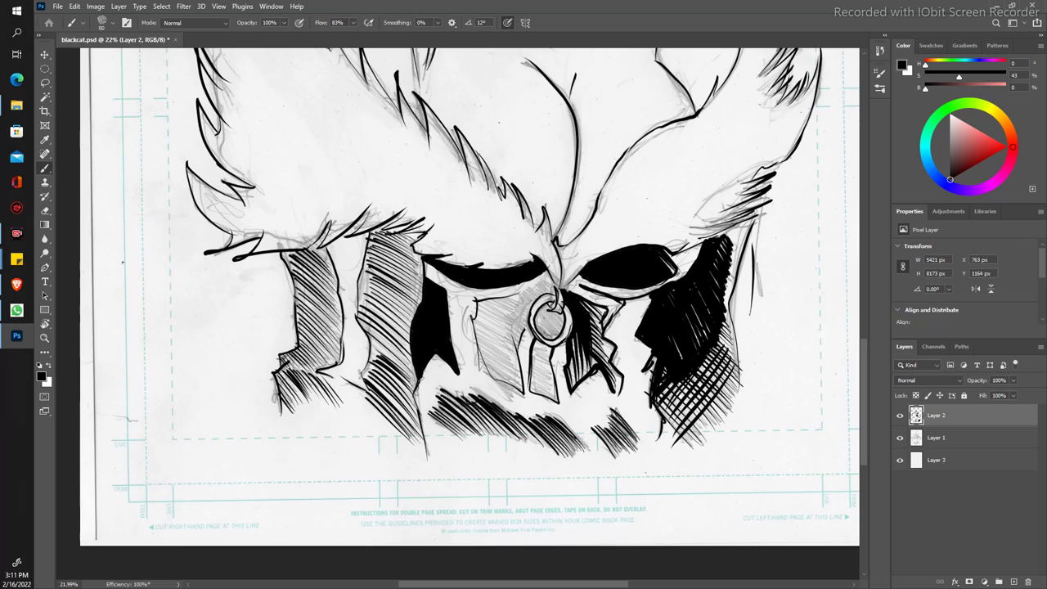
Step: Hatch below and around the central ring, fill its inside black, and ink vertical strokes left of it
{"action": "mouse_move", "coordinate": [540, 383]}
{"action": "left_mouse_down"}
{"action": "mouse_move", "coordinate": [525, 398]}
{"action": "mouse_move", "coordinate": [540, 406]}
{"action": "left_mouse_up"}
{"action": "mouse_move", "coordinate": [561, 368]}
{"action": "left_mouse_down"}
{"action": "mouse_move", "coordinate": [537, 391]}
{"action": "mouse_move", "coordinate": [530, 384]}
{"action": "left_mouse_up"}
{"action": "mouse_move", "coordinate": [561, 350]}
{"action": "left_mouse_down"}
{"action": "mouse_move", "coordinate": [532, 375]}
{"action": "mouse_move", "coordinate": [537, 365]}
{"action": "left_mouse_up"}
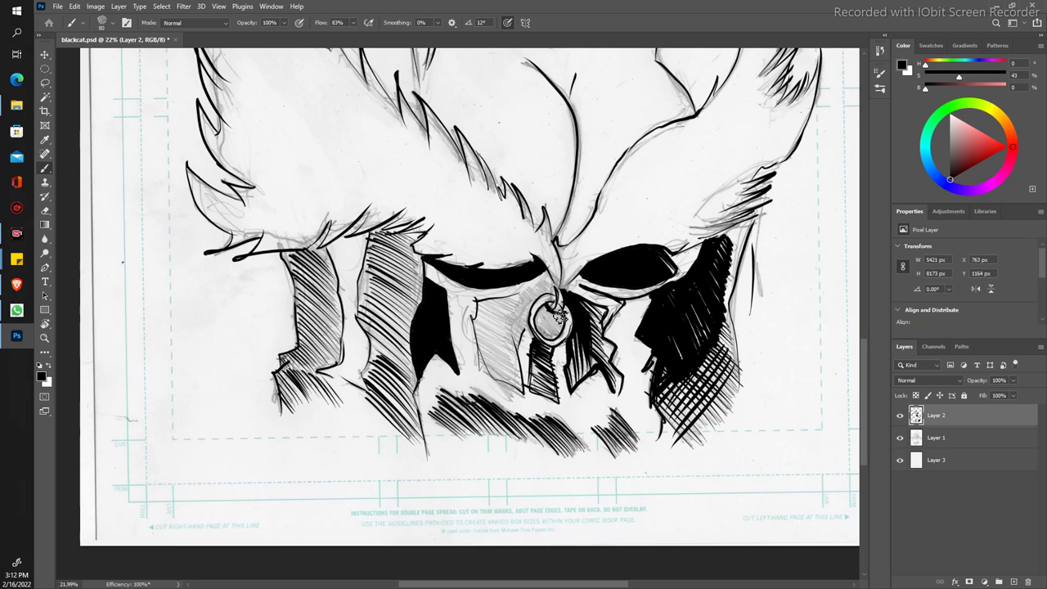
{"action": "mouse_move", "coordinate": [543, 315]}
{"action": "left_mouse_down"}
{"action": "mouse_move", "coordinate": [546, 339]}
{"action": "mouse_move", "coordinate": [565, 331]}
{"action": "mouse_move", "coordinate": [554, 321]}
{"action": "mouse_move", "coordinate": [546, 335]}
{"action": "mouse_move", "coordinate": [543, 317]}
{"action": "mouse_move", "coordinate": [550, 331]}
{"action": "left_mouse_up"}
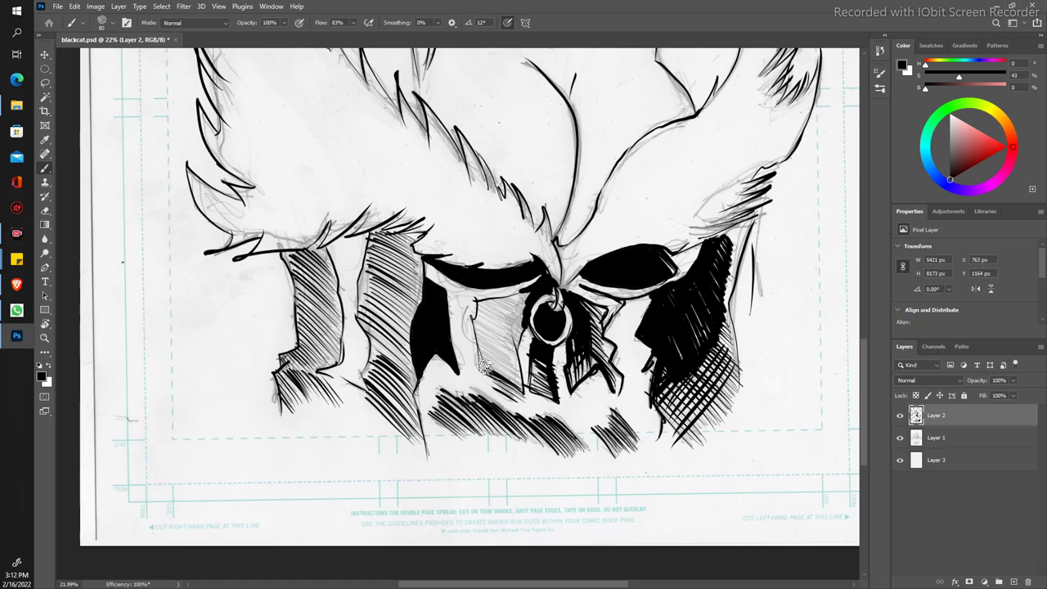
{"action": "left_click_drag", "start_coordinate": [478, 325], "coordinate": [470, 355]}
{"action": "mouse_move", "coordinate": [473, 305]}
{"action": "left_mouse_down"}
{"action": "mouse_move", "coordinate": [471, 365]}
{"action": "mouse_move", "coordinate": [480, 312]}
{"action": "mouse_move", "coordinate": [524, 394]}
{"action": "left_mouse_up"}
{"action": "mouse_move", "coordinate": [531, 321]}
{"action": "left_mouse_down"}
{"action": "mouse_move", "coordinate": [517, 360]}
{"action": "mouse_move", "coordinate": [524, 394]}
{"action": "left_mouse_up"}
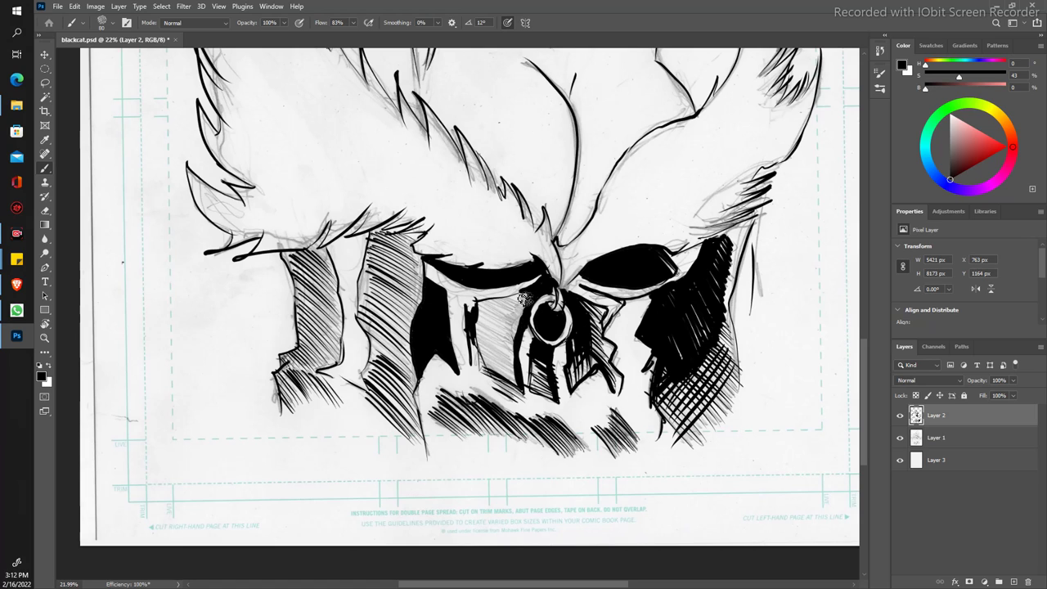
Step: Fill the magic-wand-selected area around the central ring with solid black
{"action": "key", "text": "w"}
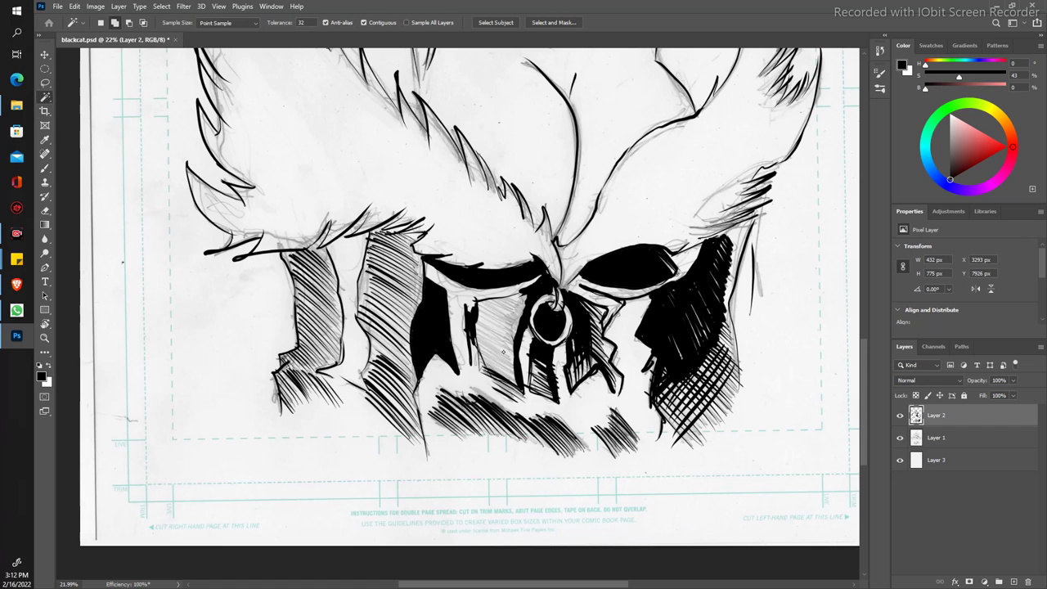
{"action": "left_click", "coordinate": [73, 6]}
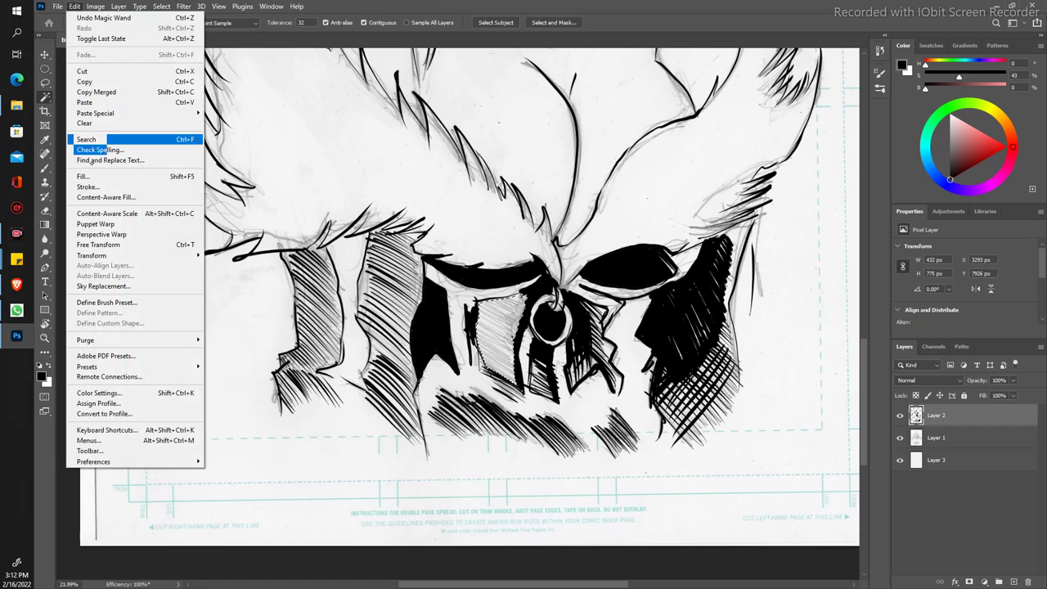
{"action": "left_click", "coordinate": [82, 177]}
{"action": "key", "text": "Return"}
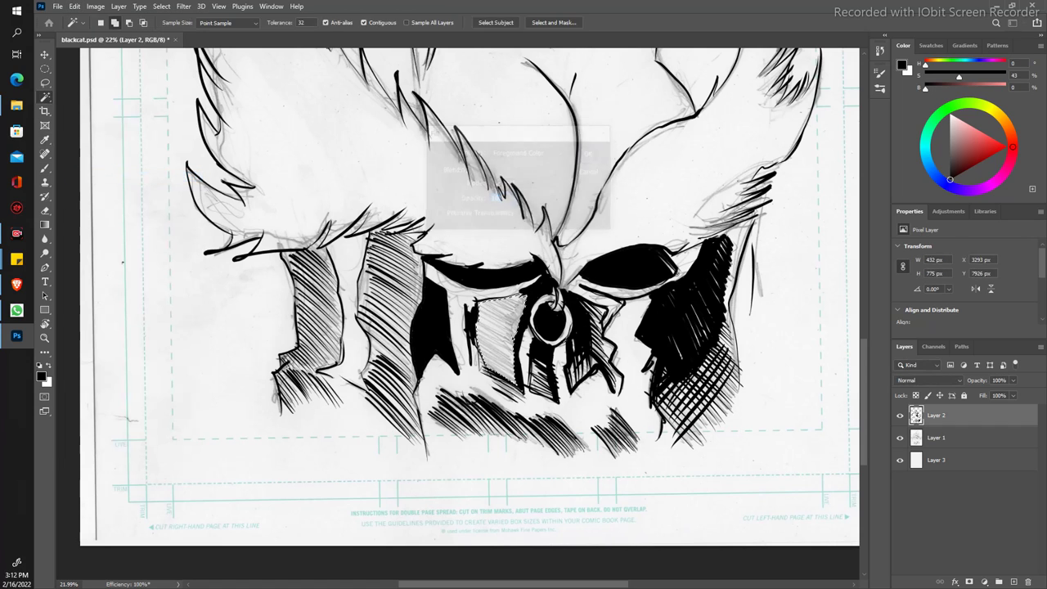
Step: Clear the selections and zoom in on the lower fur and bodysuit
{"action": "key", "text": "z"}
{"action": "left_click_drag", "start_coordinate": [352, 199], "coordinate": [288, 200]}
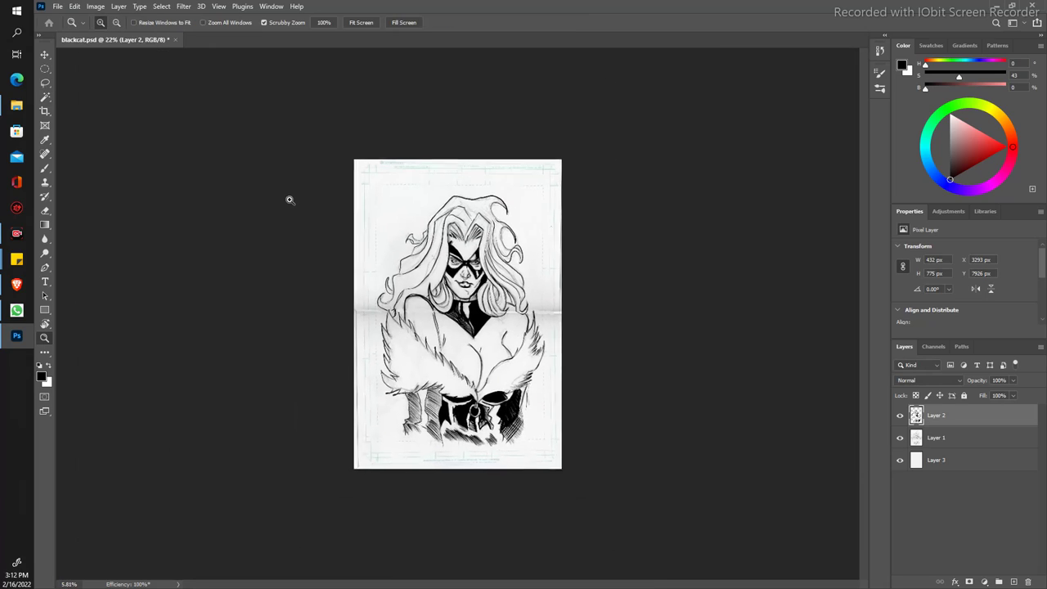
{"action": "left_click_drag", "start_coordinate": [288, 200], "coordinate": [338, 328]}
{"action": "key", "text": "w"}
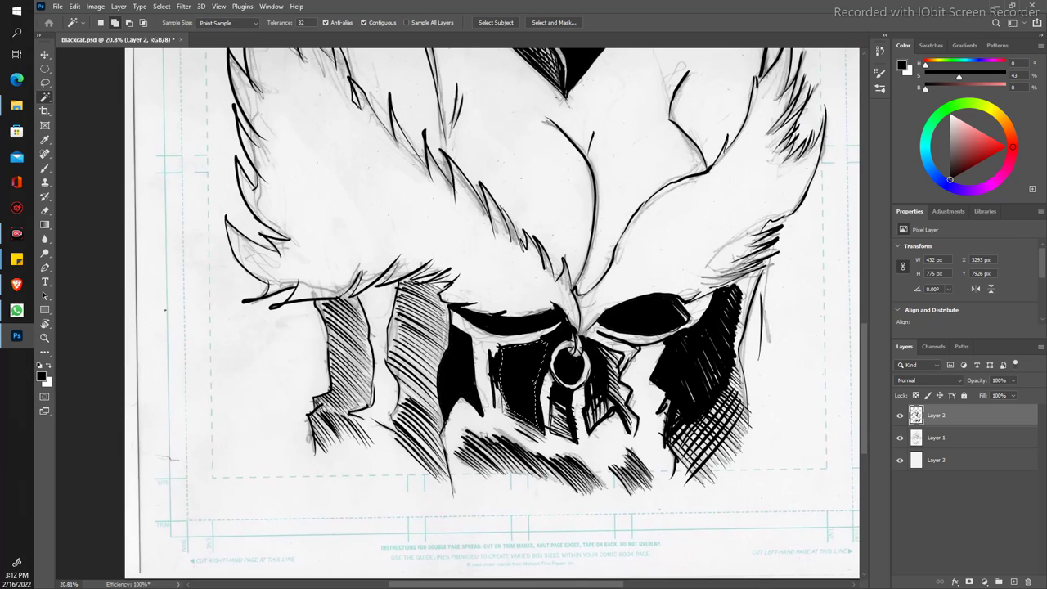
{"action": "key", "text": "ctrl+d"}
{"action": "left_click", "coordinate": [448, 337]}
{"action": "key", "text": "ctrl+d"}
{"action": "key", "text": "b"}
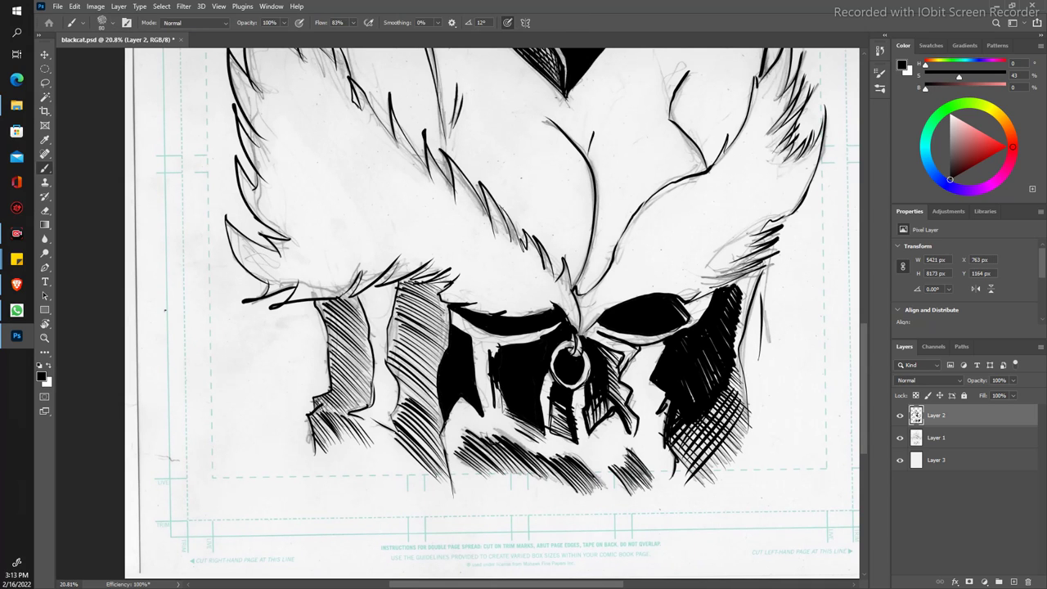
Step: Ink extra black hatch strokes and strands into the left hatched fur
{"action": "mouse_move", "coordinate": [440, 297]}
{"action": "left_mouse_down"}
{"action": "mouse_move", "coordinate": [452, 282]}
{"action": "mouse_move", "coordinate": [435, 282]}
{"action": "mouse_move", "coordinate": [446, 274]}
{"action": "mouse_move", "coordinate": [434, 278]}
{"action": "mouse_move", "coordinate": [438, 263]}
{"action": "mouse_move", "coordinate": [393, 365]}
{"action": "mouse_move", "coordinate": [401, 445]}
{"action": "left_mouse_up"}
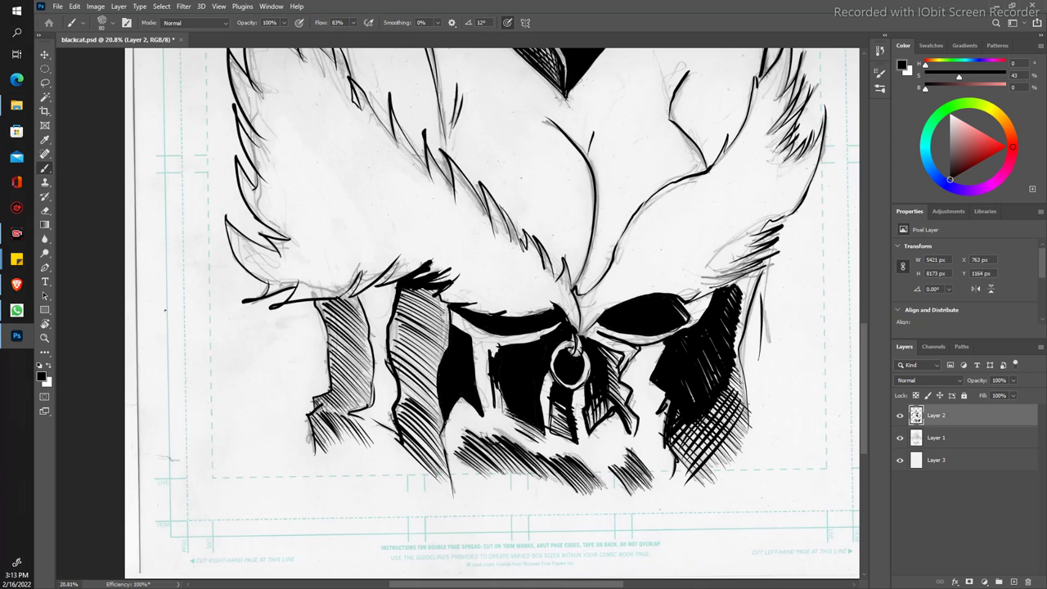
{"action": "mouse_move", "coordinate": [452, 473]}
{"action": "left_mouse_down"}
{"action": "mouse_move", "coordinate": [440, 397]}
{"action": "mouse_move", "coordinate": [451, 312]}
{"action": "left_mouse_up"}
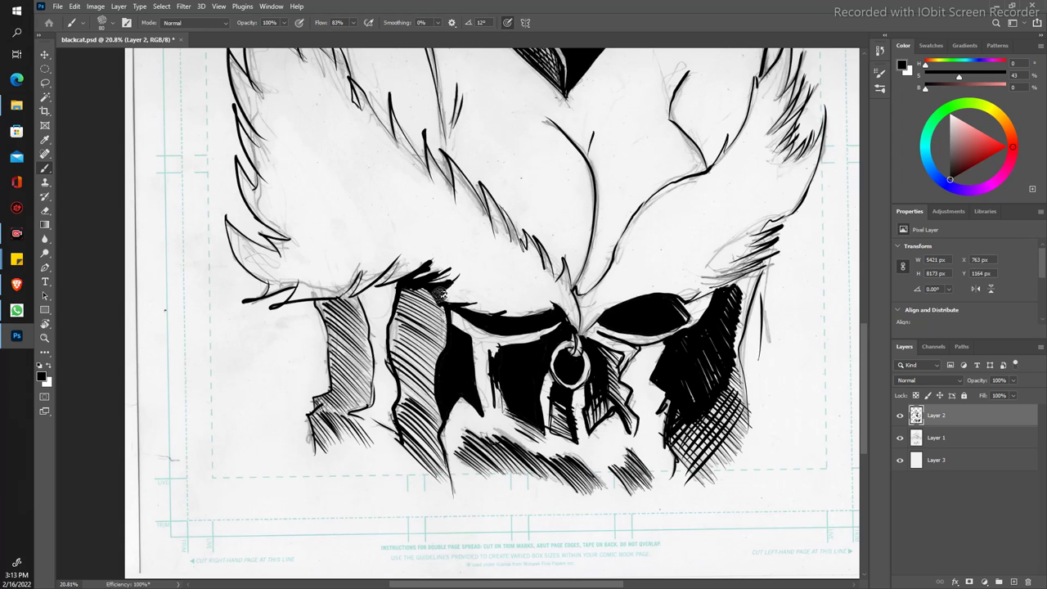
{"action": "mouse_move", "coordinate": [438, 305]}
{"action": "left_mouse_down"}
{"action": "mouse_move", "coordinate": [419, 339]}
{"action": "mouse_move", "coordinate": [415, 321]}
{"action": "mouse_move", "coordinate": [429, 434]}
{"action": "mouse_move", "coordinate": [399, 369]}
{"action": "mouse_move", "coordinate": [417, 290]}
{"action": "mouse_move", "coordinate": [397, 338]}
{"action": "mouse_move", "coordinate": [396, 360]}
{"action": "mouse_move", "coordinate": [401, 327]}
{"action": "mouse_move", "coordinate": [418, 400]}
{"action": "mouse_move", "coordinate": [414, 463]}
{"action": "left_mouse_up"}
{"action": "mouse_move", "coordinate": [399, 409]}
{"action": "left_mouse_down"}
{"action": "mouse_move", "coordinate": [418, 475]}
{"action": "mouse_move", "coordinate": [425, 434]}
{"action": "mouse_move", "coordinate": [432, 476]}
{"action": "left_mouse_up"}
{"action": "left_click_drag", "start_coordinate": [422, 432], "coordinate": [432, 481]}
{"action": "key", "text": "z"}
{"action": "left_click_drag", "start_coordinate": [349, 291], "coordinate": [314, 237]}
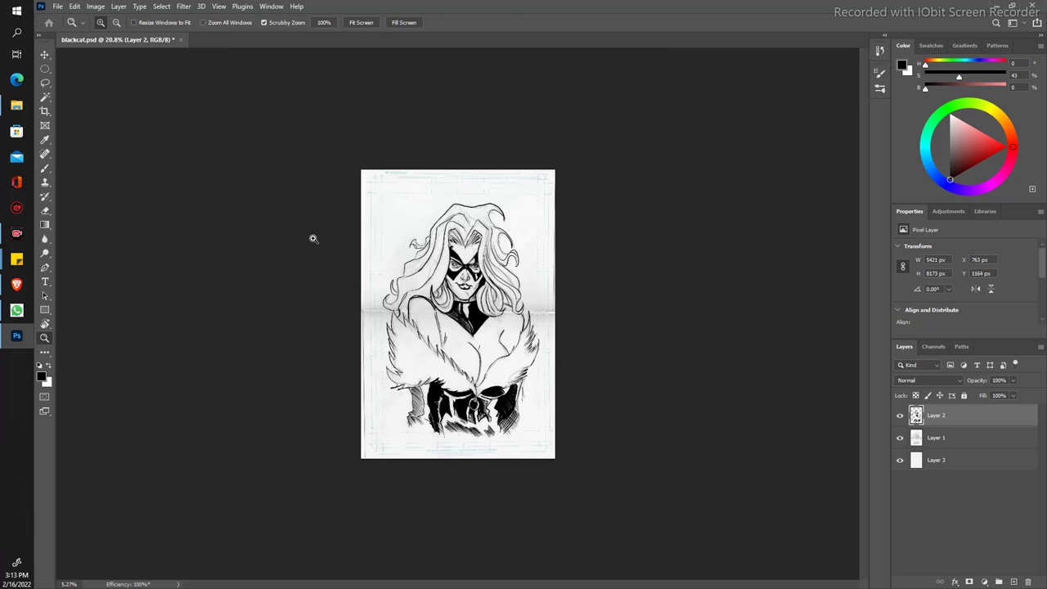
Step: Paint black strokes into the dark lower-left panel, undoing stray signature marks
{"action": "left_click_drag", "start_coordinate": [442, 409], "coordinate": [524, 409]}
{"action": "key", "text": "b"}
{"action": "mouse_move", "coordinate": [278, 218]}
{"action": "left_mouse_down"}
{"action": "mouse_move", "coordinate": [357, 257]}
{"action": "mouse_move", "coordinate": [378, 211]}
{"action": "left_mouse_up"}
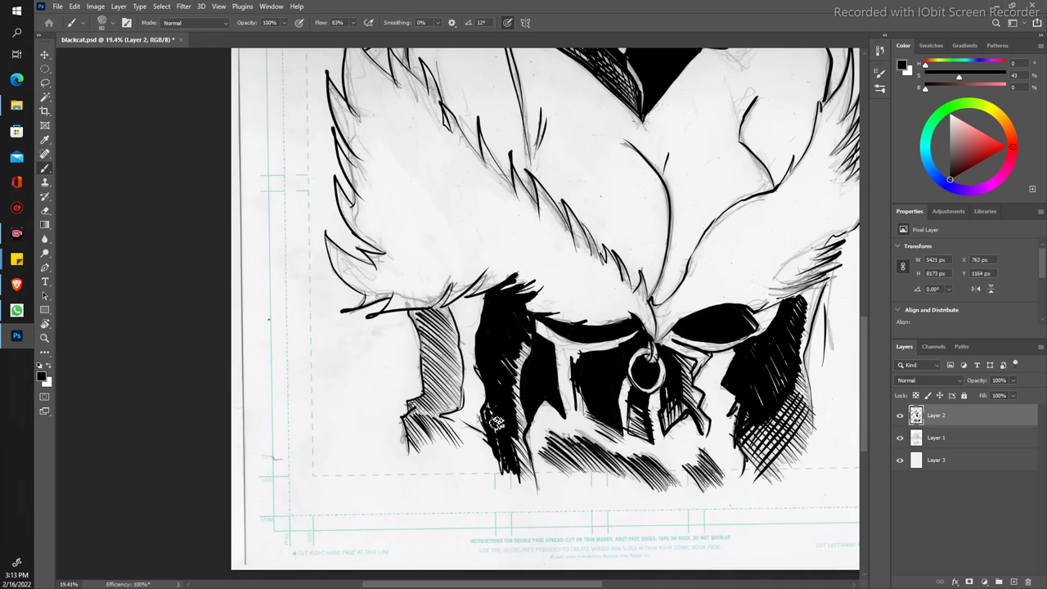
{"action": "left_click_drag", "start_coordinate": [495, 409], "coordinate": [486, 431]}
{"action": "left_click_drag", "start_coordinate": [481, 380], "coordinate": [484, 324]}
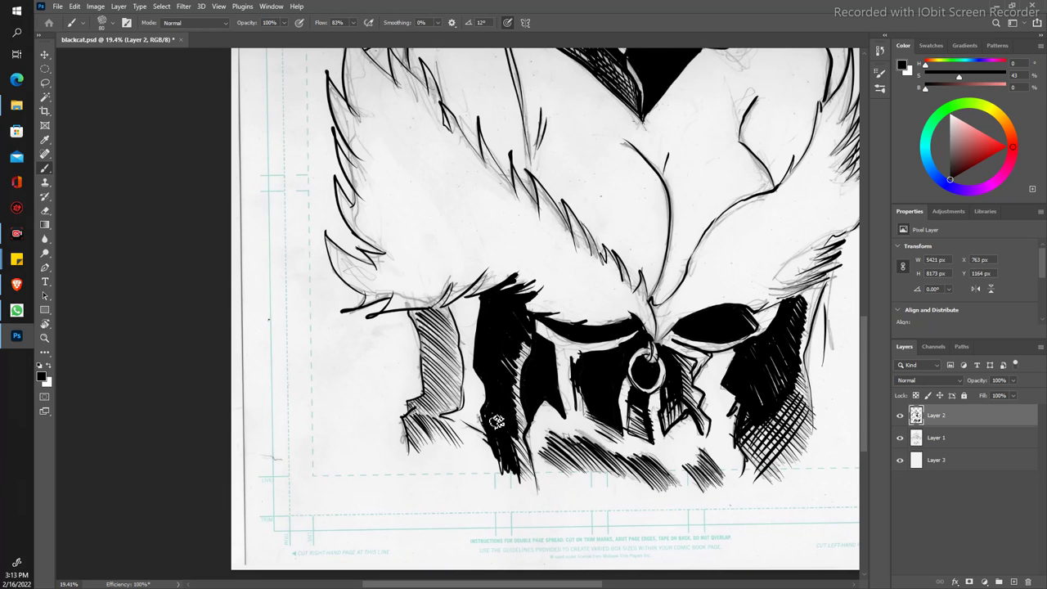
{"action": "mouse_move", "coordinate": [489, 422]}
{"action": "left_mouse_down"}
{"action": "mouse_move", "coordinate": [473, 429]}
{"action": "mouse_move", "coordinate": [525, 488]}
{"action": "left_mouse_up"}
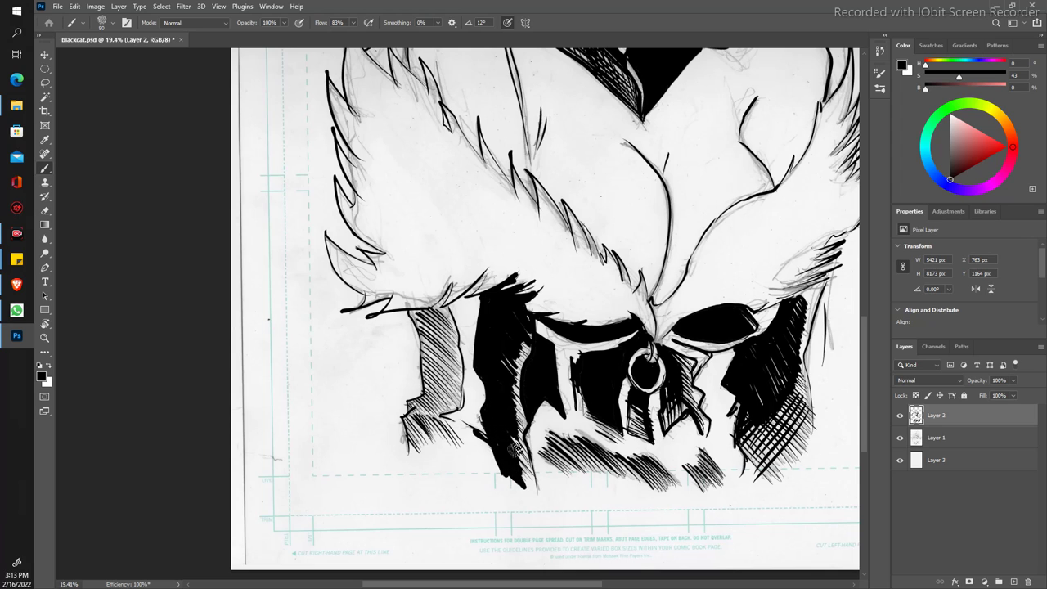
{"action": "left_click_drag", "start_coordinate": [437, 427], "coordinate": [463, 439]}
{"action": "key", "text": "ctrl+z"}
Step: Ink long black vertical strokes down the left hatching's edge and top
{"action": "left_click_drag", "start_coordinate": [465, 409], "coordinate": [454, 310]}
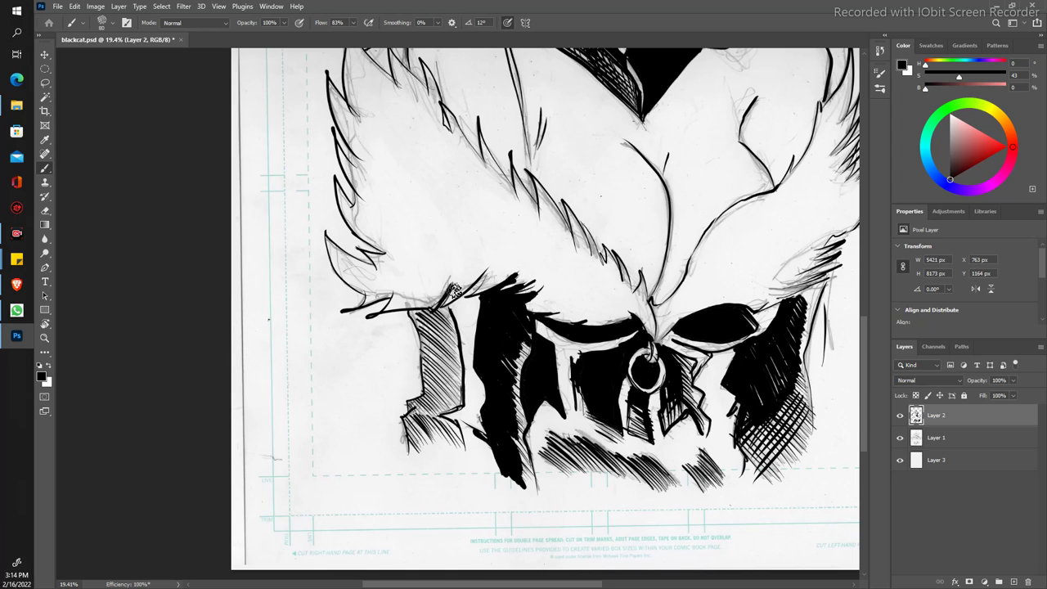
{"action": "left_click_drag", "start_coordinate": [447, 303], "coordinate": [451, 312]}
{"action": "mouse_move", "coordinate": [434, 315]}
{"action": "left_mouse_down"}
{"action": "mouse_move", "coordinate": [441, 446]}
{"action": "mouse_move", "coordinate": [442, 433]}
{"action": "mouse_move", "coordinate": [462, 432]}
{"action": "mouse_move", "coordinate": [434, 430]}
{"action": "mouse_move", "coordinate": [436, 407]}
{"action": "mouse_move", "coordinate": [462, 411]}
{"action": "mouse_move", "coordinate": [435, 397]}
{"action": "mouse_move", "coordinate": [450, 375]}
{"action": "mouse_move", "coordinate": [458, 398]}
{"action": "mouse_move", "coordinate": [444, 314]}
{"action": "mouse_move", "coordinate": [444, 364]}
{"action": "mouse_move", "coordinate": [466, 389]}
{"action": "left_mouse_up"}
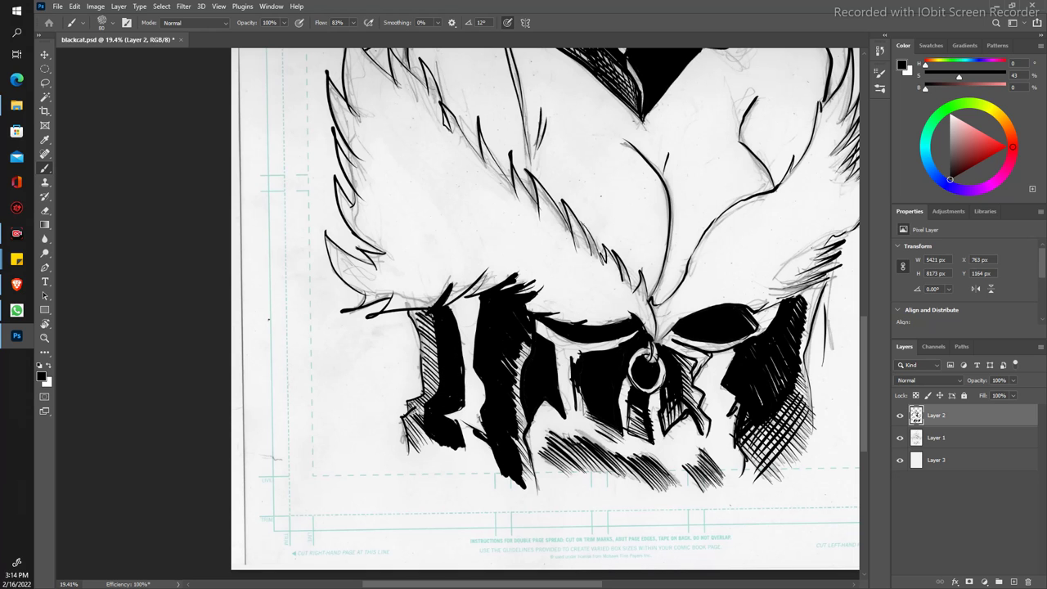
{"action": "key", "text": "z"}
{"action": "mouse_move", "coordinate": [378, 262]}
{"action": "left_mouse_down"}
{"action": "mouse_move", "coordinate": [340, 218]}
{"action": "mouse_move", "coordinate": [358, 226]}
{"action": "mouse_move", "coordinate": [290, 322]}
{"action": "left_mouse_up"}
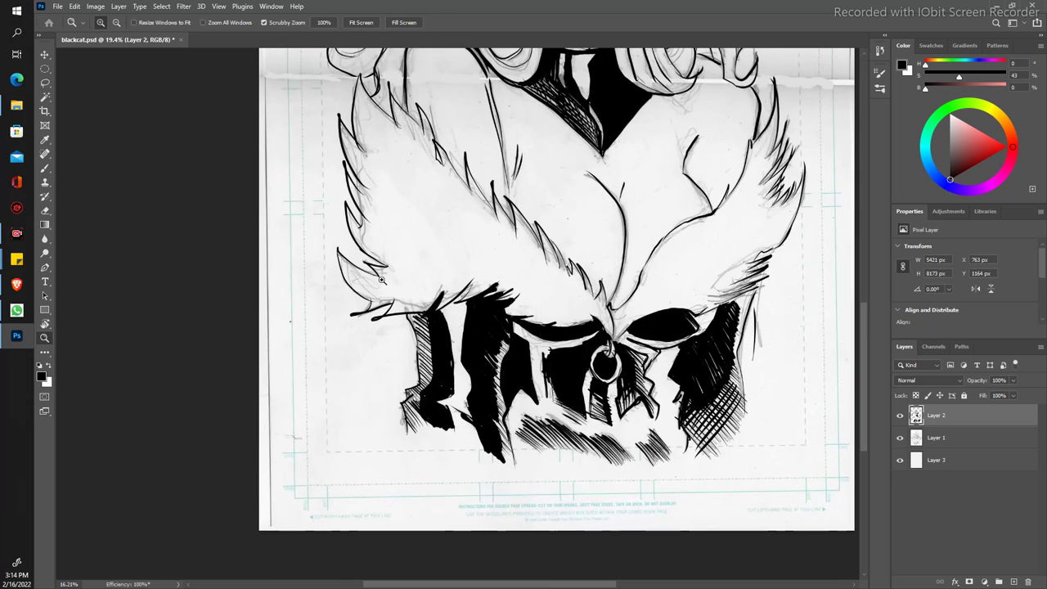
Step: Brush diagonal hatching and extend the black fill below the bodysuit's lower left
{"action": "key", "text": "b"}
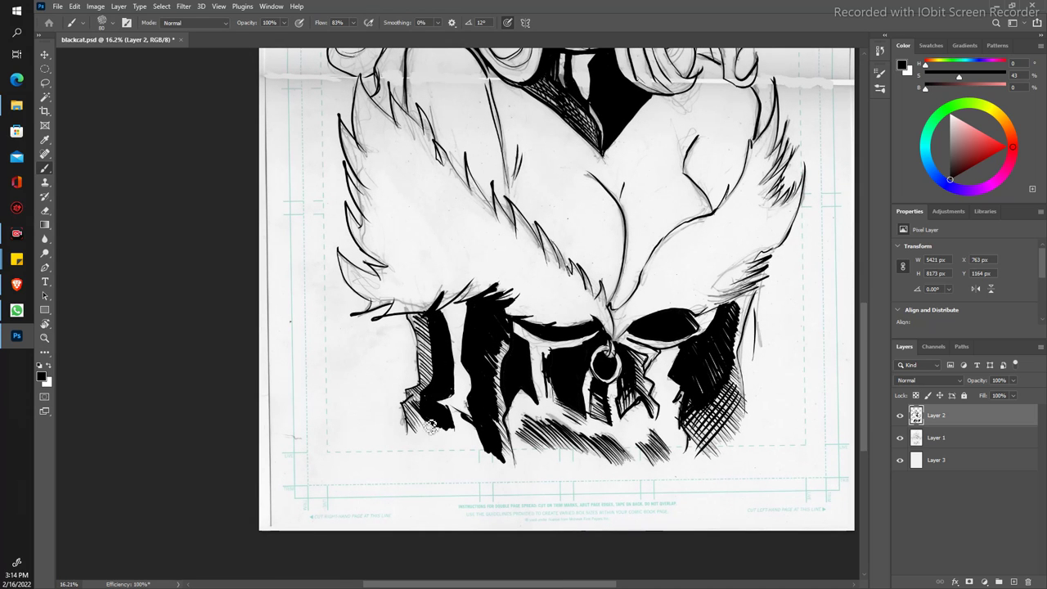
{"action": "left_click_drag", "start_coordinate": [434, 440], "coordinate": [481, 460]}
{"action": "mouse_move", "coordinate": [417, 421]}
{"action": "left_mouse_down"}
{"action": "mouse_move", "coordinate": [475, 451]}
{"action": "mouse_move", "coordinate": [459, 434]}
{"action": "left_mouse_up"}
{"action": "left_click_drag", "start_coordinate": [500, 466], "coordinate": [514, 473]}
{"action": "left_click_drag", "start_coordinate": [484, 440], "coordinate": [514, 469]}
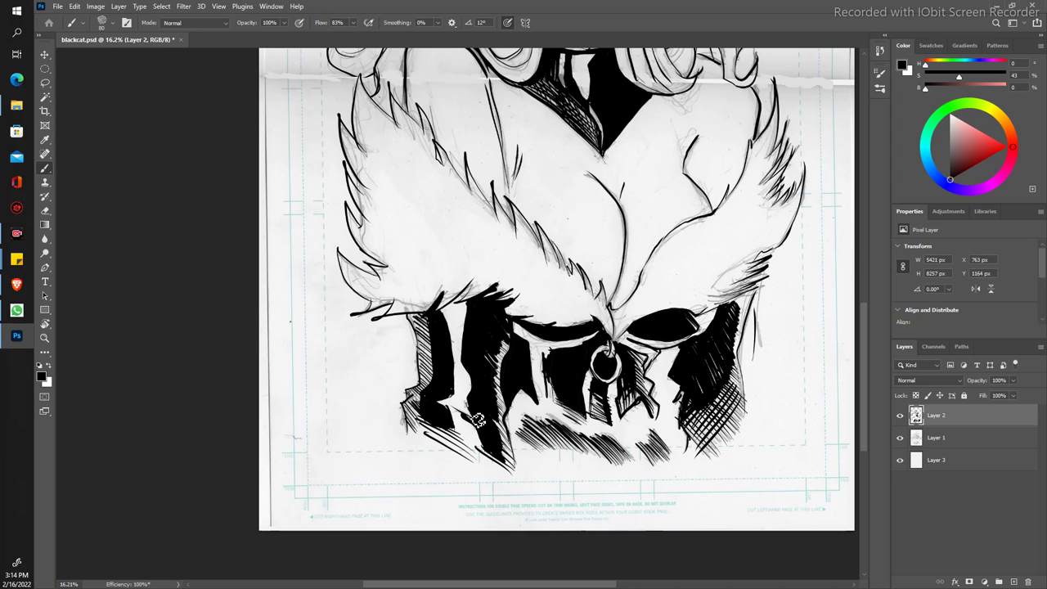
Step: Hatch the lower central and right band, adding small marks right of the ring
{"action": "left_click_drag", "start_coordinate": [530, 444], "coordinate": [634, 475]}
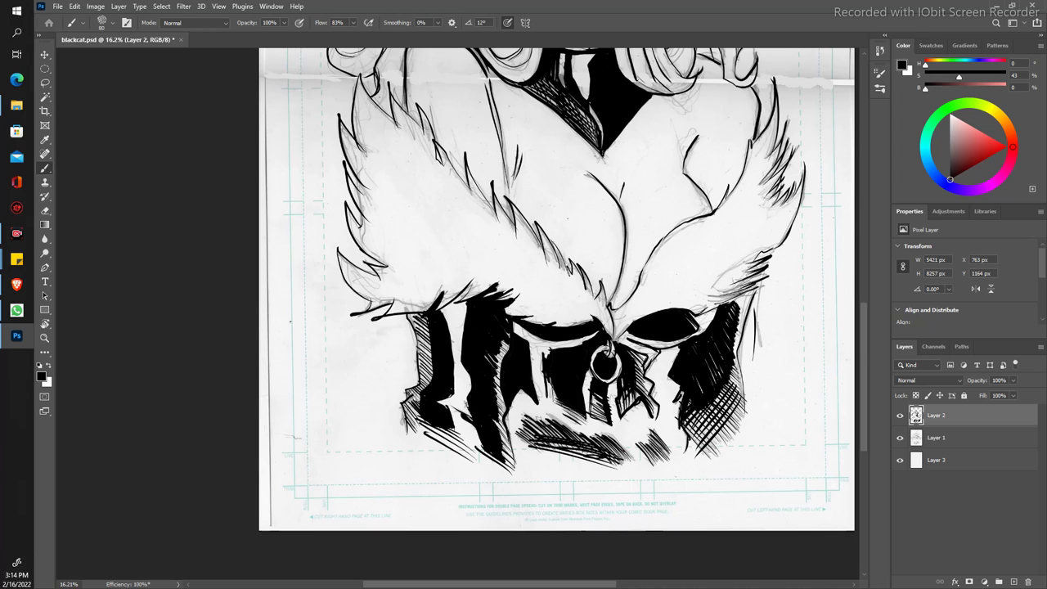
{"action": "left_click_drag", "start_coordinate": [651, 460], "coordinate": [671, 450]}
{"action": "left_click_drag", "start_coordinate": [635, 430], "coordinate": [669, 448]}
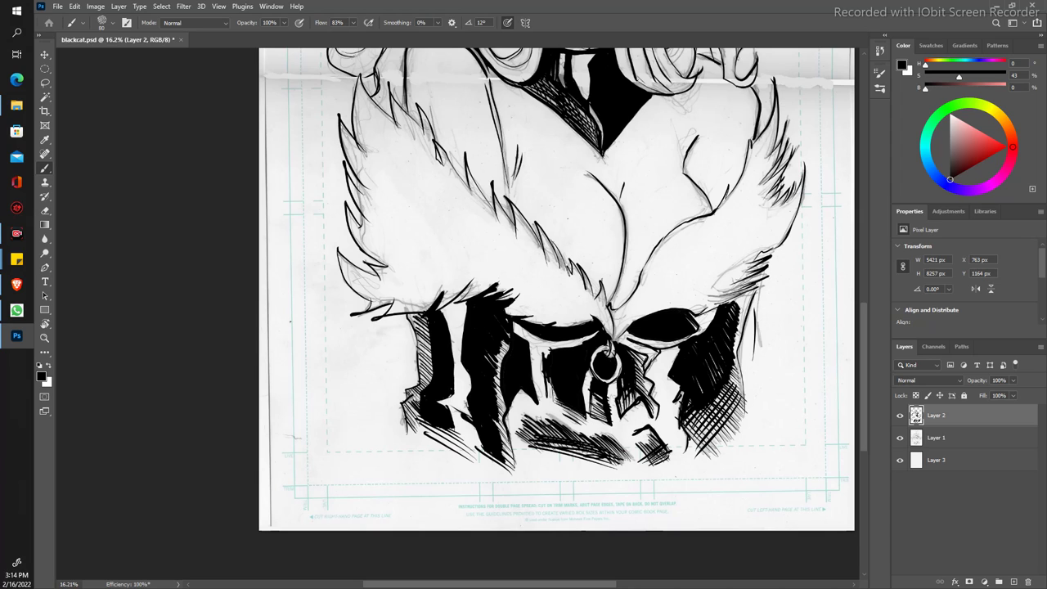
{"action": "mouse_move", "coordinate": [659, 359]}
{"action": "left_mouse_down"}
{"action": "mouse_move", "coordinate": [648, 378]}
{"action": "mouse_move", "coordinate": [662, 427]}
{"action": "mouse_move", "coordinate": [668, 357]}
{"action": "left_mouse_up"}
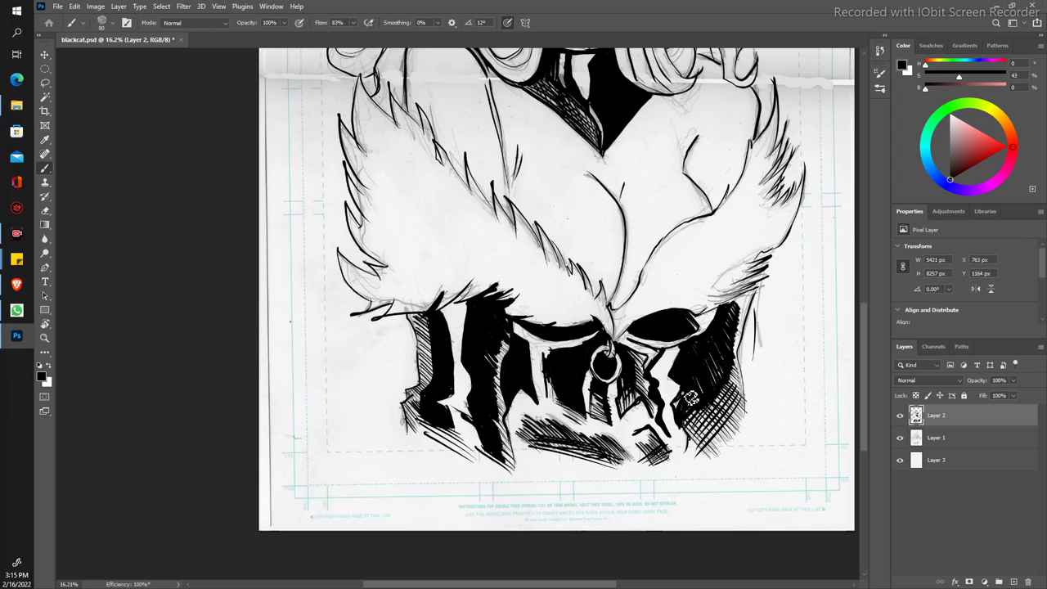
{"action": "left_click_drag", "start_coordinate": [680, 409], "coordinate": [692, 464]}
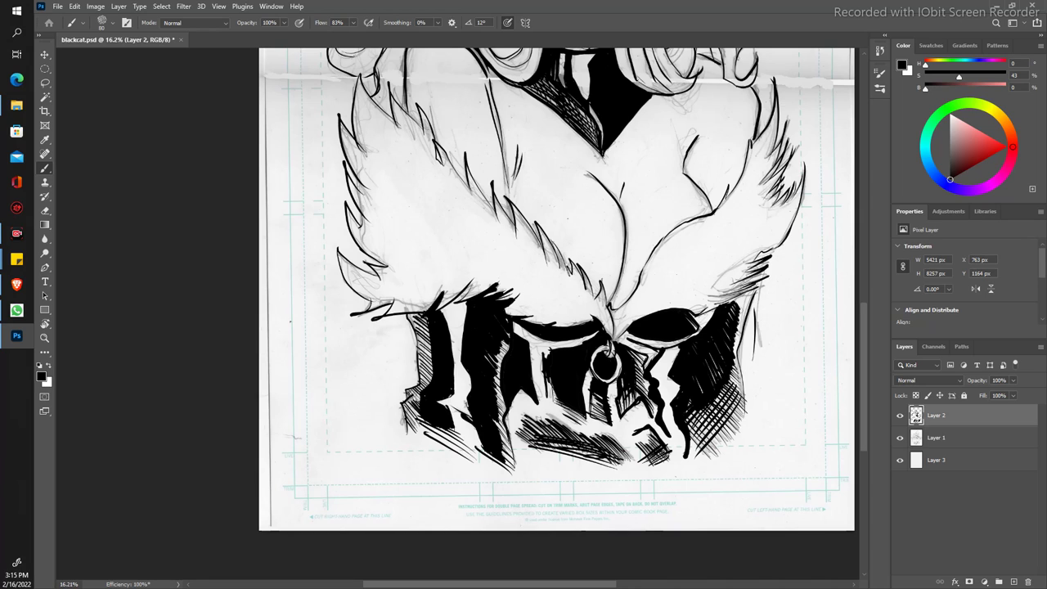
Step: Draw a curved ink line along the right fur edge, redrawing it once
{"action": "left_click_drag", "start_coordinate": [771, 255], "coordinate": [710, 286]}
{"action": "key", "text": "ctrl+z"}
{"action": "left_click_drag", "start_coordinate": [770, 255], "coordinate": [707, 286]}
{"action": "key", "text": "z"}
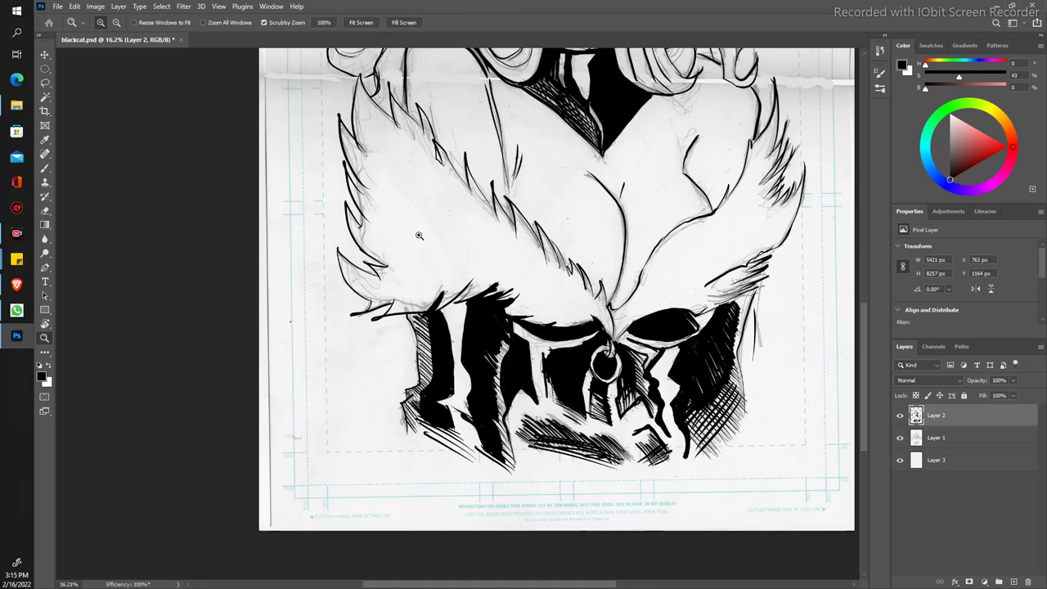
{"action": "left_click_drag", "start_coordinate": [416, 232], "coordinate": [374, 197]}
{"action": "mouse_move", "coordinate": [401, 230]}
{"action": "left_mouse_down"}
{"action": "mouse_move", "coordinate": [458, 233]}
{"action": "mouse_move", "coordinate": [418, 286]}
{"action": "left_mouse_up"}
{"action": "key", "text": "b"}
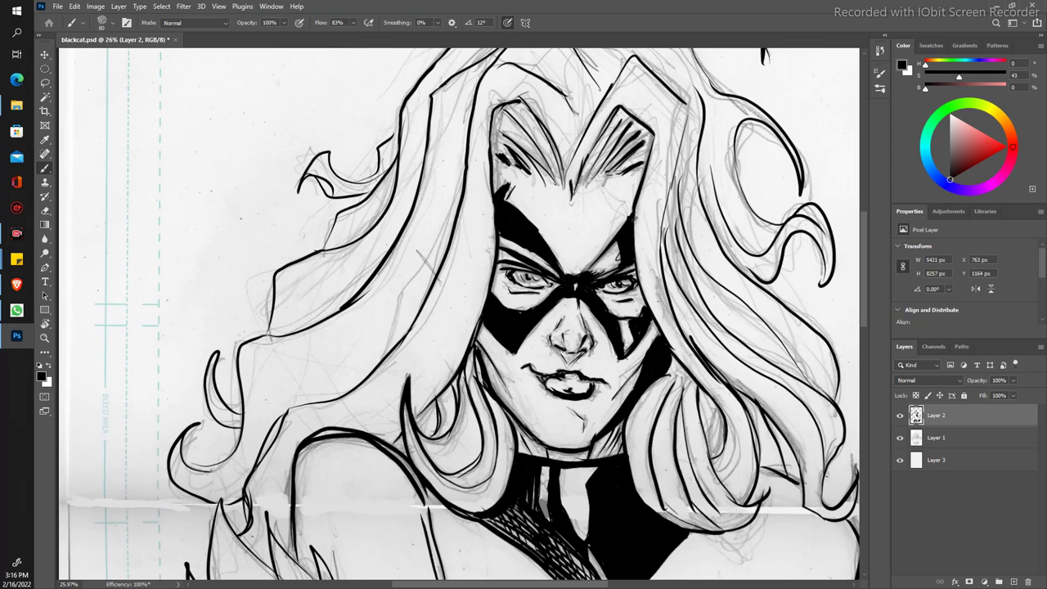
{"action": "left_click", "coordinate": [16, 284]}
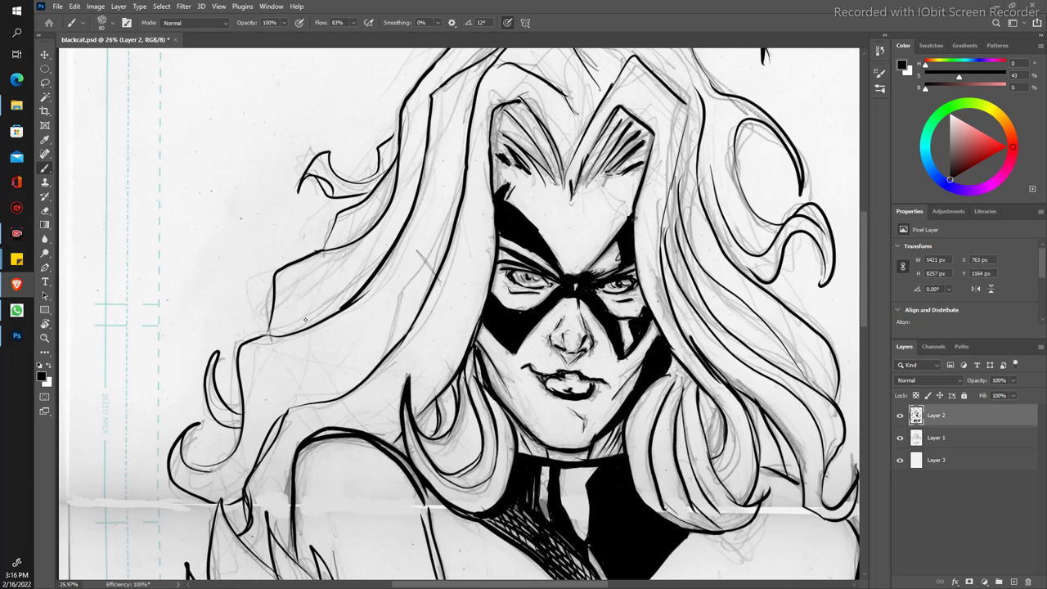
Step: Scrubby-zoom out so the whole Black Cat inked page fits the window
{"action": "key", "text": "z"}
{"action": "left_click_drag", "start_coordinate": [306, 319], "coordinate": [259, 283]}
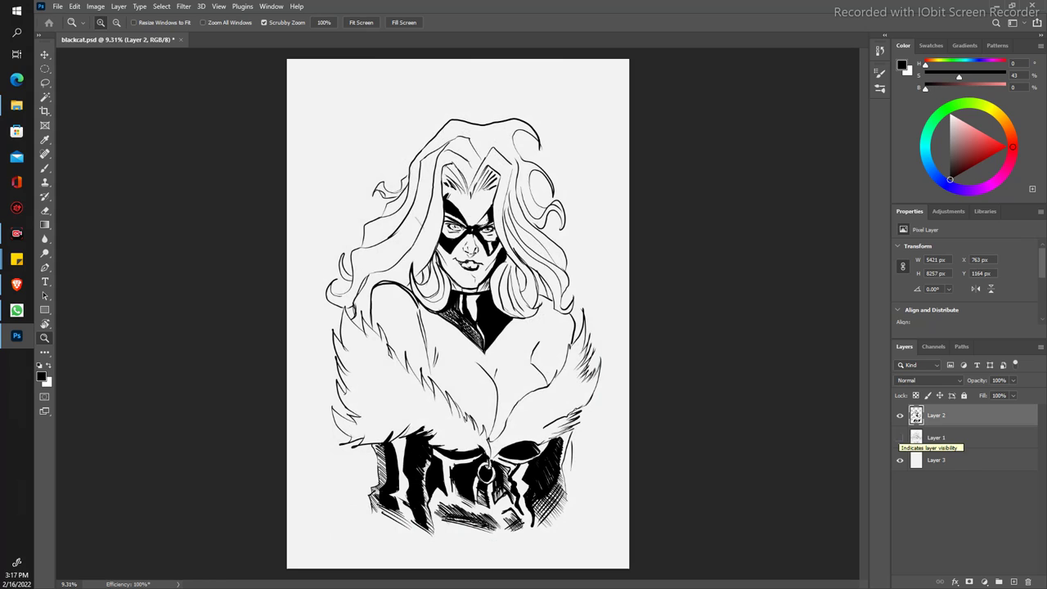
Step: Toggle Layer 2's visibility off and on, then erase stray marks beside the hair
{"action": "left_click", "coordinate": [900, 415]}
{"action": "left_click", "coordinate": [900, 415]}
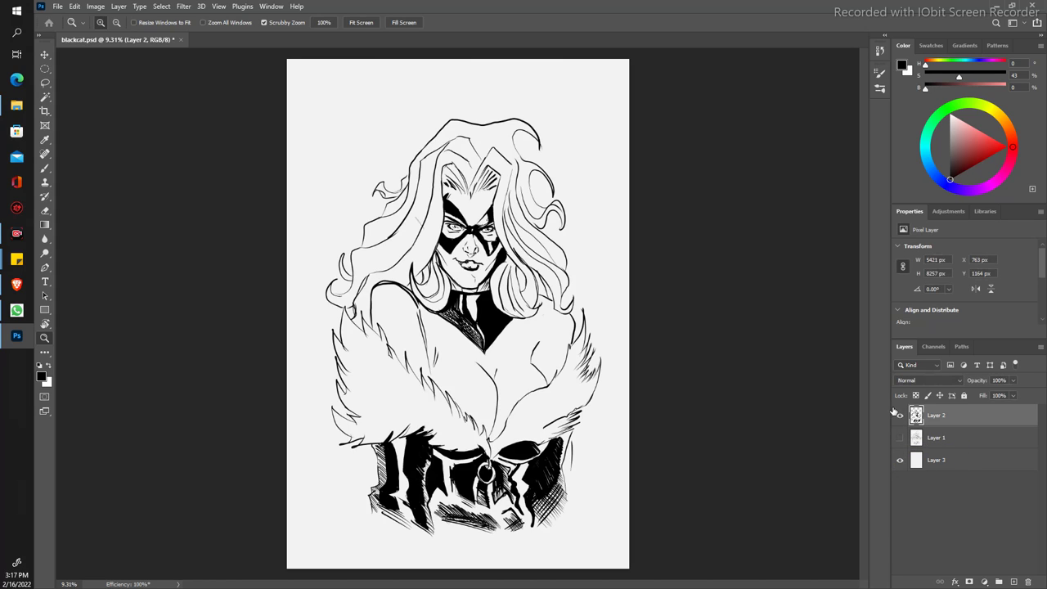
{"action": "left_click_drag", "start_coordinate": [396, 268], "coordinate": [368, 156]}
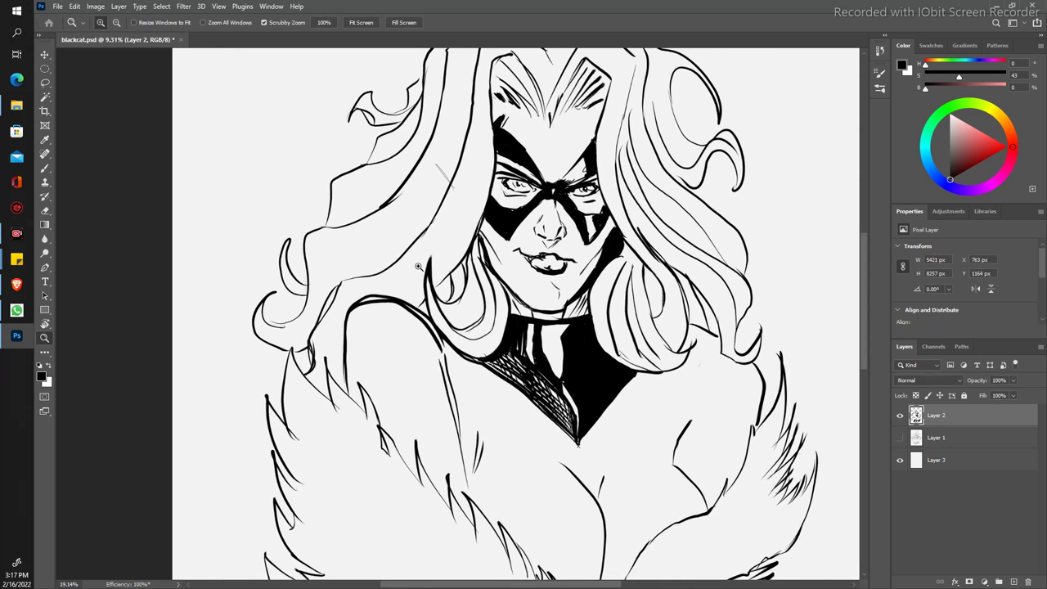
{"action": "scroll", "coordinate": [367, 157], "scroll_direction": "up", "scroll_amount": 2}
{"action": "key", "text": "e"}
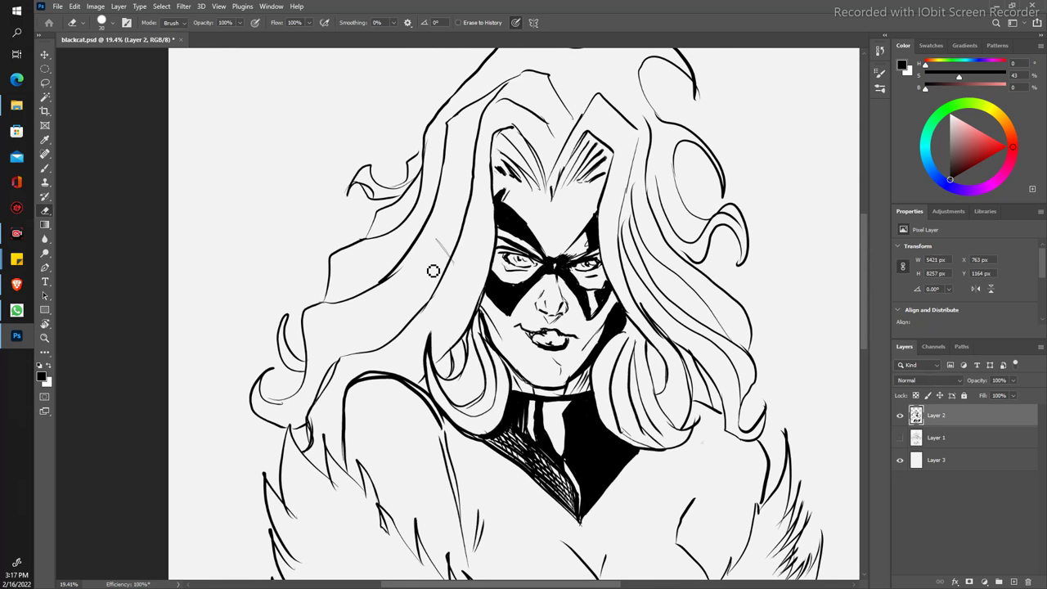
{"action": "left_click_drag", "start_coordinate": [445, 245], "coordinate": [448, 259]}
Step: Zoom in on the fur and shoulders and erase a small piece of the fur line
{"action": "key", "text": "z"}
{"action": "mouse_move", "coordinate": [409, 300]}
{"action": "left_mouse_down"}
{"action": "mouse_move", "coordinate": [344, 199]}
{"action": "mouse_move", "coordinate": [371, 228]}
{"action": "left_mouse_up"}
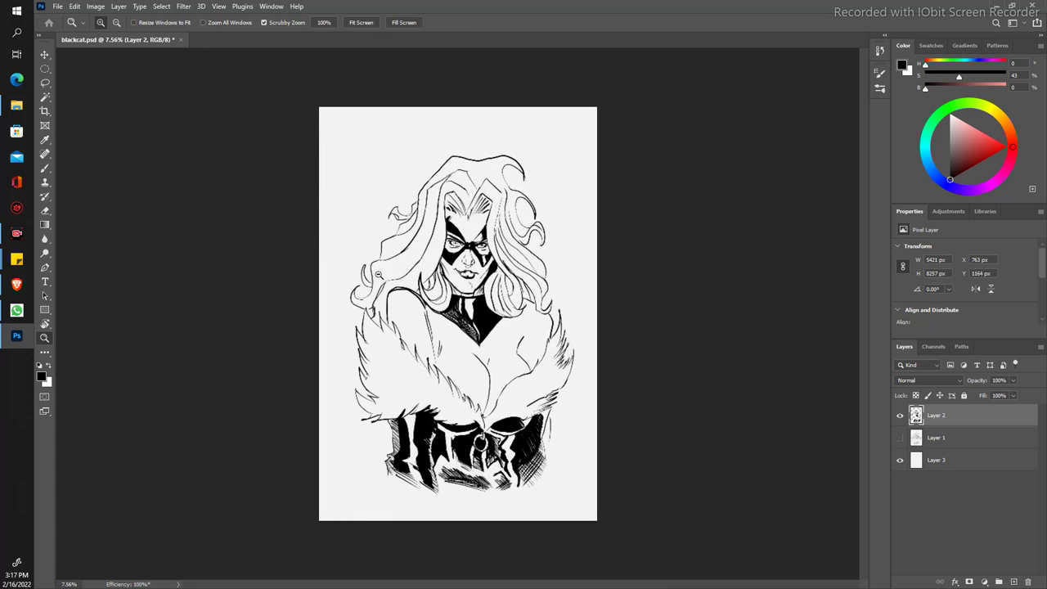
{"action": "left_click_drag", "start_coordinate": [384, 289], "coordinate": [371, 264]}
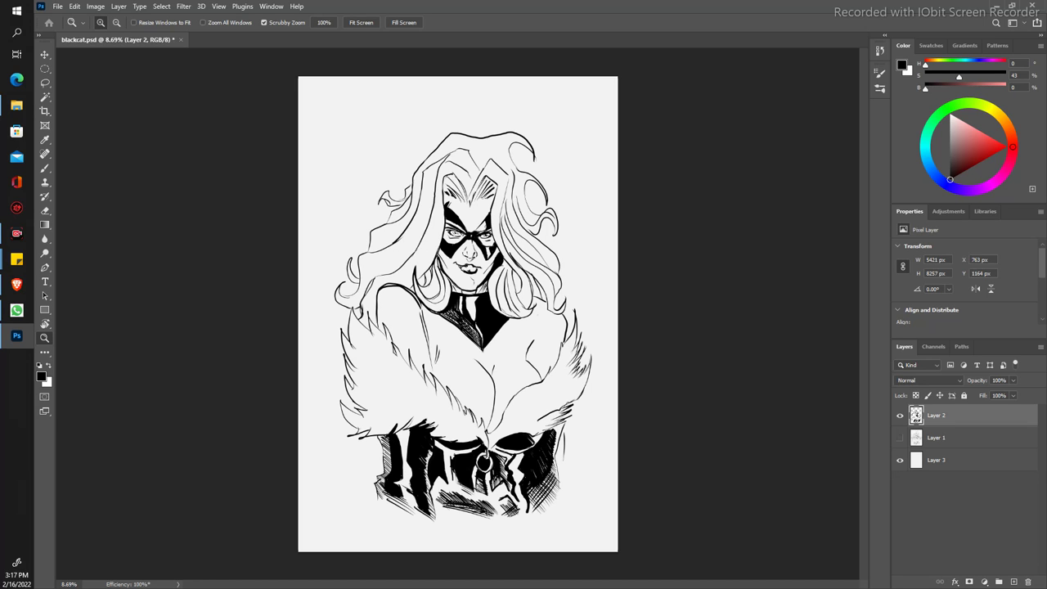
{"action": "left_click_drag", "start_coordinate": [386, 348], "coordinate": [413, 349]}
{"action": "key", "text": "e"}
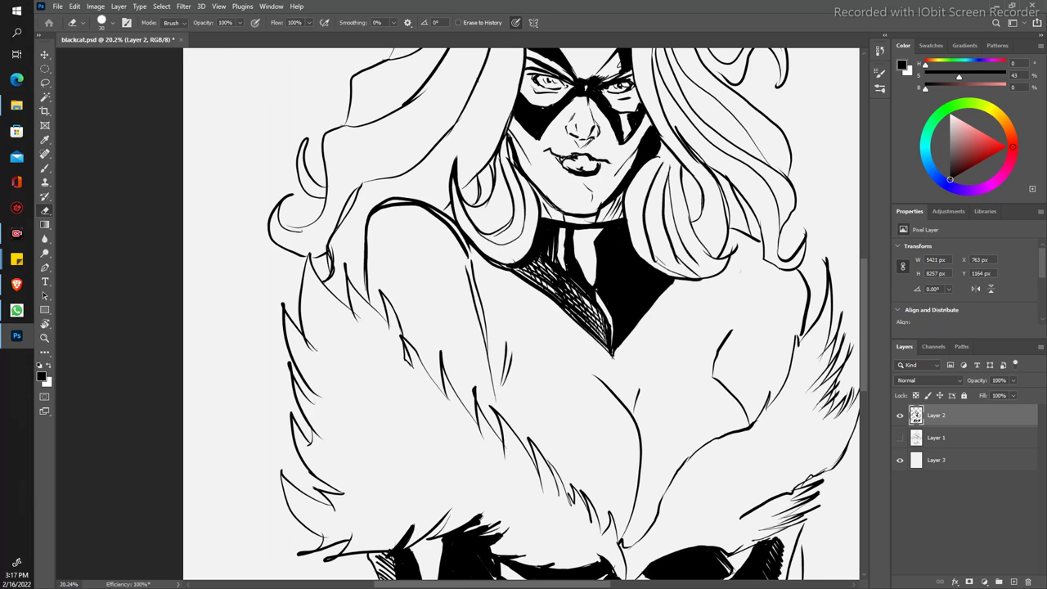
{"action": "left_click_drag", "start_coordinate": [506, 358], "coordinate": [508, 375]}
{"action": "left_click", "coordinate": [74, 5]}
{"action": "key", "text": "b"}
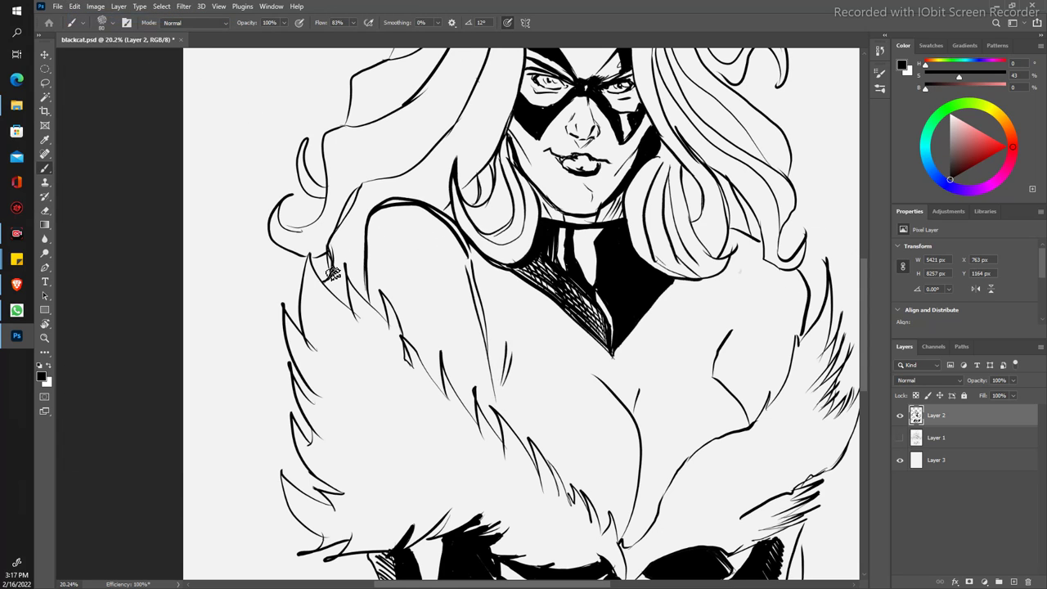
Step: Thicken the left shoulder, face and mask outlines, forehead V and right hair line
{"action": "left_click_drag", "start_coordinate": [367, 283], "coordinate": [473, 259]}
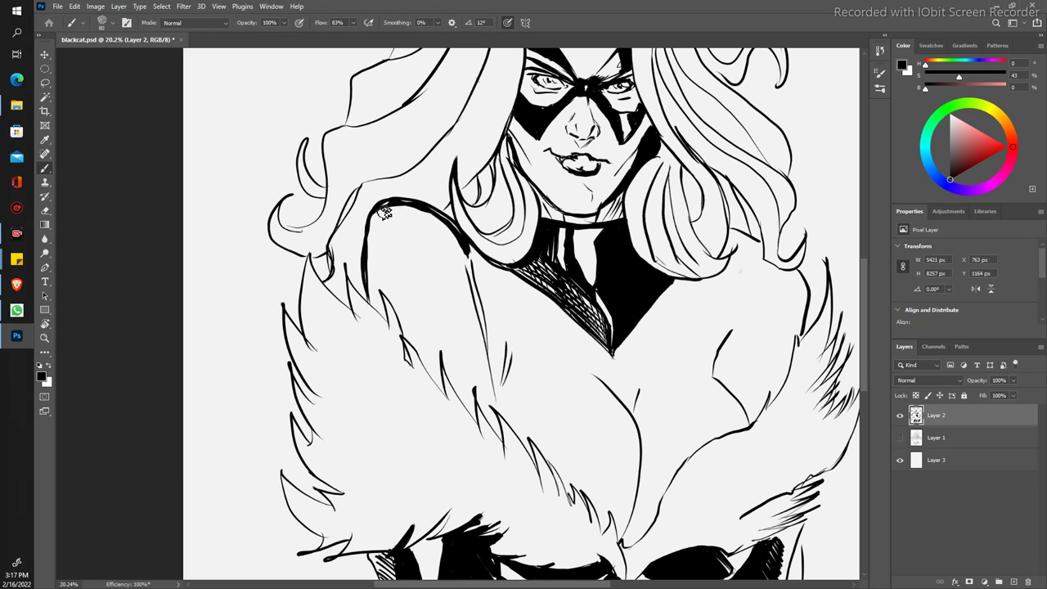
{"action": "mouse_move", "coordinate": [460, 239]}
{"action": "left_mouse_down"}
{"action": "mouse_move", "coordinate": [370, 295]}
{"action": "mouse_move", "coordinate": [377, 206]}
{"action": "mouse_move", "coordinate": [362, 352]}
{"action": "left_mouse_up"}
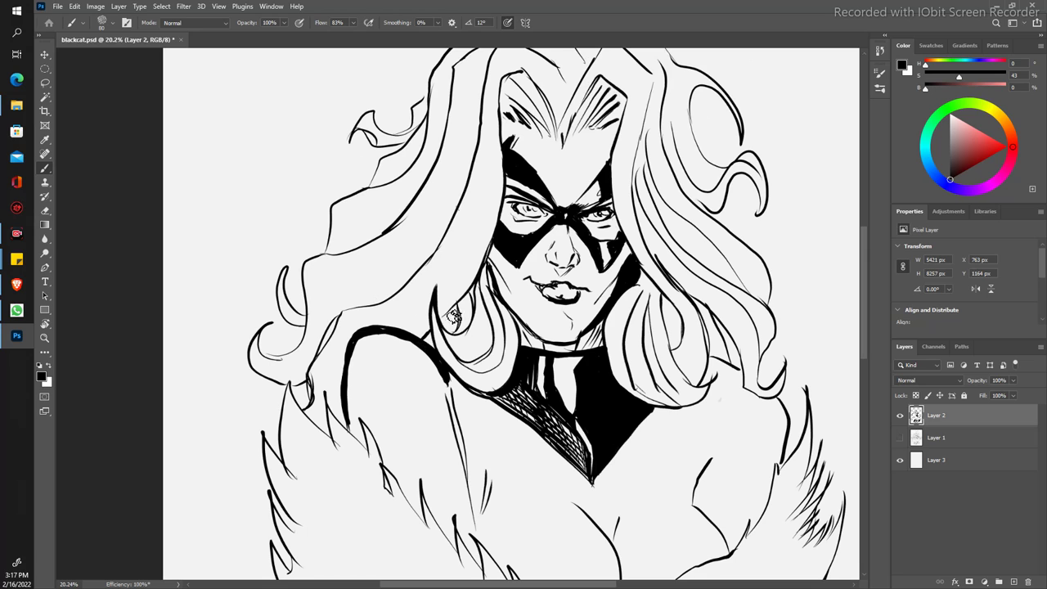
{"action": "mouse_move", "coordinate": [481, 288]}
{"action": "left_mouse_down"}
{"action": "mouse_move", "coordinate": [506, 201]}
{"action": "mouse_move", "coordinate": [502, 135]}
{"action": "mouse_move", "coordinate": [465, 296]}
{"action": "mouse_move", "coordinate": [479, 233]}
{"action": "mouse_move", "coordinate": [504, 247]}
{"action": "mouse_move", "coordinate": [523, 301]}
{"action": "left_mouse_up"}
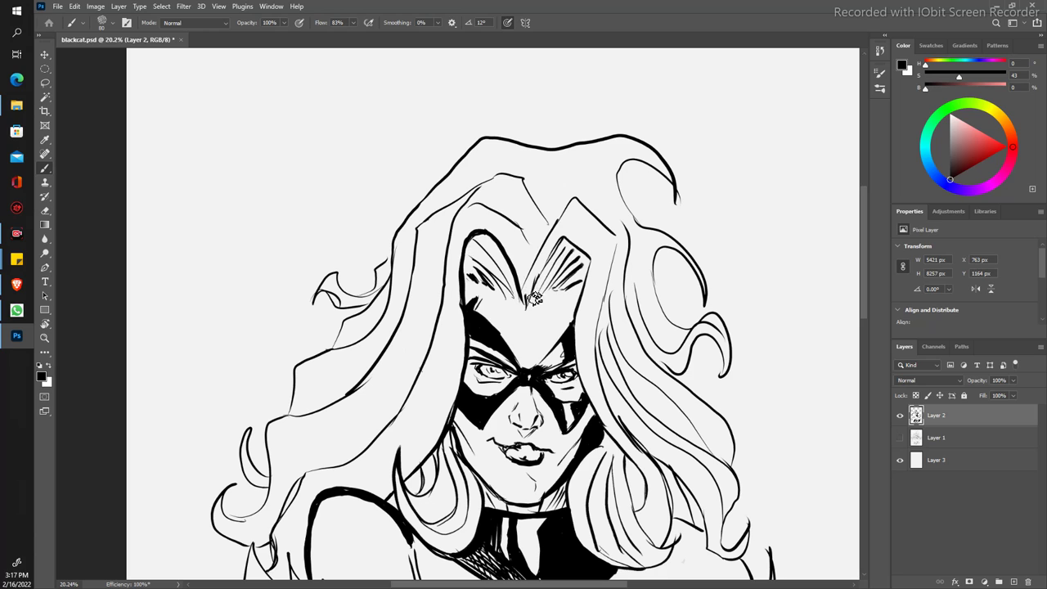
{"action": "mouse_move", "coordinate": [538, 288]}
{"action": "left_mouse_down"}
{"action": "mouse_move", "coordinate": [572, 239]}
{"action": "mouse_move", "coordinate": [592, 272]}
{"action": "mouse_move", "coordinate": [579, 348]}
{"action": "mouse_move", "coordinate": [593, 404]}
{"action": "left_mouse_up"}
{"action": "left_click_drag", "start_coordinate": [623, 452], "coordinate": [646, 508]}
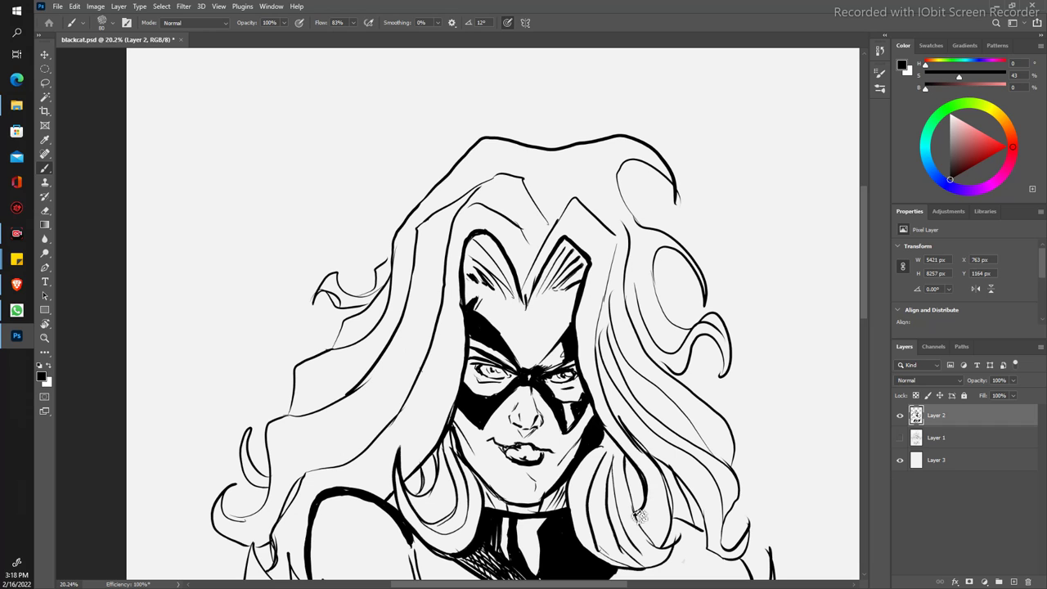
Step: Erase the leftover piece of the arm line
{"action": "key", "text": "z"}
{"action": "mouse_move", "coordinate": [404, 332]}
{"action": "left_mouse_down"}
{"action": "mouse_move", "coordinate": [349, 266]}
{"action": "mouse_move", "coordinate": [352, 286]}
{"action": "mouse_move", "coordinate": [491, 442]}
{"action": "mouse_move", "coordinate": [482, 332]}
{"action": "left_mouse_up"}
{"action": "key", "text": "b"}
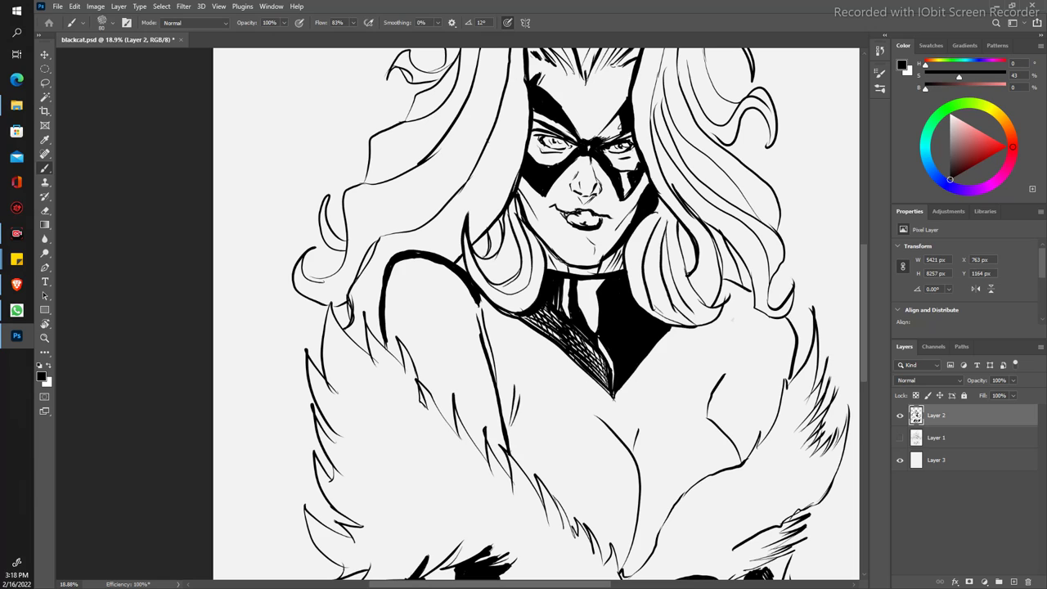
{"action": "key", "text": "e"}
{"action": "left_click_drag", "start_coordinate": [482, 313], "coordinate": [493, 344]}
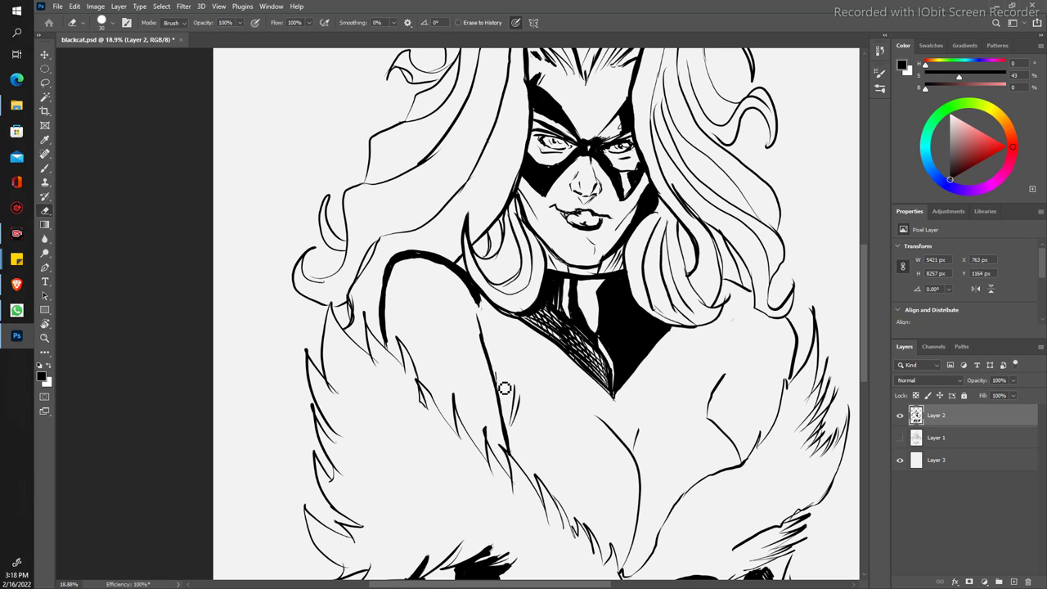
{"action": "left_click_drag", "start_coordinate": [487, 333], "coordinate": [480, 322]}
{"action": "key", "text": "b"}
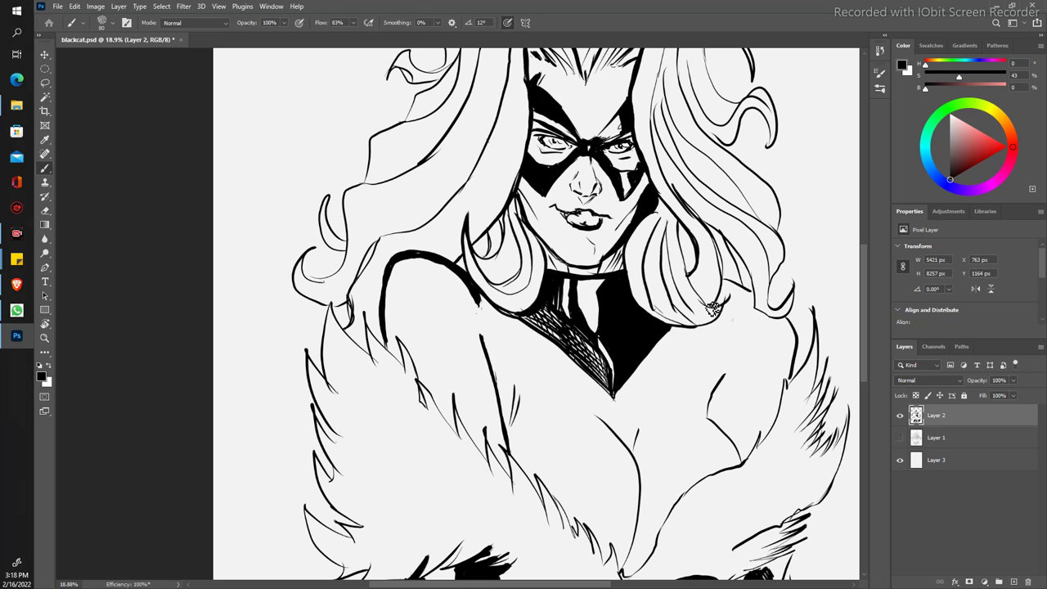
Step: Thicken the hair strand beside the face and fit the drawing in view
{"action": "left_click_drag", "start_coordinate": [720, 318], "coordinate": [710, 234]}
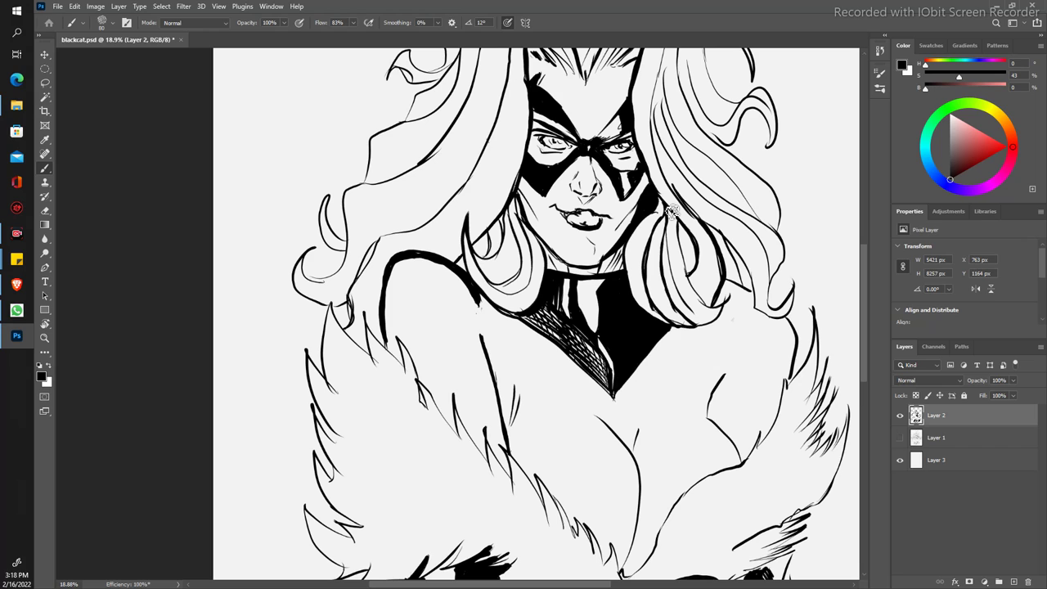
{"action": "key", "text": "z"}
{"action": "key", "text": "ctrl+0"}
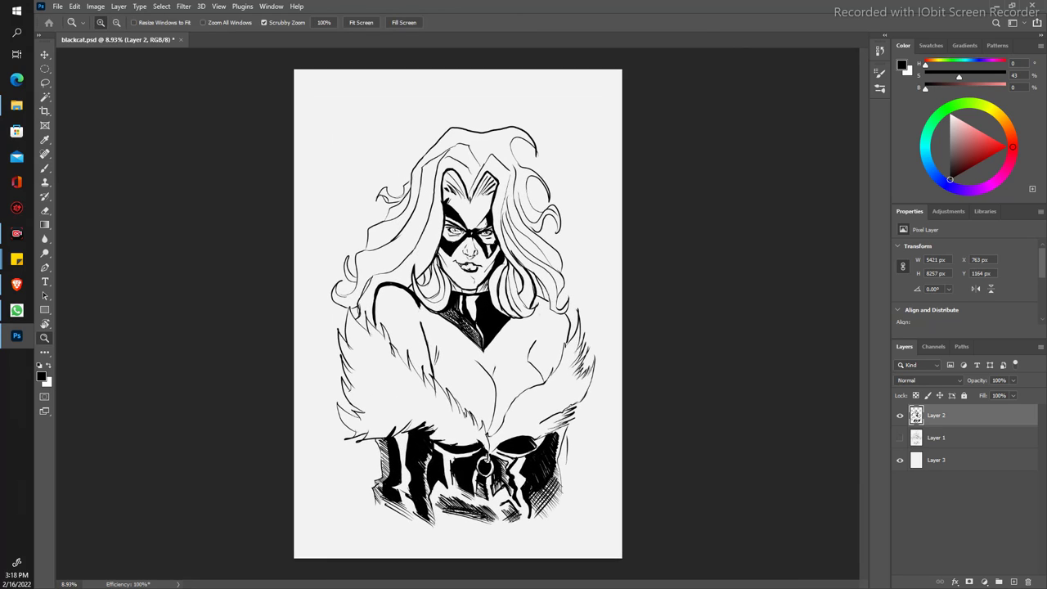
Step: Undo the last brush stroke with Edit > Undo and turn Layer 1's pencil sketch back on
{"action": "mouse_move", "coordinate": [433, 270]}
{"action": "left_mouse_down"}
{"action": "mouse_move", "coordinate": [508, 270]}
{"action": "mouse_move", "coordinate": [472, 324]}
{"action": "left_mouse_up"}
{"action": "key", "text": "b"}
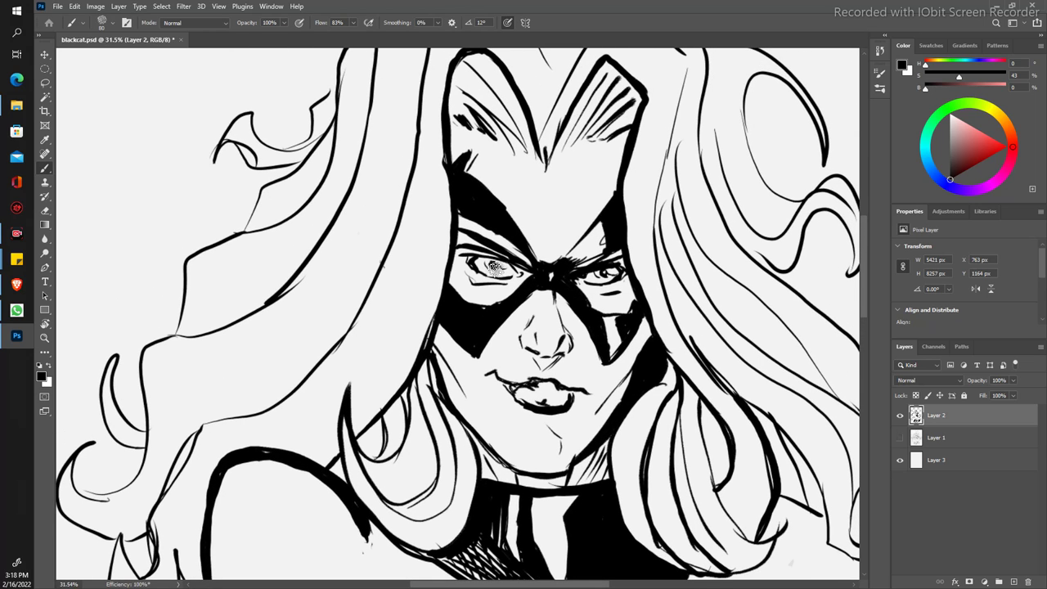
{"action": "left_click", "coordinate": [74, 6]}
{"action": "key", "text": "Escape"}
{"action": "left_click", "coordinate": [75, 6]}
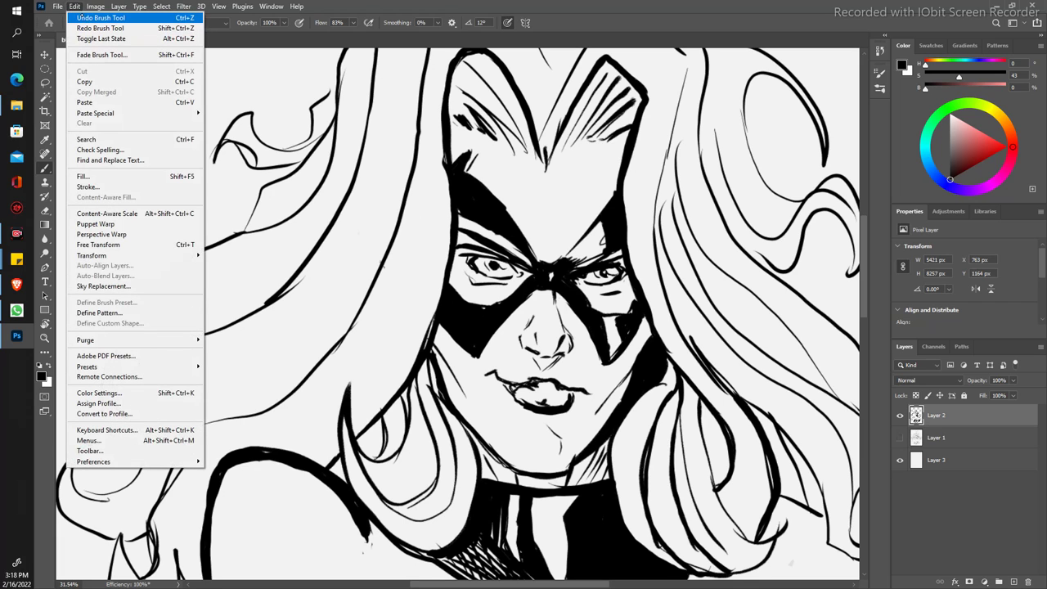
{"action": "left_click", "coordinate": [90, 17]}
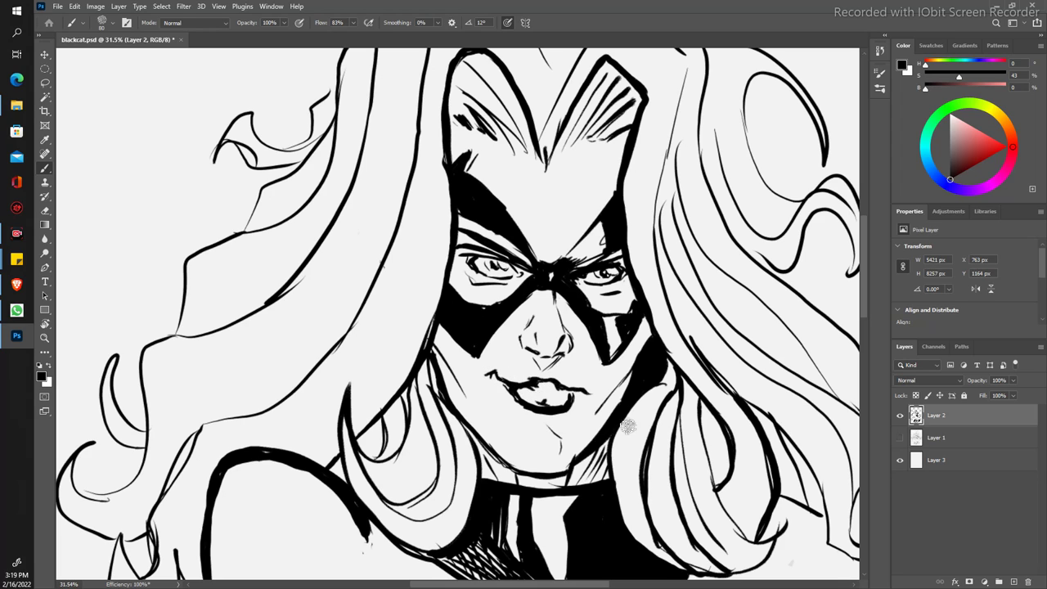
{"action": "left_click", "coordinate": [899, 439]}
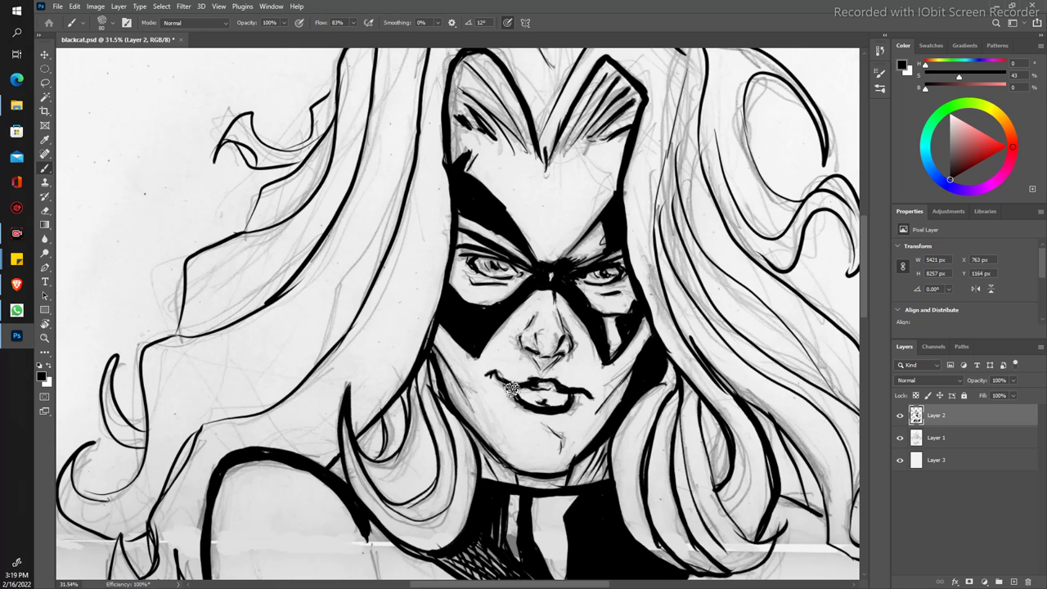
Step: Draw a curved line at the lips' left corner and crosshatch the neck band
{"action": "left_click_drag", "start_coordinate": [487, 373], "coordinate": [513, 386]}
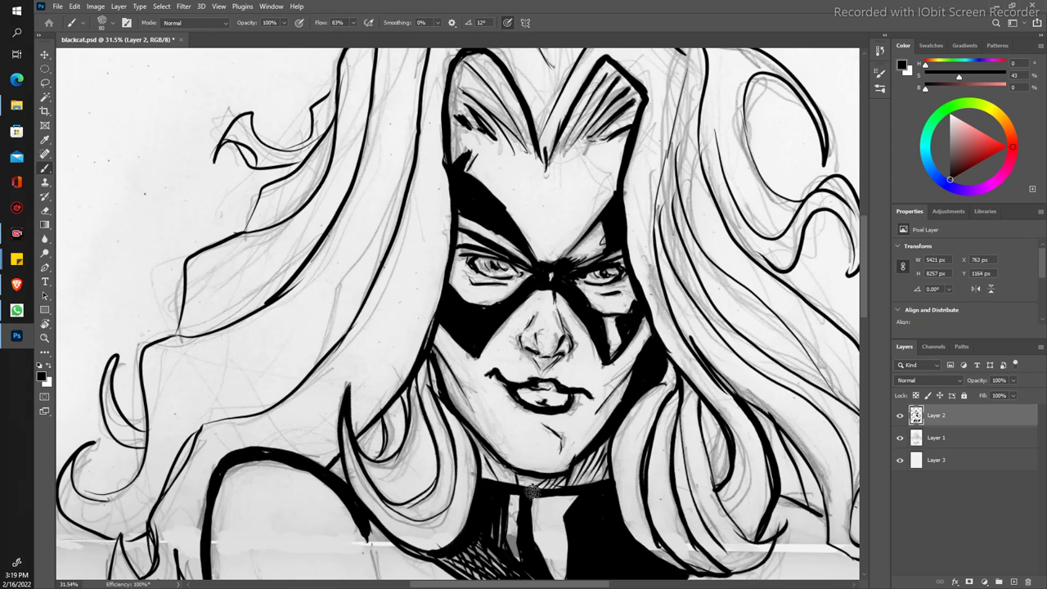
{"action": "left_click_drag", "start_coordinate": [540, 492], "coordinate": [565, 473]}
{"action": "key", "text": "z"}
{"action": "key", "text": "ctrl+0"}
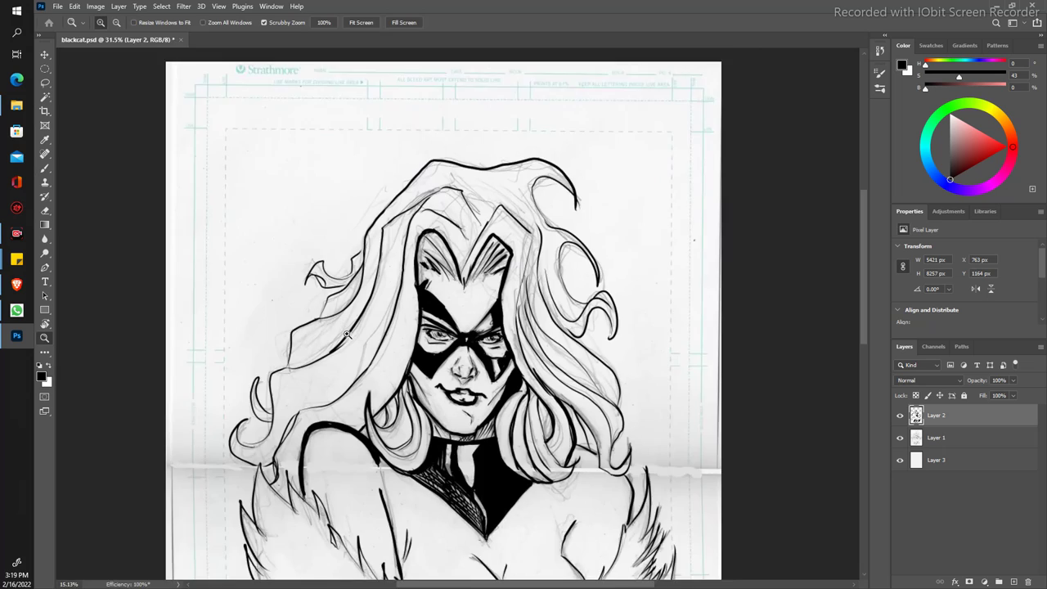
{"action": "left_click_drag", "start_coordinate": [331, 313], "coordinate": [341, 299]}
{"action": "key", "text": "b"}
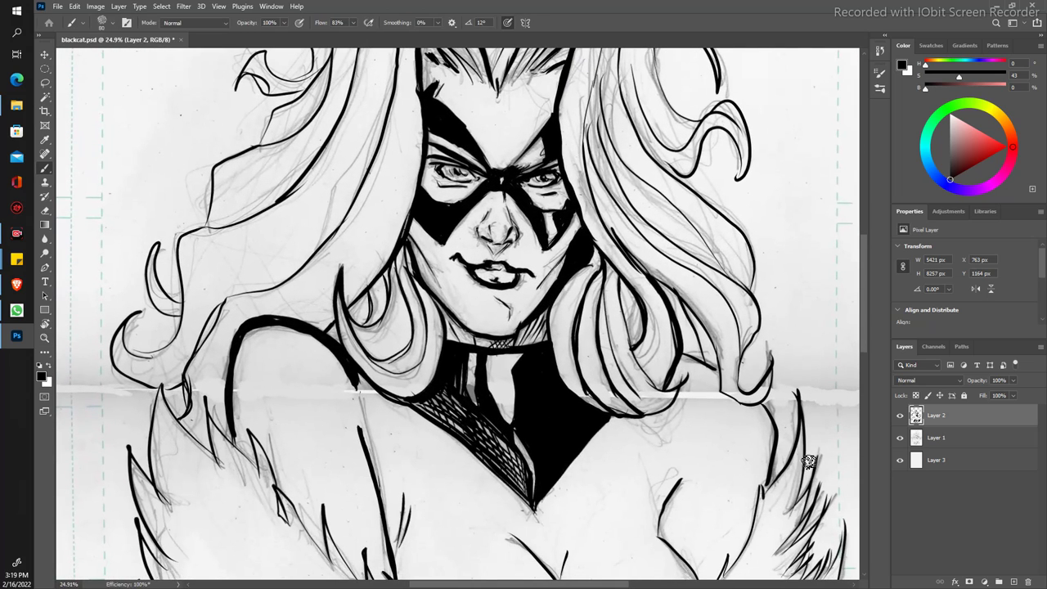
Step: Erase white highlight lines, a loop and small stripes into the black collar
{"action": "key", "text": "e"}
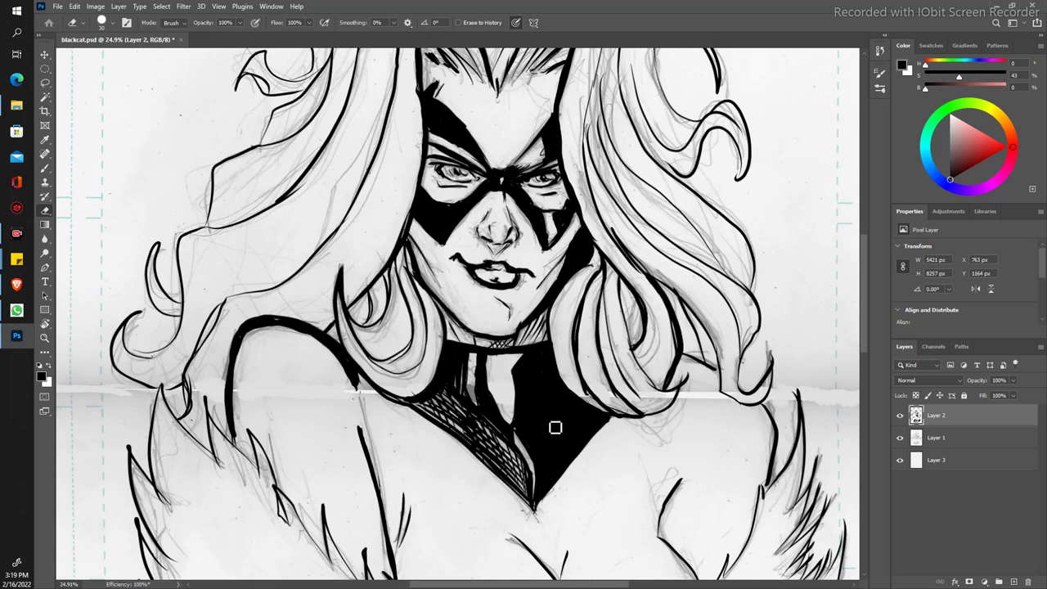
{"action": "mouse_move", "coordinate": [540, 423]}
{"action": "left_mouse_down"}
{"action": "mouse_move", "coordinate": [569, 413]}
{"action": "mouse_move", "coordinate": [540, 426]}
{"action": "left_mouse_up"}
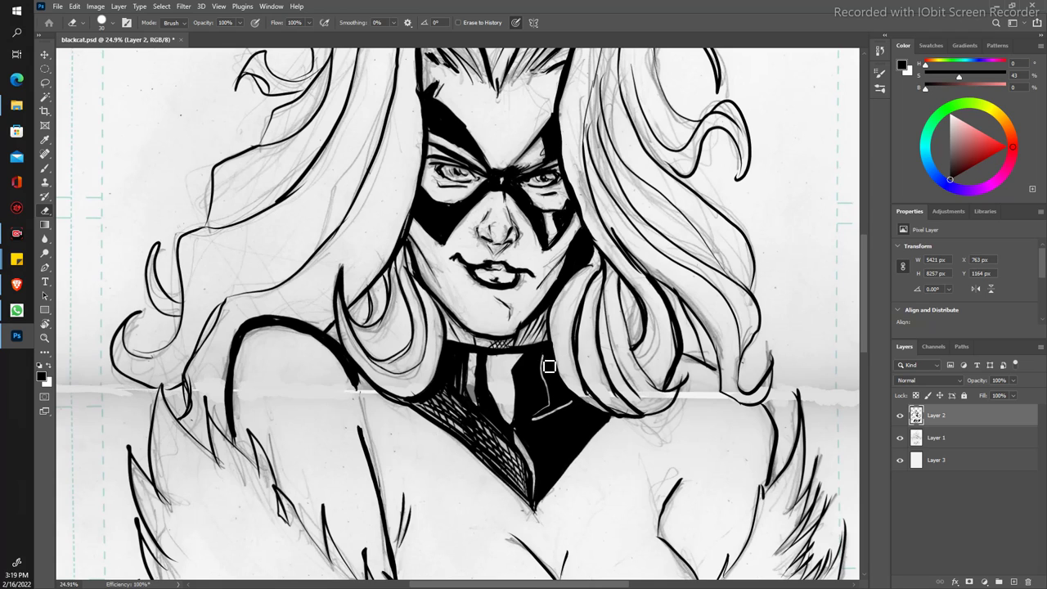
{"action": "mouse_move", "coordinate": [539, 373]}
{"action": "left_mouse_down"}
{"action": "mouse_move", "coordinate": [548, 378]}
{"action": "mouse_move", "coordinate": [547, 361]}
{"action": "left_mouse_up"}
{"action": "mouse_move", "coordinate": [564, 455]}
{"action": "left_mouse_down"}
{"action": "mouse_move", "coordinate": [562, 427]}
{"action": "mouse_move", "coordinate": [579, 428]}
{"action": "mouse_move", "coordinate": [561, 432]}
{"action": "mouse_move", "coordinate": [562, 467]}
{"action": "left_mouse_up"}
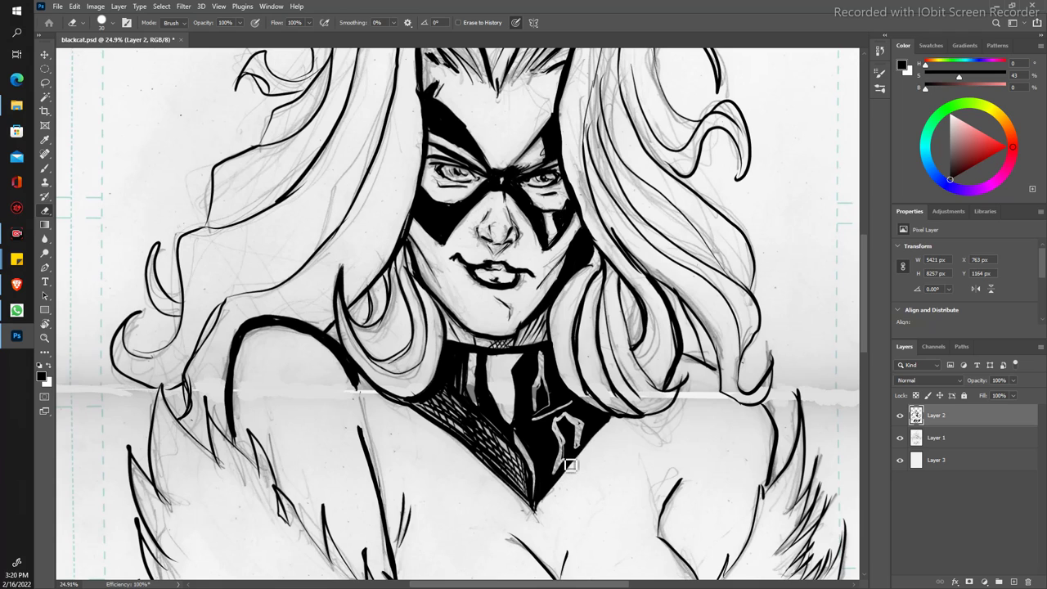
{"action": "key", "text": "ctrl+z"}
{"action": "left_click_drag", "start_coordinate": [564, 427], "coordinate": [584, 439]}
{"action": "mouse_move", "coordinate": [482, 384]}
{"action": "left_mouse_down"}
{"action": "mouse_move", "coordinate": [481, 438]}
{"action": "mouse_move", "coordinate": [461, 413]}
{"action": "mouse_move", "coordinate": [474, 423]}
{"action": "left_mouse_up"}
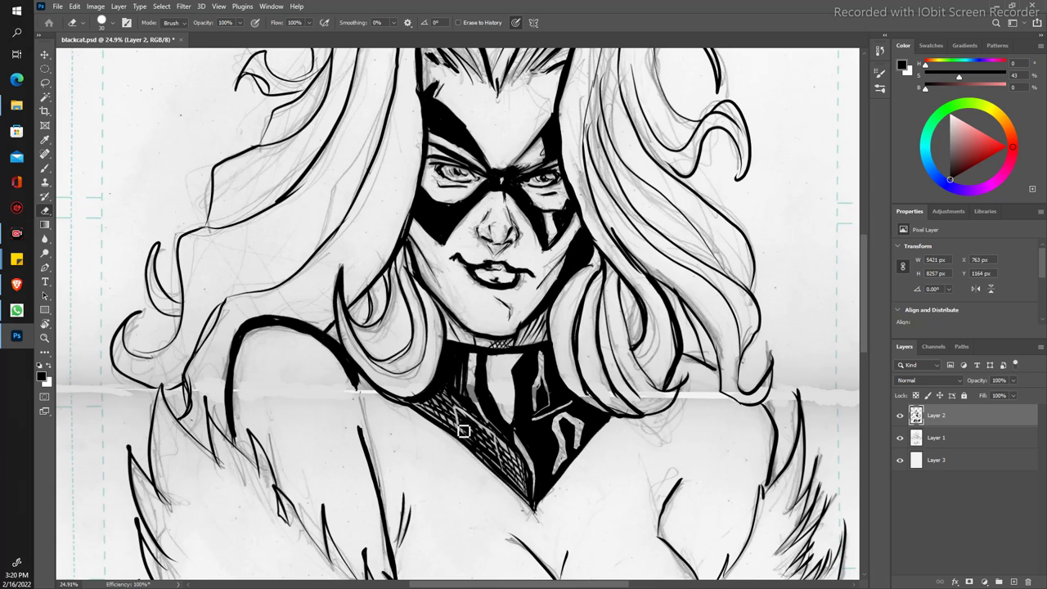
{"action": "mouse_move", "coordinate": [474, 424]}
{"action": "left_mouse_down"}
{"action": "mouse_move", "coordinate": [478, 442]}
{"action": "mouse_move", "coordinate": [499, 435]}
{"action": "left_mouse_up"}
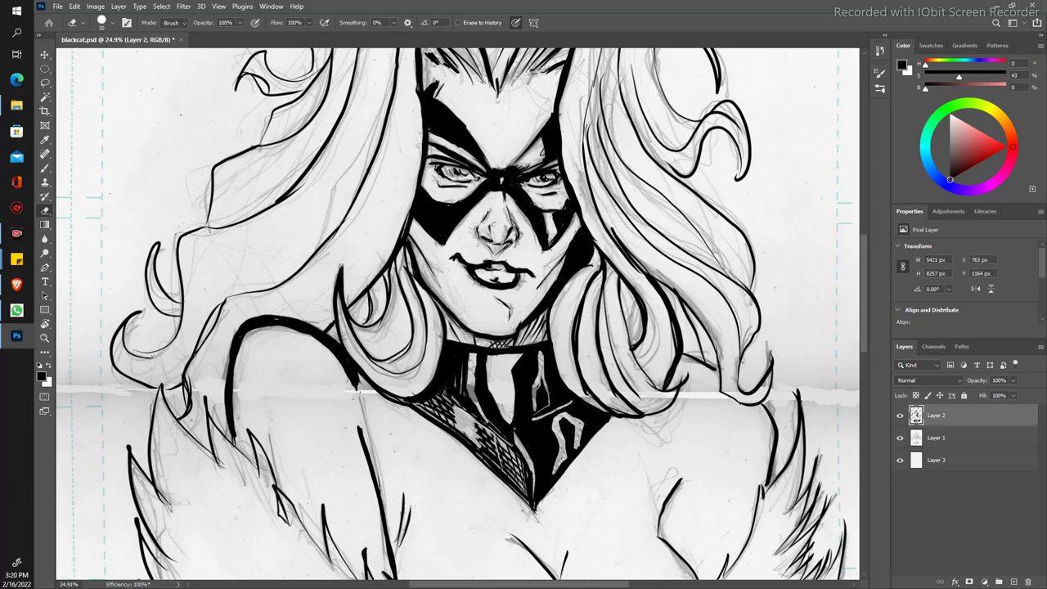
{"action": "key", "text": "b"}
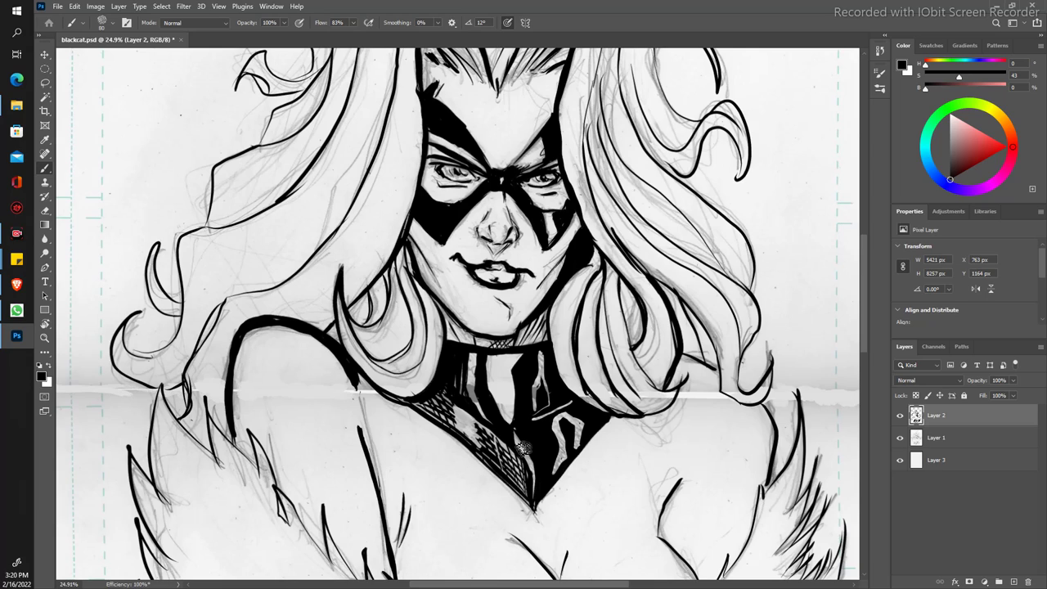
{"action": "key", "text": "z"}
{"action": "mouse_move", "coordinate": [384, 301]}
{"action": "left_mouse_down"}
{"action": "mouse_move", "coordinate": [347, 266]}
{"action": "mouse_move", "coordinate": [343, 276]}
{"action": "mouse_move", "coordinate": [383, 329]}
{"action": "left_mouse_up"}
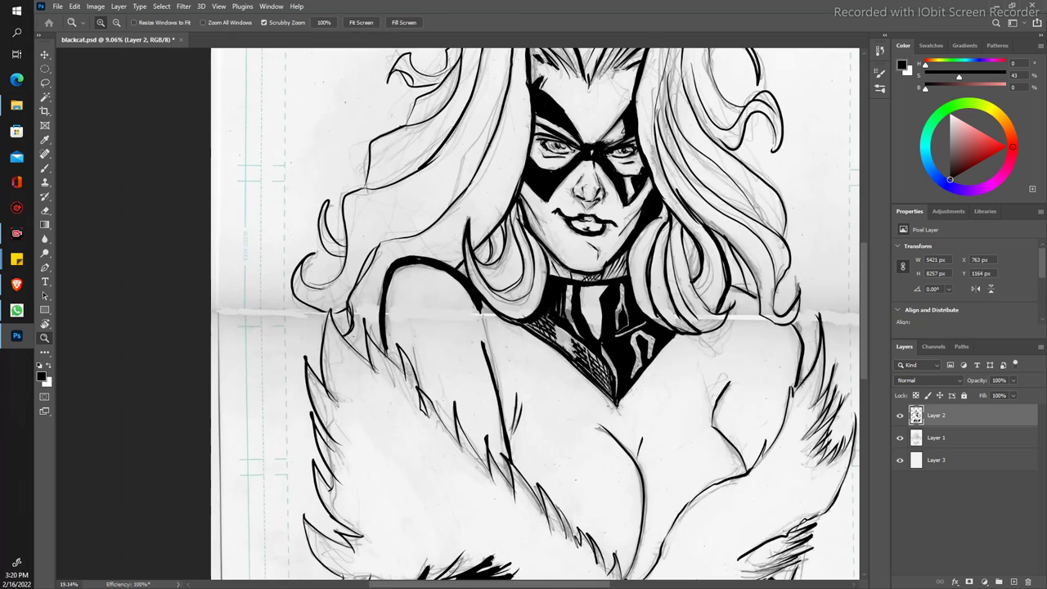
Step: Erase part of the thick left shoulder line to thin it
{"action": "key", "text": "b"}
{"action": "key", "text": "e"}
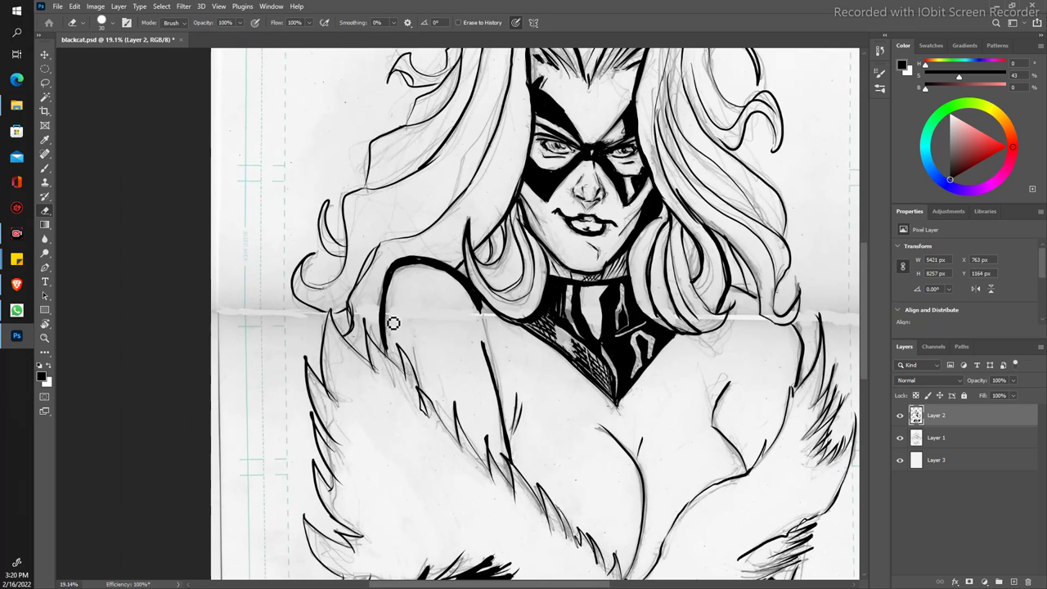
{"action": "mouse_move", "coordinate": [390, 303]}
{"action": "left_mouse_down"}
{"action": "mouse_move", "coordinate": [394, 354]}
{"action": "mouse_move", "coordinate": [397, 292]}
{"action": "left_mouse_up"}
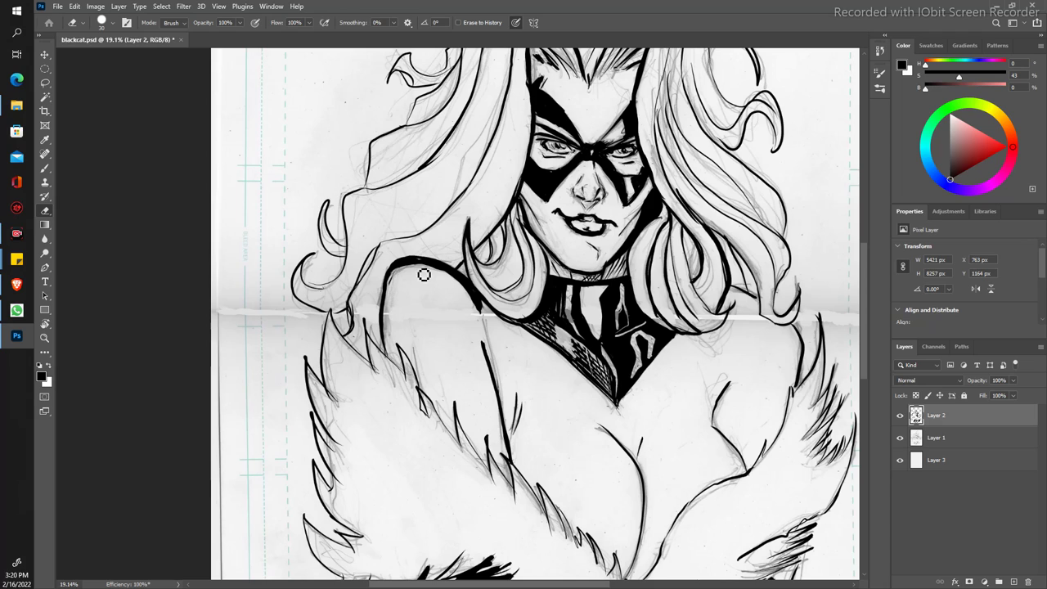
{"action": "mouse_move", "coordinate": [404, 273]}
{"action": "left_mouse_down"}
{"action": "mouse_move", "coordinate": [450, 277]}
{"action": "mouse_move", "coordinate": [479, 311]}
{"action": "mouse_move", "coordinate": [422, 271]}
{"action": "mouse_move", "coordinate": [452, 276]}
{"action": "mouse_move", "coordinate": [413, 273]}
{"action": "mouse_move", "coordinate": [473, 296]}
{"action": "left_mouse_up"}
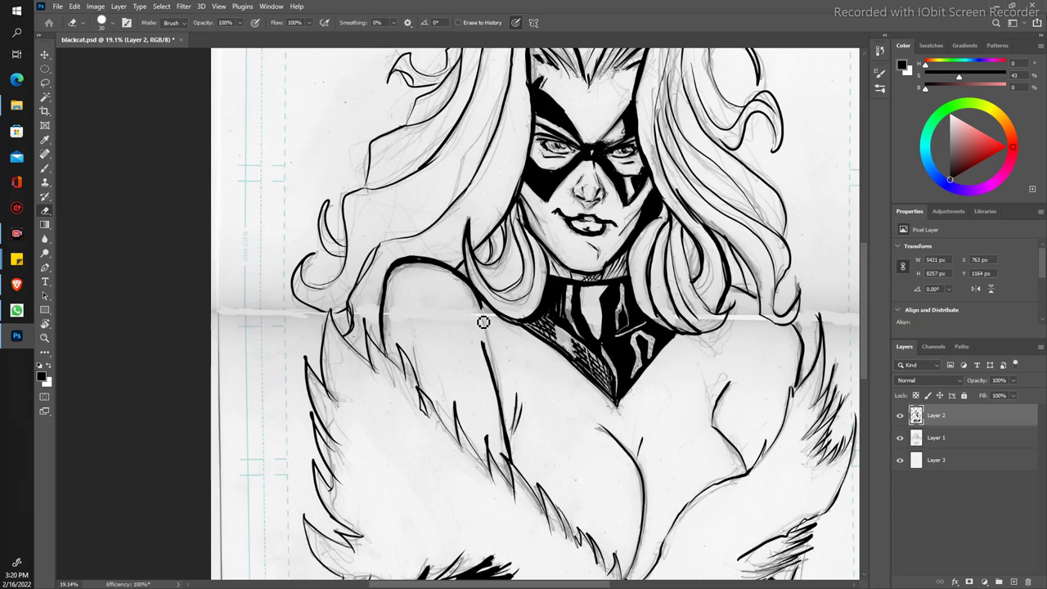
Step: Darken the right hair tip and ink the right shoulder outline, trimming its end
{"action": "key", "text": "b"}
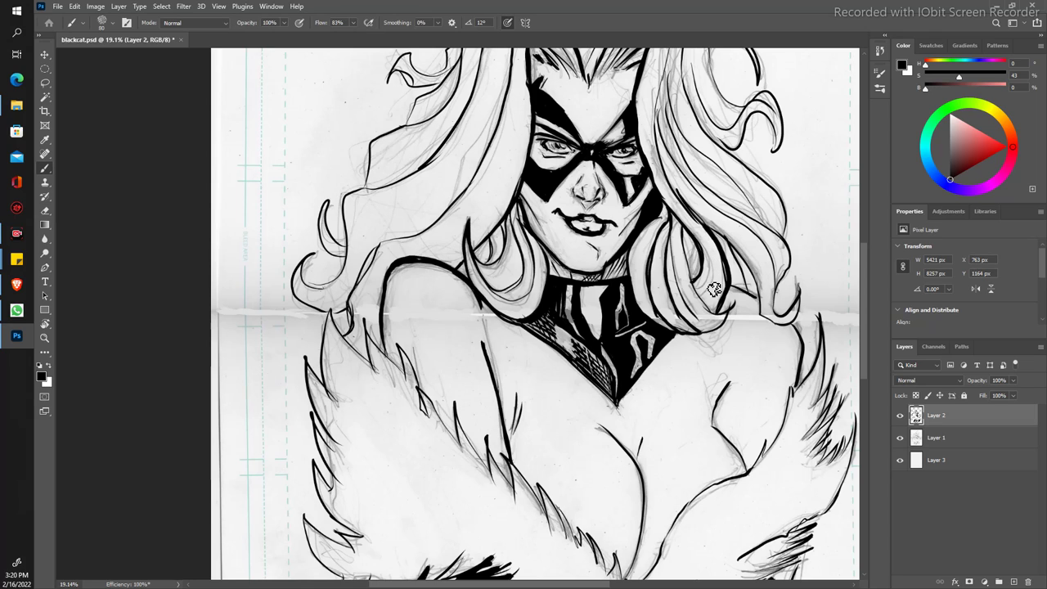
{"action": "mouse_move", "coordinate": [758, 301]}
{"action": "left_mouse_down"}
{"action": "mouse_move", "coordinate": [769, 314]}
{"action": "mouse_move", "coordinate": [721, 275]}
{"action": "mouse_move", "coordinate": [765, 311]}
{"action": "mouse_move", "coordinate": [737, 288]}
{"action": "left_mouse_up"}
{"action": "mouse_move", "coordinate": [788, 322]}
{"action": "left_mouse_down"}
{"action": "mouse_move", "coordinate": [803, 381]}
{"action": "mouse_move", "coordinate": [796, 394]}
{"action": "left_mouse_up"}
{"action": "key", "text": "e"}
{"action": "left_click", "coordinate": [797, 400]}
{"action": "left_click_drag", "start_coordinate": [788, 399], "coordinate": [795, 391]}
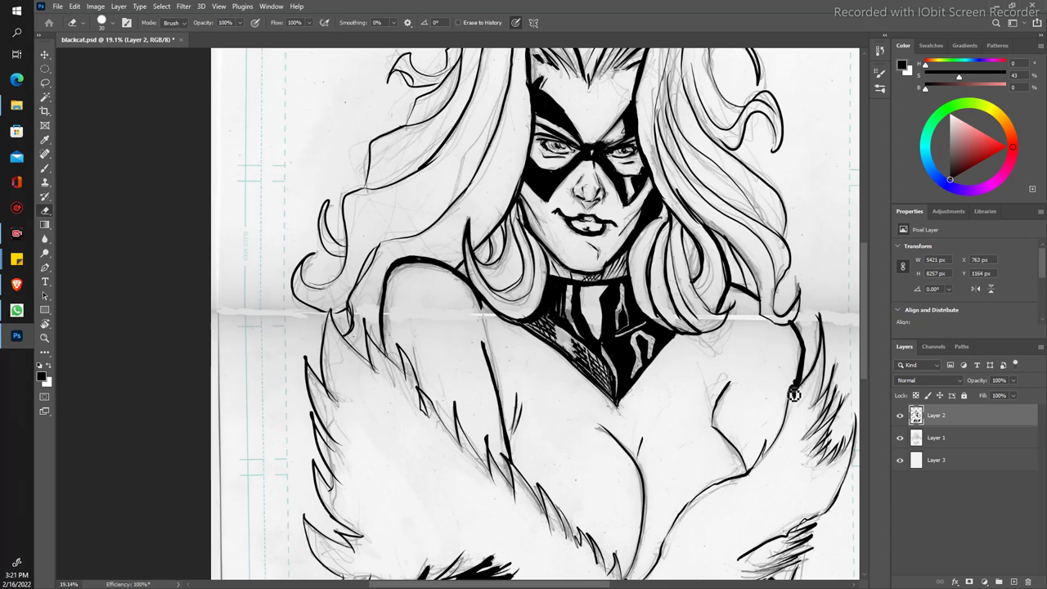
{"action": "left_click_drag", "start_coordinate": [794, 401], "coordinate": [806, 355]}
{"action": "key", "text": "z"}
{"action": "left_click_drag", "start_coordinate": [792, 327], "coordinate": [704, 327]}
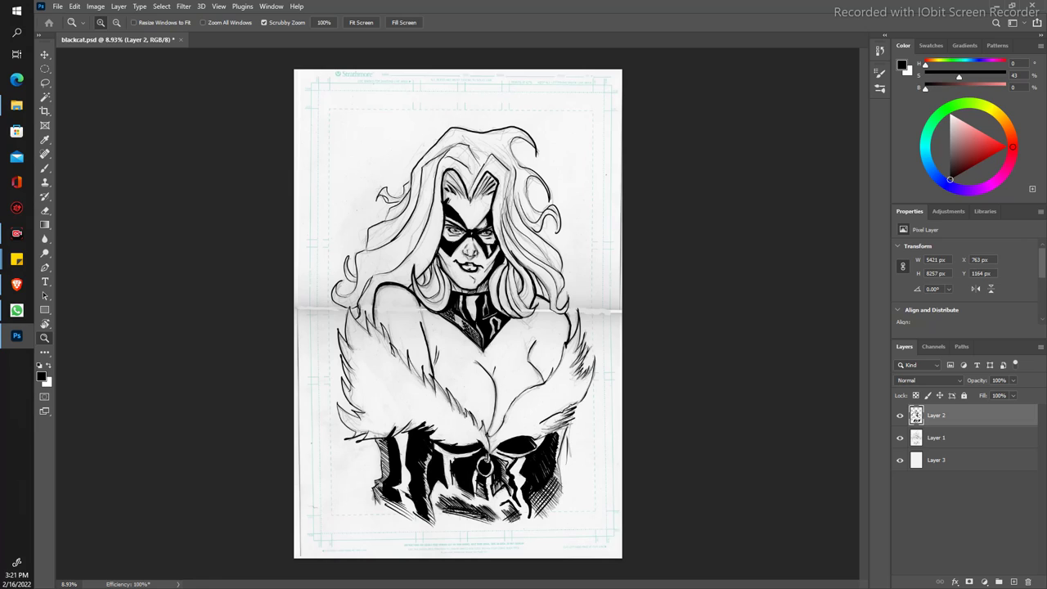
Step: Select the Eraser, then scrubby-zoom in close on the corset and lower fur
{"action": "key", "text": "e"}
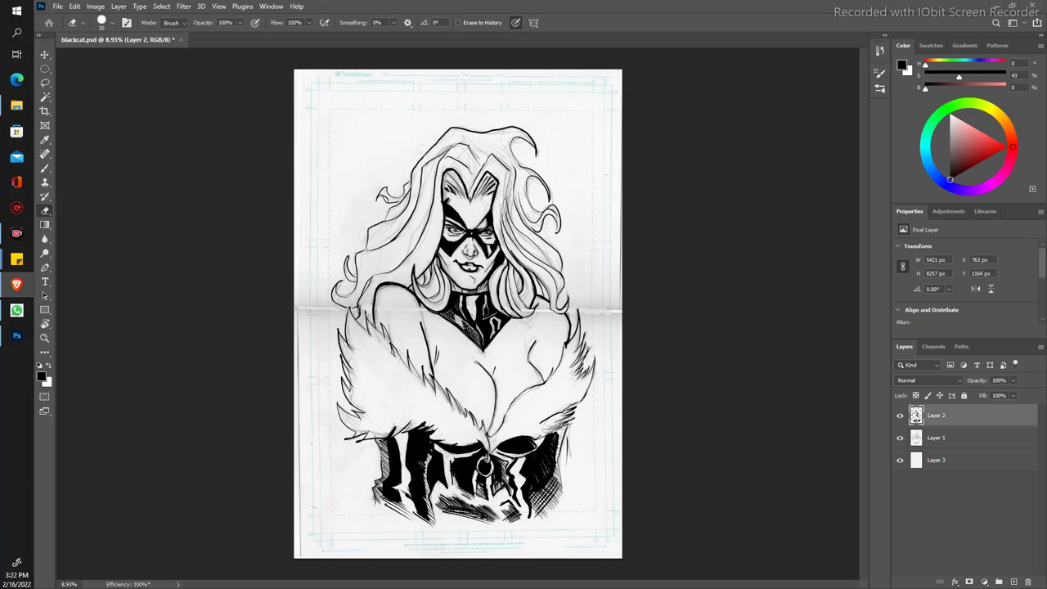
{"action": "key", "text": "z"}
{"action": "mouse_move", "coordinate": [352, 391]}
{"action": "left_mouse_down"}
{"action": "mouse_move", "coordinate": [355, 448]}
{"action": "mouse_move", "coordinate": [277, 328]}
{"action": "left_mouse_up"}
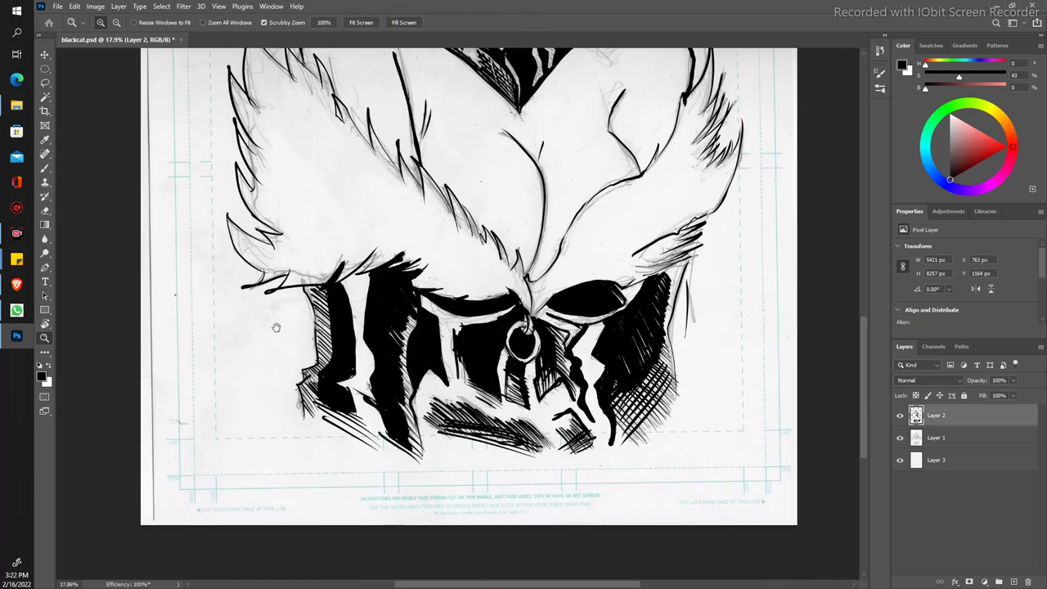
Step: Ink thin lines left of the corset, right-side hatching and a long right contour
{"action": "key", "text": "b"}
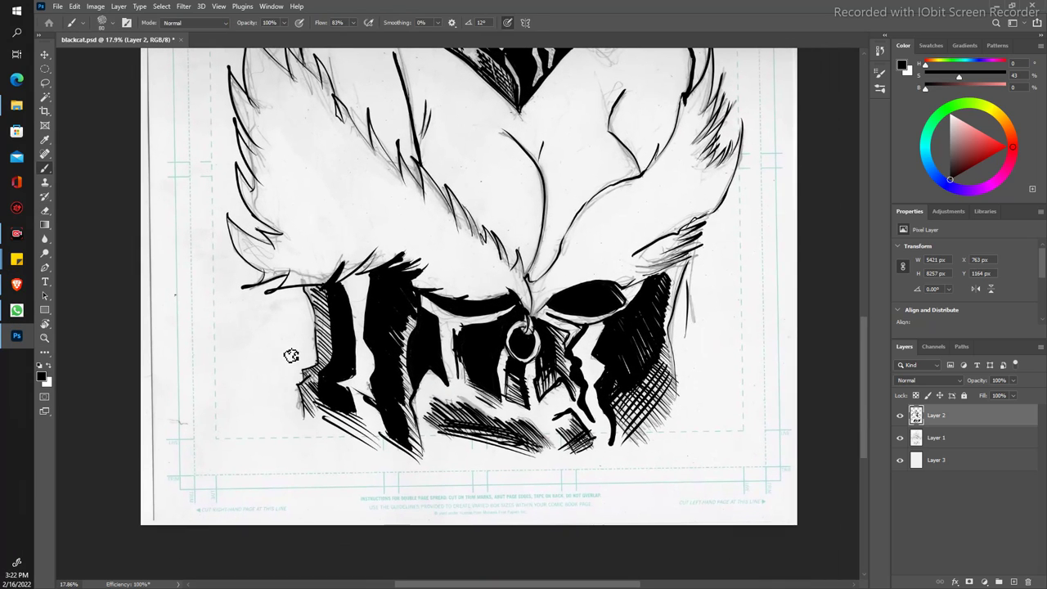
{"action": "left_click_drag", "start_coordinate": [276, 339], "coordinate": [288, 473]}
{"action": "mouse_move", "coordinate": [692, 412]}
{"action": "left_mouse_down"}
{"action": "mouse_move", "coordinate": [678, 429]}
{"action": "mouse_move", "coordinate": [710, 370]}
{"action": "mouse_move", "coordinate": [696, 428]}
{"action": "left_mouse_up"}
{"action": "left_click_drag", "start_coordinate": [741, 347], "coordinate": [697, 473]}
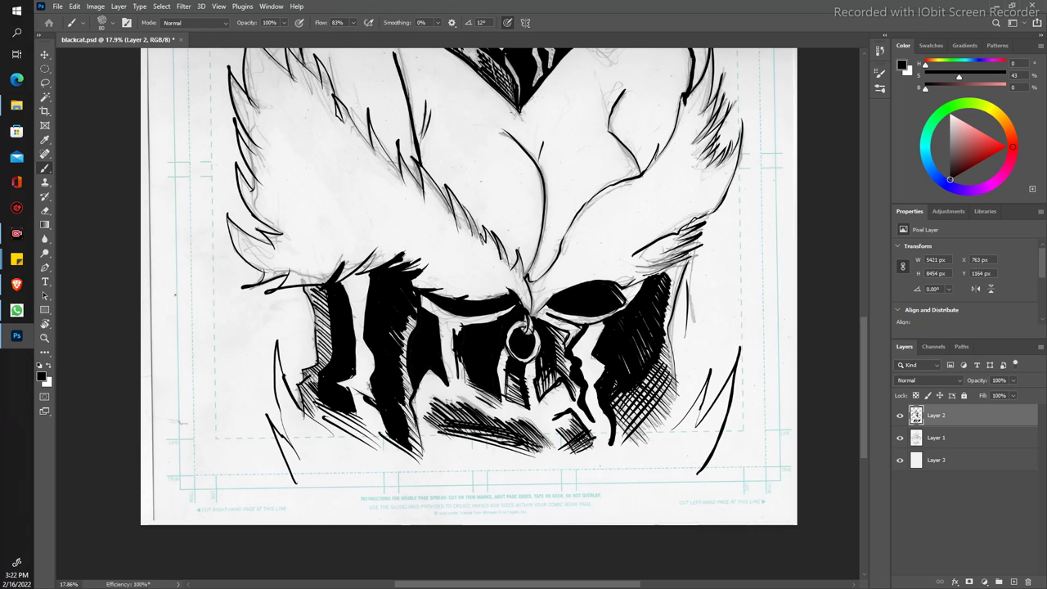
{"action": "key", "text": "z"}
{"action": "left_click_drag", "start_coordinate": [354, 333], "coordinate": [311, 238]}
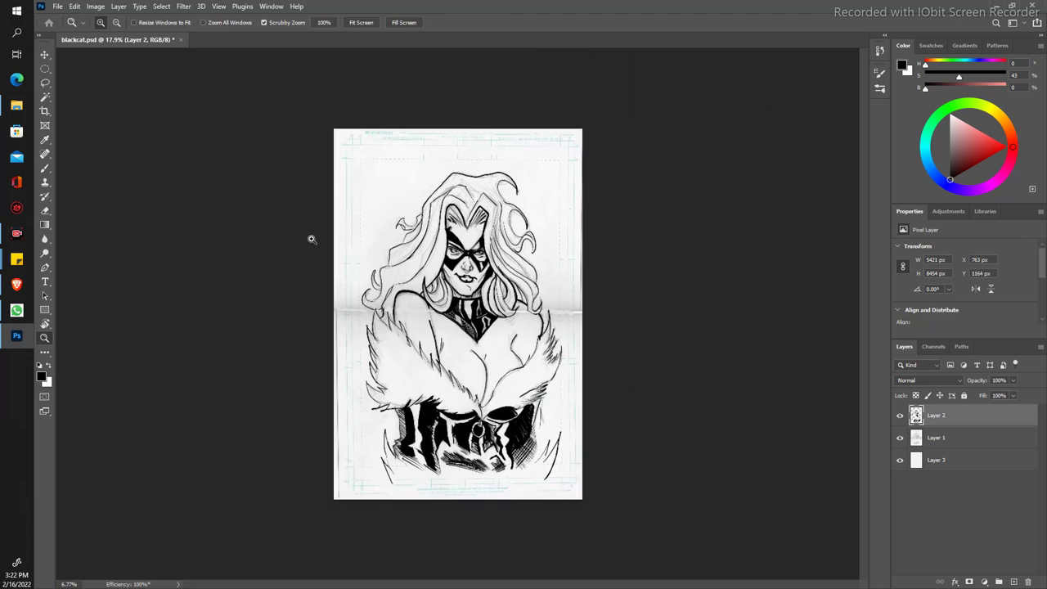
{"action": "left_click_drag", "start_coordinate": [311, 239], "coordinate": [360, 245]}
Step: Add more hatching strokes along the corset's right side and beside the ring
{"action": "key", "text": "b"}
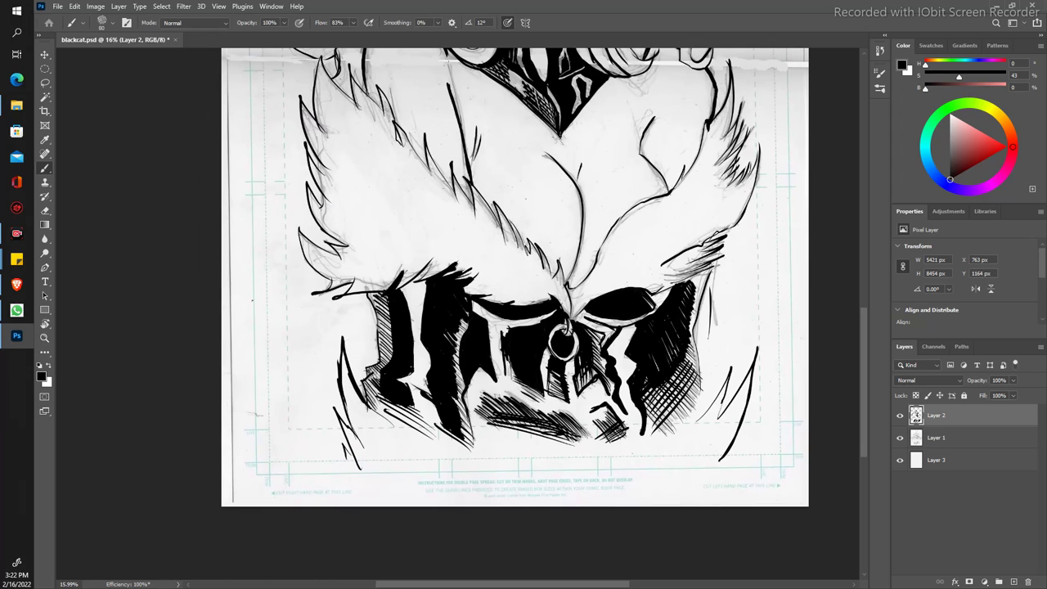
{"action": "left_click_drag", "start_coordinate": [726, 367], "coordinate": [712, 392]}
{"action": "left_click_drag", "start_coordinate": [713, 327], "coordinate": [721, 375]}
{"action": "left_click_drag", "start_coordinate": [705, 329], "coordinate": [703, 383]}
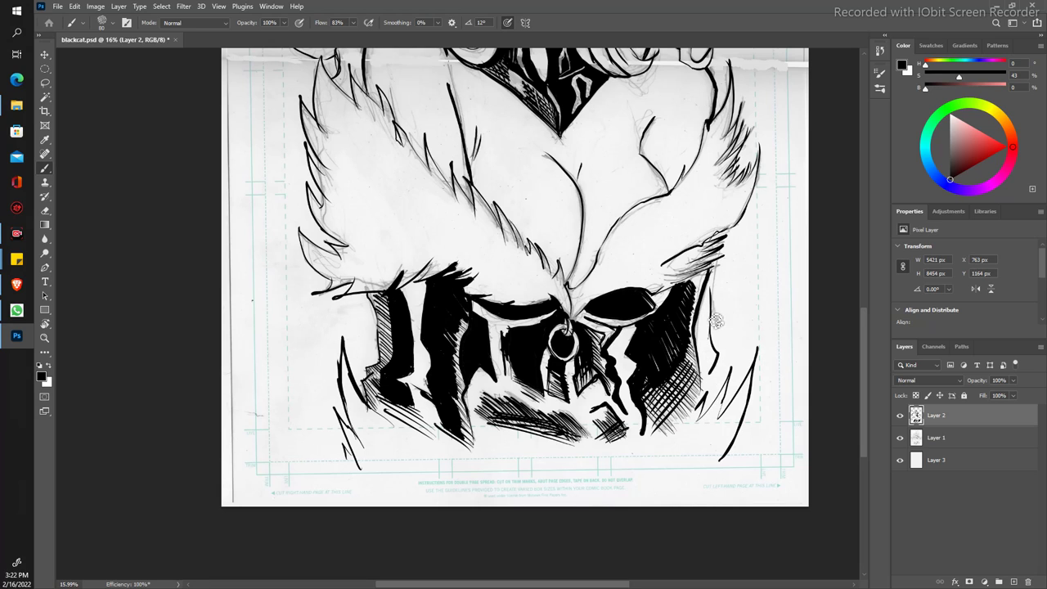
{"action": "left_click_drag", "start_coordinate": [726, 364], "coordinate": [712, 391]}
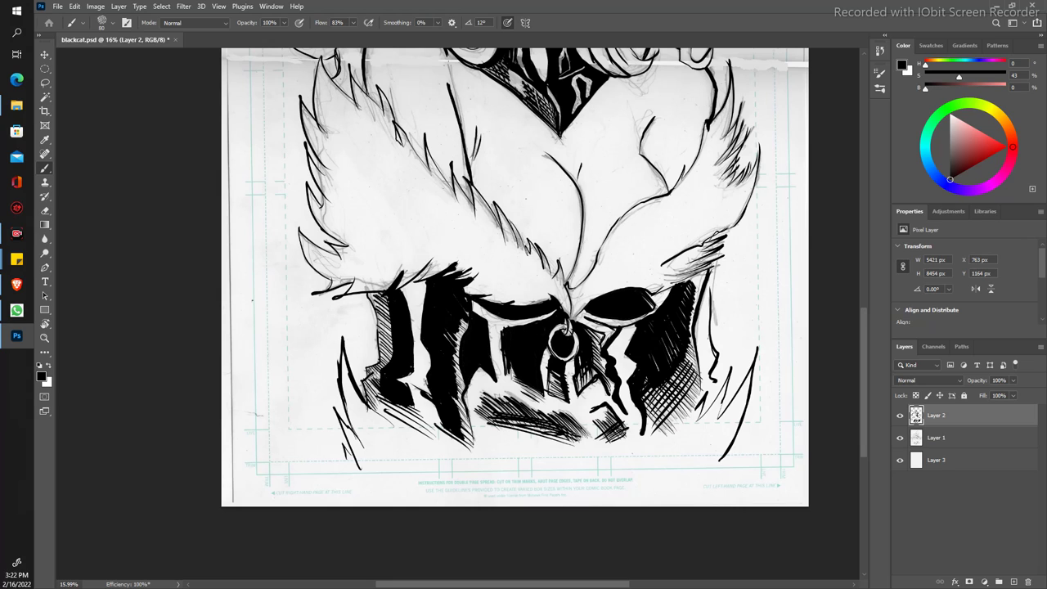
{"action": "mouse_move", "coordinate": [580, 324]}
{"action": "left_mouse_down"}
{"action": "mouse_move", "coordinate": [610, 348]}
{"action": "mouse_move", "coordinate": [581, 324]}
{"action": "left_mouse_up"}
Step: Add hatching to the lower left of the corset
{"action": "key", "text": "z"}
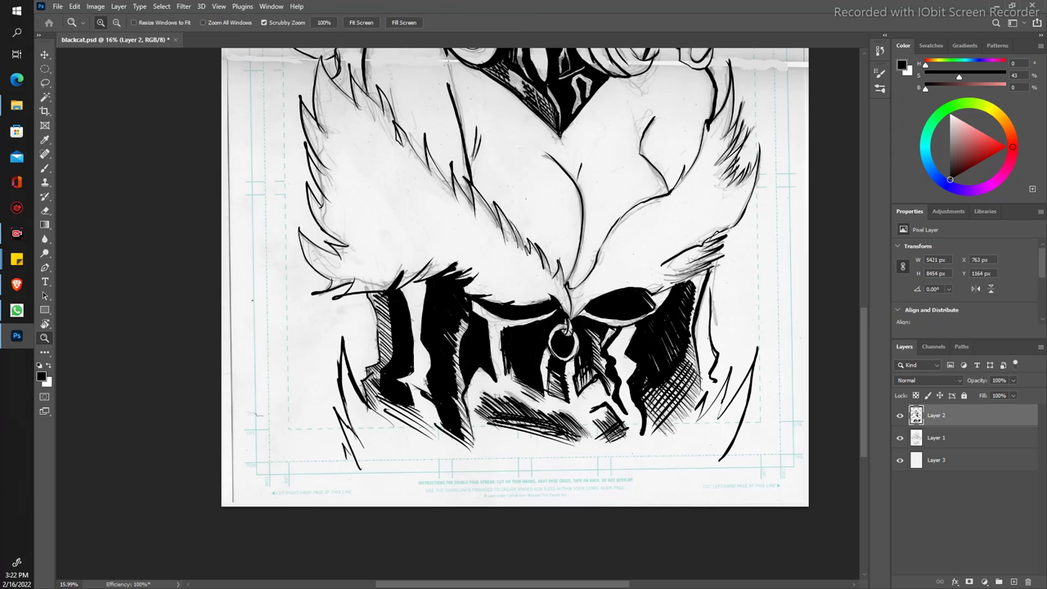
{"action": "left_click_drag", "start_coordinate": [400, 335], "coordinate": [352, 335]}
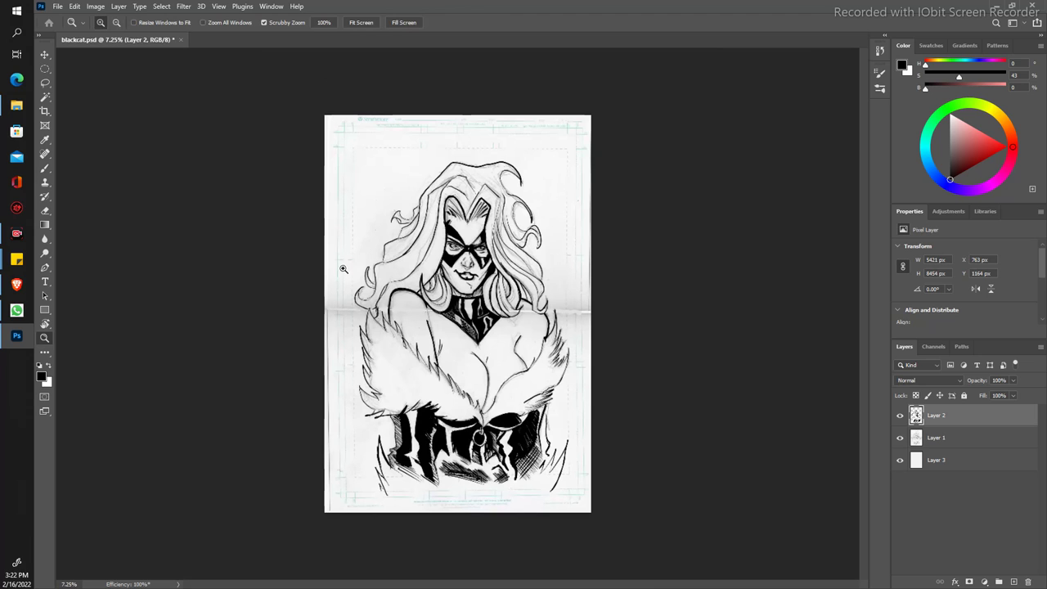
{"action": "left_click_drag", "start_coordinate": [352, 282], "coordinate": [425, 287]}
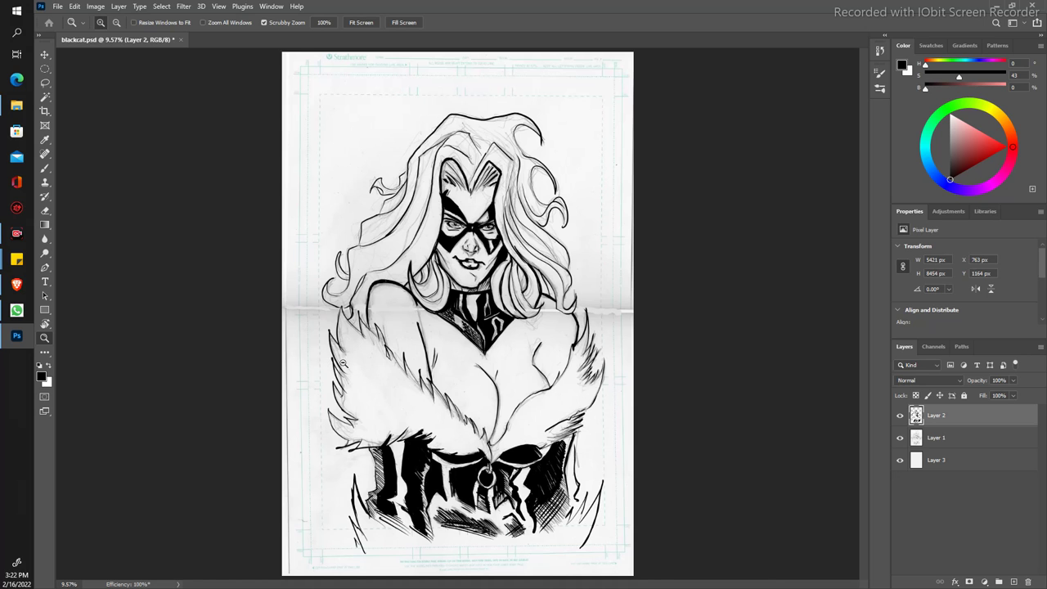
{"action": "left_click_drag", "start_coordinate": [354, 391], "coordinate": [393, 393]}
{"action": "key", "text": "b"}
{"action": "scroll", "coordinate": [429, 436], "scroll_direction": "down", "scroll_amount": 4}
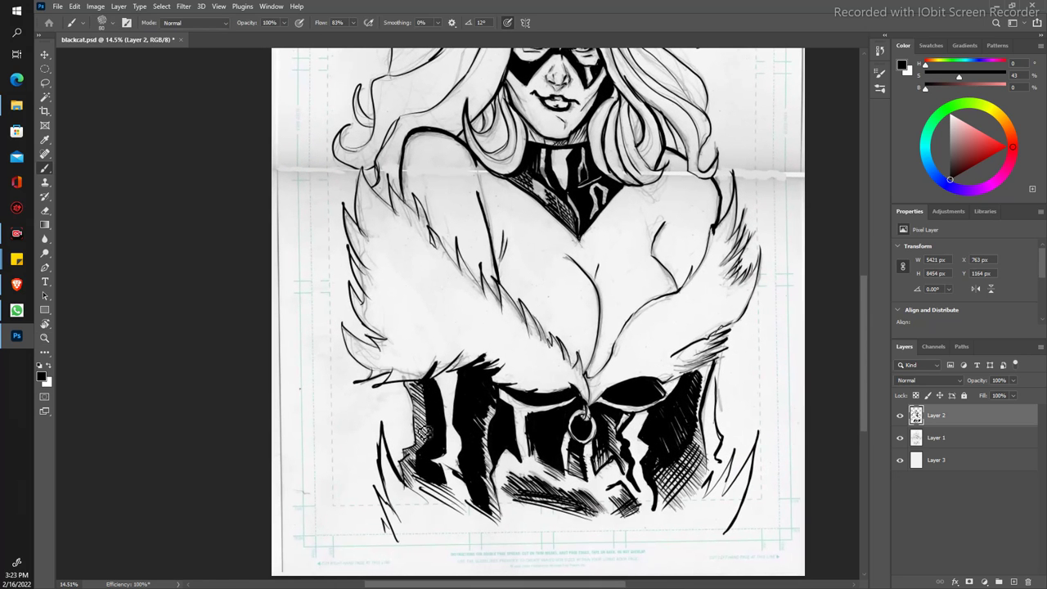
{"action": "left_click_drag", "start_coordinate": [418, 413], "coordinate": [420, 441]}
Step: Draw fur contour lines down to the page bottom on the left and right
{"action": "scroll", "coordinate": [365, 440], "scroll_direction": "down", "scroll_amount": 3}
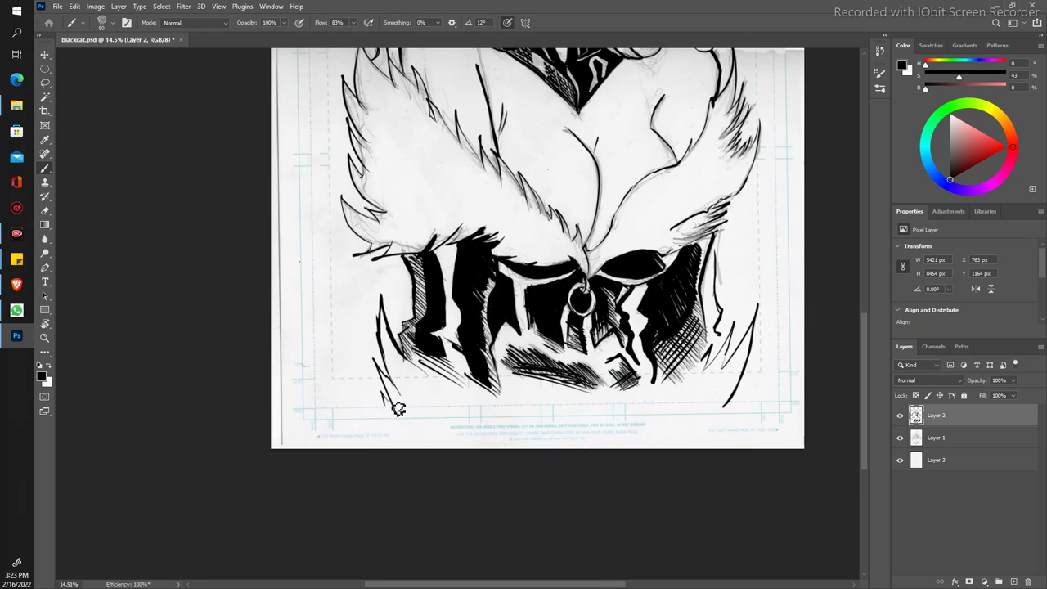
{"action": "left_click_drag", "start_coordinate": [387, 406], "coordinate": [412, 449]}
{"action": "left_click_drag", "start_coordinate": [753, 386], "coordinate": [716, 448]}
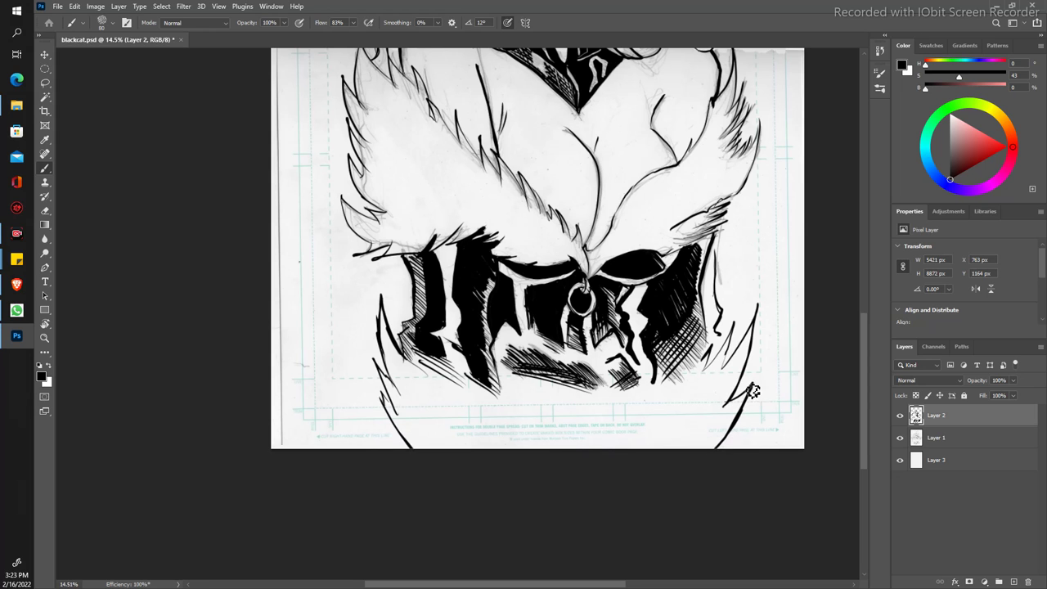
{"action": "key", "text": "z"}
{"action": "mouse_move", "coordinate": [364, 250]}
{"action": "left_mouse_down"}
{"action": "mouse_move", "coordinate": [328, 195]}
{"action": "mouse_move", "coordinate": [354, 345]}
{"action": "left_mouse_up"}
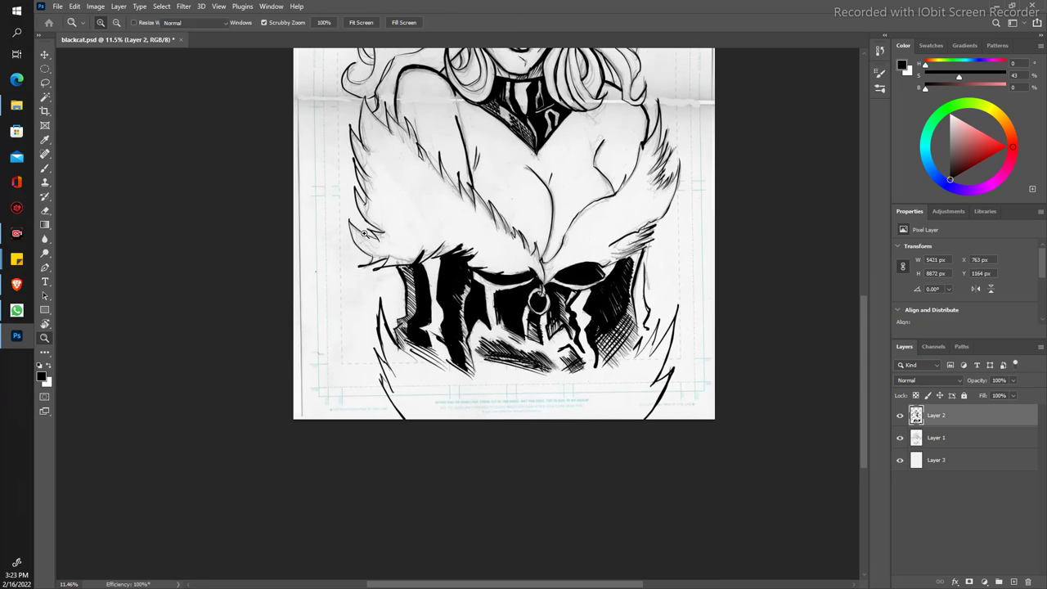
{"action": "key", "text": "b"}
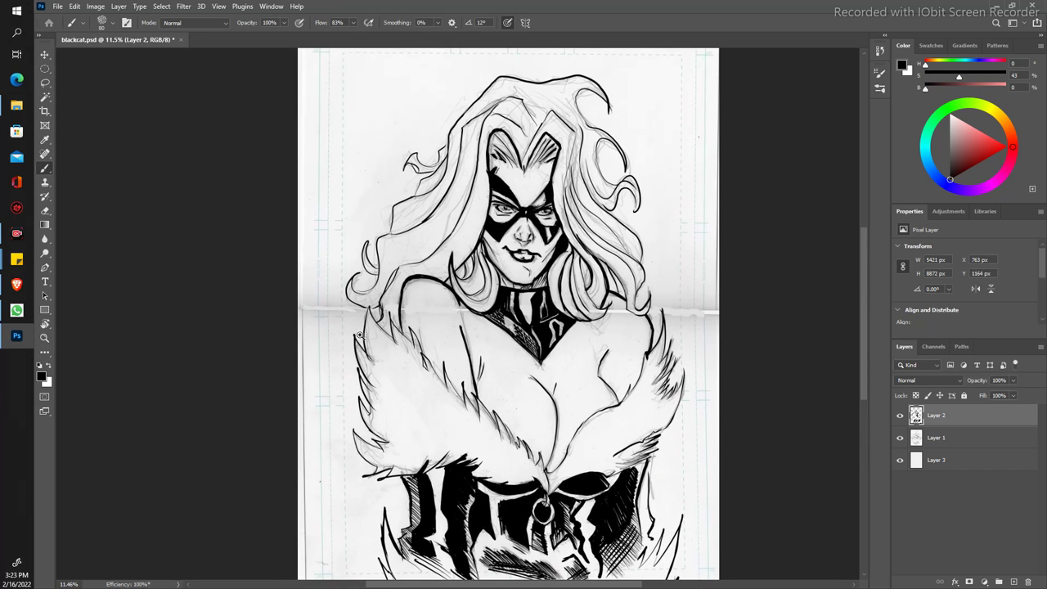
{"action": "key", "text": "z"}
{"action": "left_click_drag", "start_coordinate": [358, 334], "coordinate": [350, 304]}
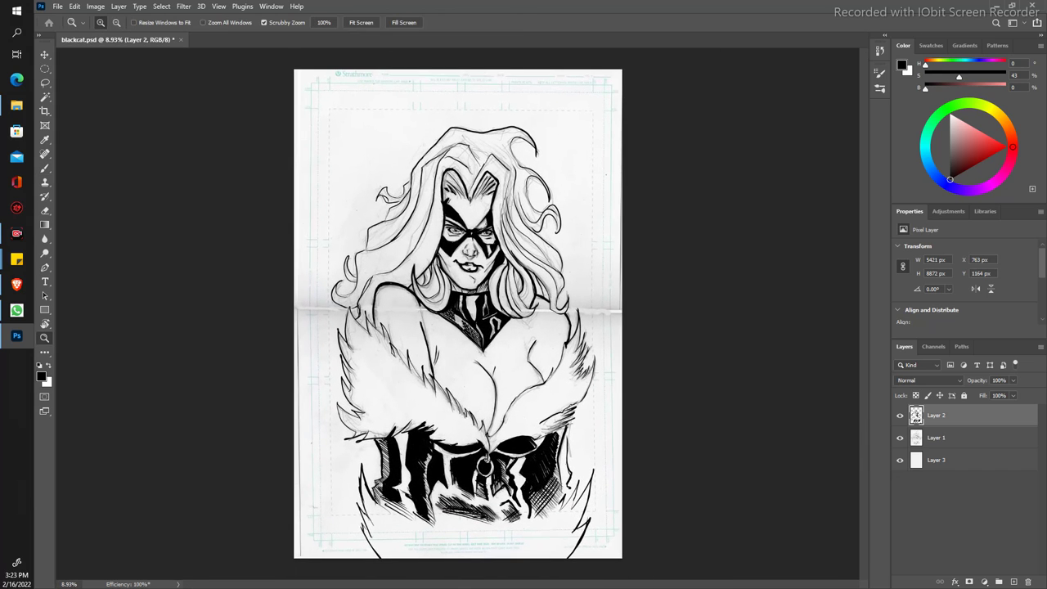
{"action": "key", "text": "b"}
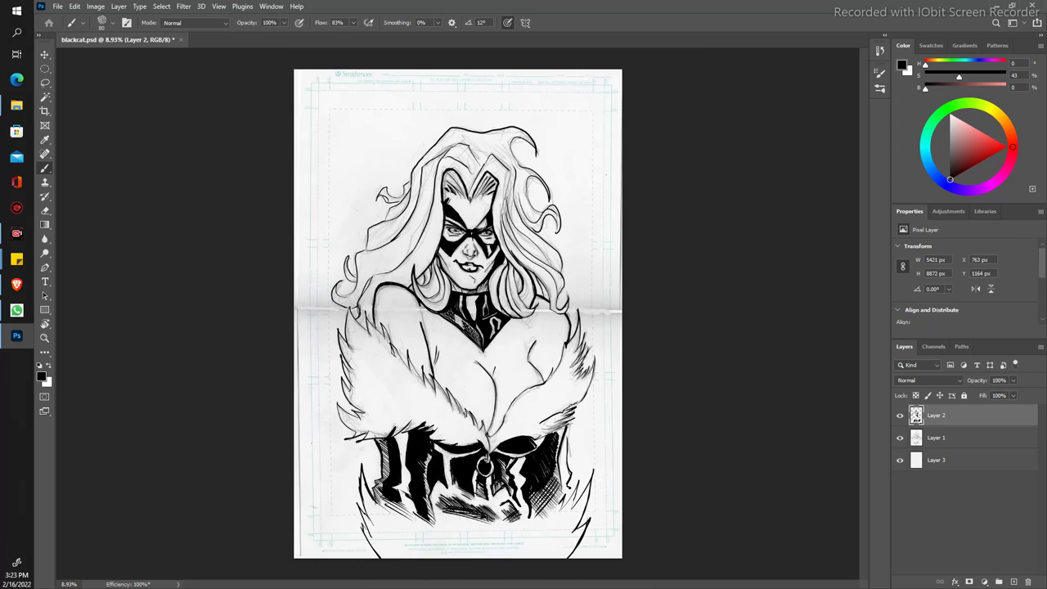
{"action": "left_click", "coordinate": [45, 97]}
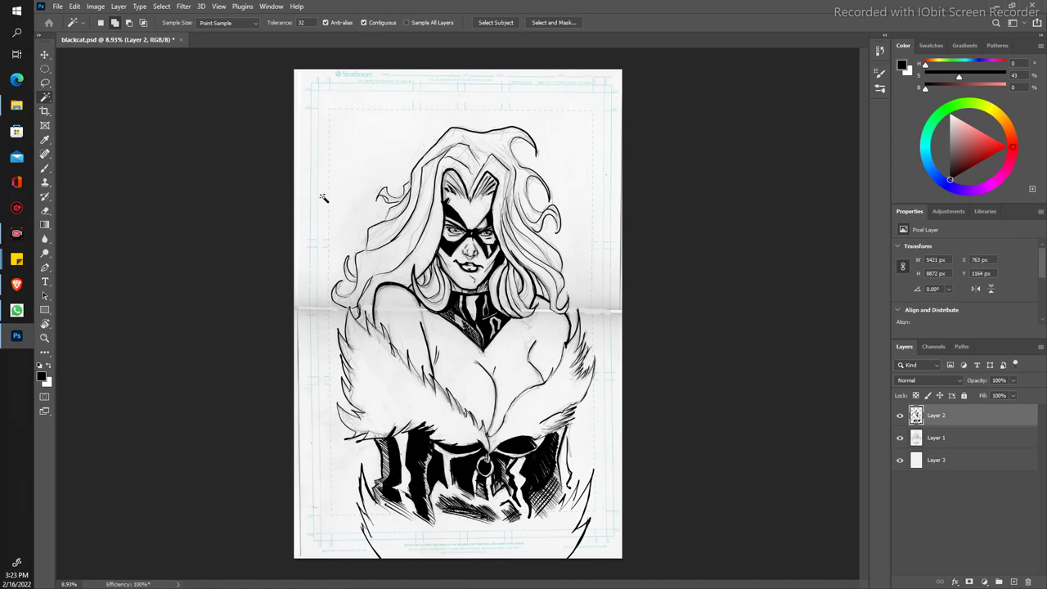
Step: Select the white background and fill it black, then undo the fill and deselect
{"action": "key", "text": "ctrl+alt+2"}
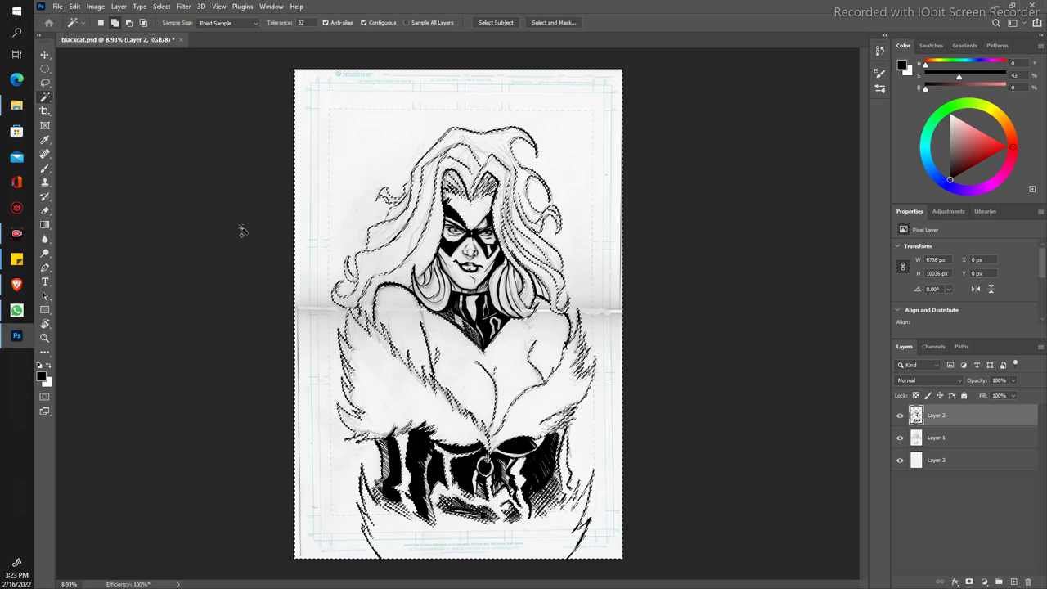
{"action": "left_click", "coordinate": [73, 8]}
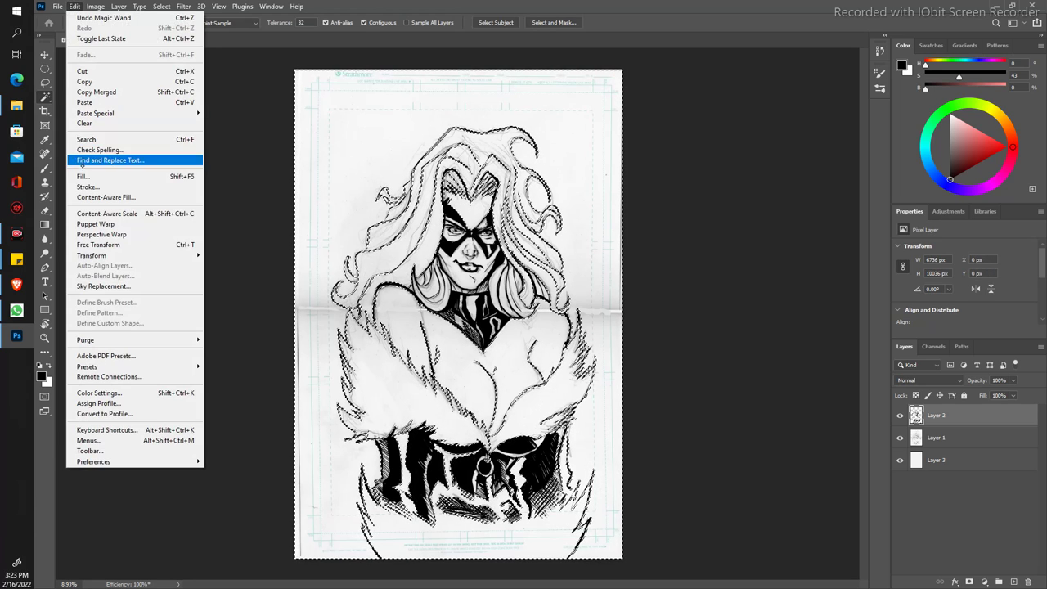
{"action": "left_click", "coordinate": [83, 176]}
{"action": "key", "text": "Return"}
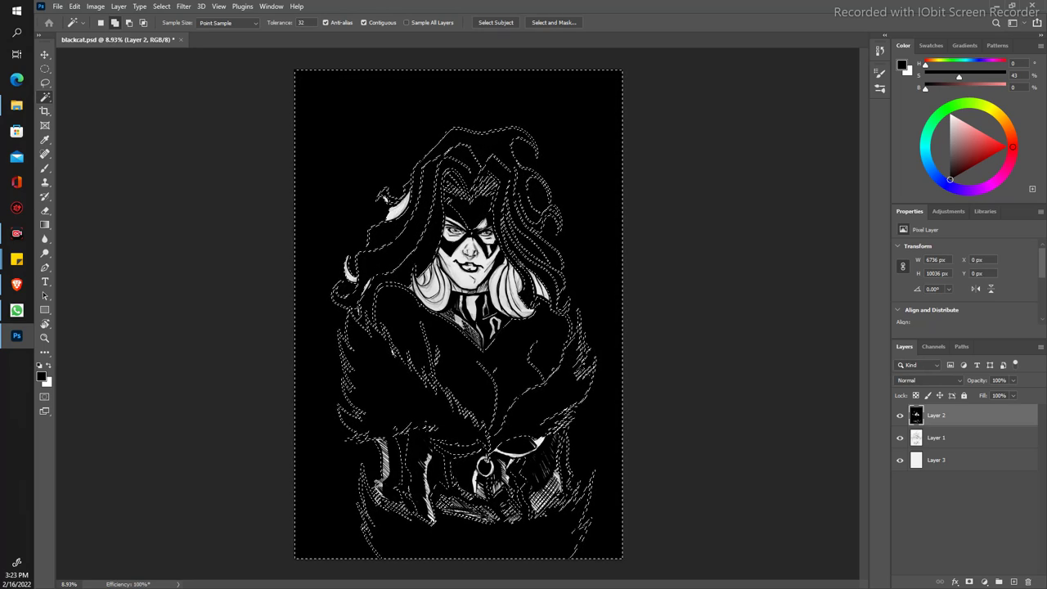
{"action": "left_click", "coordinate": [74, 7]}
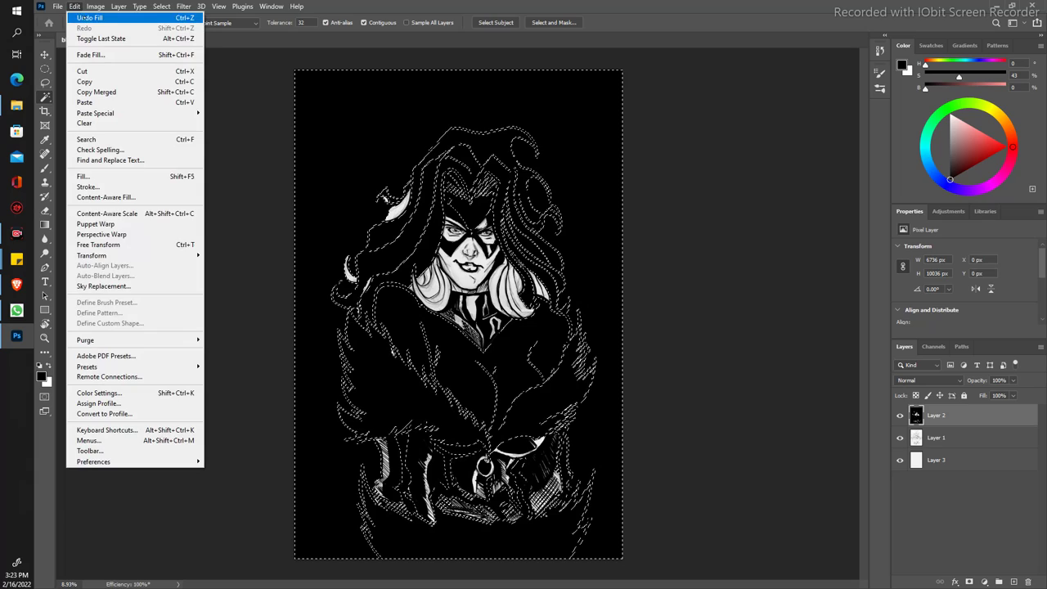
{"action": "left_click", "coordinate": [85, 17]}
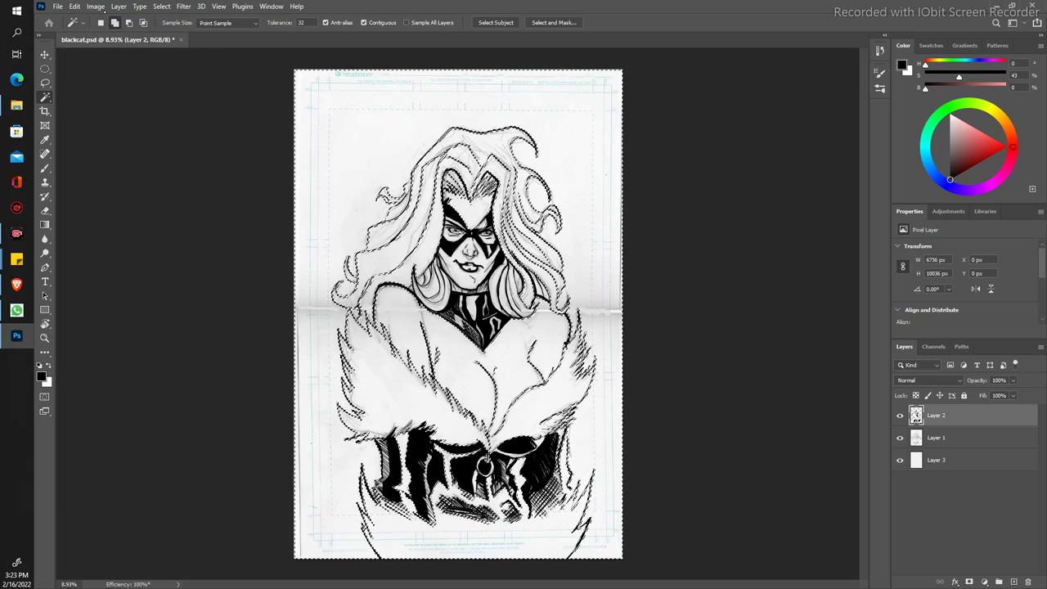
{"action": "key", "text": "ctrl+d"}
Step: Zoom in on the left hair curl and ink a stroke along it
{"action": "key", "text": "z"}
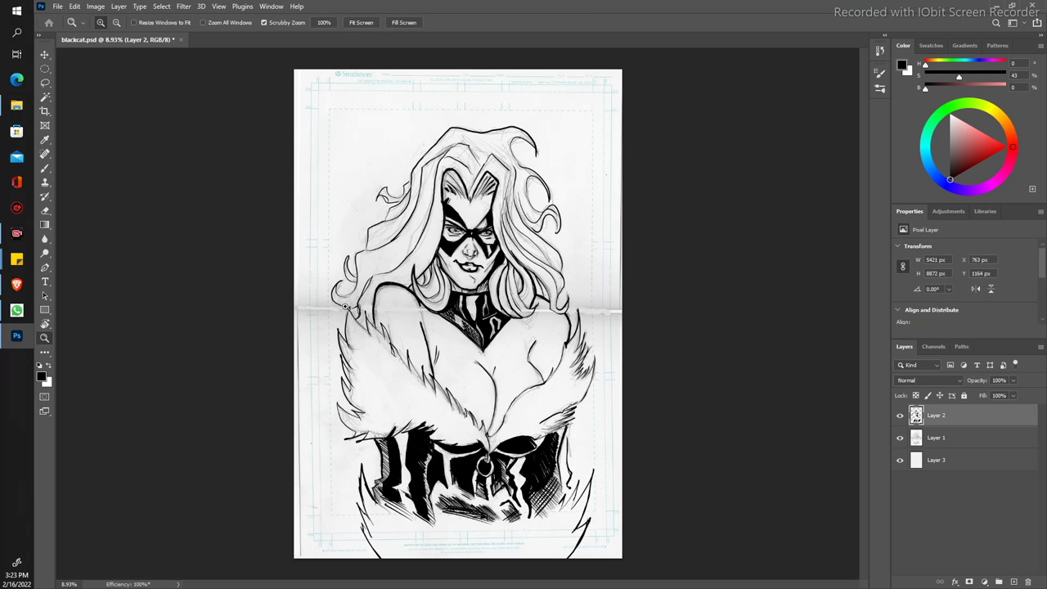
{"action": "left_click_drag", "start_coordinate": [330, 283], "coordinate": [360, 284]}
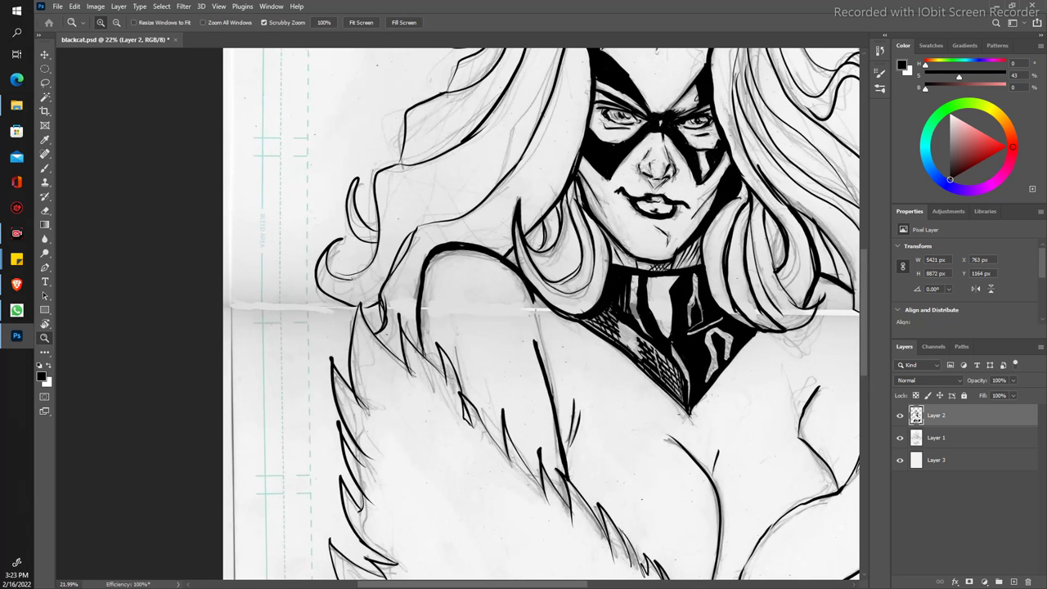
{"action": "key", "text": "w"}
{"action": "key", "text": "b"}
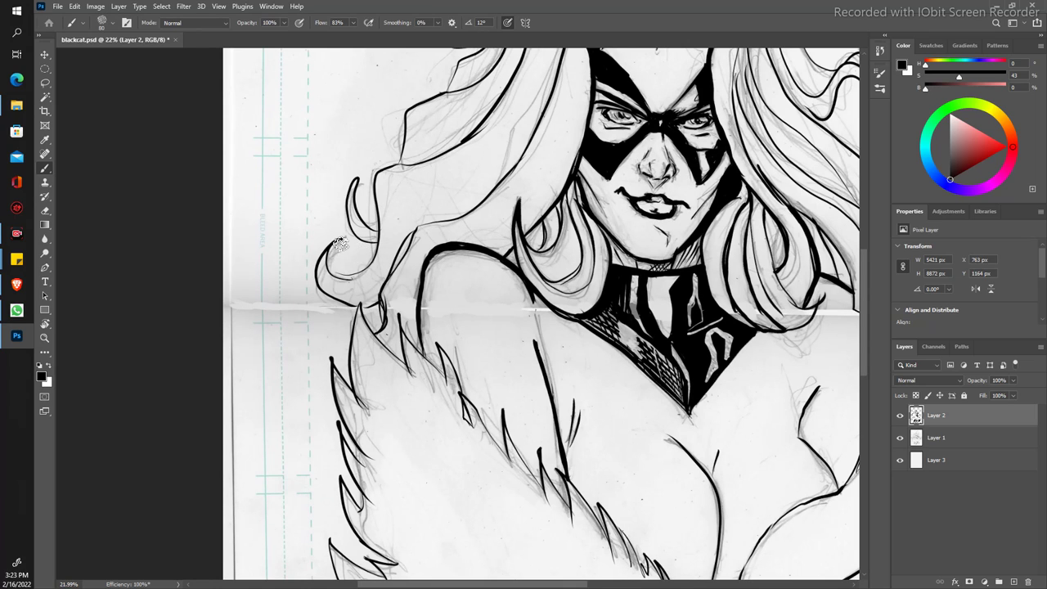
{"action": "left_click_drag", "start_coordinate": [373, 270], "coordinate": [381, 231]}
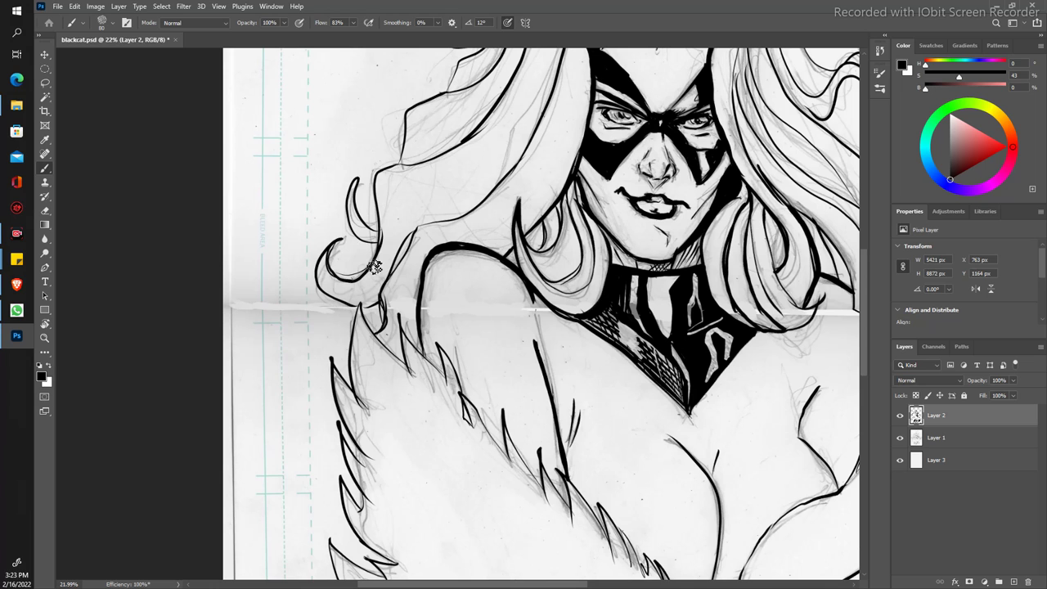
Step: Reframe on the head, then ink a stroke along the fur stole's right edge
{"action": "key", "text": "z"}
{"action": "mouse_move", "coordinate": [368, 262]}
{"action": "left_mouse_down"}
{"action": "mouse_move", "coordinate": [308, 148]}
{"action": "mouse_move", "coordinate": [315, 152]}
{"action": "left_mouse_up"}
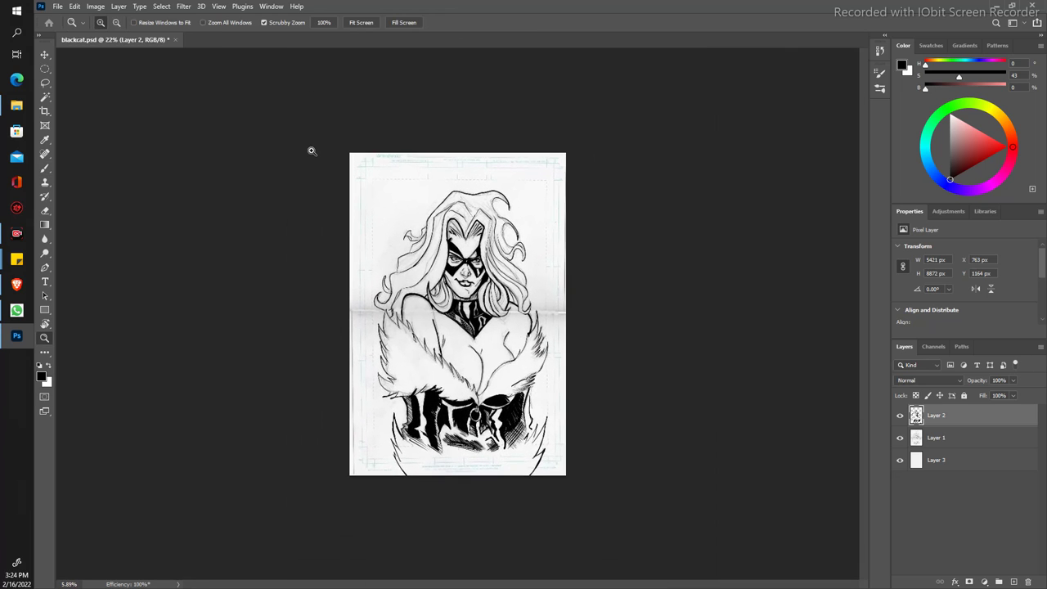
{"action": "left_click_drag", "start_coordinate": [315, 153], "coordinate": [306, 148]}
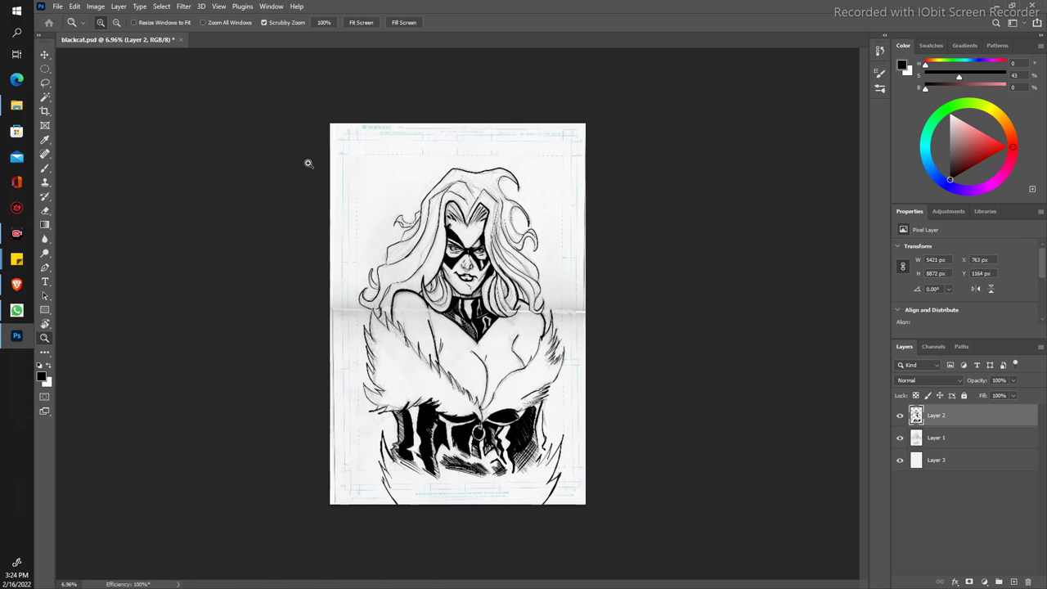
{"action": "mouse_move", "coordinate": [309, 162]}
{"action": "left_mouse_down"}
{"action": "mouse_move", "coordinate": [350, 222]}
{"action": "mouse_move", "coordinate": [350, 208]}
{"action": "left_mouse_up"}
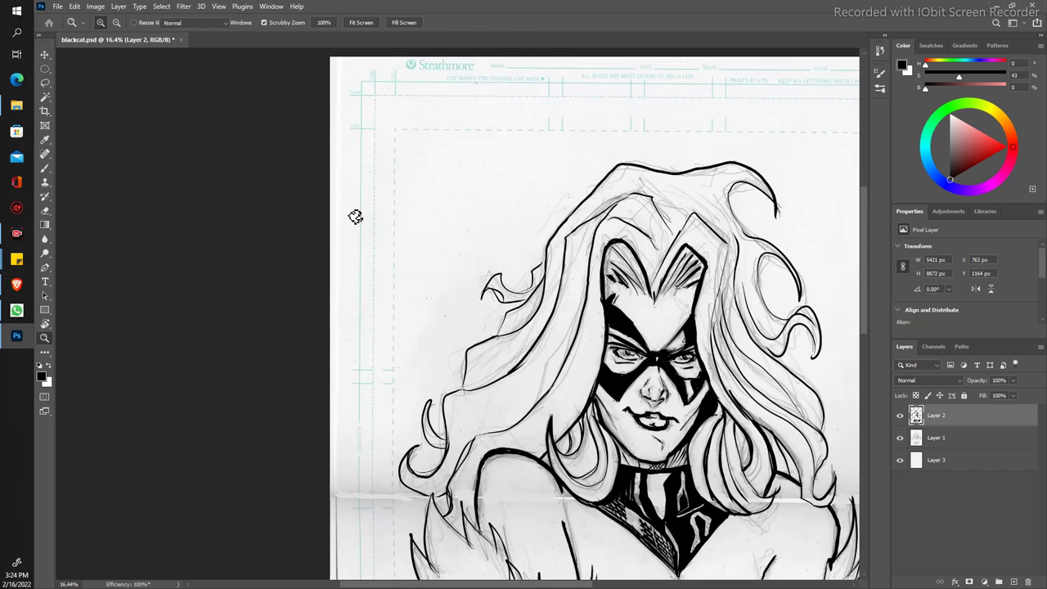
{"action": "key", "text": "b"}
{"action": "left_click_drag", "start_coordinate": [379, 292], "coordinate": [318, 273]}
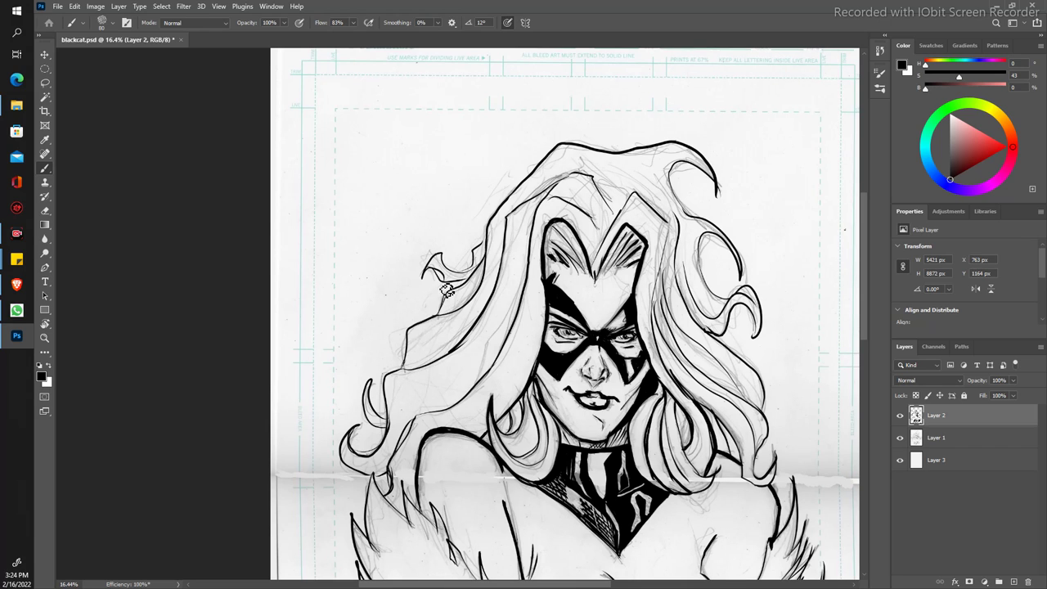
{"action": "scroll", "coordinate": [565, 319], "scroll_direction": "down", "scroll_amount": 5}
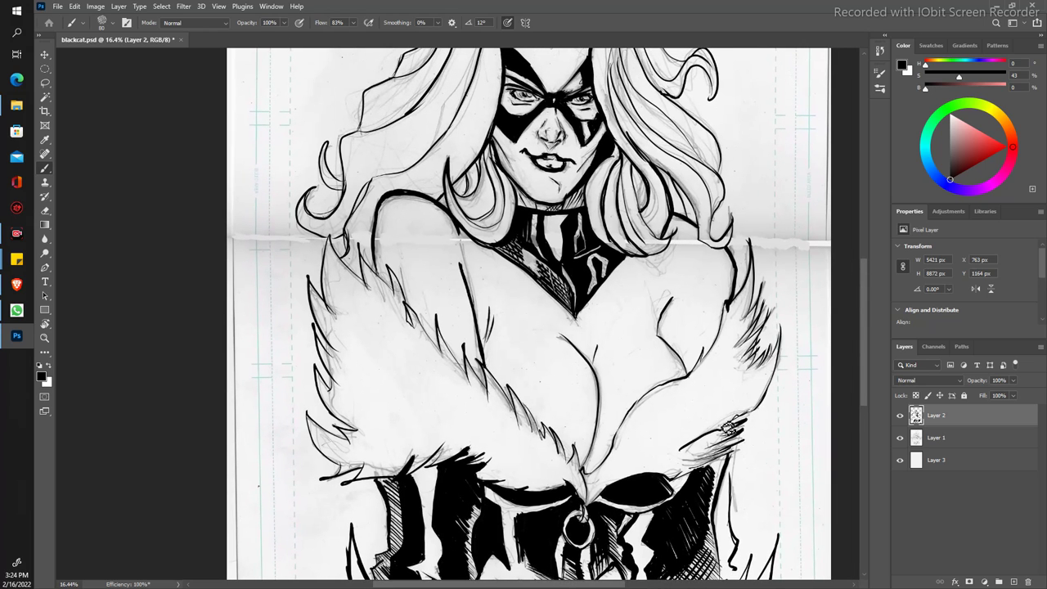
{"action": "left_click_drag", "start_coordinate": [724, 433], "coordinate": [771, 344]}
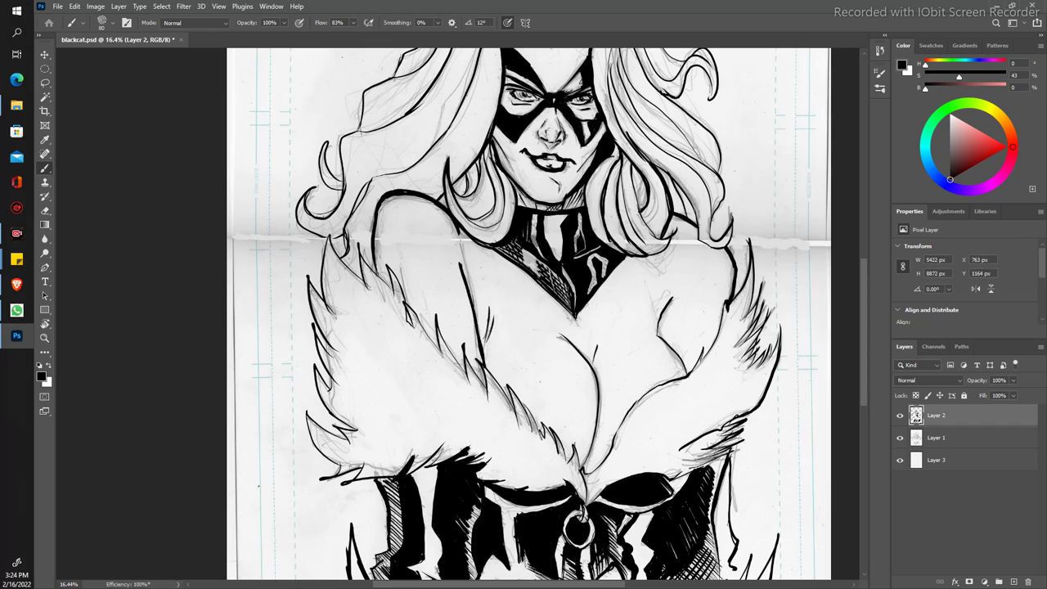
Step: Magic Wand select the white around the line art, then deselect and zoom out
{"action": "mouse_move", "coordinate": [248, 191]}
{"action": "left_mouse_down"}
{"action": "mouse_move", "coordinate": [221, 311]}
{"action": "mouse_move", "coordinate": [226, 337]}
{"action": "left_mouse_up"}
{"action": "left_click", "coordinate": [45, 96]}
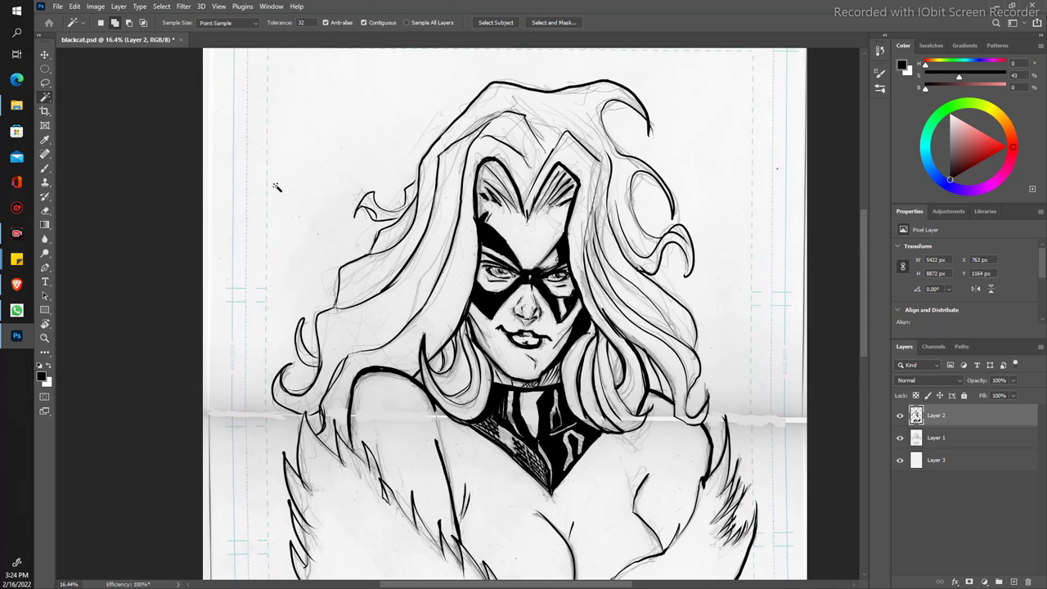
{"action": "left_click", "coordinate": [276, 185]}
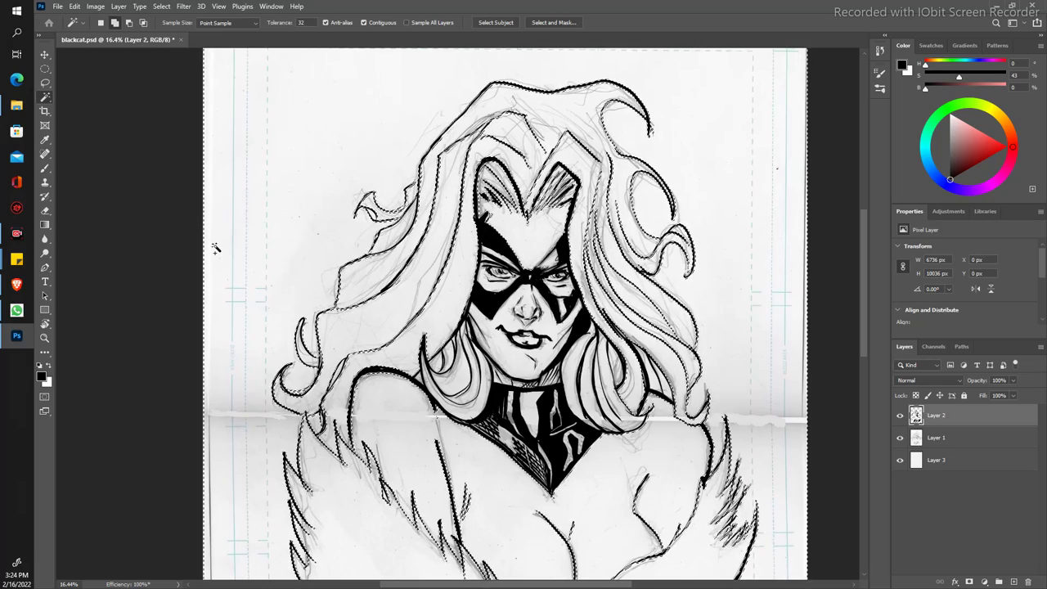
{"action": "key", "text": "ctrl+d"}
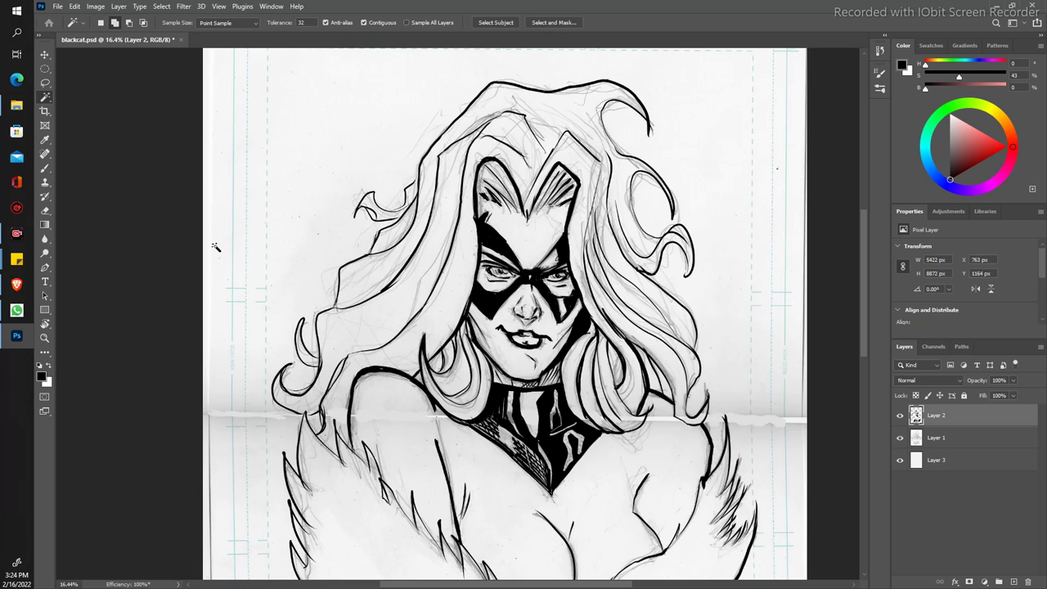
{"action": "key", "text": "z"}
{"action": "left_click", "coordinate": [320, 269], "text": "alt"}
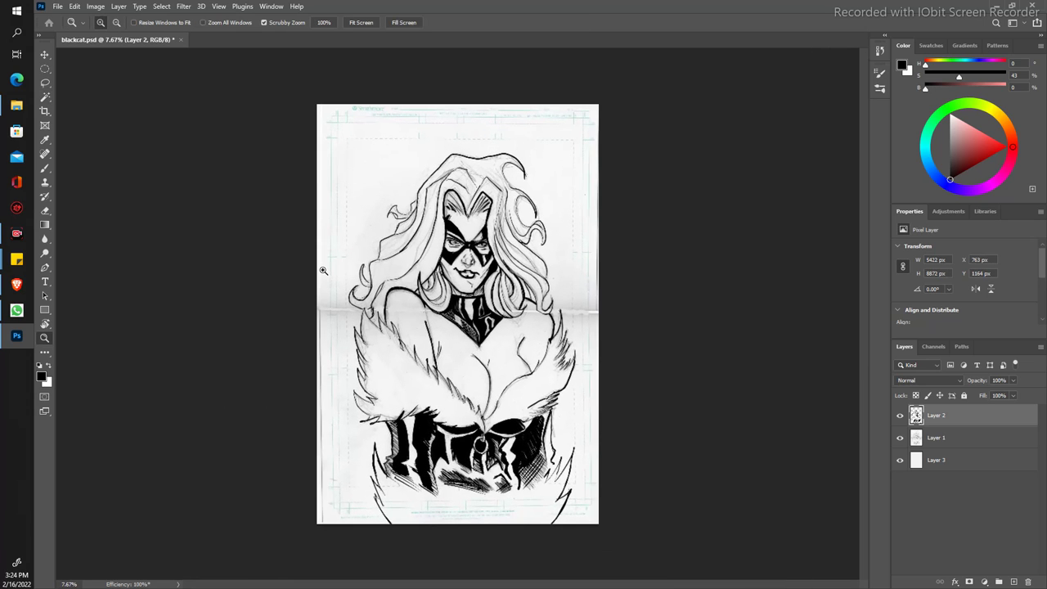
Step: Zoom in on the fur and corset and add short ink strokes along the fur edge
{"action": "left_click_drag", "start_coordinate": [332, 283], "coordinate": [344, 293]}
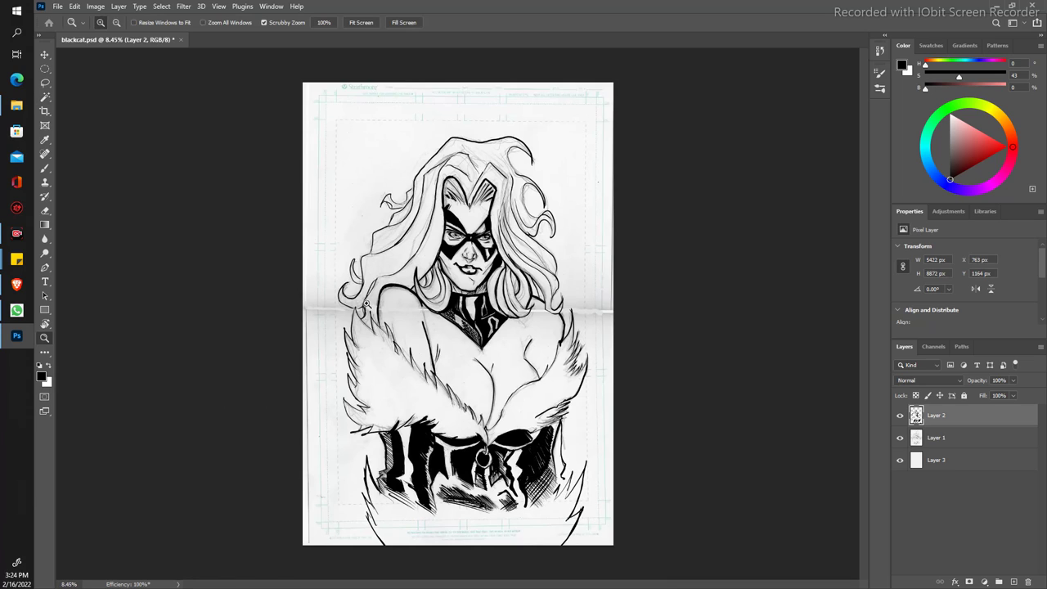
{"action": "left_click_drag", "start_coordinate": [367, 303], "coordinate": [357, 328]}
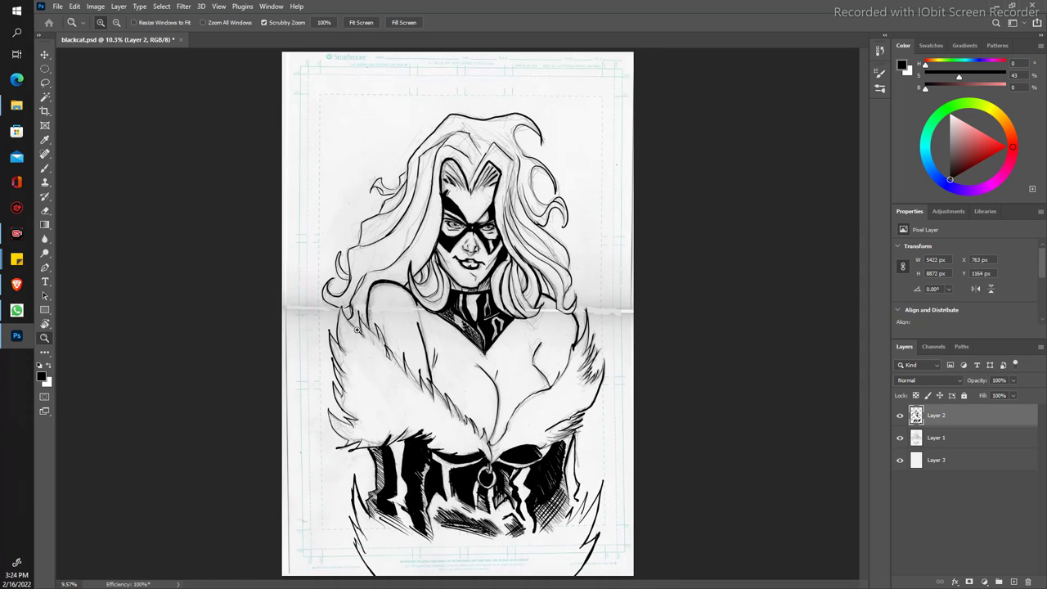
{"action": "key", "text": "w"}
{"action": "mouse_move", "coordinate": [357, 329]}
{"action": "left_mouse_down"}
{"action": "mouse_move", "coordinate": [404, 455]}
{"action": "mouse_move", "coordinate": [378, 337]}
{"action": "left_mouse_up"}
{"action": "key", "text": "b"}
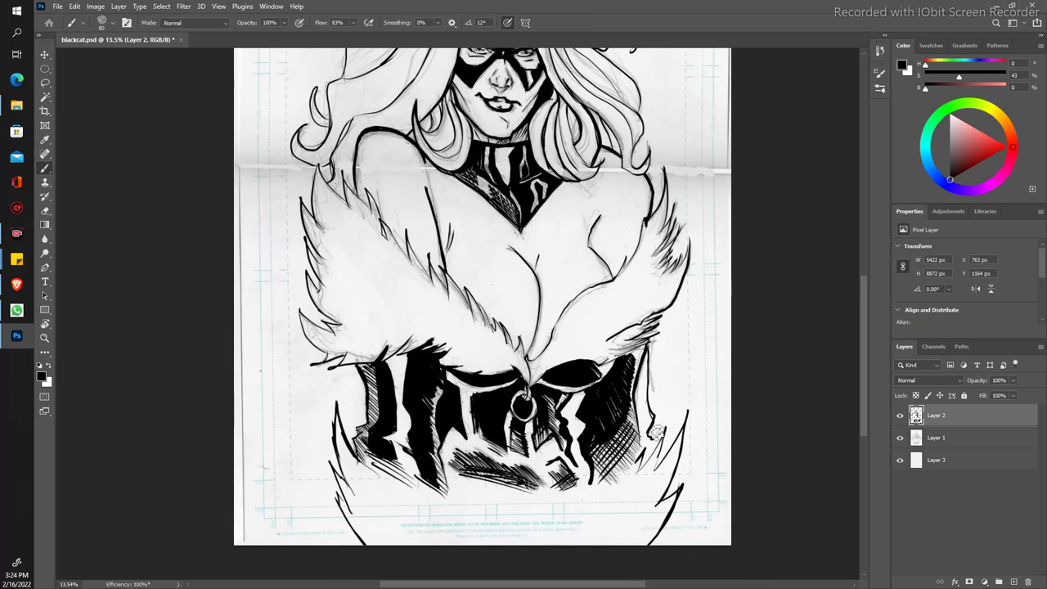
{"action": "left_click_drag", "start_coordinate": [652, 439], "coordinate": [650, 450]}
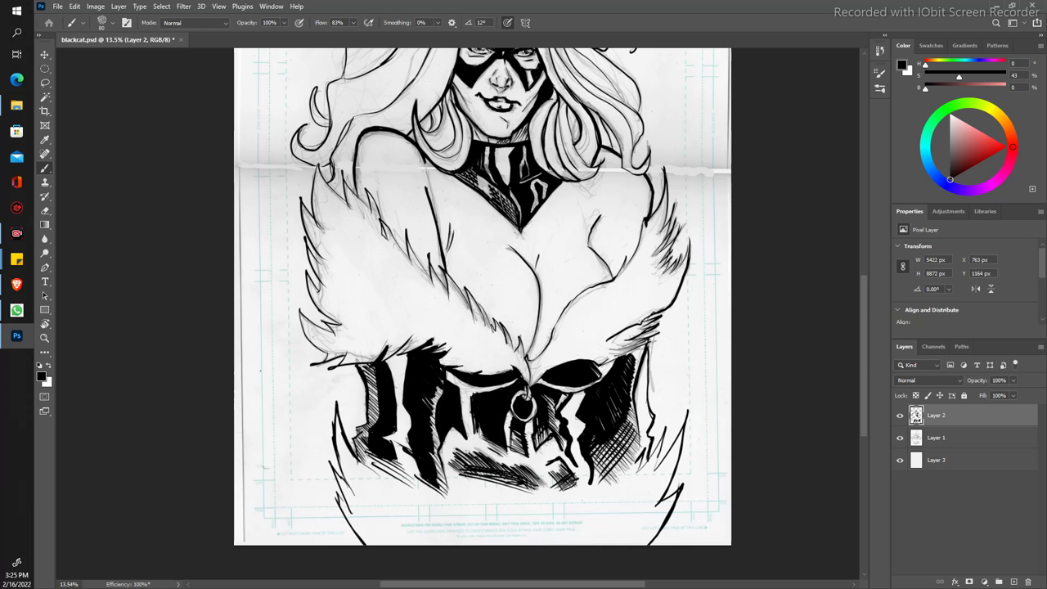
Step: Pan across the hair, fur, corset ring and face to inspect the inks
{"action": "scroll", "coordinate": [269, 236], "scroll_direction": "up", "scroll_amount": 4}
{"action": "scroll", "coordinate": [269, 236], "scroll_direction": "up", "scroll_amount": 3}
{"action": "scroll", "coordinate": [252, 213], "scroll_direction": "up", "scroll_amount": 3}
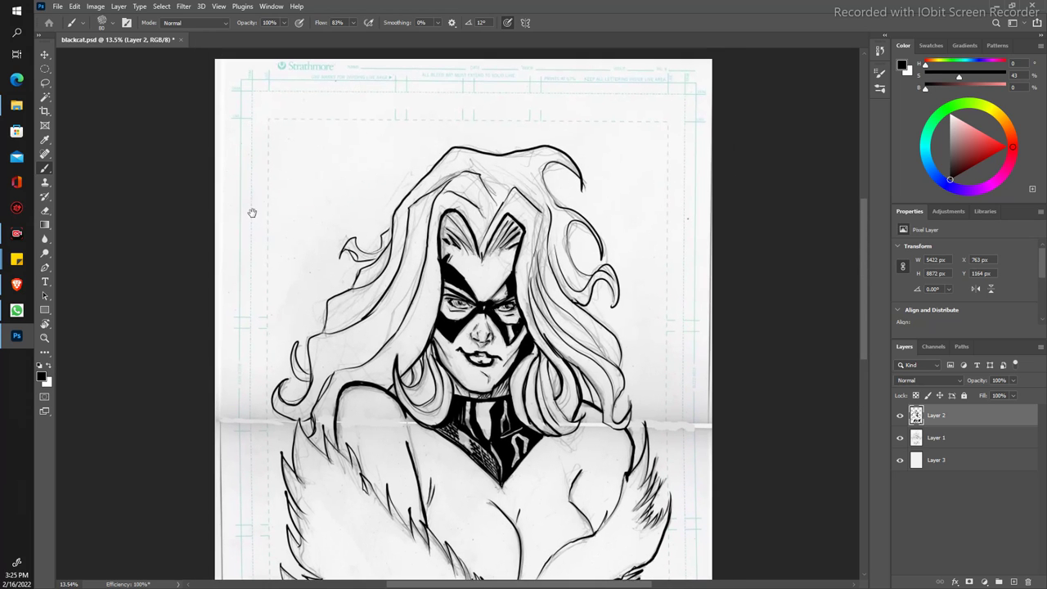
{"action": "scroll", "coordinate": [259, 238], "scroll_direction": "down", "scroll_amount": 3}
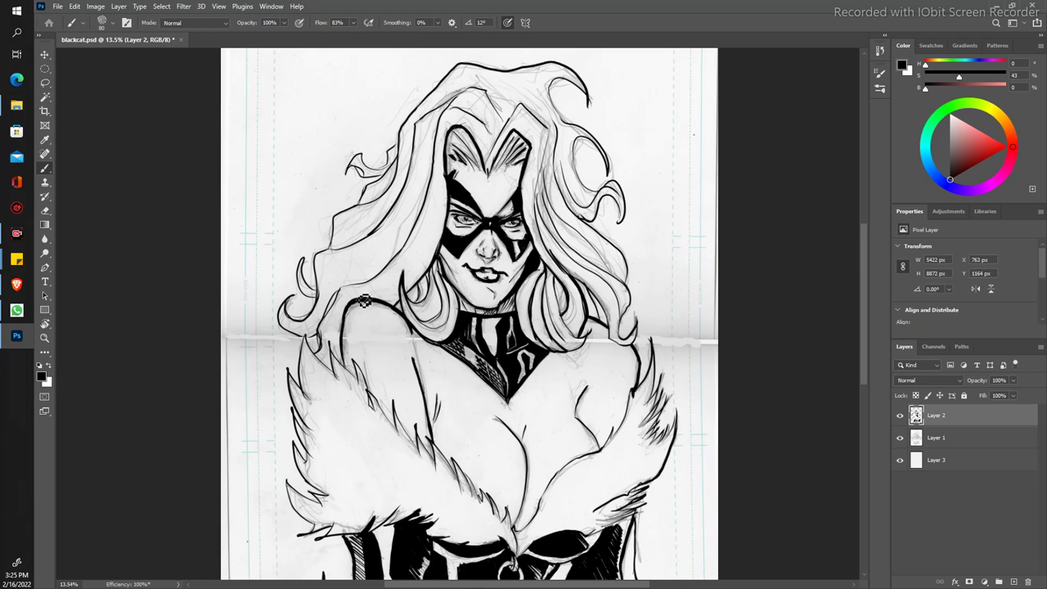
{"action": "scroll", "coordinate": [364, 309], "scroll_direction": "up", "scroll_amount": 2}
{"action": "scroll", "coordinate": [344, 323], "scroll_direction": "up", "scroll_amount": 2}
{"action": "scroll", "coordinate": [318, 340], "scroll_direction": "up", "scroll_amount": 2}
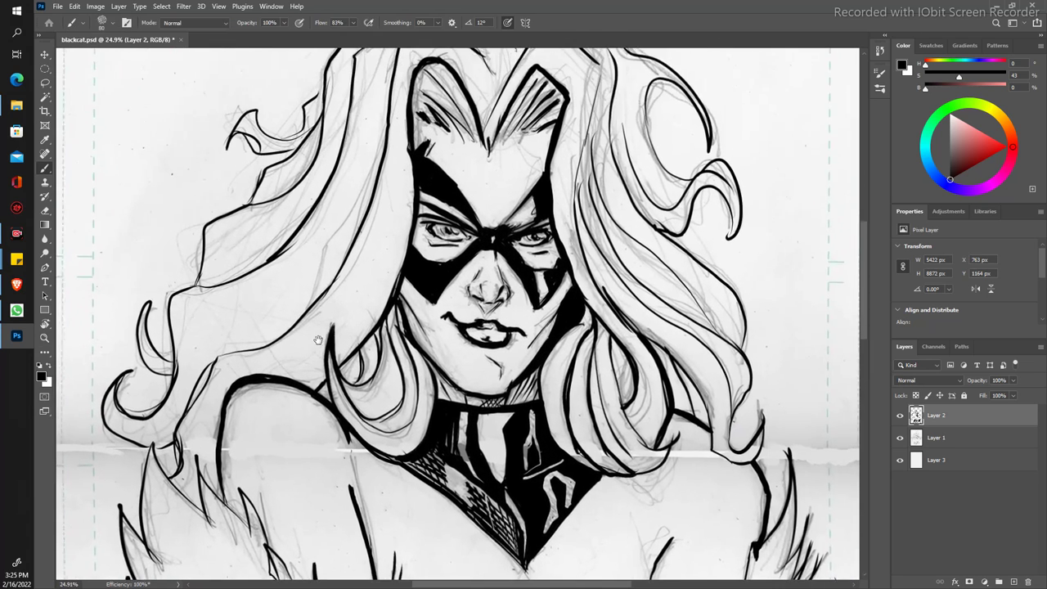
{"action": "scroll", "coordinate": [318, 340], "scroll_direction": "up", "scroll_amount": 2}
{"action": "left_click_drag", "start_coordinate": [319, 308], "coordinate": [341, 407]}
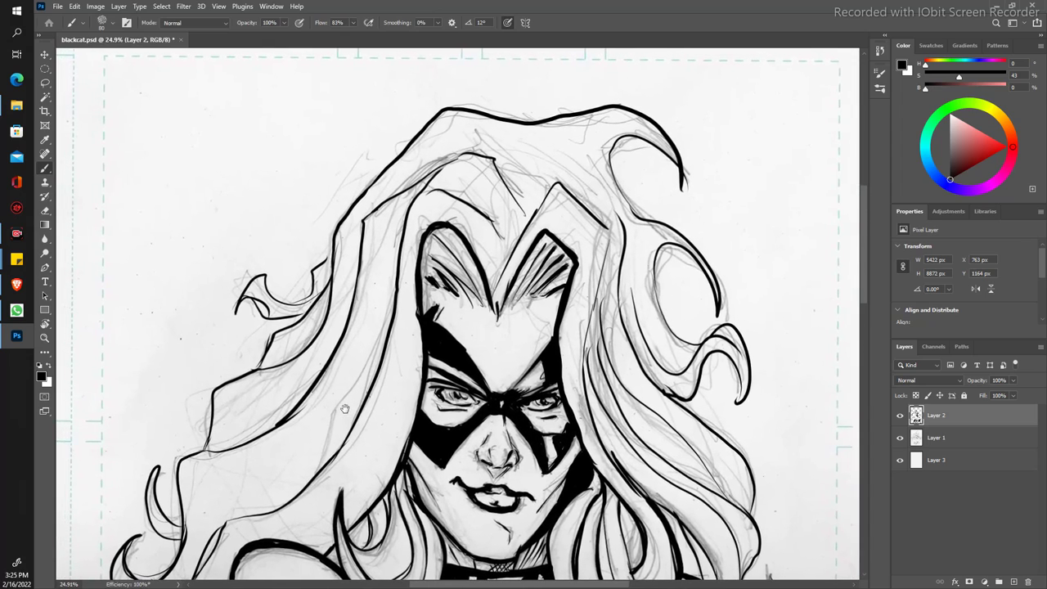
{"action": "left_click_drag", "start_coordinate": [341, 408], "coordinate": [382, 391]}
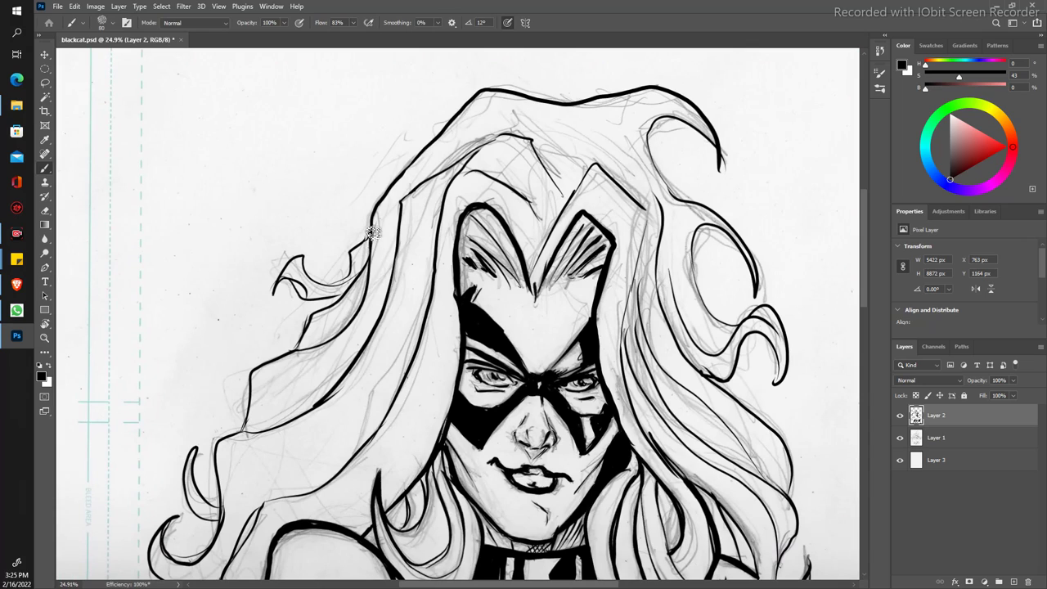
{"action": "left_click_drag", "start_coordinate": [270, 371], "coordinate": [287, 204]}
{"action": "mouse_move", "coordinate": [290, 401]}
{"action": "left_mouse_down"}
{"action": "mouse_move", "coordinate": [292, 306]}
{"action": "mouse_move", "coordinate": [66, 303]}
{"action": "left_mouse_up"}
{"action": "left_click_drag", "start_coordinate": [197, 123], "coordinate": [273, 292]}
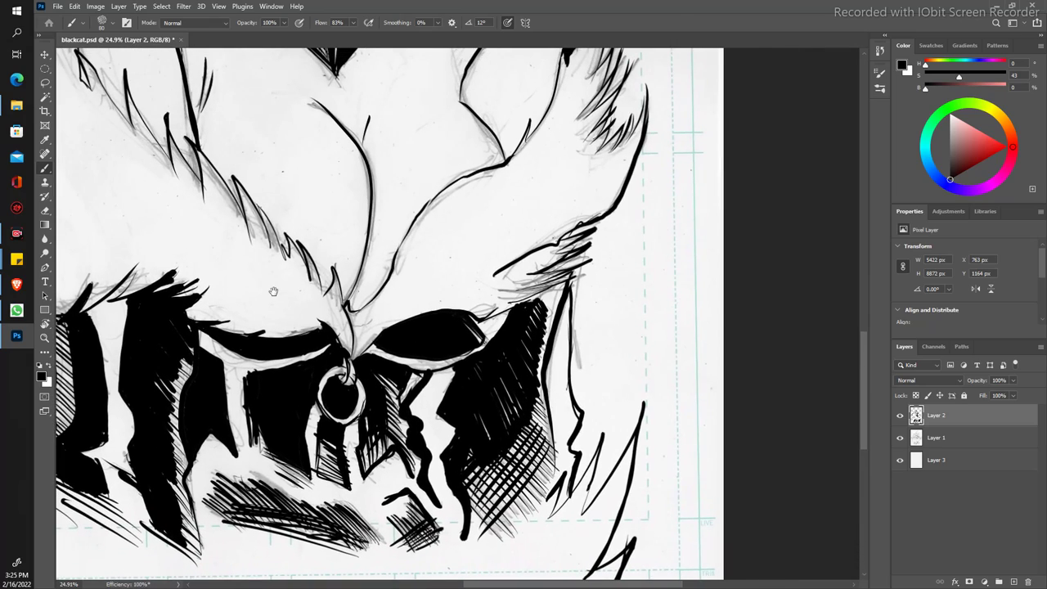
{"action": "scroll", "coordinate": [278, 335], "scroll_direction": "down", "scroll_amount": 5}
{"action": "left_click_drag", "start_coordinate": [278, 352], "coordinate": [283, 379]}
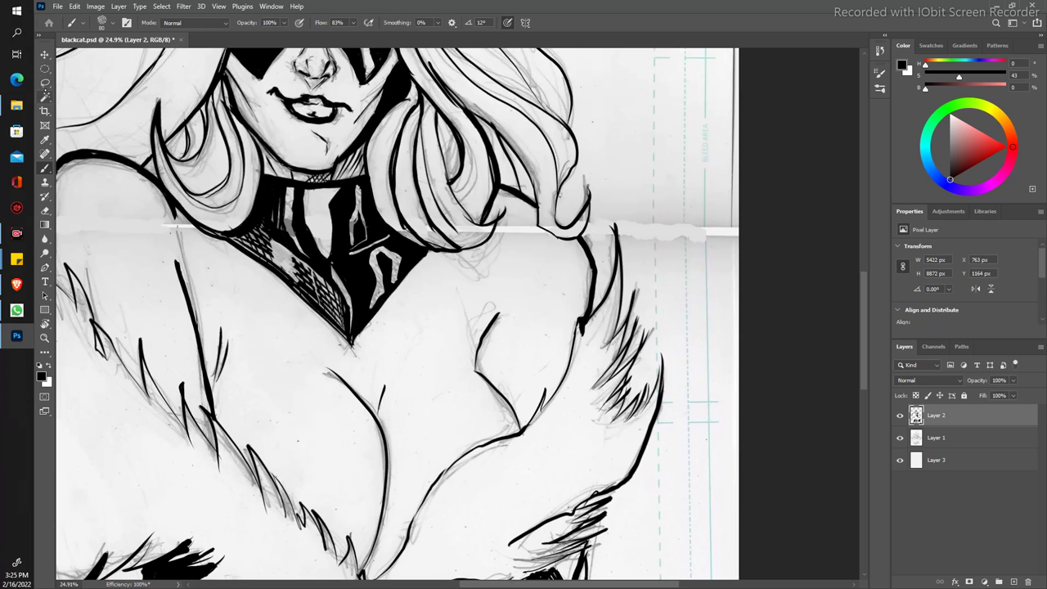
Step: Delete the Magic Wand-selected white from the ink layer, deselect, and fit the page
{"action": "left_click", "coordinate": [45, 97]}
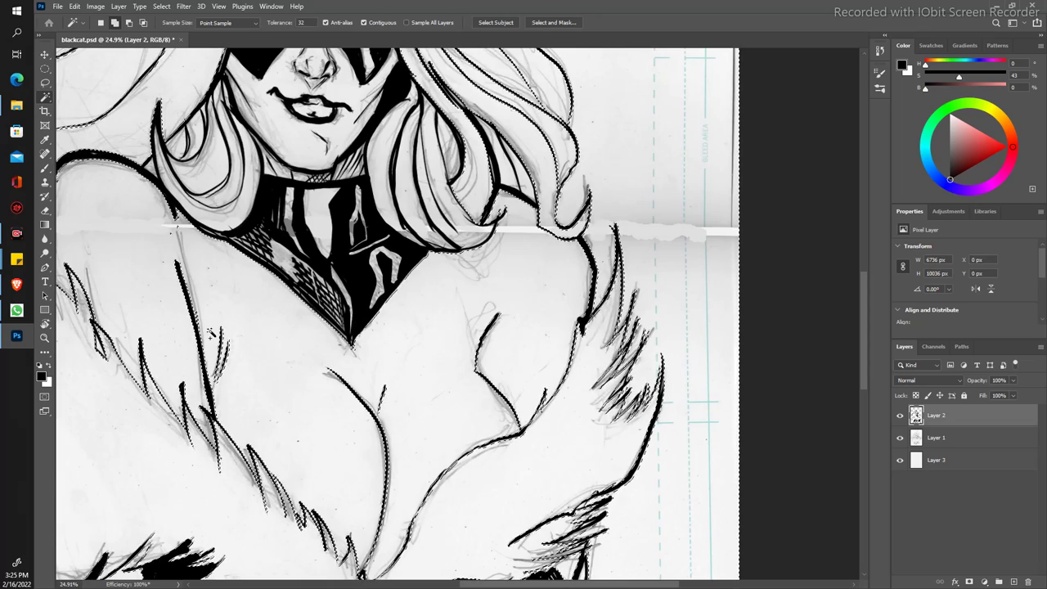
{"action": "key", "text": "Delete"}
{"action": "key", "text": "ctrl+d"}
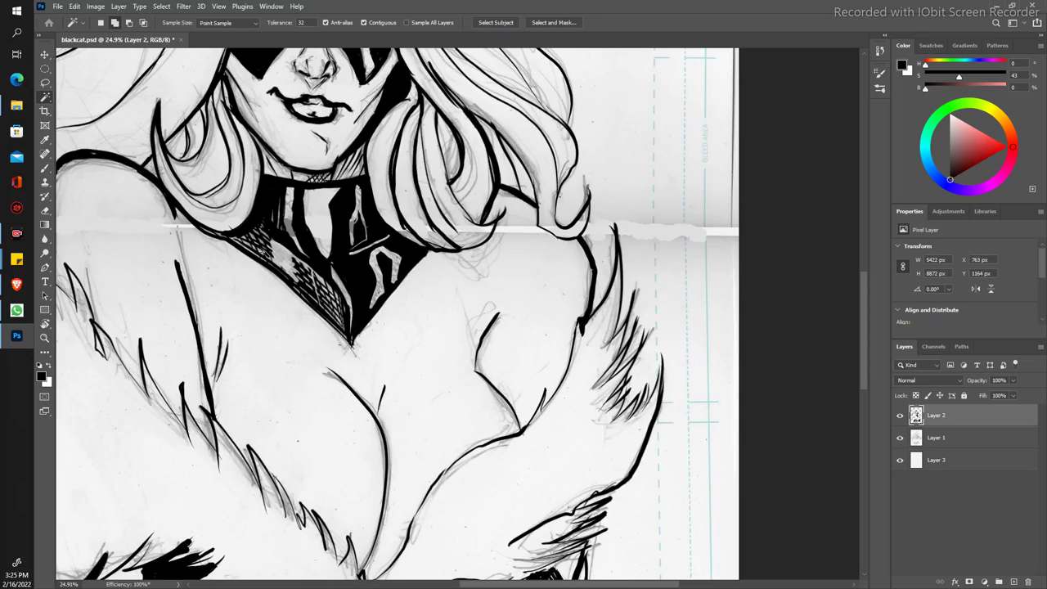
{"action": "key", "text": "ctrl+0"}
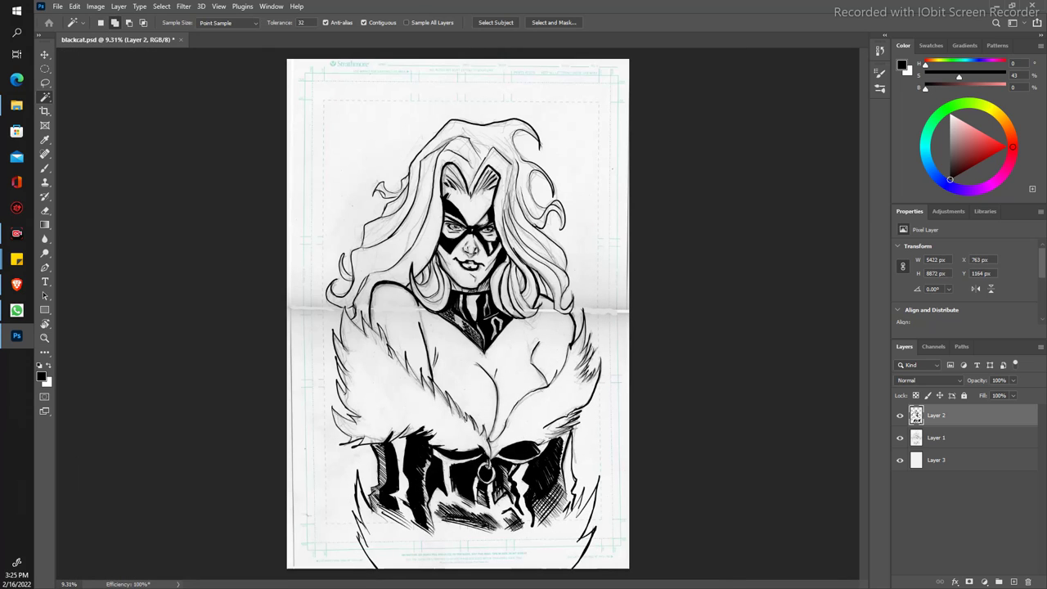
Step: Hide the scanned Layer 1 and hatch the chin and neck shadow
{"action": "left_click", "coordinate": [900, 437]}
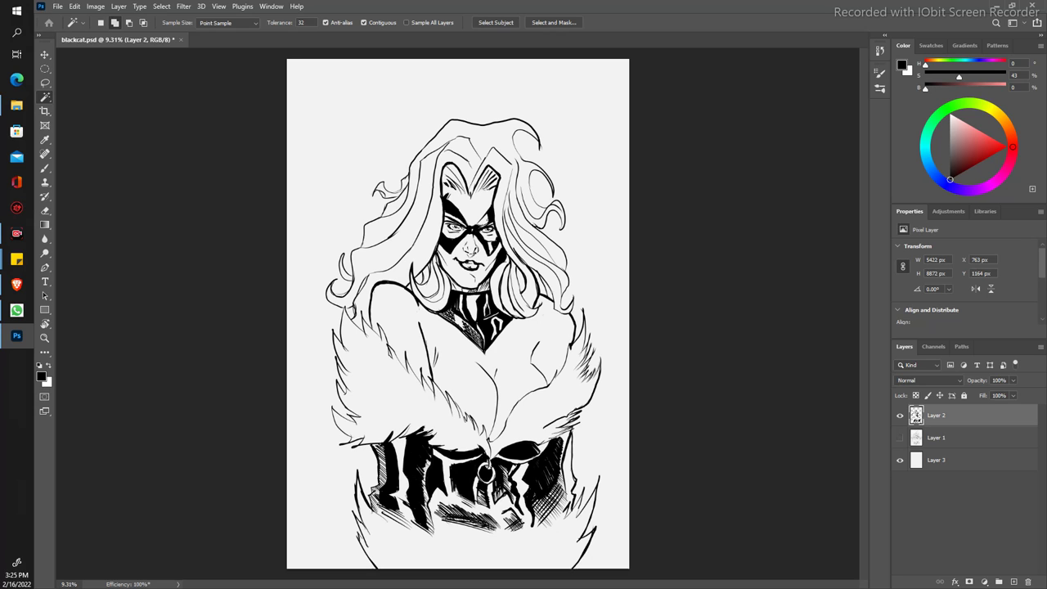
{"action": "scroll", "coordinate": [459, 311], "scroll_direction": "up", "scroll_amount": 5}
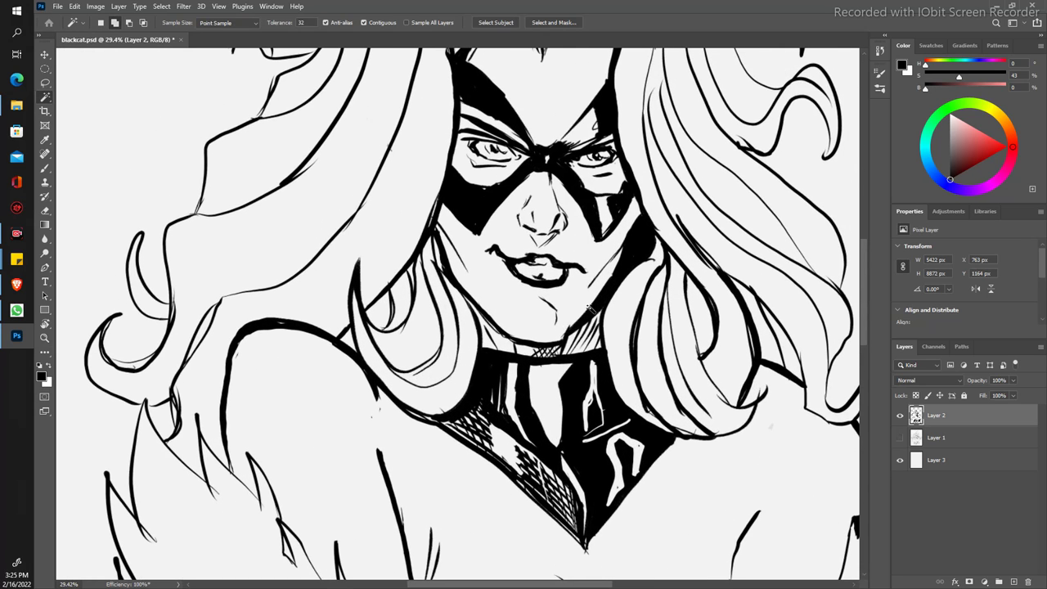
{"action": "key", "text": "b"}
{"action": "left_click_drag", "start_coordinate": [576, 337], "coordinate": [589, 327]}
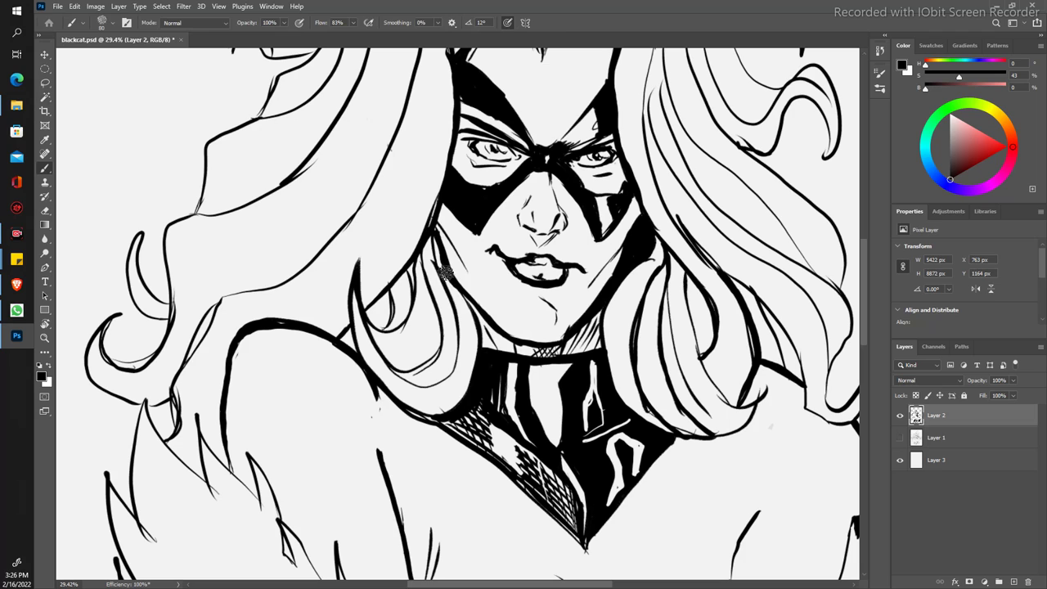
Step: Zoom out to check the whole drawing, then zoom back in on the head and hair
{"action": "key", "text": "e"}
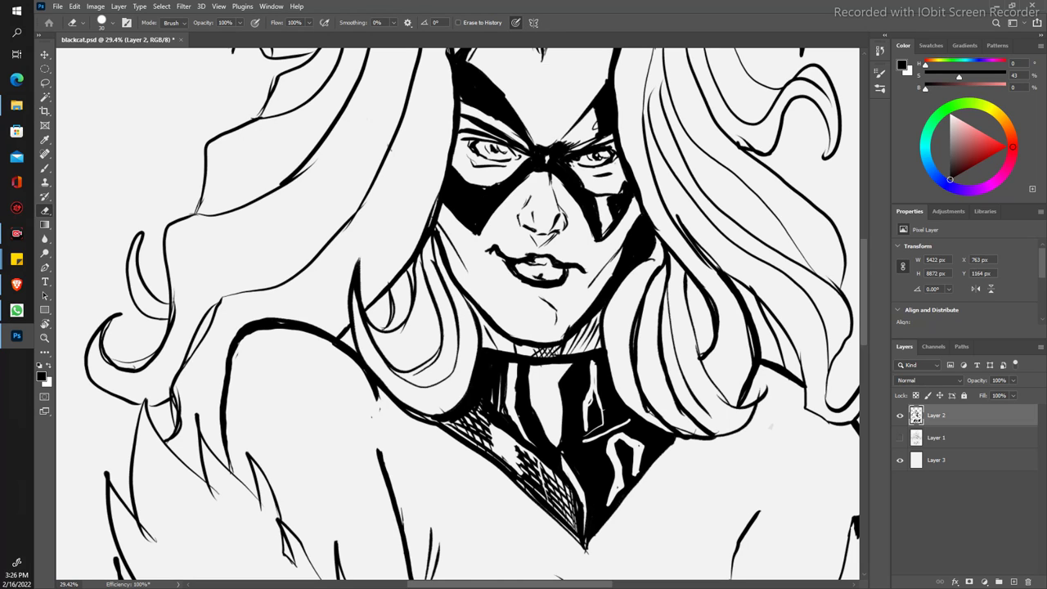
{"action": "key", "text": "z"}
{"action": "left_click_drag", "start_coordinate": [358, 177], "coordinate": [327, 148]}
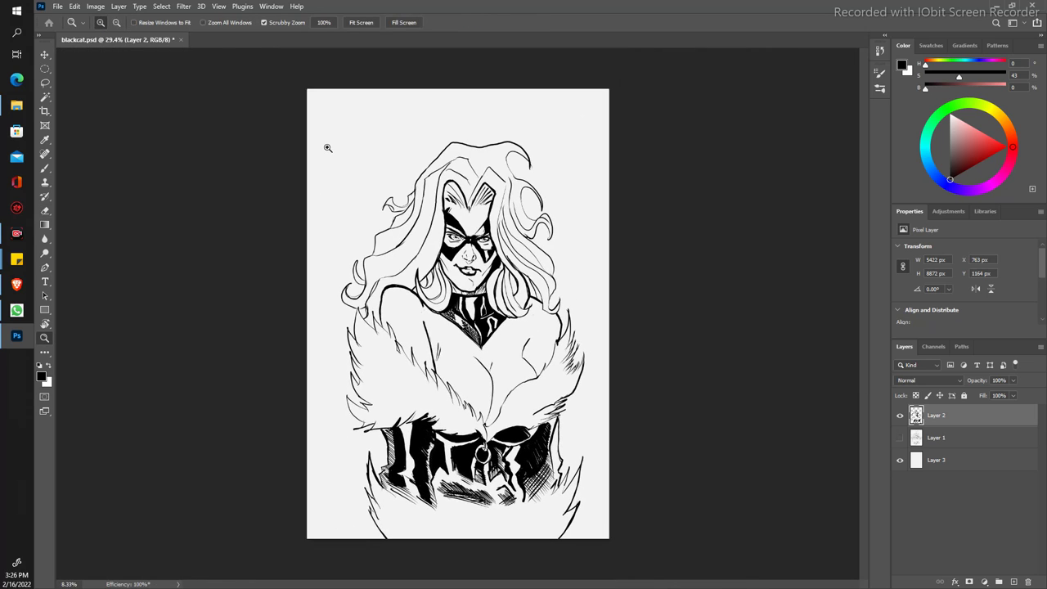
{"action": "key", "text": "e"}
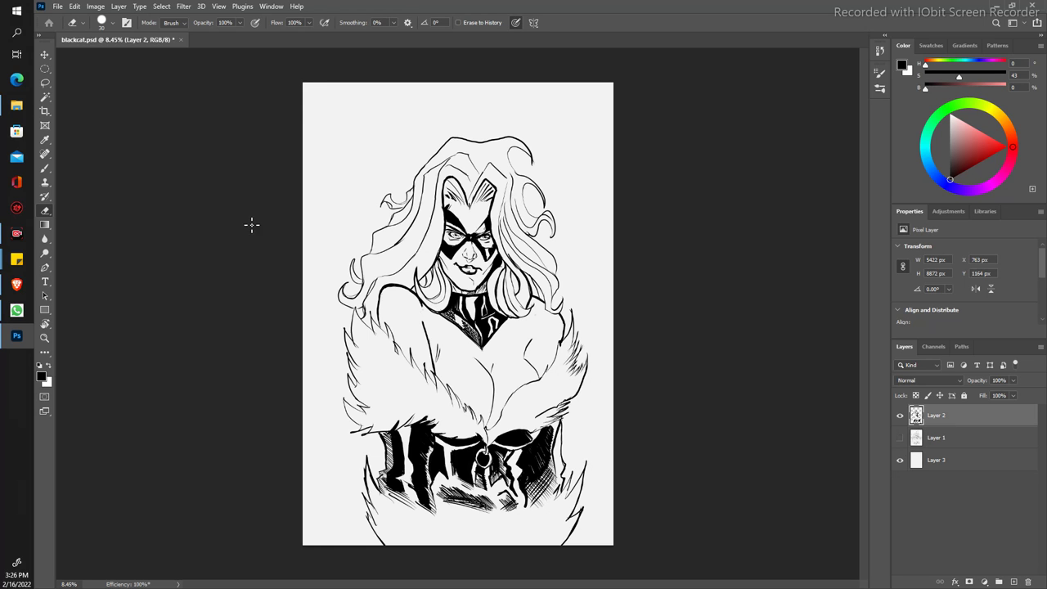
{"action": "key", "text": "z"}
{"action": "mouse_move", "coordinate": [293, 248]}
{"action": "left_mouse_down"}
{"action": "mouse_move", "coordinate": [344, 249]}
{"action": "mouse_move", "coordinate": [285, 247]}
{"action": "mouse_move", "coordinate": [276, 230]}
{"action": "mouse_move", "coordinate": [304, 265]}
{"action": "mouse_move", "coordinate": [257, 295]}
{"action": "mouse_move", "coordinate": [229, 340]}
{"action": "left_mouse_up"}
{"action": "key", "text": "e"}
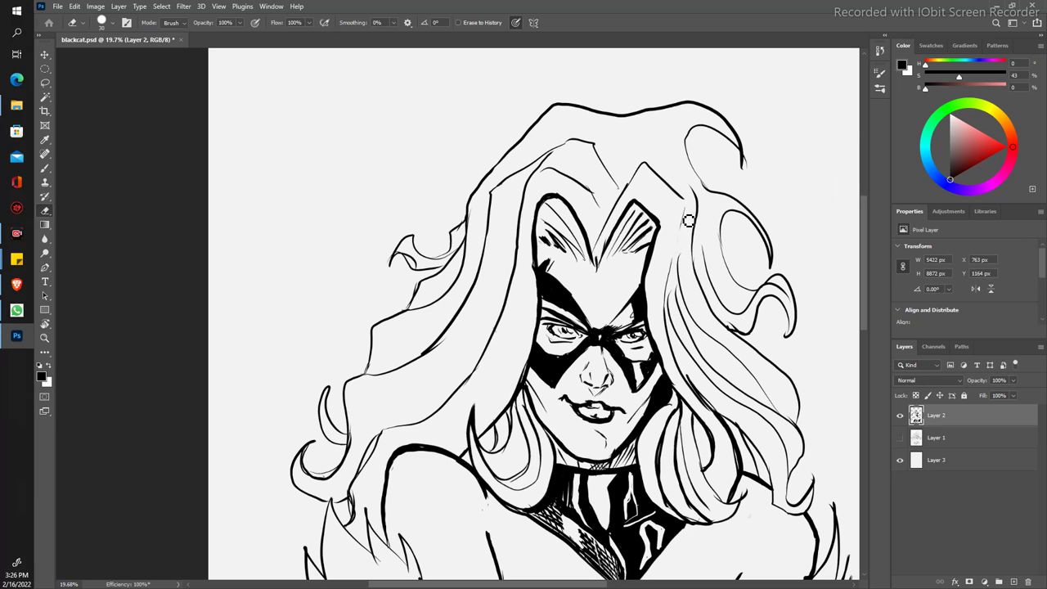
{"action": "left_click", "coordinate": [74, 6]}
Step: Ink new hair strands at the crown and above the forehead, then zoom out
{"action": "key", "text": "b"}
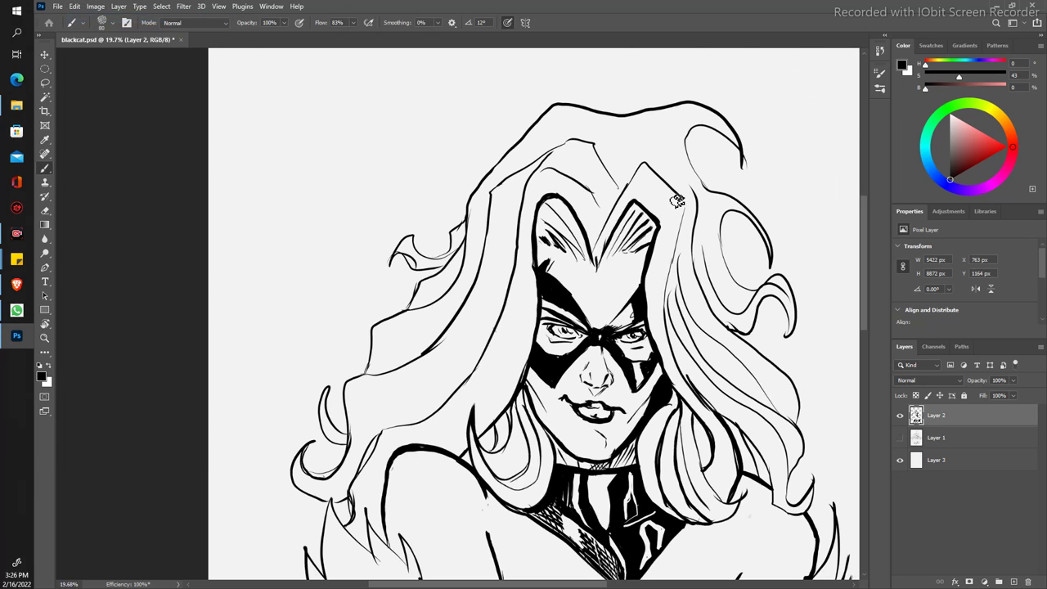
{"action": "left_click_drag", "start_coordinate": [675, 275], "coordinate": [661, 326]}
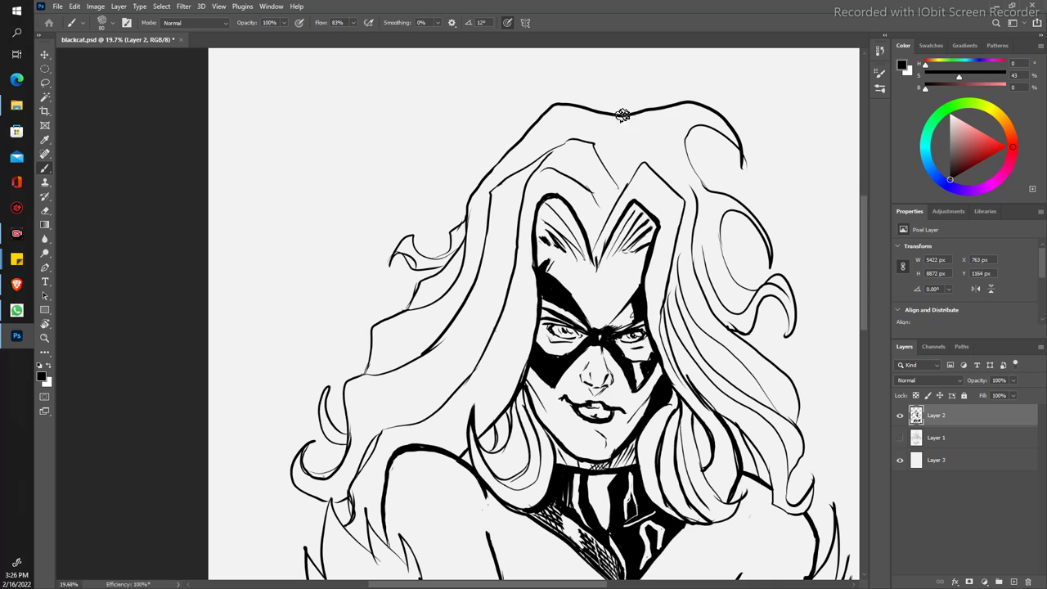
{"action": "mouse_move", "coordinate": [618, 173]}
{"action": "left_mouse_down"}
{"action": "mouse_move", "coordinate": [647, 150]}
{"action": "mouse_move", "coordinate": [619, 144]}
{"action": "mouse_move", "coordinate": [609, 160]}
{"action": "left_mouse_up"}
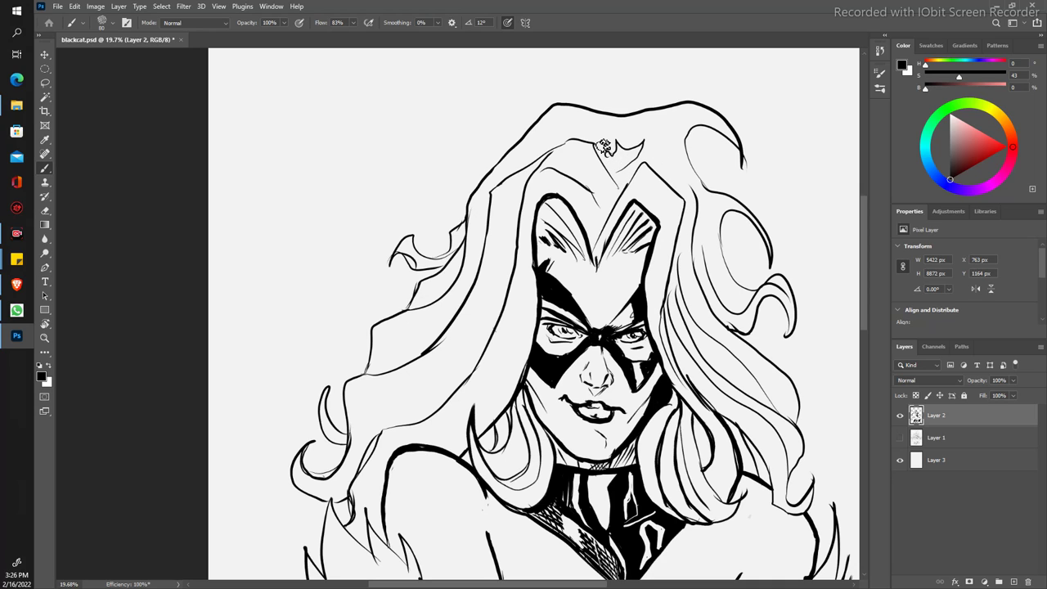
{"action": "left_click_drag", "start_coordinate": [651, 152], "coordinate": [677, 156]}
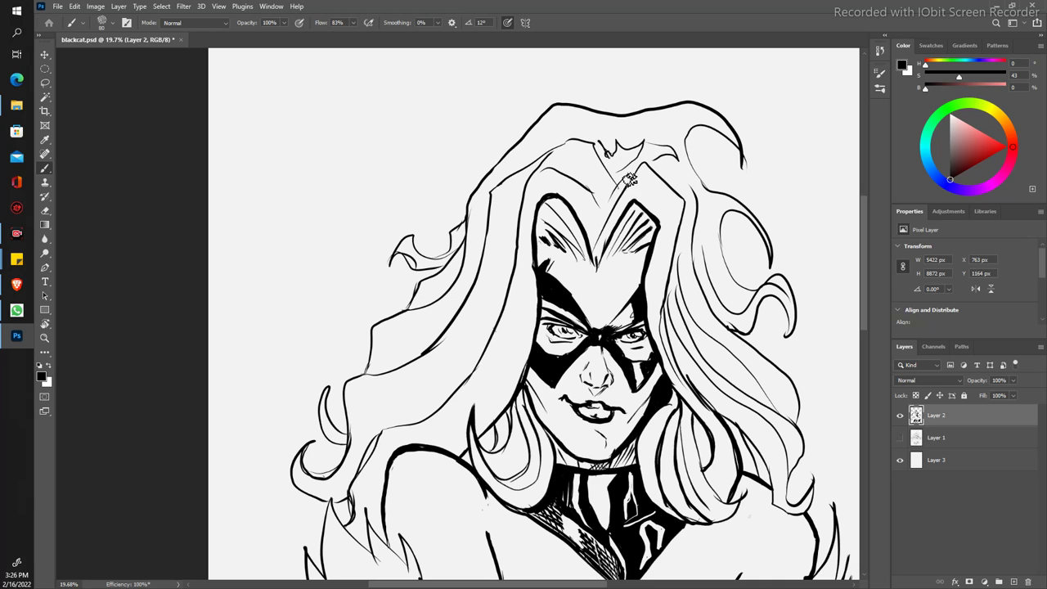
{"action": "left_click_drag", "start_coordinate": [611, 210], "coordinate": [585, 160]}
{"action": "key", "text": "z"}
{"action": "left_click_drag", "start_coordinate": [392, 233], "coordinate": [353, 205]}
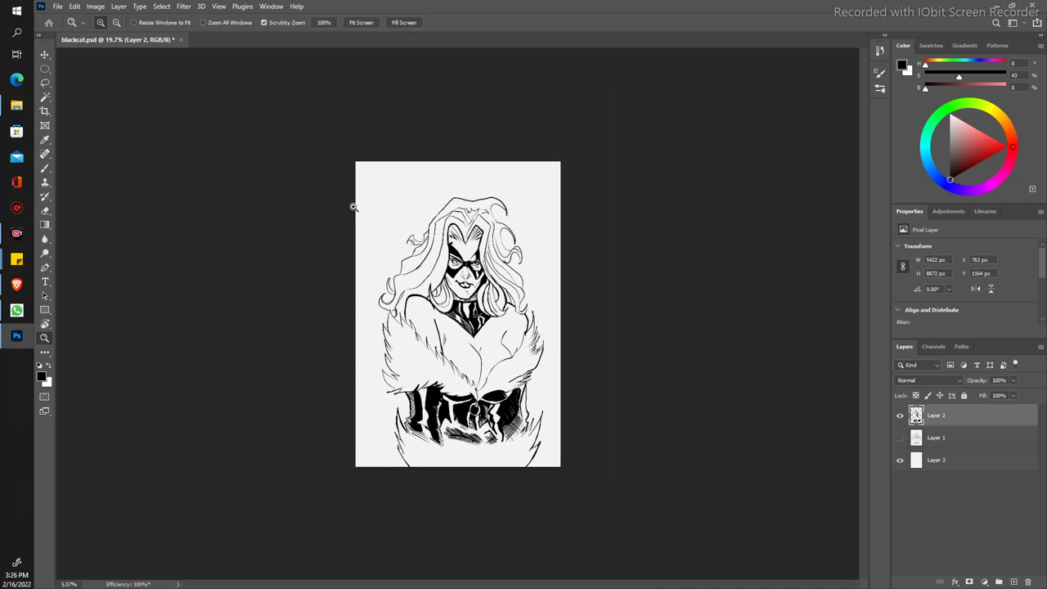
Step: Zoom in on the upper body and select the white background outside the contour
{"action": "mouse_move", "coordinate": [385, 279]}
{"action": "left_mouse_down"}
{"action": "mouse_move", "coordinate": [363, 236]}
{"action": "mouse_move", "coordinate": [381, 256]}
{"action": "left_mouse_up"}
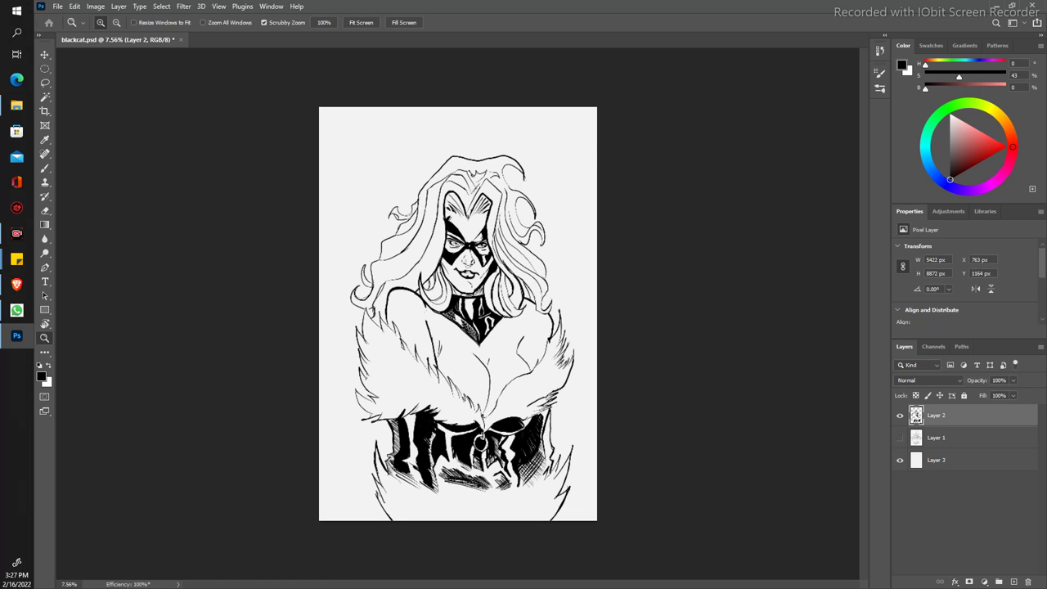
{"action": "left_click_drag", "start_coordinate": [422, 302], "coordinate": [459, 303]}
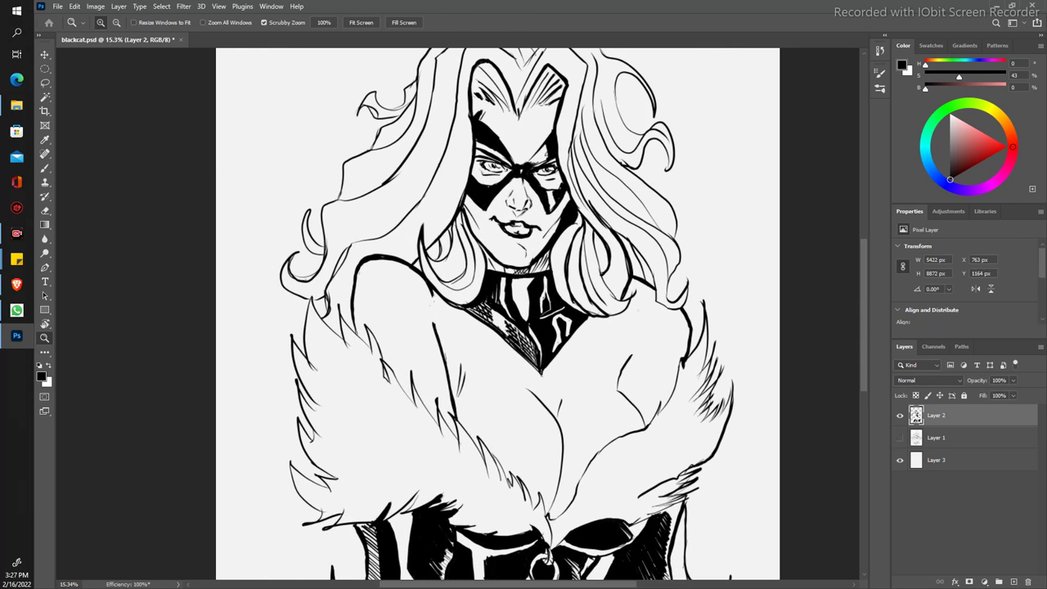
{"action": "key", "text": "b"}
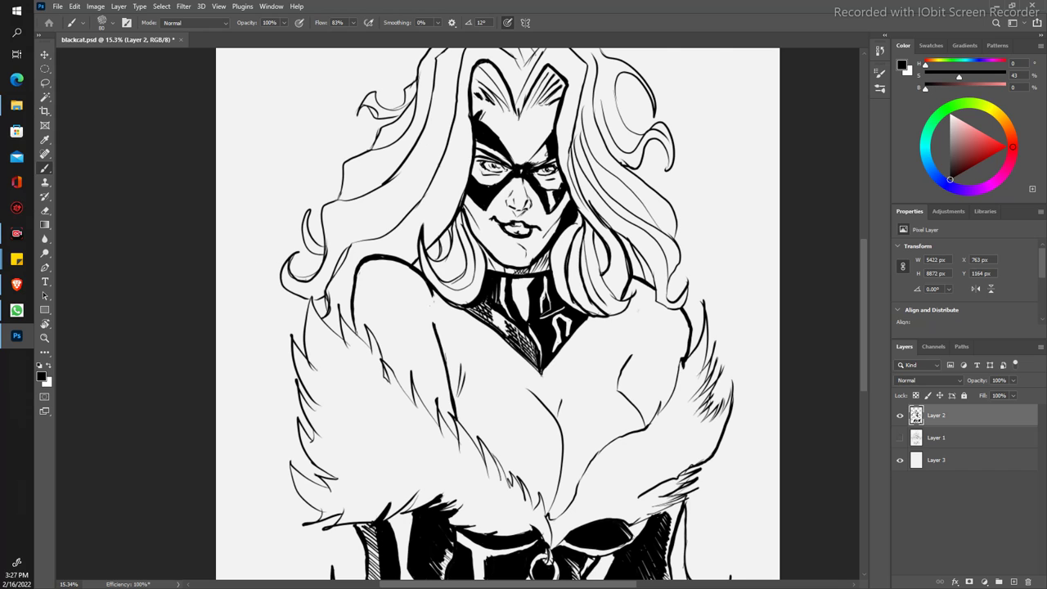
{"action": "left_click", "coordinate": [45, 97]}
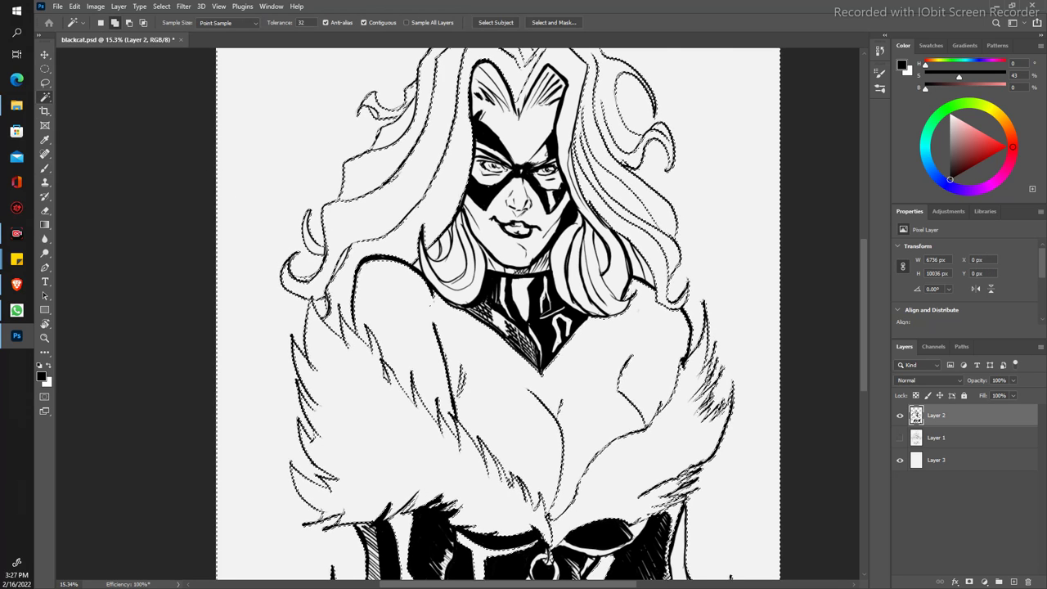
{"action": "left_click", "coordinate": [74, 6]}
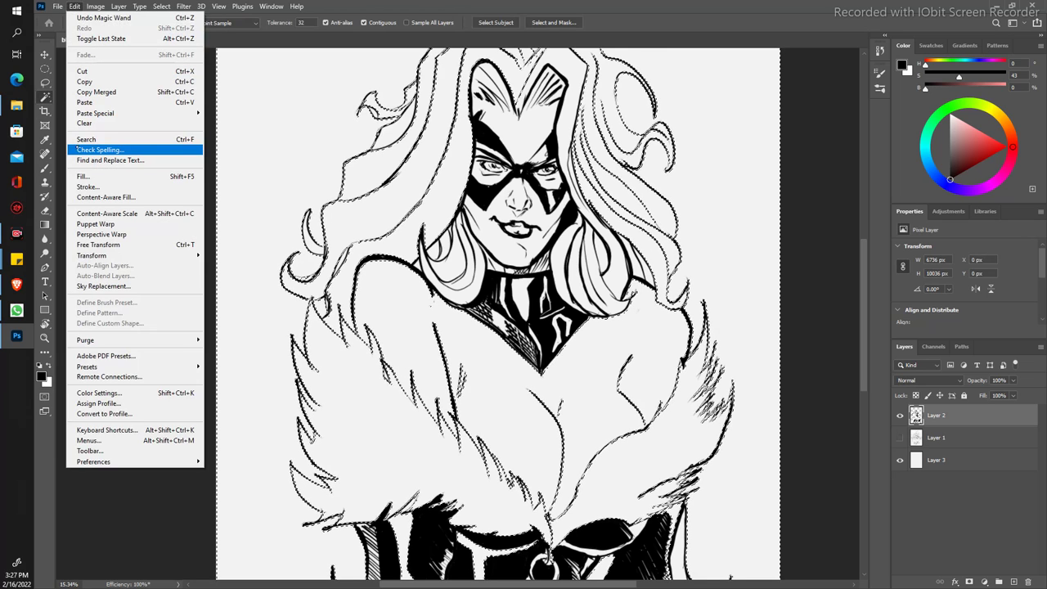
{"action": "left_click", "coordinate": [82, 176]}
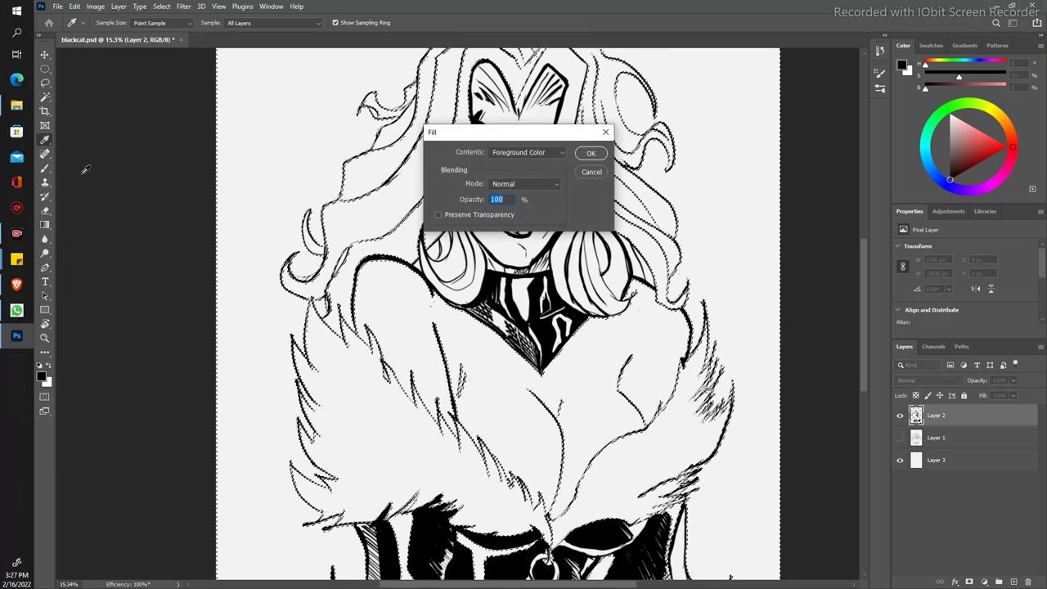
{"action": "left_click", "coordinate": [590, 153]}
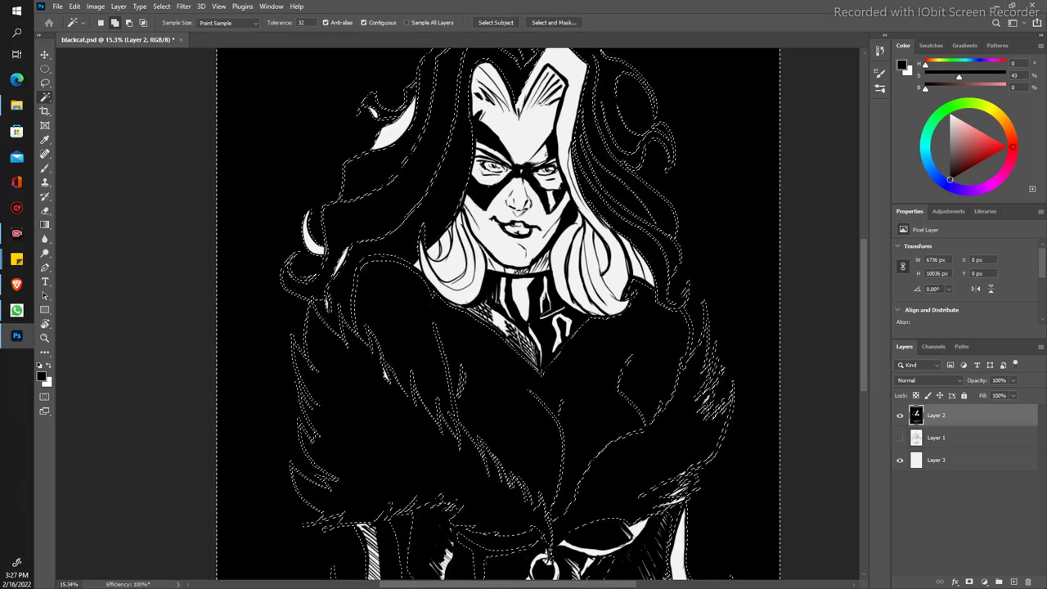
{"action": "key", "text": "z"}
{"action": "left_click_drag", "start_coordinate": [351, 301], "coordinate": [325, 264]}
{"action": "left_click_drag", "start_coordinate": [363, 297], "coordinate": [362, 292]}
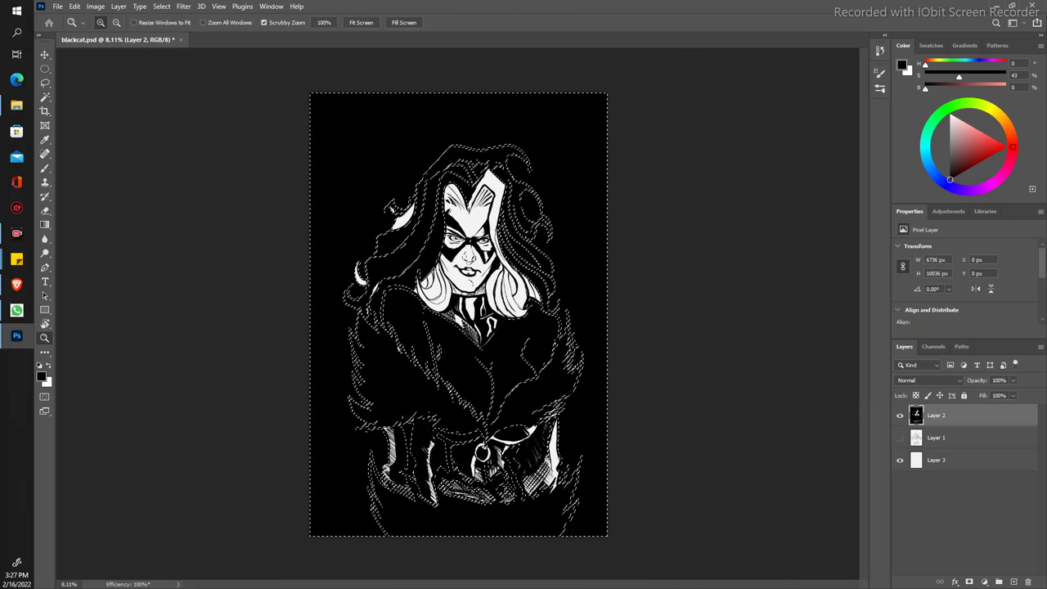
{"action": "key", "text": "w"}
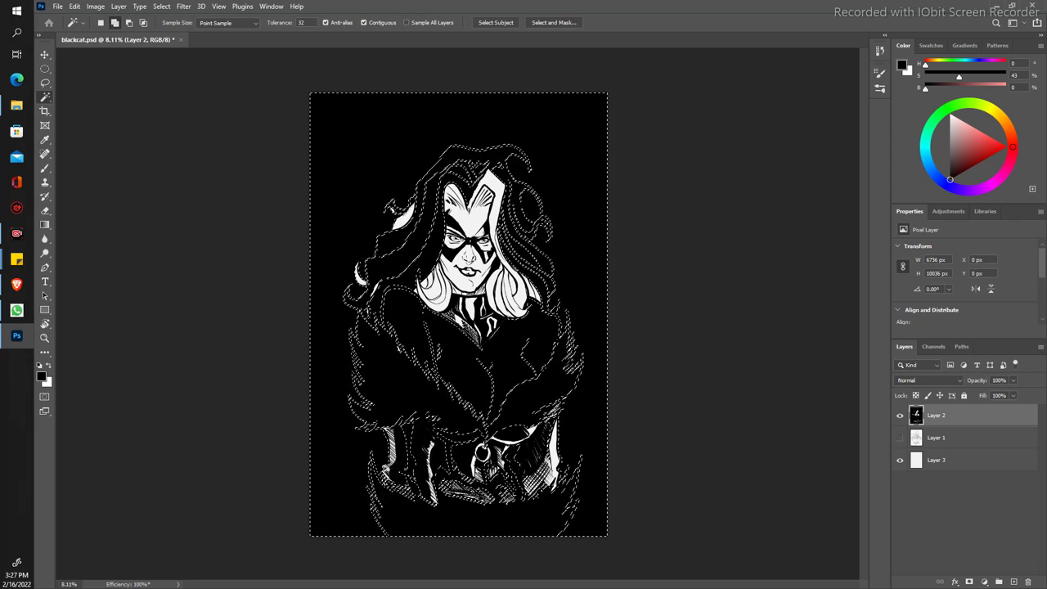
{"action": "key", "text": "ctrl+i"}
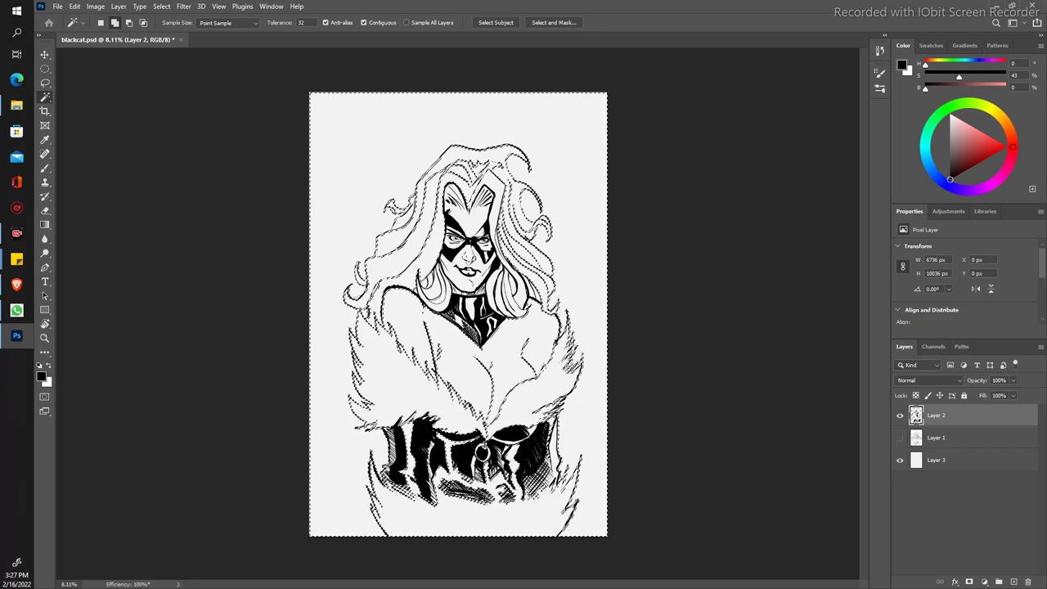
Step: Drop the background selection and ink the mask's upper-right and upper-left edges
{"action": "key", "text": "ctrl+d"}
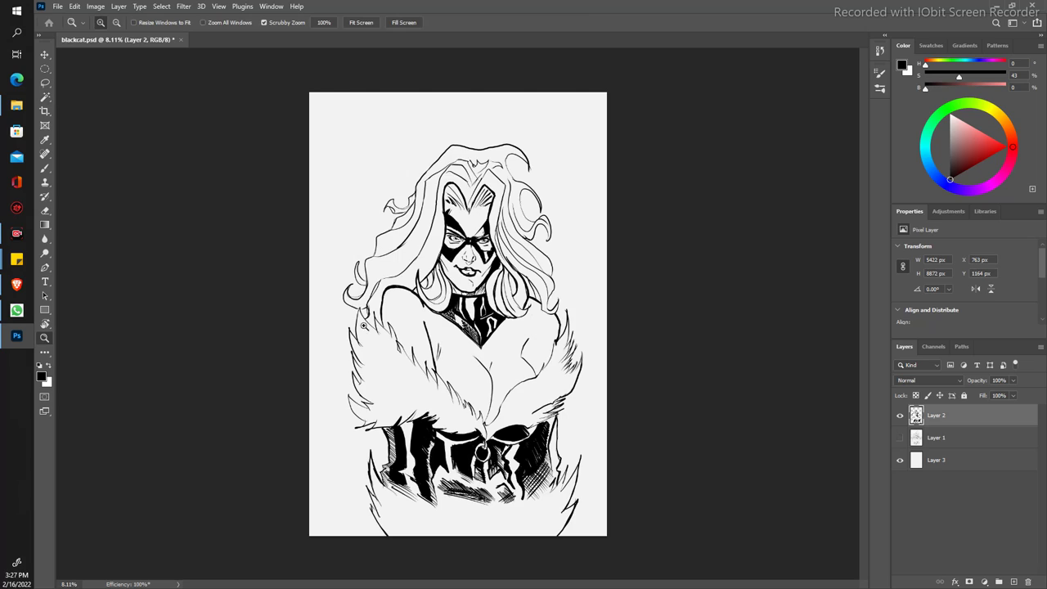
{"action": "scroll", "coordinate": [365, 327], "scroll_direction": "up", "scroll_amount": 5}
{"action": "left_click_drag", "start_coordinate": [290, 233], "coordinate": [269, 296]}
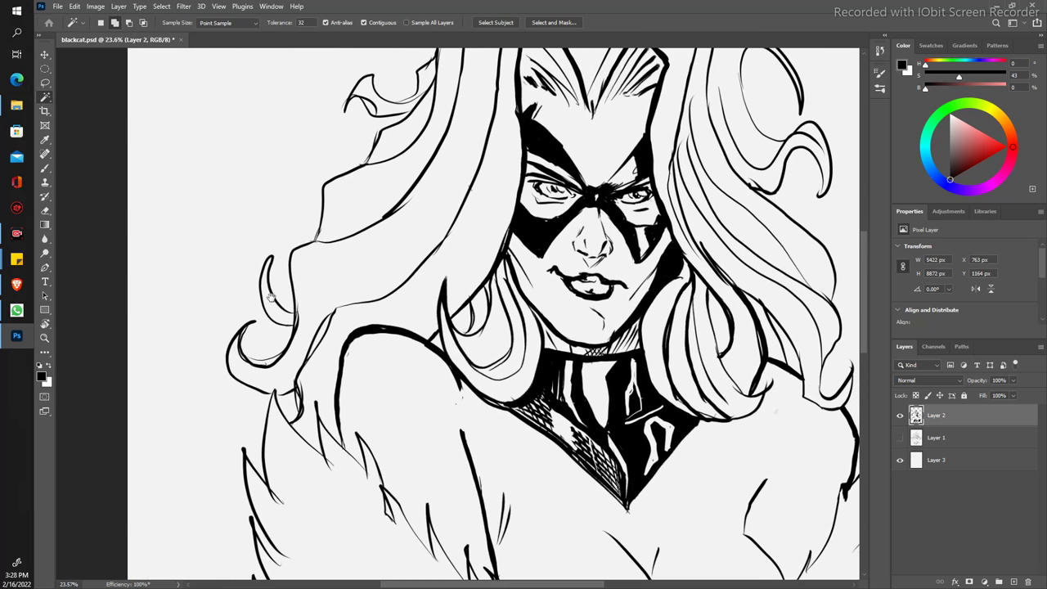
{"action": "left_click_drag", "start_coordinate": [324, 321], "coordinate": [255, 344]}
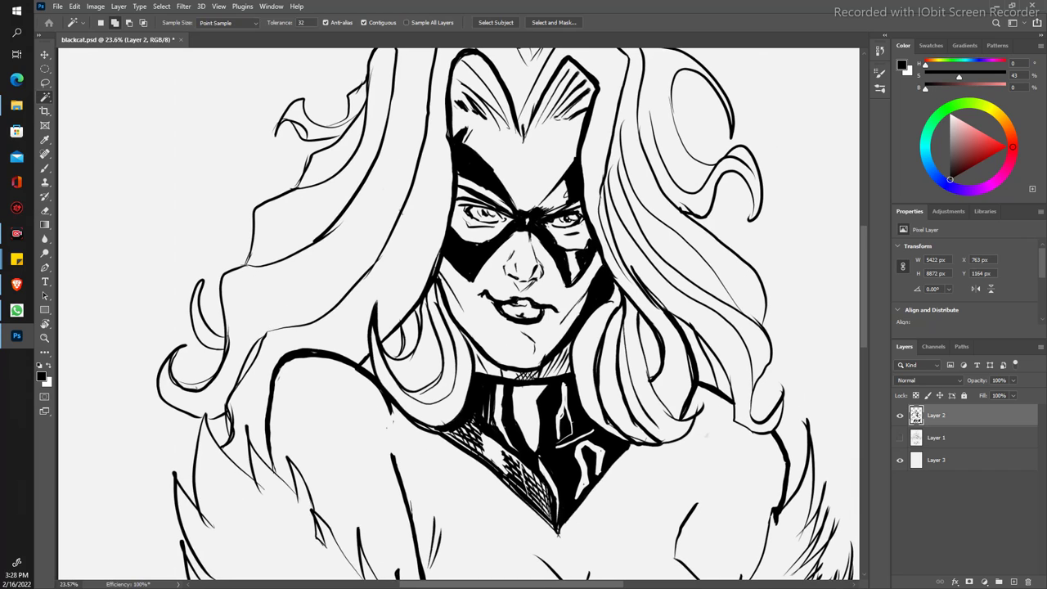
{"action": "key", "text": "b"}
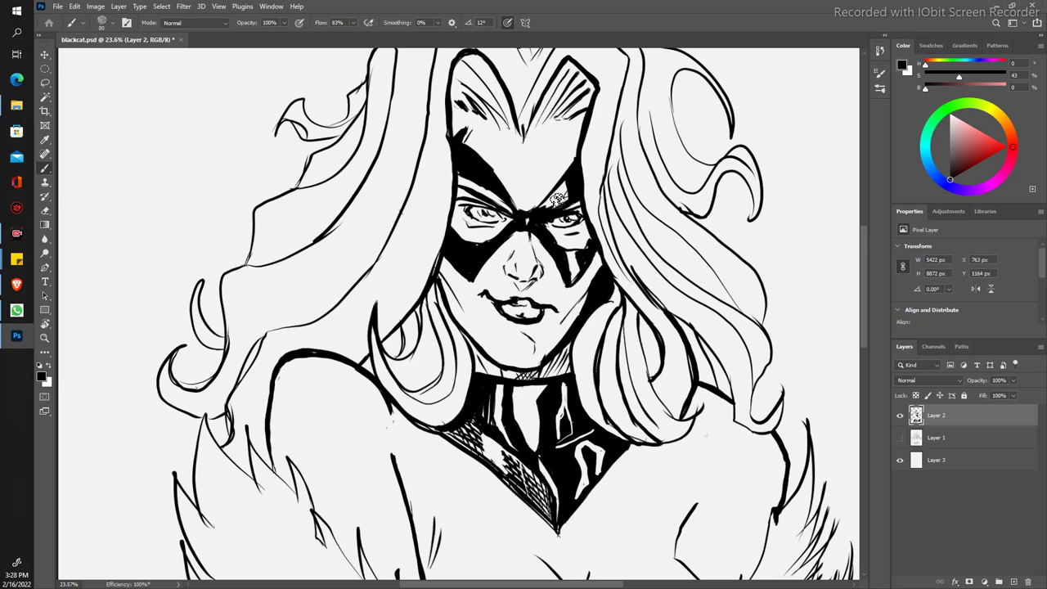
{"action": "left_click_drag", "start_coordinate": [565, 196], "coordinate": [568, 185]}
{"action": "left_click_drag", "start_coordinate": [461, 174], "coordinate": [525, 221]}
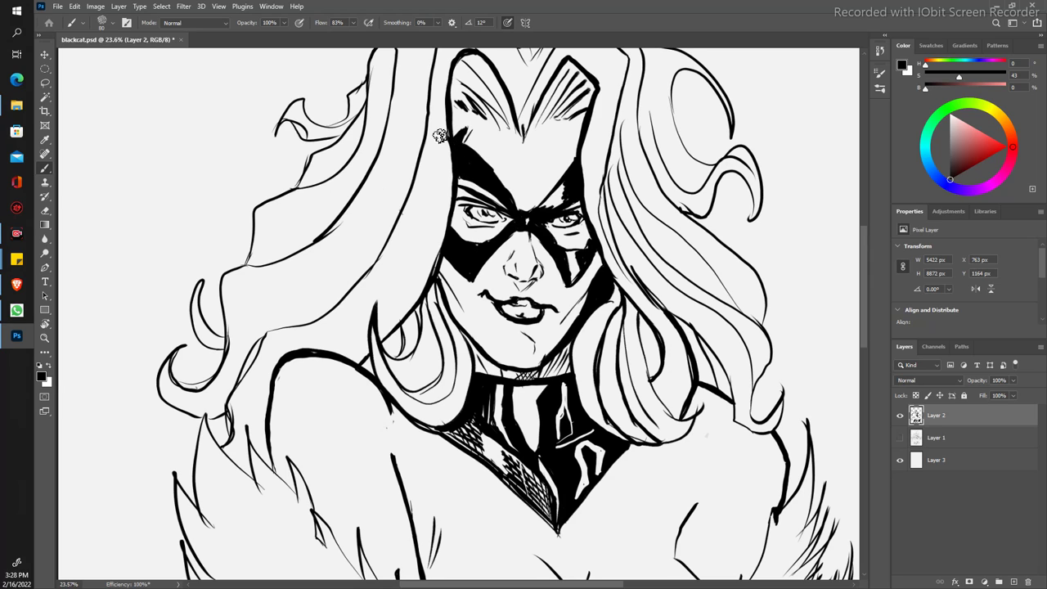
Step: Erase the stray mark on the mask's upper-left contour and zoom out to the whole page
{"action": "key", "text": "e"}
{"action": "left_click_drag", "start_coordinate": [450, 160], "coordinate": [453, 136]}
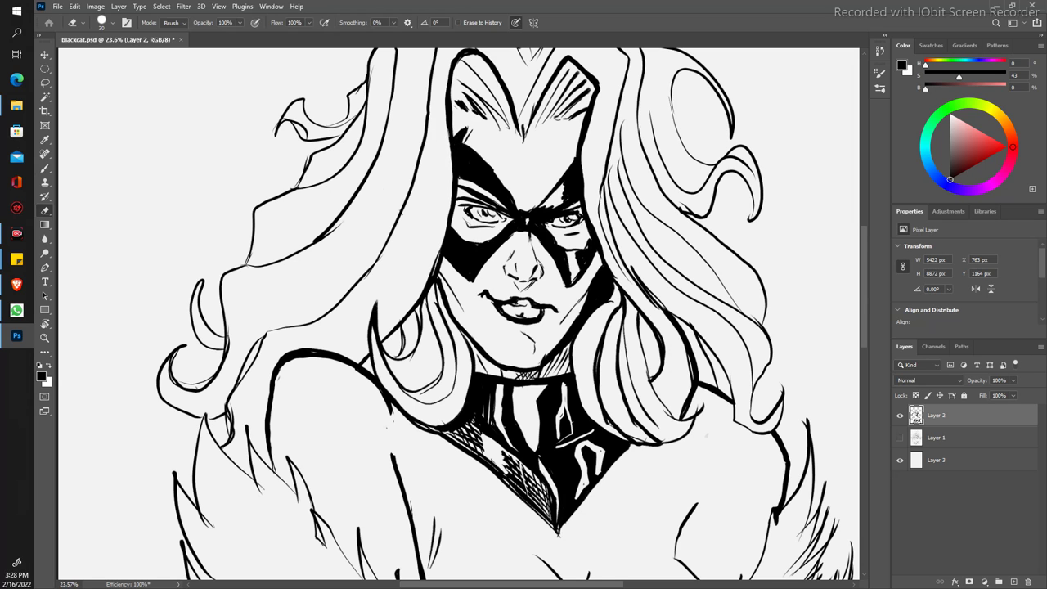
{"action": "key", "text": "z"}
{"action": "mouse_move", "coordinate": [365, 210]}
{"action": "left_mouse_down"}
{"action": "mouse_move", "coordinate": [319, 152]}
{"action": "mouse_move", "coordinate": [344, 152]}
{"action": "left_mouse_up"}
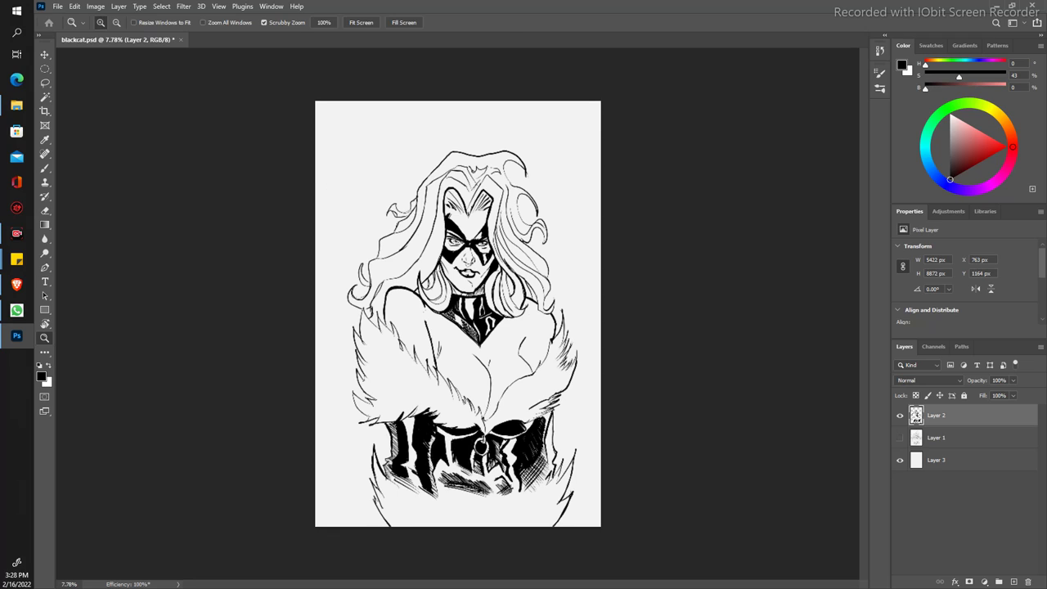
{"action": "key", "text": "b"}
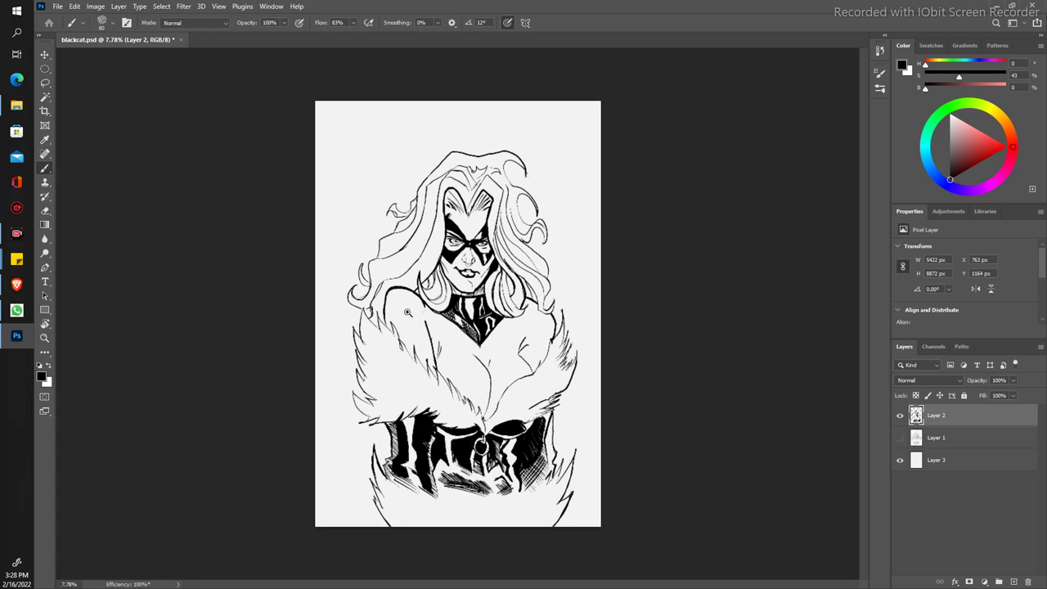
Step: Connect and extend the fur curves downward and ink the stole's right edge
{"action": "key", "text": "z"}
{"action": "left_click_drag", "start_coordinate": [437, 363], "coordinate": [437, 407]}
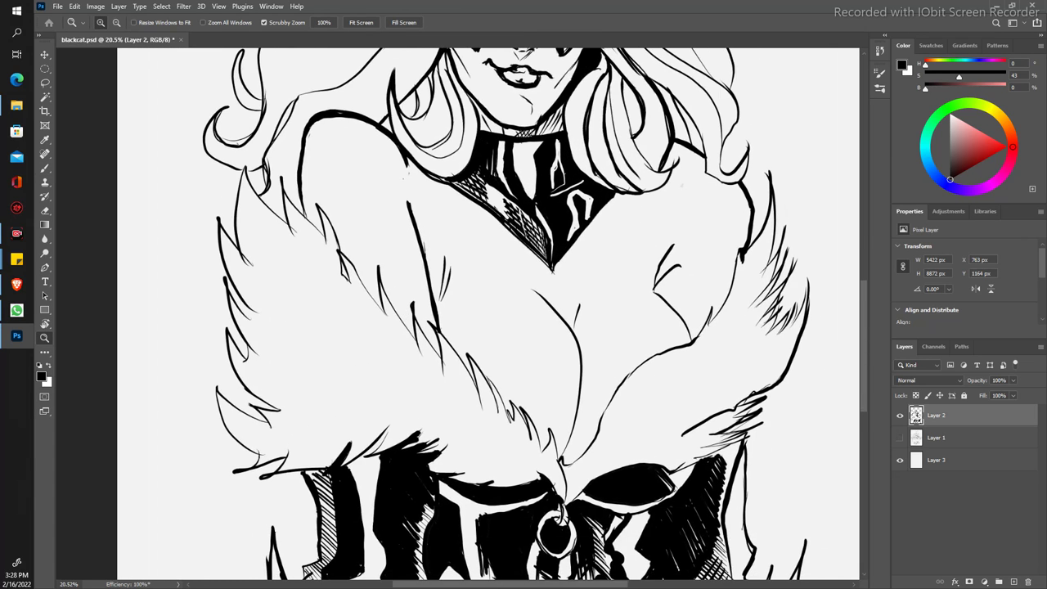
{"action": "key", "text": "b"}
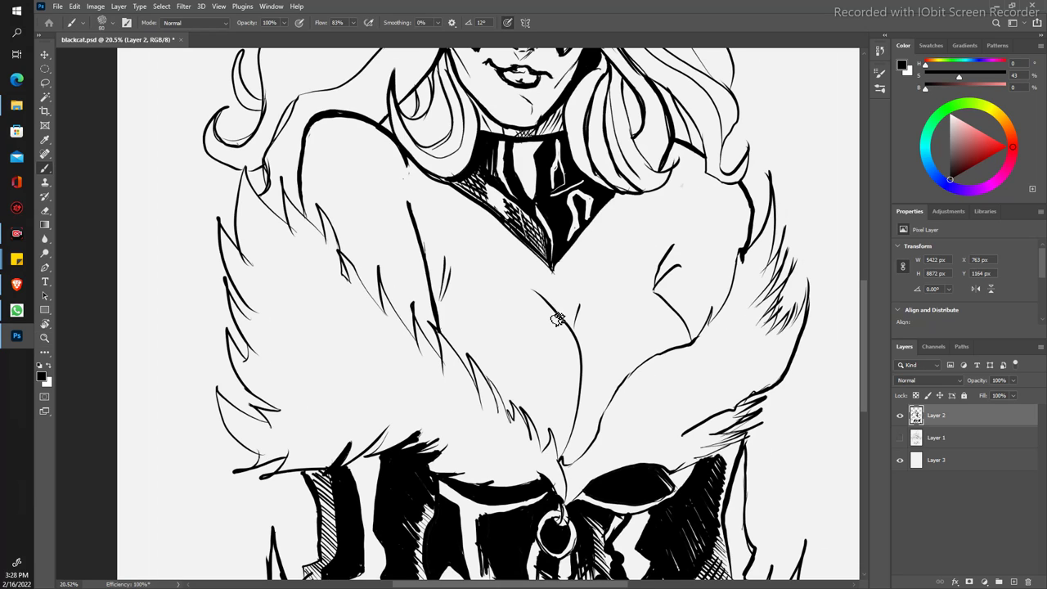
{"action": "mouse_move", "coordinate": [552, 306]}
{"action": "left_mouse_down"}
{"action": "mouse_move", "coordinate": [584, 364]}
{"action": "mouse_move", "coordinate": [584, 409]}
{"action": "mouse_move", "coordinate": [564, 463]}
{"action": "left_mouse_up"}
{"action": "left_click_drag", "start_coordinate": [585, 375], "coordinate": [568, 455]}
{"action": "mouse_move", "coordinate": [665, 280]}
{"action": "left_mouse_down"}
{"action": "mouse_move", "coordinate": [659, 294]}
{"action": "mouse_move", "coordinate": [696, 339]}
{"action": "left_mouse_up"}
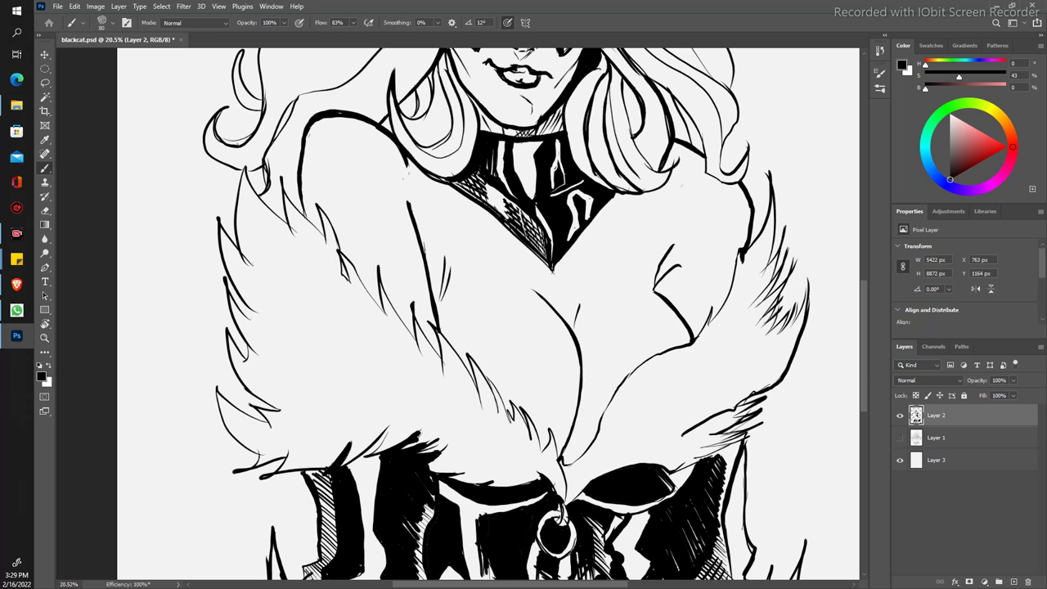
Step: Erase clean-ups where the left hair meets the shoulder and fur, then zoom out
{"action": "key", "text": "z"}
{"action": "left_click_drag", "start_coordinate": [337, 279], "coordinate": [288, 212]}
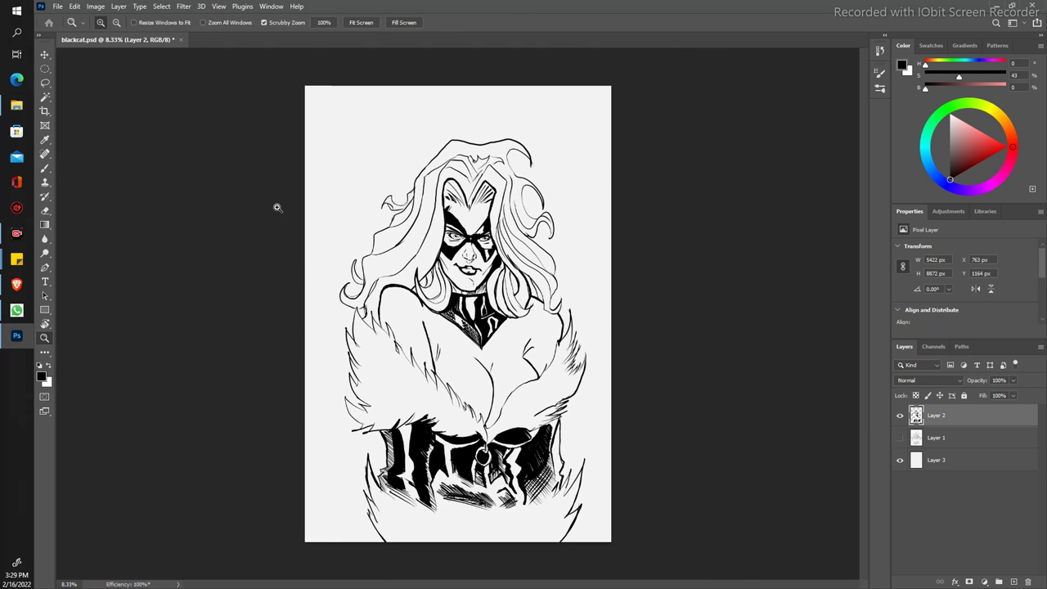
{"action": "left_click_drag", "start_coordinate": [312, 272], "coordinate": [302, 272]}
{"action": "key", "text": "b"}
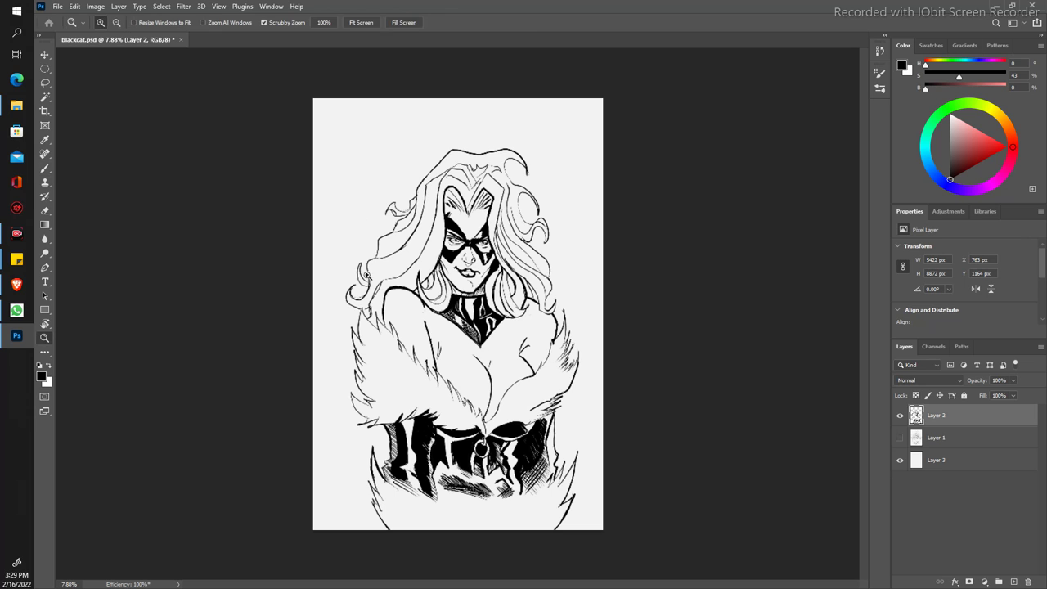
{"action": "left_click_drag", "start_coordinate": [368, 263], "coordinate": [425, 263]}
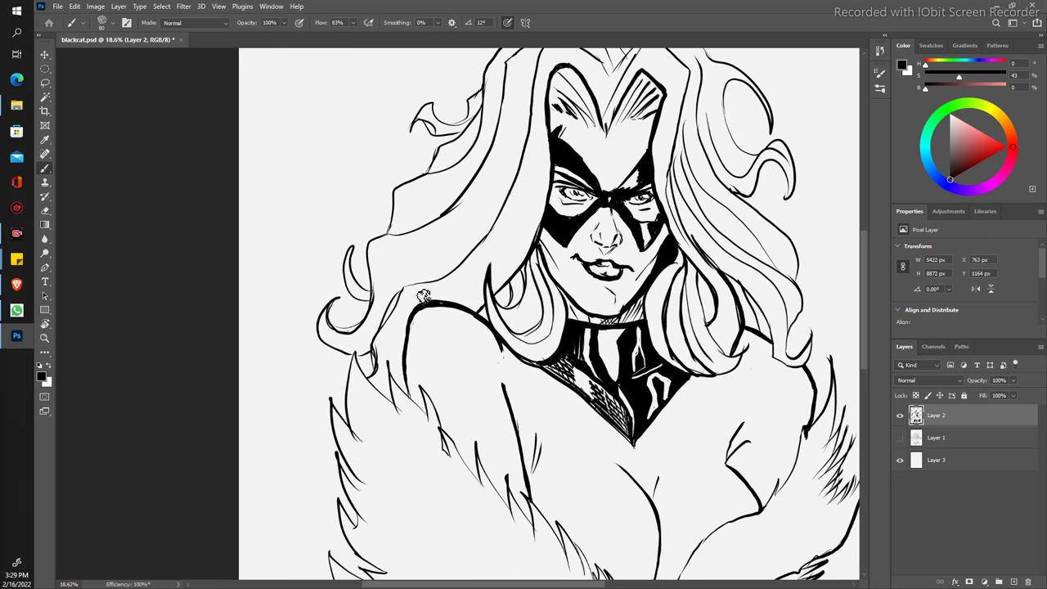
{"action": "key", "text": "e"}
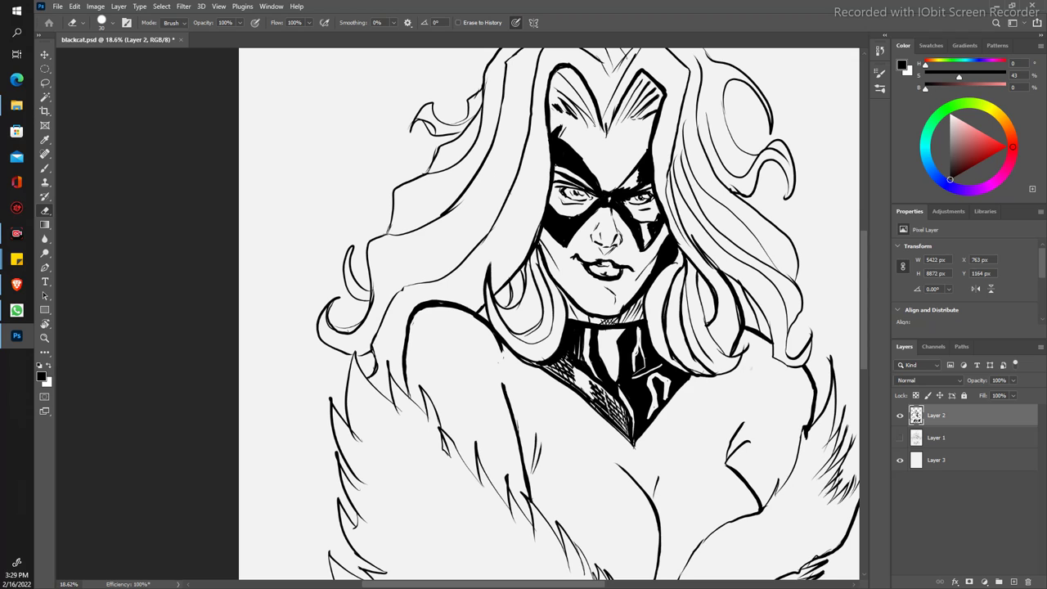
{"action": "key", "text": "z"}
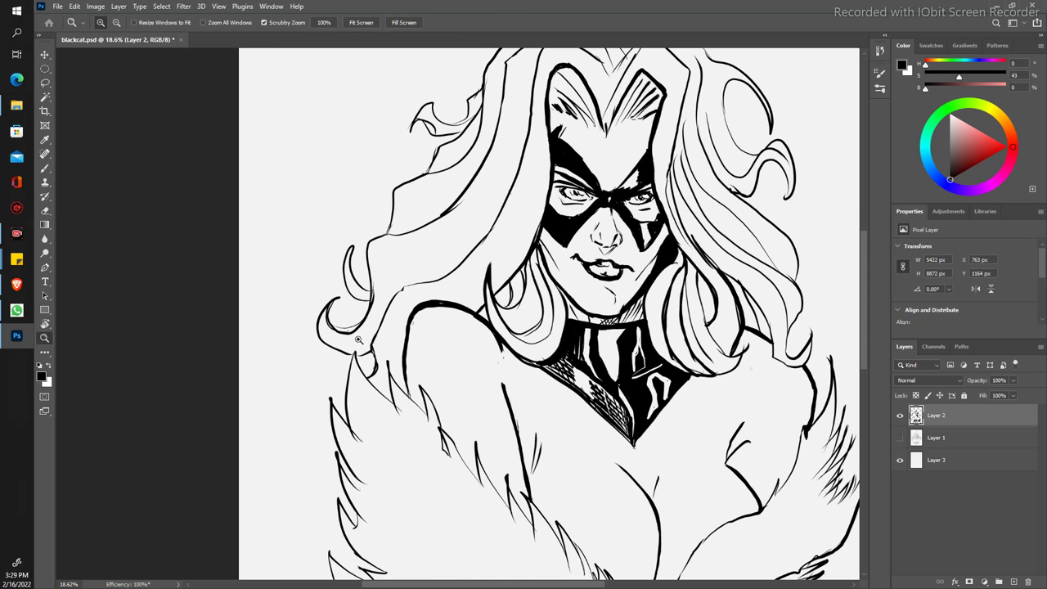
{"action": "left_click_drag", "start_coordinate": [357, 337], "coordinate": [307, 269]}
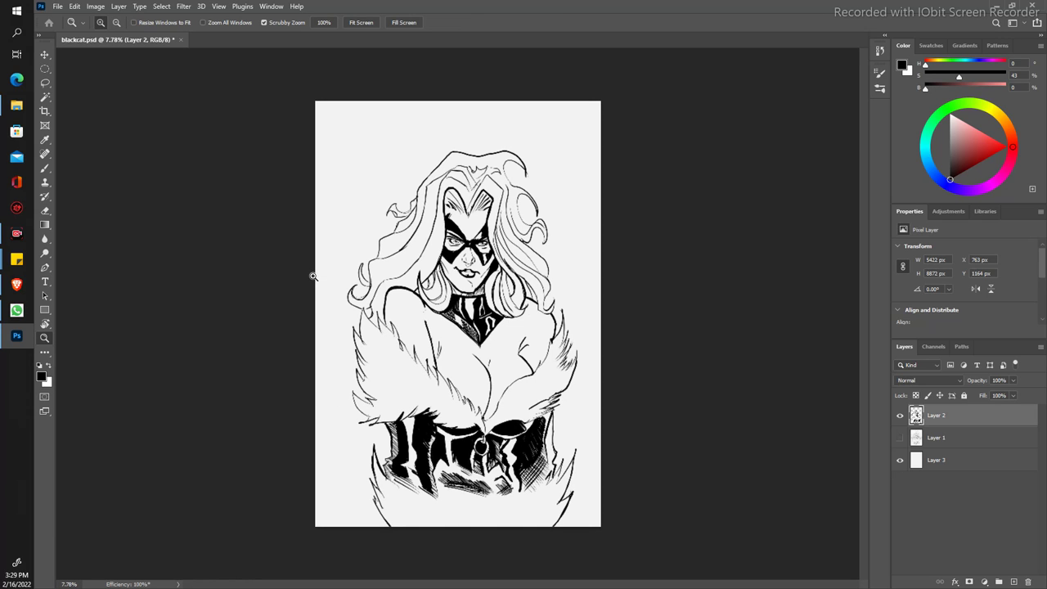
{"action": "left_click_drag", "start_coordinate": [378, 306], "coordinate": [345, 281]}
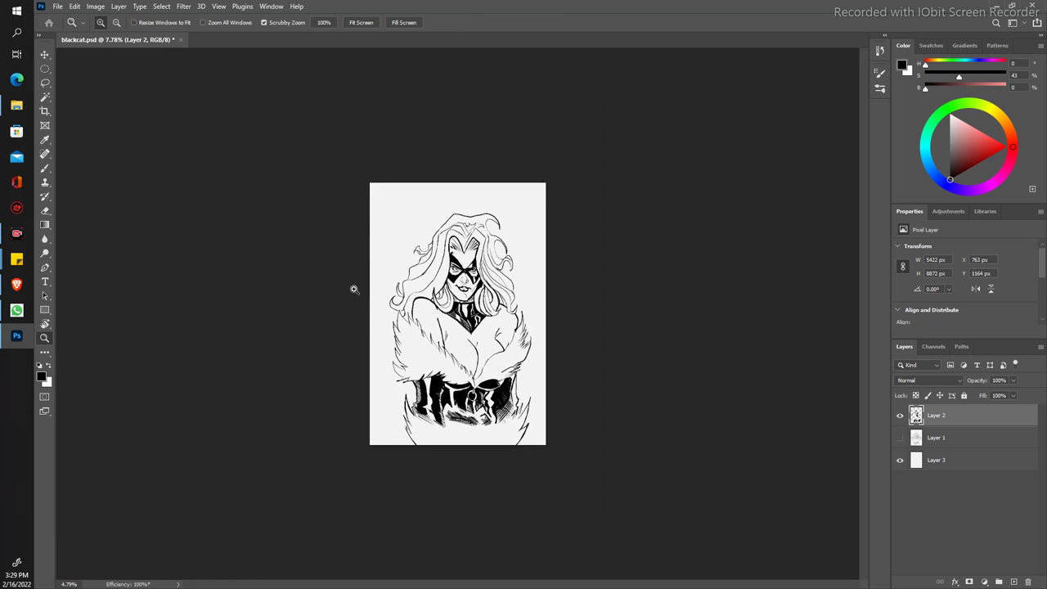
{"action": "left_click_drag", "start_coordinate": [456, 312], "coordinate": [491, 313]}
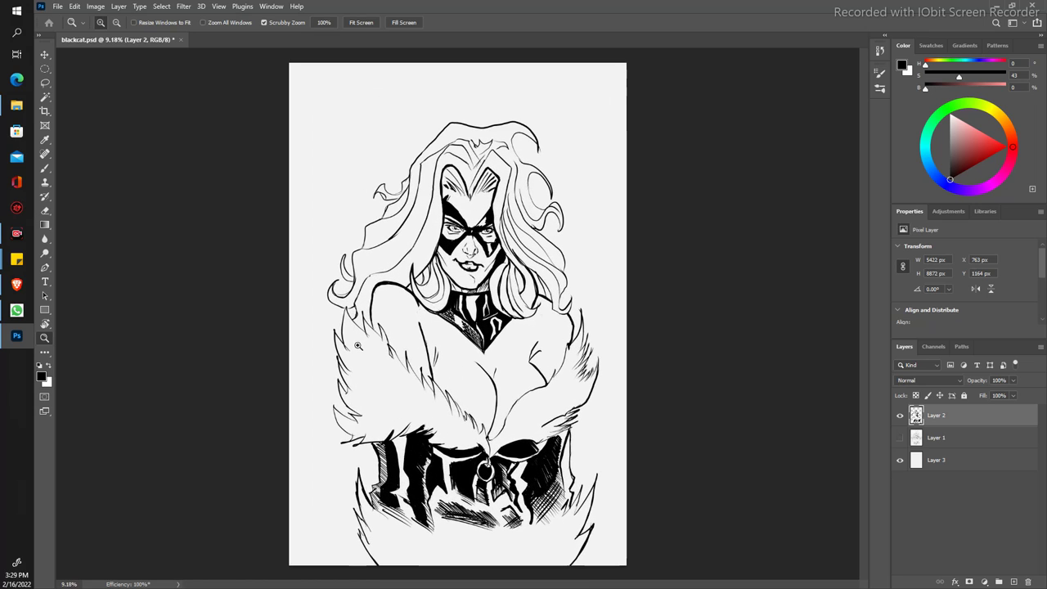
{"action": "key", "text": "e"}
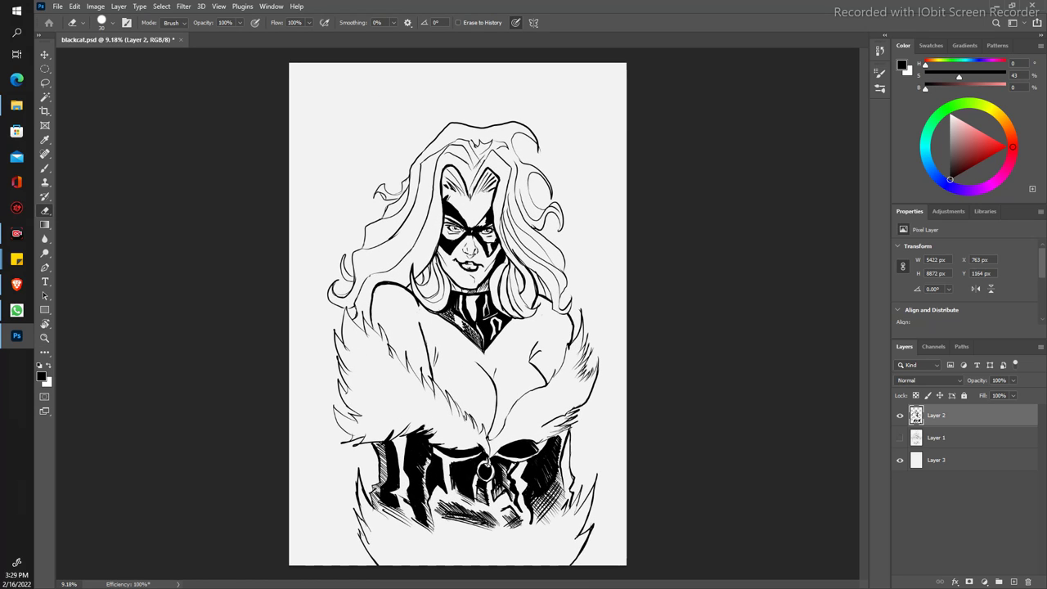
{"action": "left_click", "coordinate": [45, 97]}
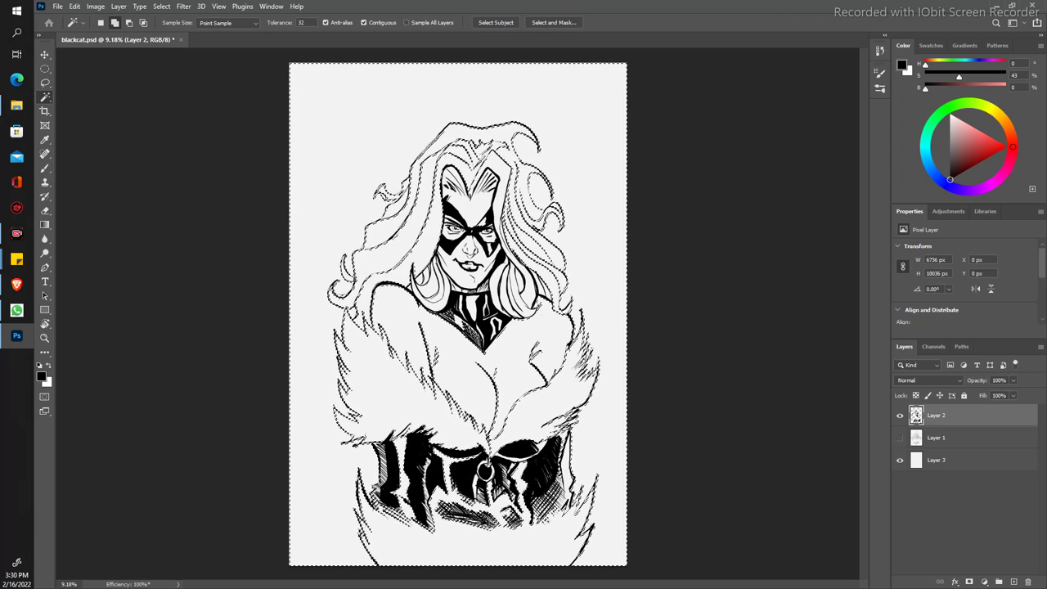
{"action": "key", "text": "ctrl+d"}
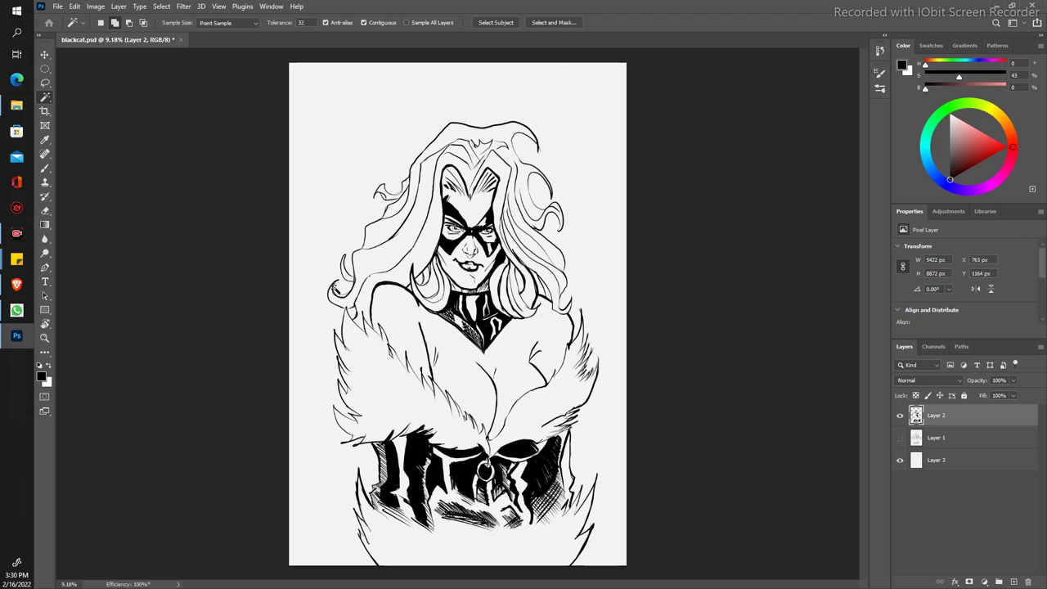
Step: Navigate to the choker and chest and add hatching strokes along the right fur edge
{"action": "left_click_drag", "start_coordinate": [332, 501], "coordinate": [362, 313]}
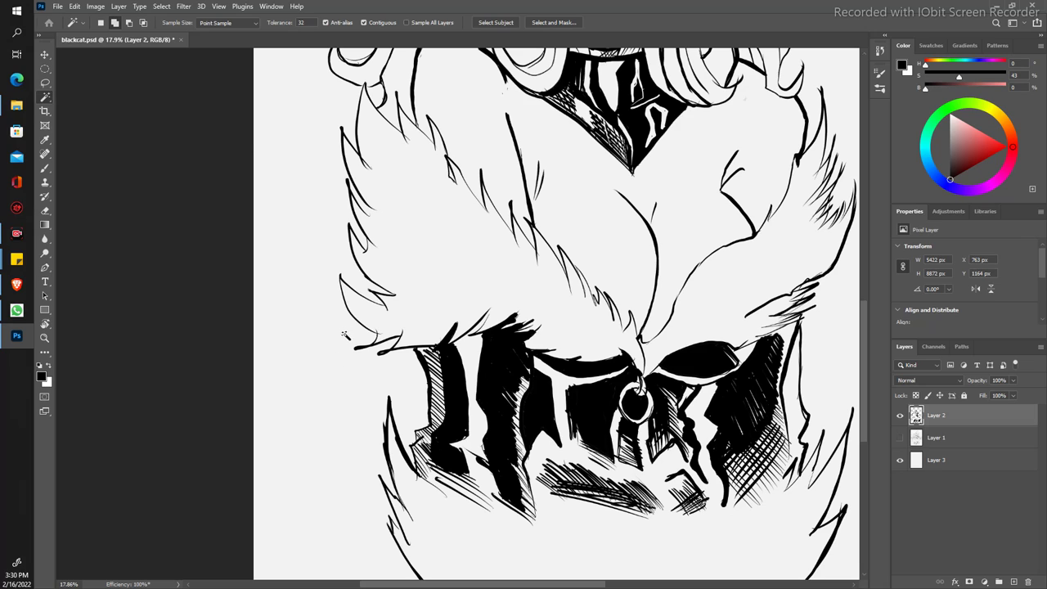
{"action": "key", "text": "b"}
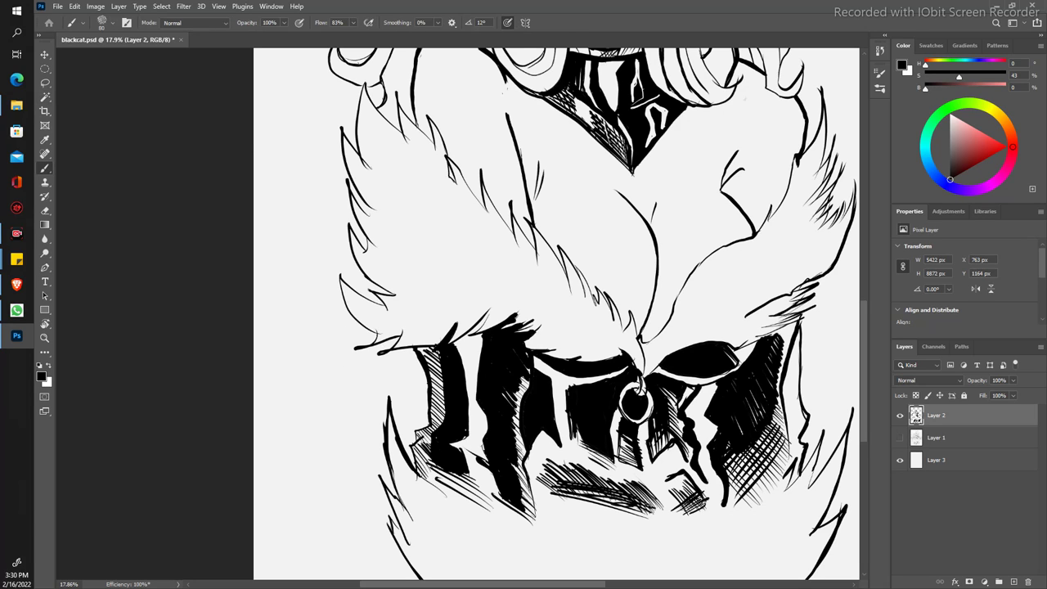
{"action": "left_click_drag", "start_coordinate": [332, 393], "coordinate": [316, 305]}
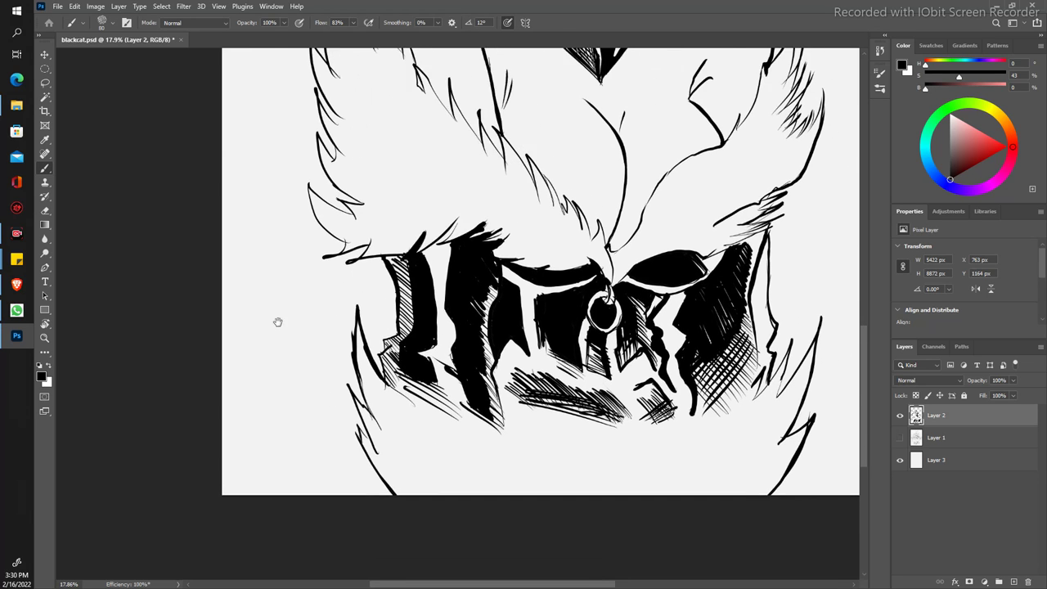
{"action": "left_click_drag", "start_coordinate": [388, 239], "coordinate": [287, 320]}
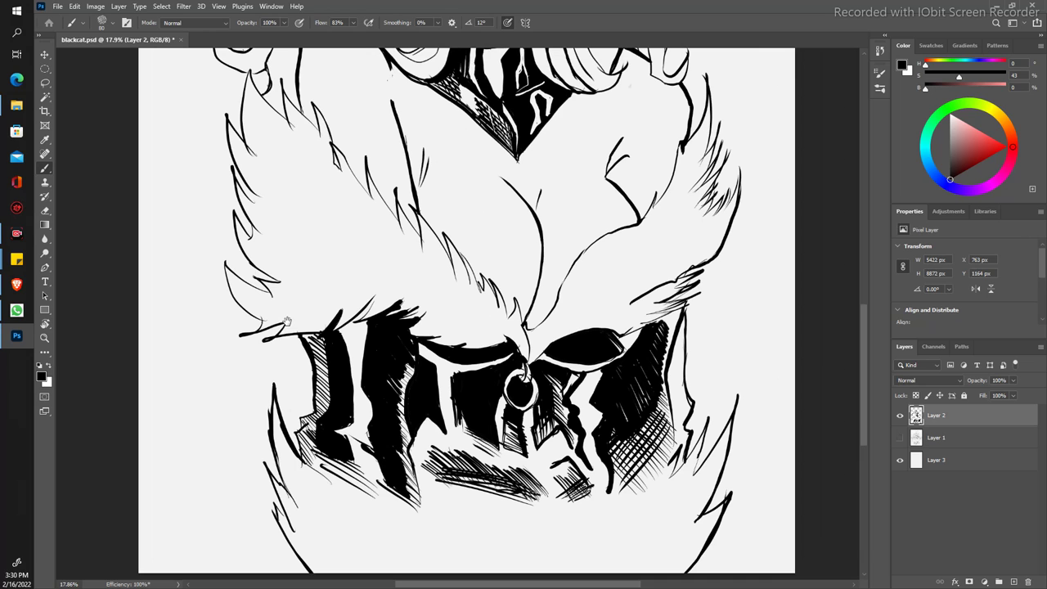
{"action": "left_click_drag", "start_coordinate": [288, 321], "coordinate": [297, 343]}
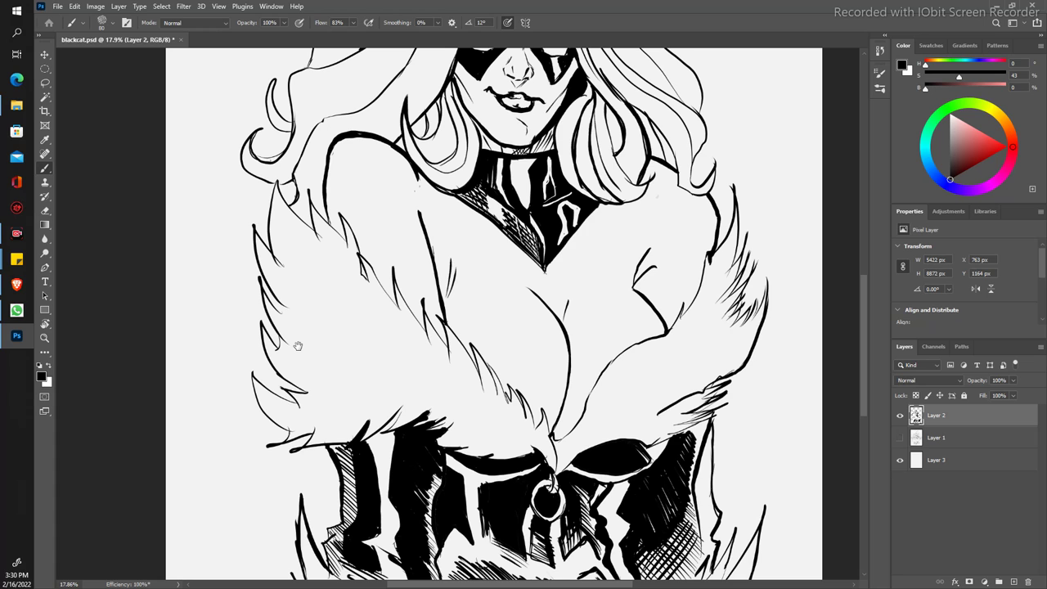
{"action": "left_click_drag", "start_coordinate": [297, 347], "coordinate": [265, 407]}
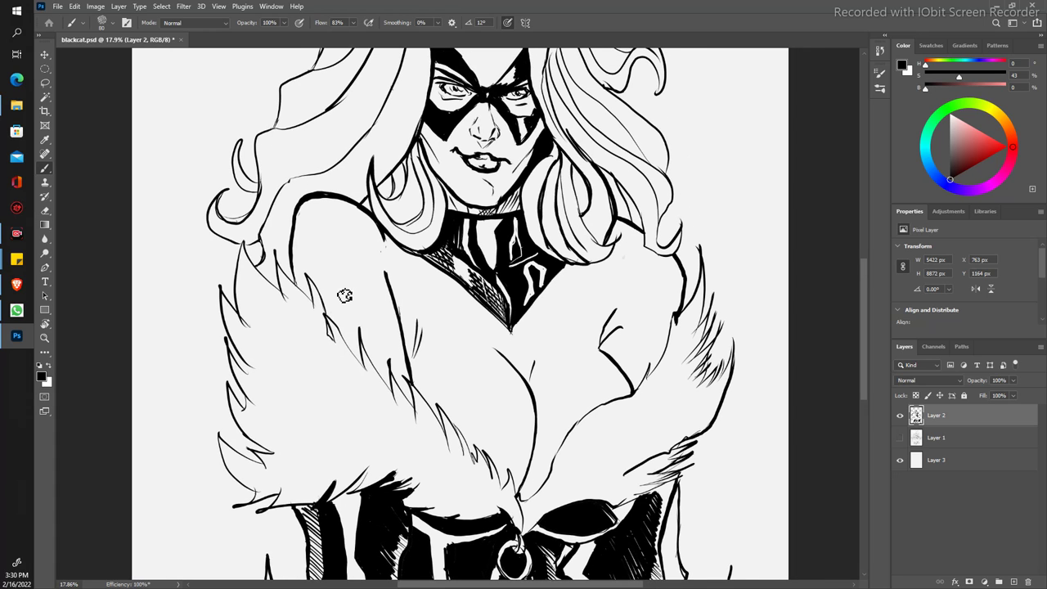
{"action": "key", "text": "z"}
{"action": "left_click_drag", "start_coordinate": [491, 246], "coordinate": [573, 246]}
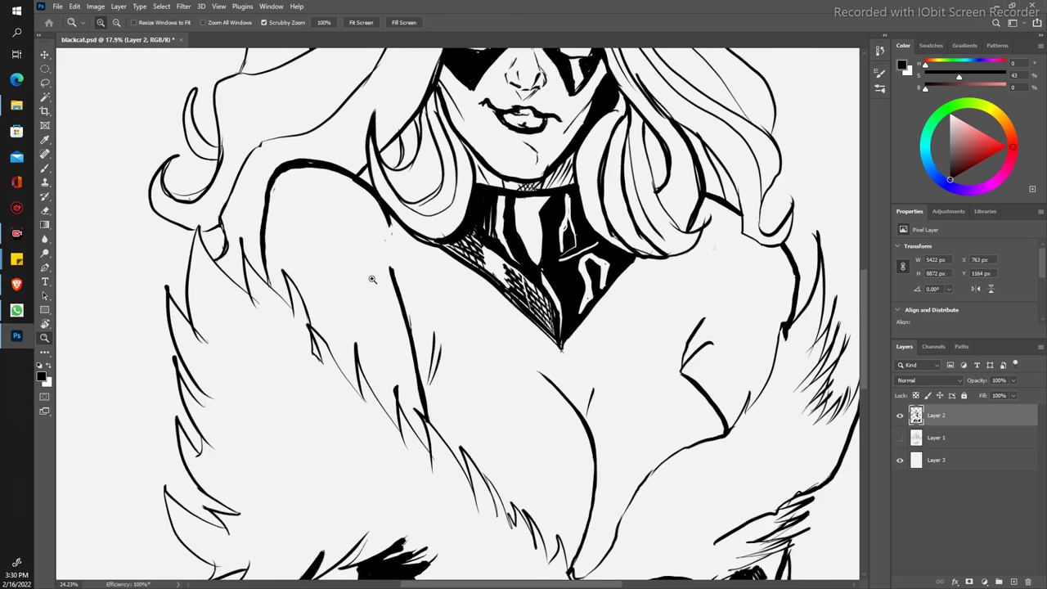
{"action": "key", "text": "b"}
{"action": "left_click_drag", "start_coordinate": [474, 344], "coordinate": [294, 314]}
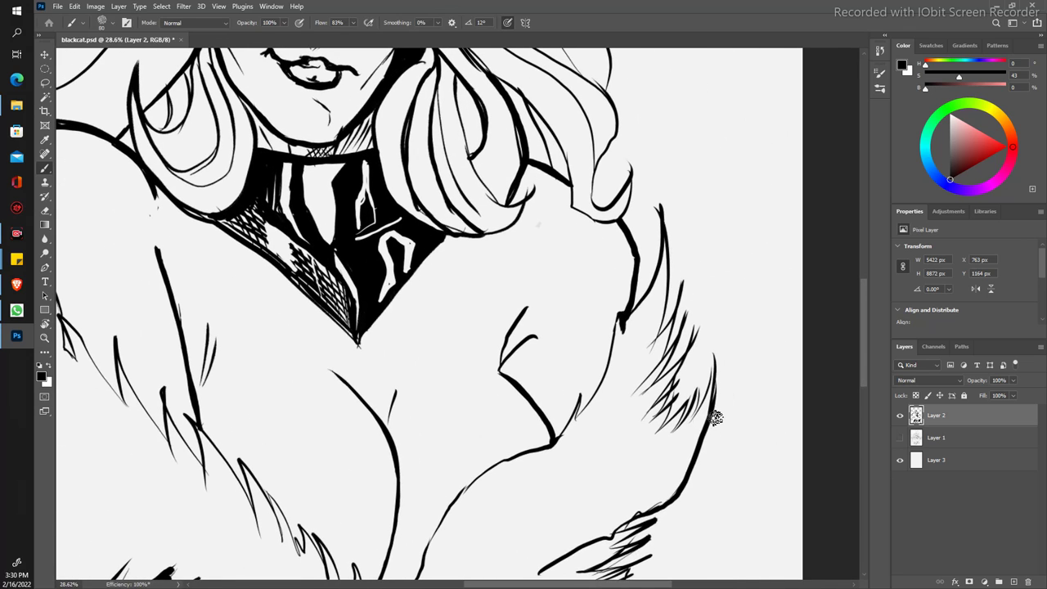
{"action": "left_click_drag", "start_coordinate": [695, 415], "coordinate": [714, 368]}
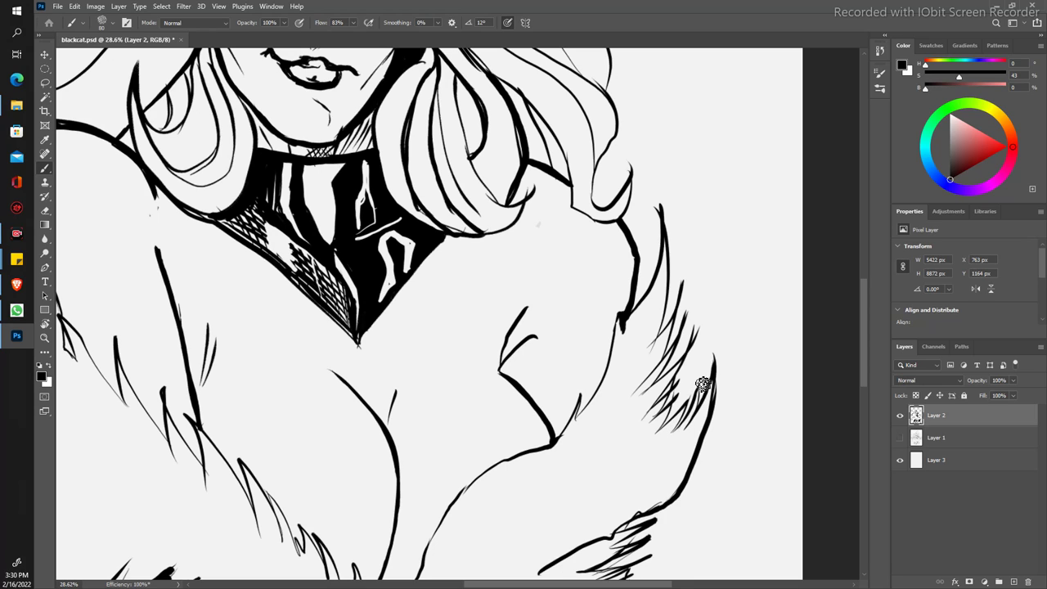
Step: Erase touch-ups on the right hair curl above the fur and fit the drawing on screen
{"action": "key", "text": "e"}
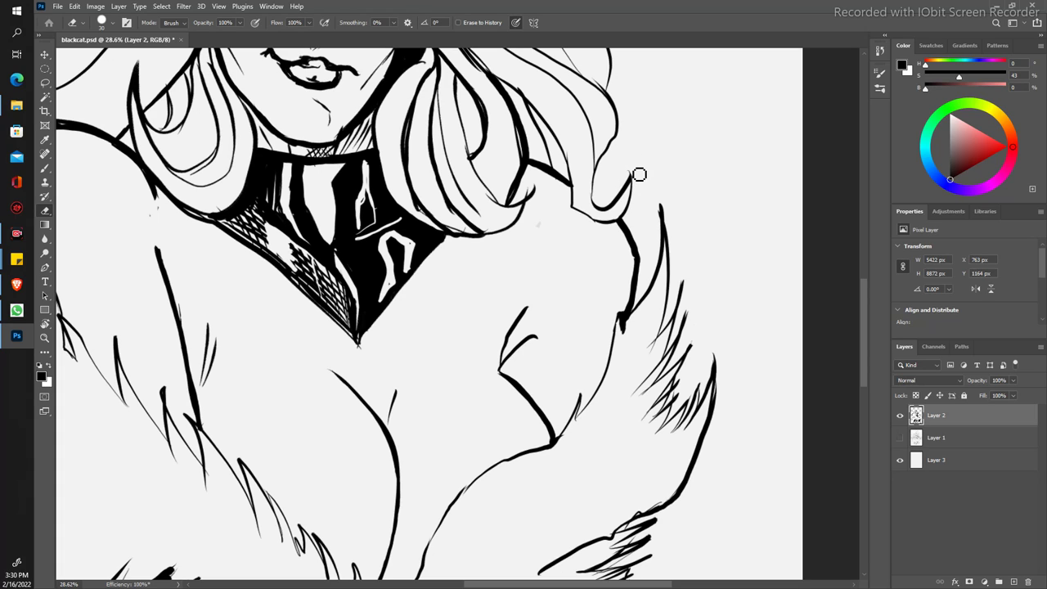
{"action": "key", "text": "z"}
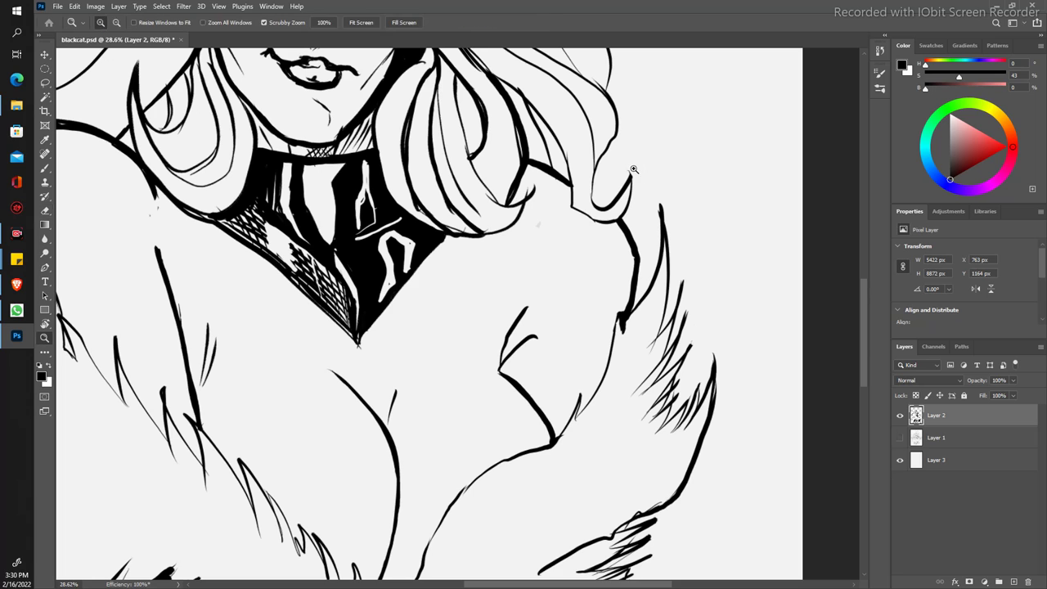
{"action": "left_click_drag", "start_coordinate": [341, 253], "coordinate": [332, 234]}
{"action": "key", "text": "ctrl+0"}
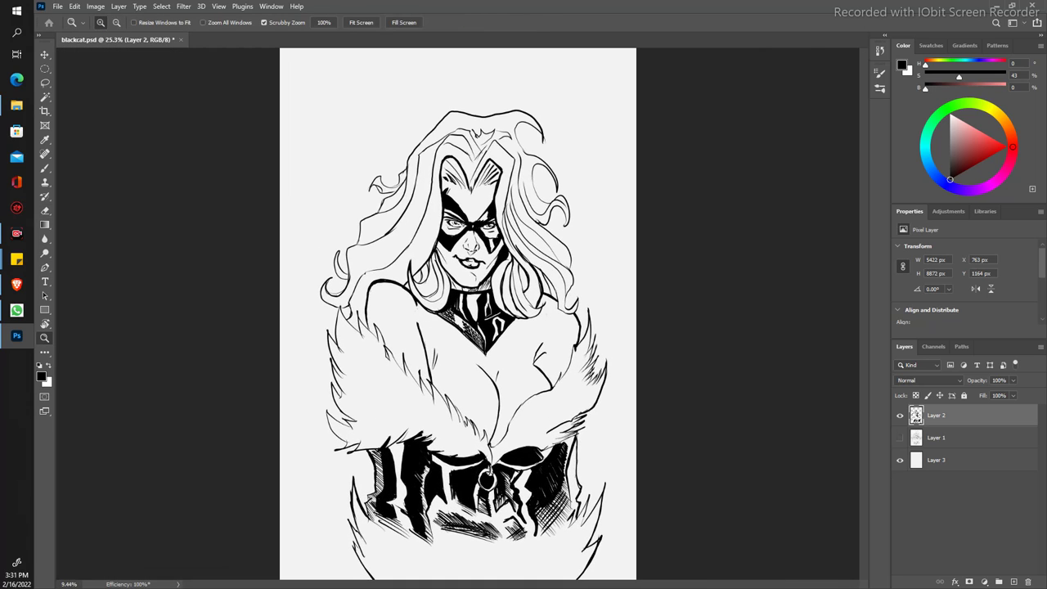
Step: Delete the Magic Wand-selected white, deselect, and zoom in on the left hair and shoulder
{"action": "key", "text": "e"}
{"action": "key", "text": "z"}
{"action": "left_click_drag", "start_coordinate": [365, 284], "coordinate": [343, 283]}
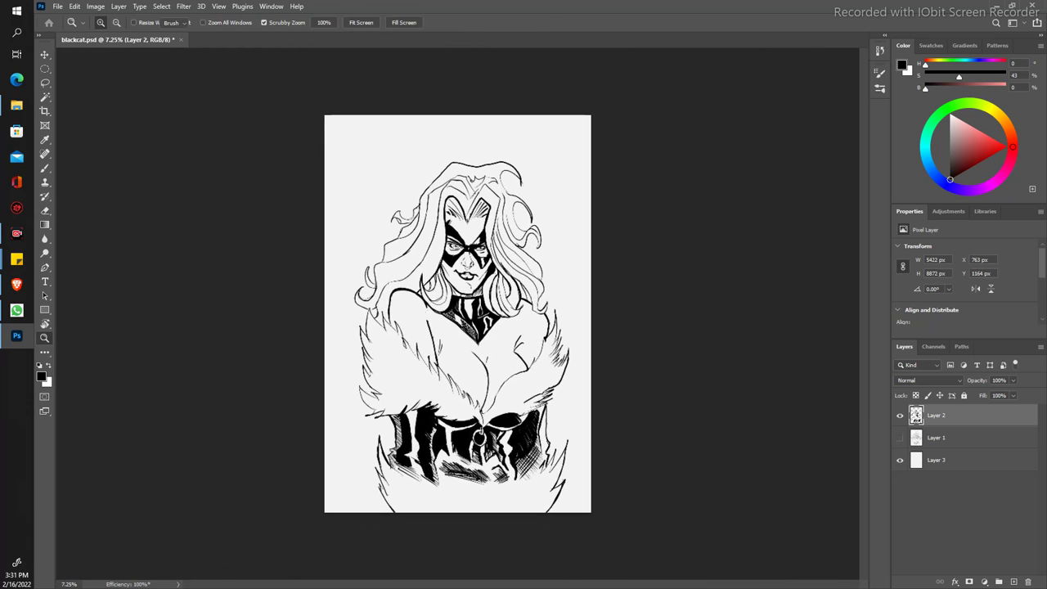
{"action": "key", "text": "e"}
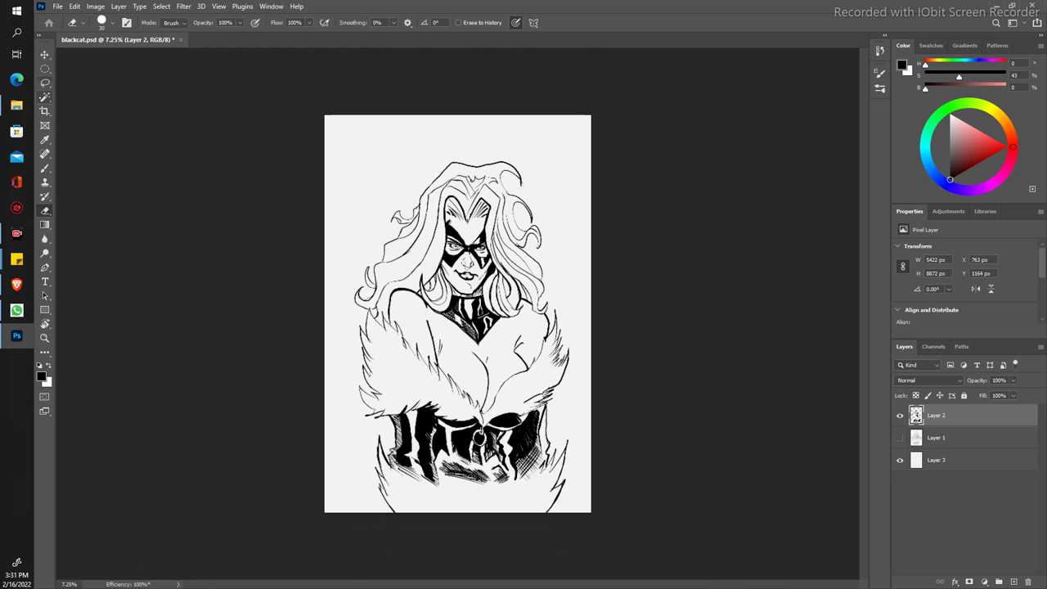
{"action": "key", "text": "w"}
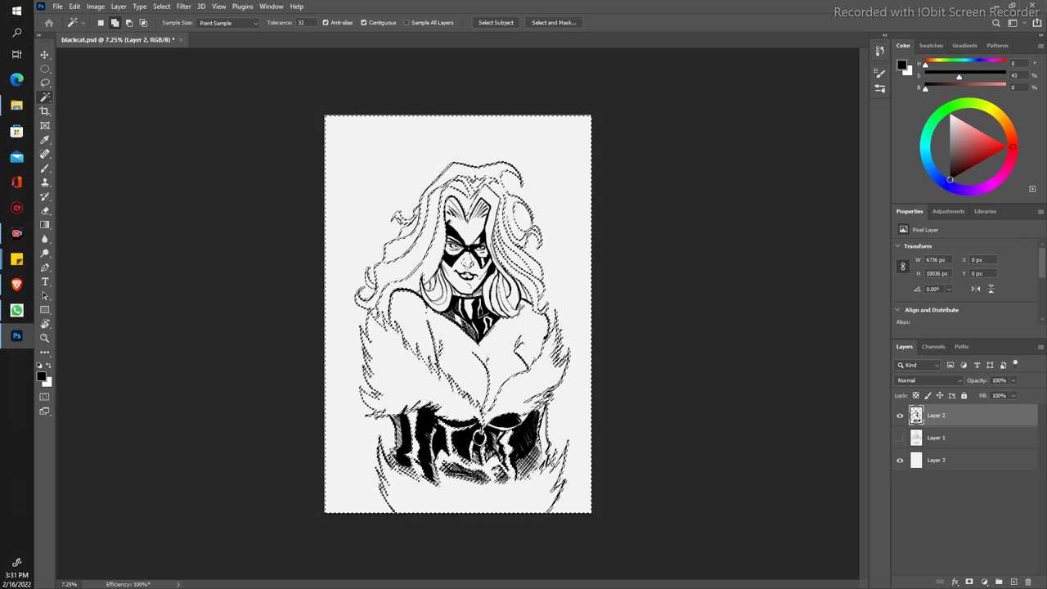
{"action": "key", "text": "Delete"}
{"action": "key", "text": "ctrl+d"}
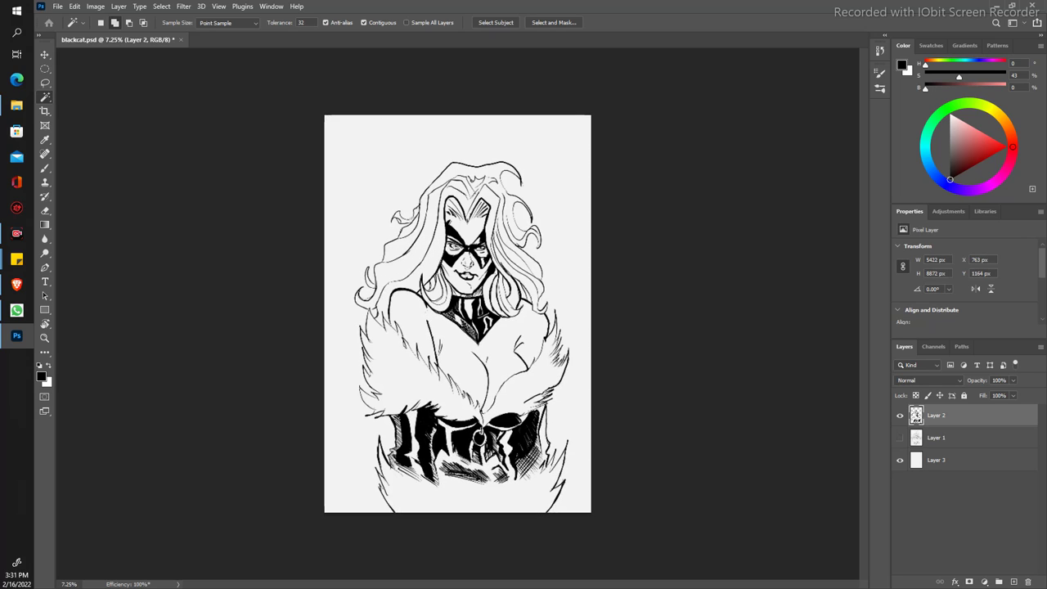
{"action": "key", "text": "z"}
{"action": "left_click_drag", "start_coordinate": [335, 303], "coordinate": [370, 352]}
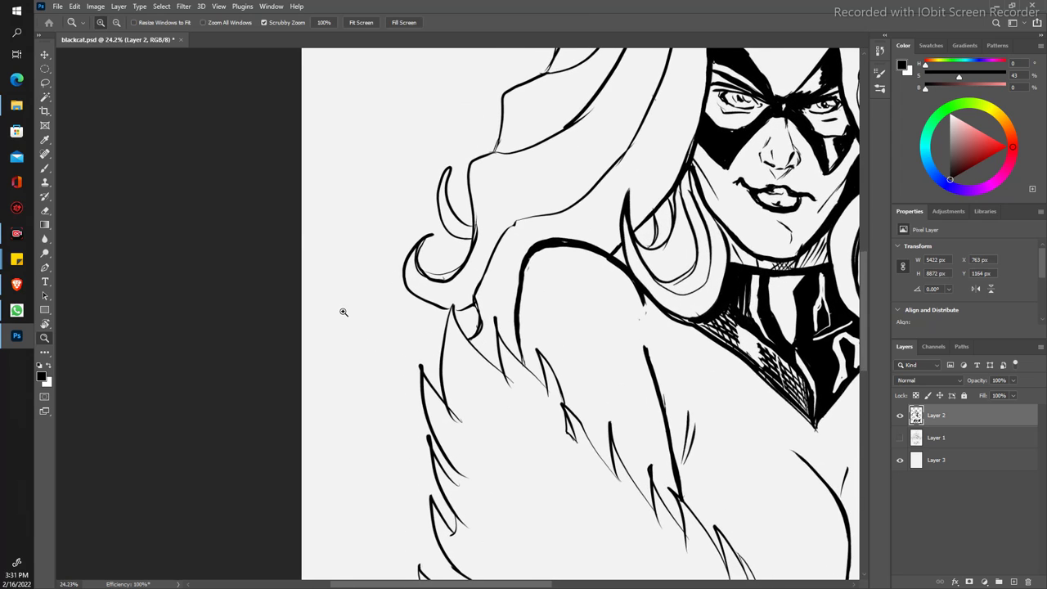
Step: Ink an extension of the hair loop's left curve at the top of the head
{"action": "key", "text": "w"}
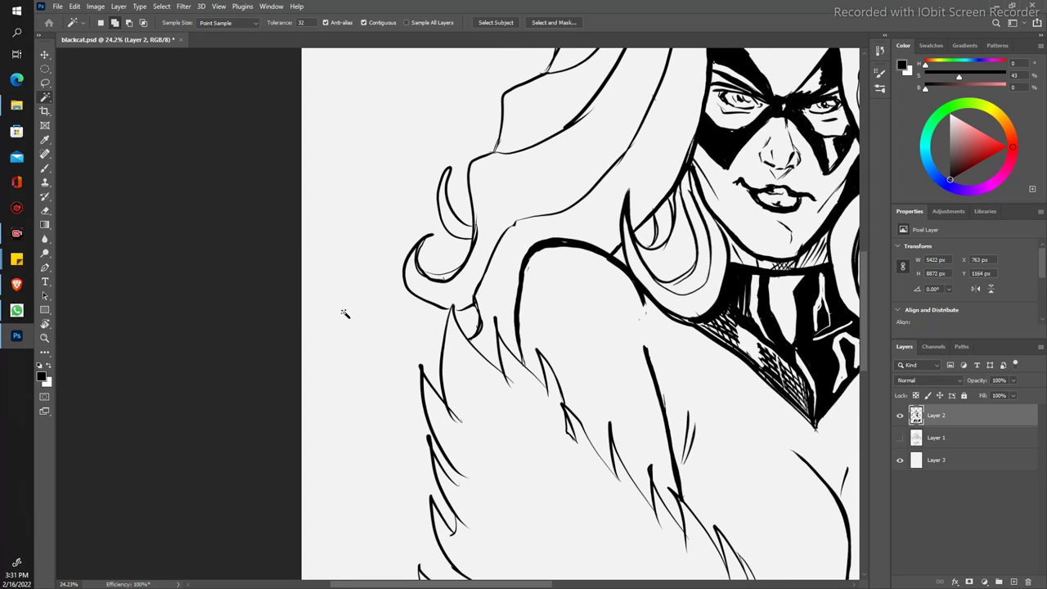
{"action": "key", "text": "b"}
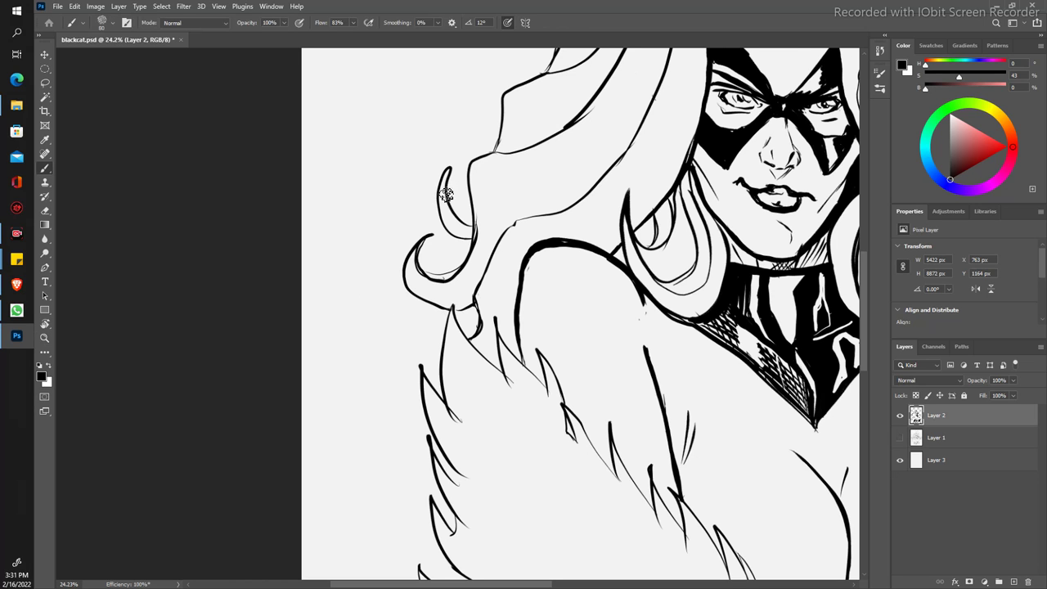
{"action": "left_click_drag", "start_coordinate": [448, 187], "coordinate": [421, 223]}
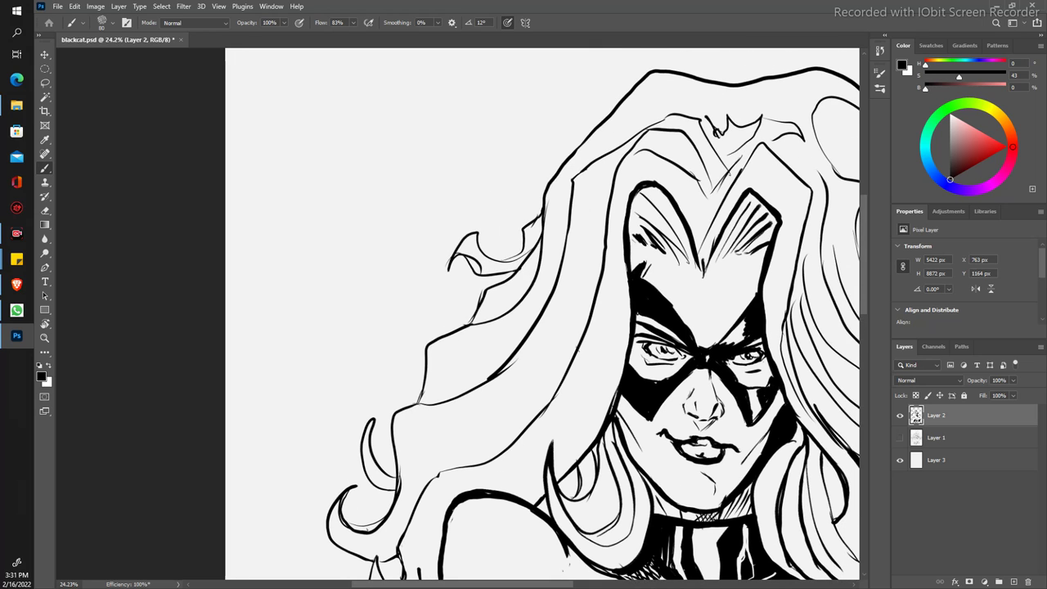
{"action": "left_click_drag", "start_coordinate": [458, 191], "coordinate": [440, 163]}
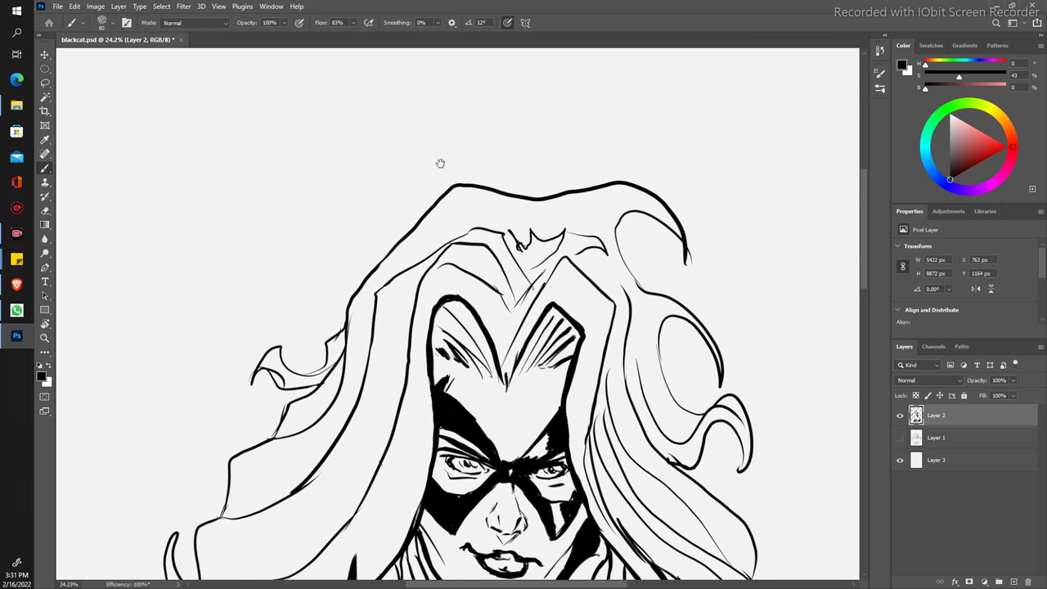
{"action": "mouse_move", "coordinate": [610, 237]}
{"action": "left_mouse_down"}
{"action": "mouse_move", "coordinate": [654, 287]}
{"action": "mouse_move", "coordinate": [656, 352]}
{"action": "mouse_move", "coordinate": [713, 394]}
{"action": "left_mouse_up"}
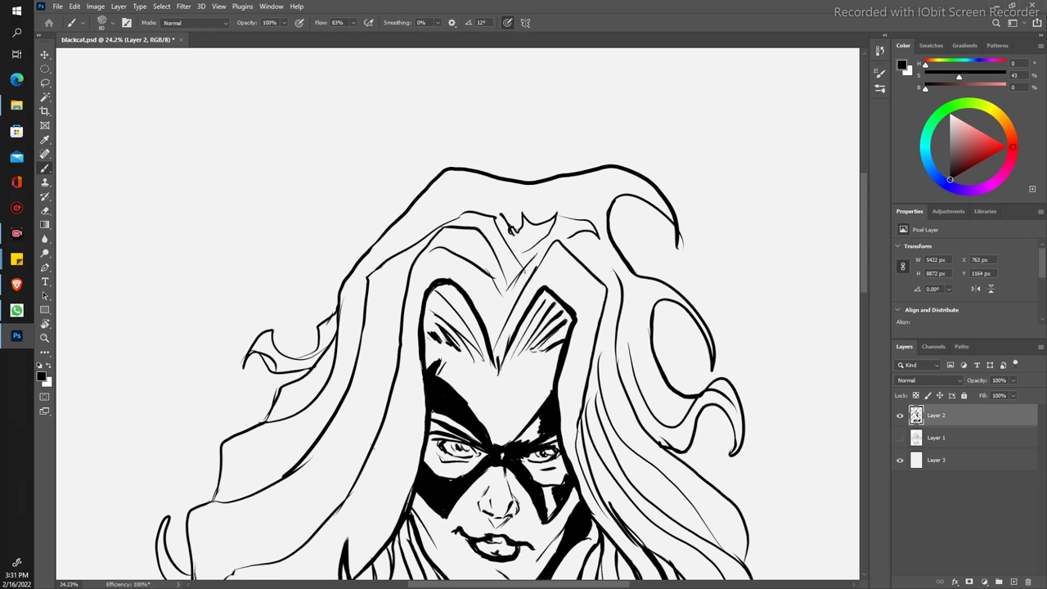
Step: Ink and reinforce the hair strand beside the cheek
{"action": "left_click_drag", "start_coordinate": [385, 417], "coordinate": [400, 278]}
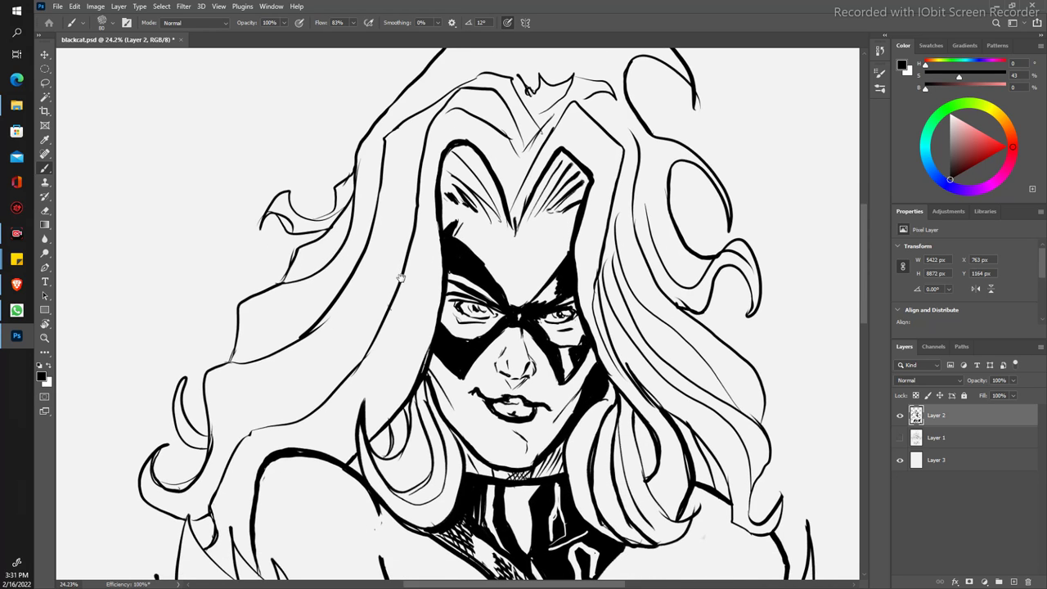
{"action": "left_click_drag", "start_coordinate": [383, 331], "coordinate": [372, 292]}
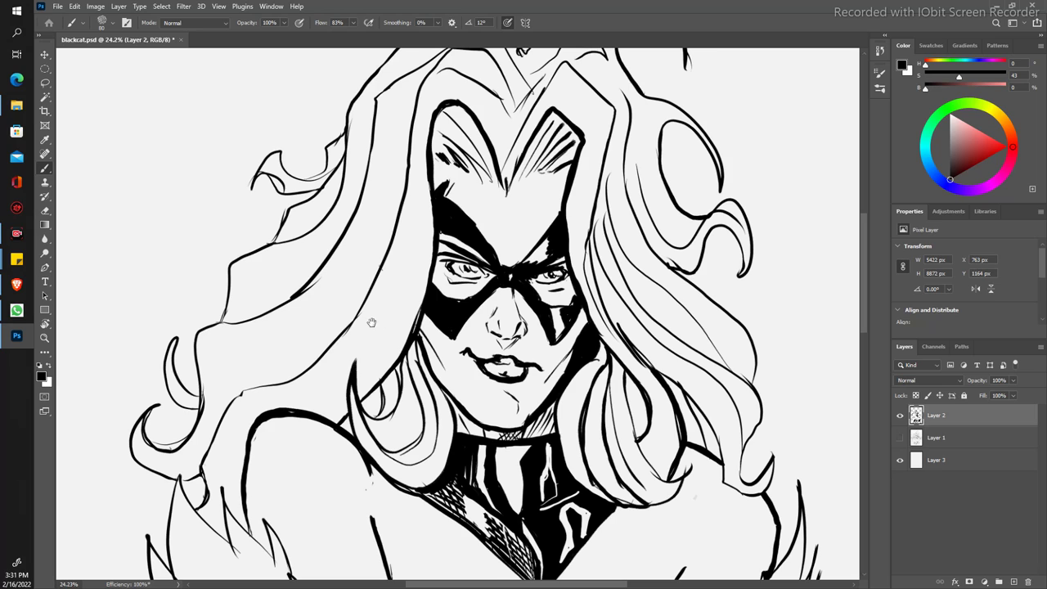
{"action": "left_click_drag", "start_coordinate": [586, 250], "coordinate": [624, 339]}
{"action": "left_click_drag", "start_coordinate": [607, 304], "coordinate": [630, 340]}
Step: Erase a stray ink bit at the strand end and zoom out to the whole drawing
{"action": "key", "text": "e"}
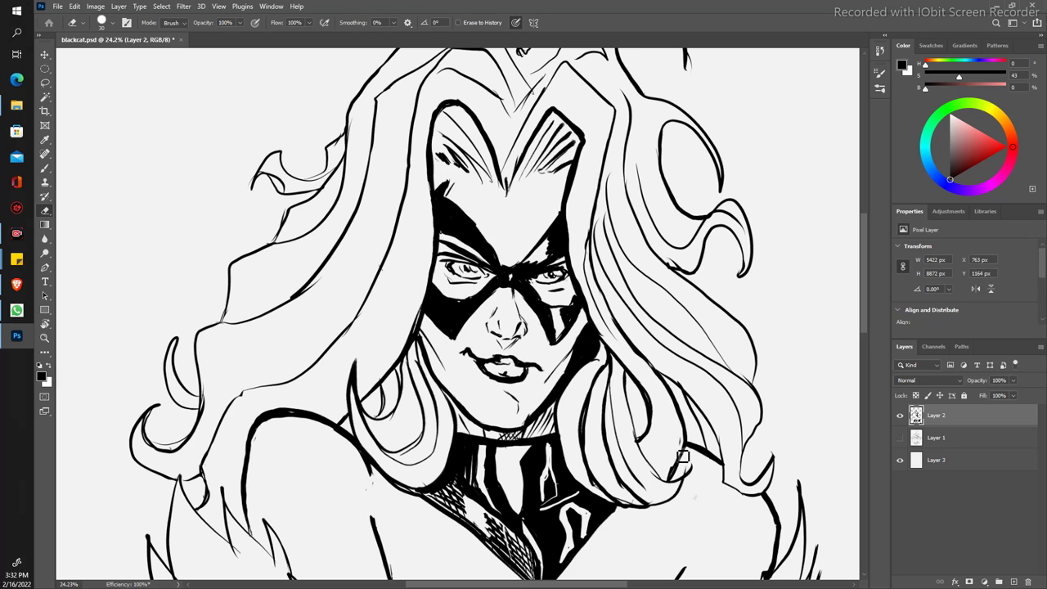
{"action": "left_click_drag", "start_coordinate": [680, 463], "coordinate": [669, 482]}
{"action": "key", "text": "z"}
{"action": "left_click_drag", "start_coordinate": [447, 202], "coordinate": [278, 296]}
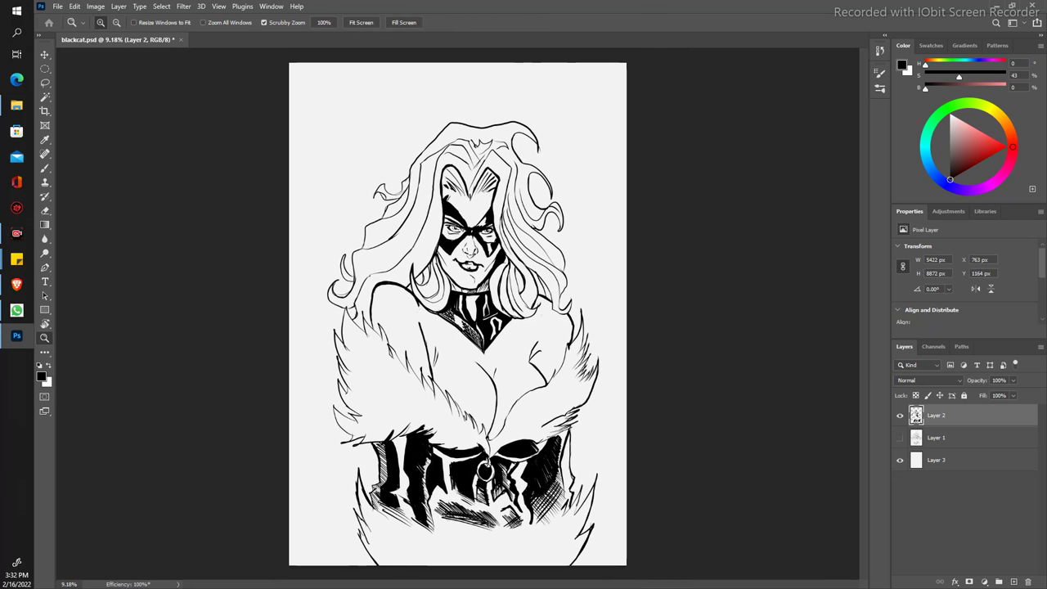
Step: Clear the previous selection with Ctrl+D and zoom in on the belt area
{"action": "key", "text": "e"}
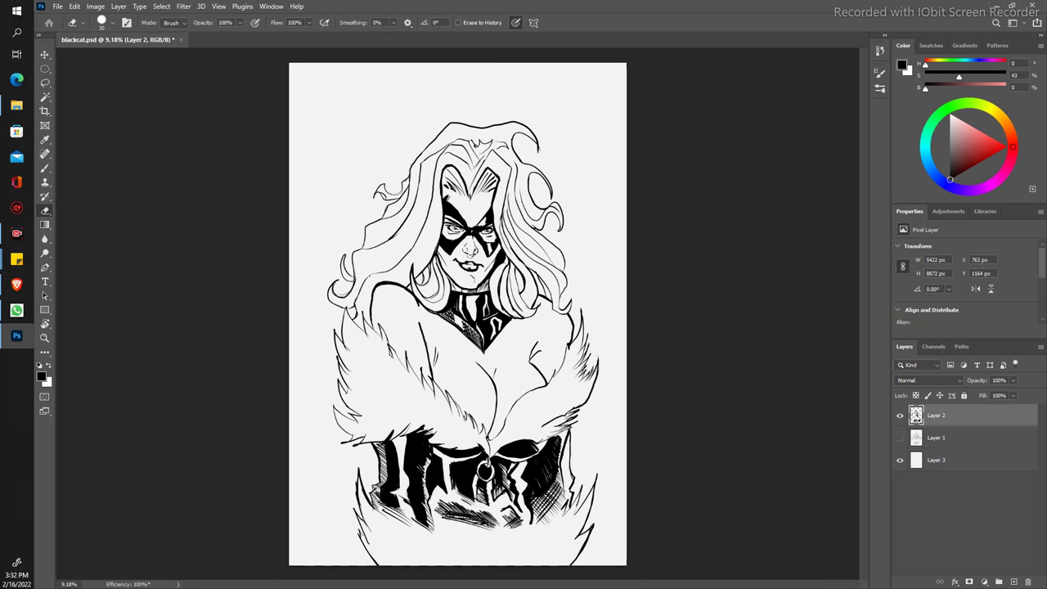
{"action": "left_click", "coordinate": [45, 97]}
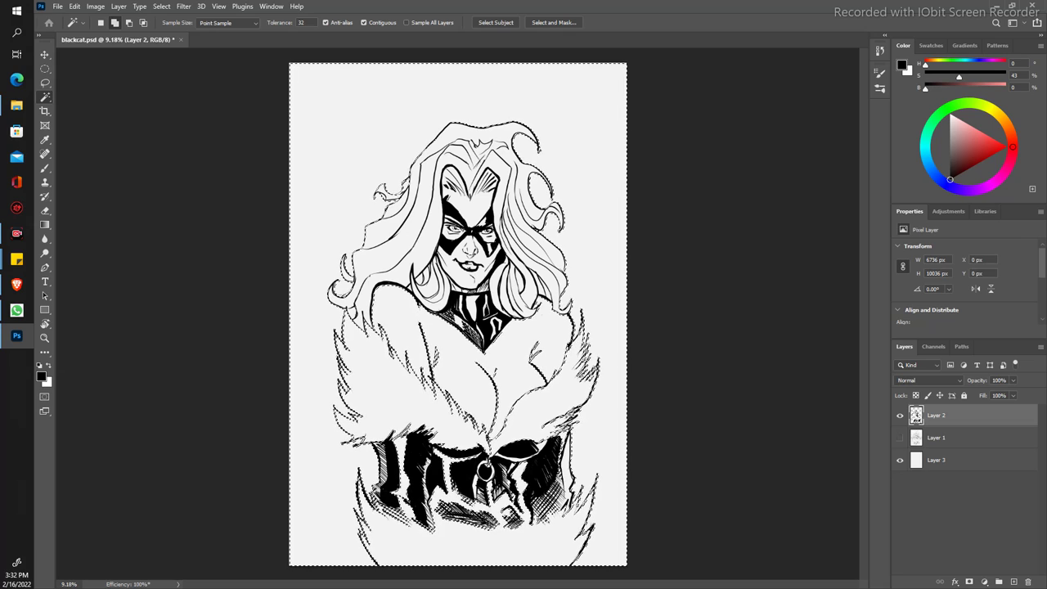
{"action": "key", "text": "Delete"}
{"action": "key", "text": "ctrl+d"}
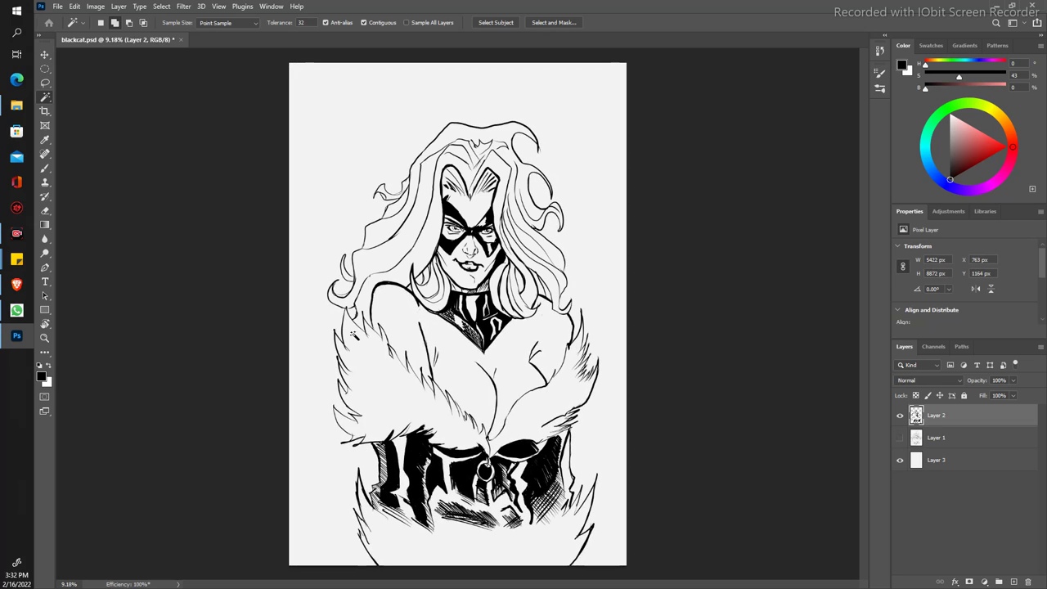
{"action": "left_click_drag", "start_coordinate": [353, 337], "coordinate": [393, 336]}
{"action": "scroll", "coordinate": [335, 319], "scroll_direction": "down", "scroll_amount": 5}
{"action": "left_click_drag", "start_coordinate": [335, 319], "coordinate": [328, 316]}
Step: Magic Wand select the white background around the line art, including the open fur areas
{"action": "key", "text": "b"}
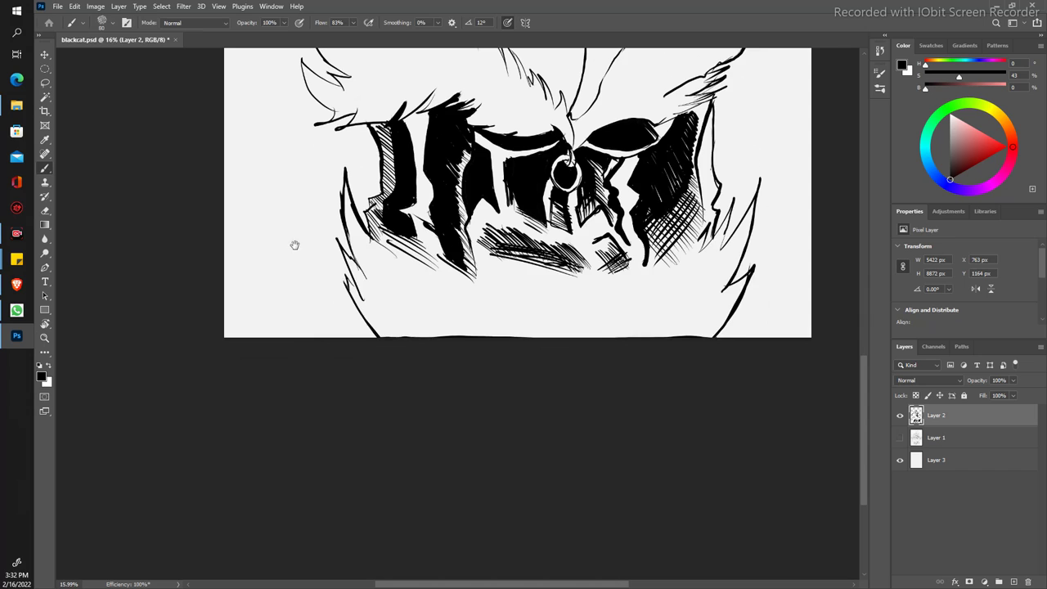
{"action": "left_click_drag", "start_coordinate": [307, 267], "coordinate": [339, 411]}
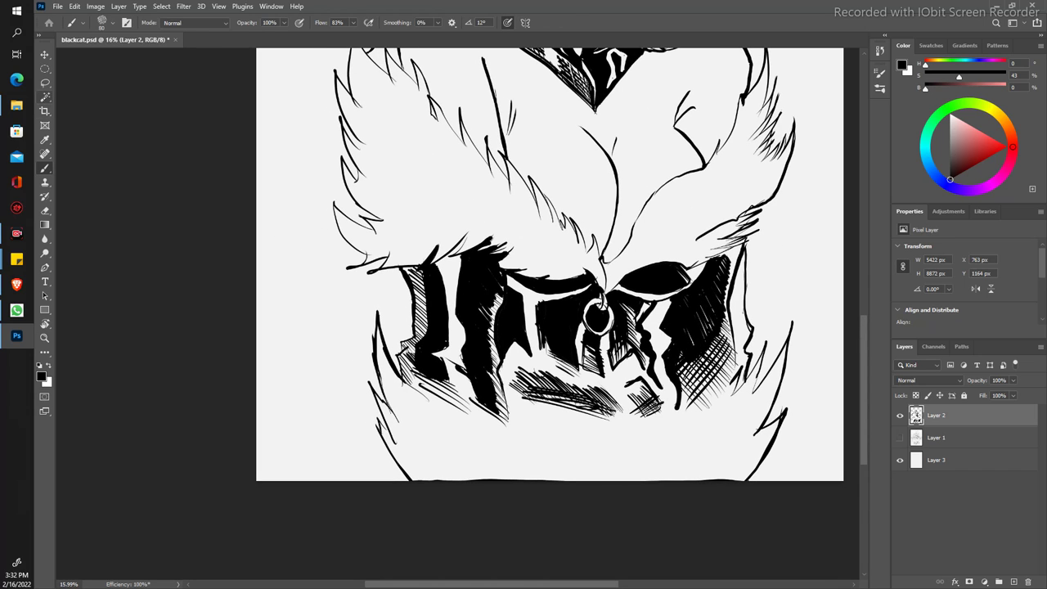
{"action": "key", "text": "w"}
{"action": "left_click", "coordinate": [242, 288]}
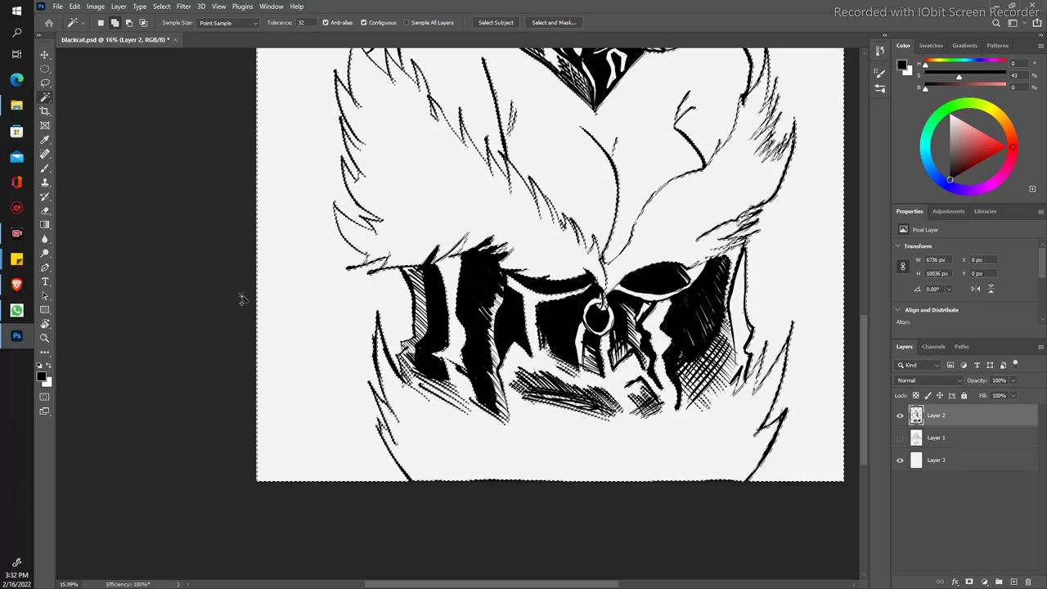
{"action": "mouse_move", "coordinate": [287, 245]}
{"action": "left_mouse_down"}
{"action": "mouse_move", "coordinate": [273, 319]}
{"action": "mouse_move", "coordinate": [259, 245]}
{"action": "left_mouse_up"}
{"action": "key", "text": "z"}
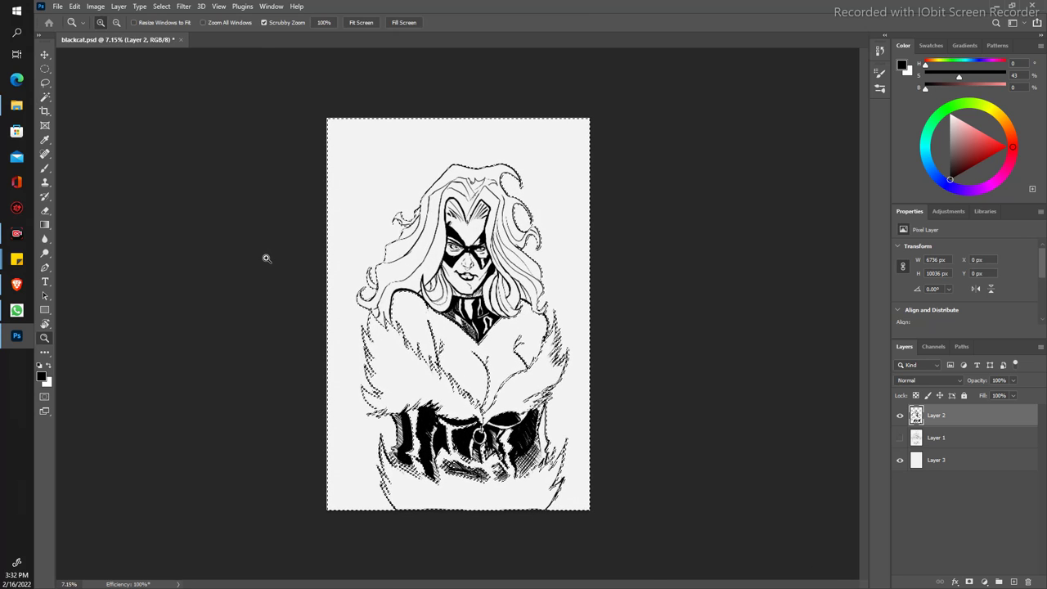
{"action": "key", "text": "w"}
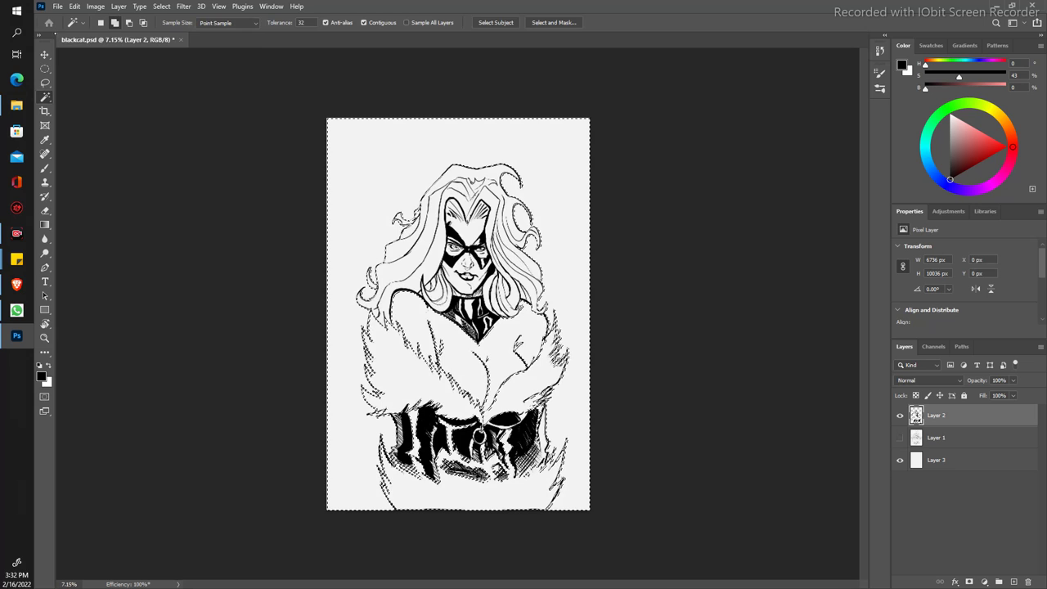
{"action": "left_click", "coordinate": [74, 7]}
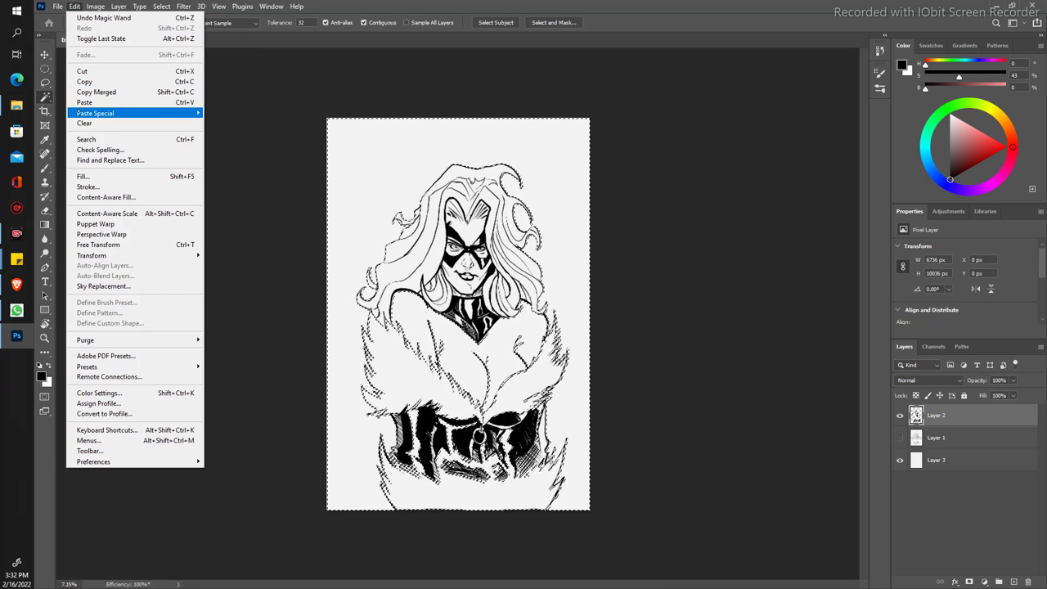
Step: Fill the selected white background with black
{"action": "left_click", "coordinate": [98, 177]}
{"action": "left_click", "coordinate": [589, 154]}
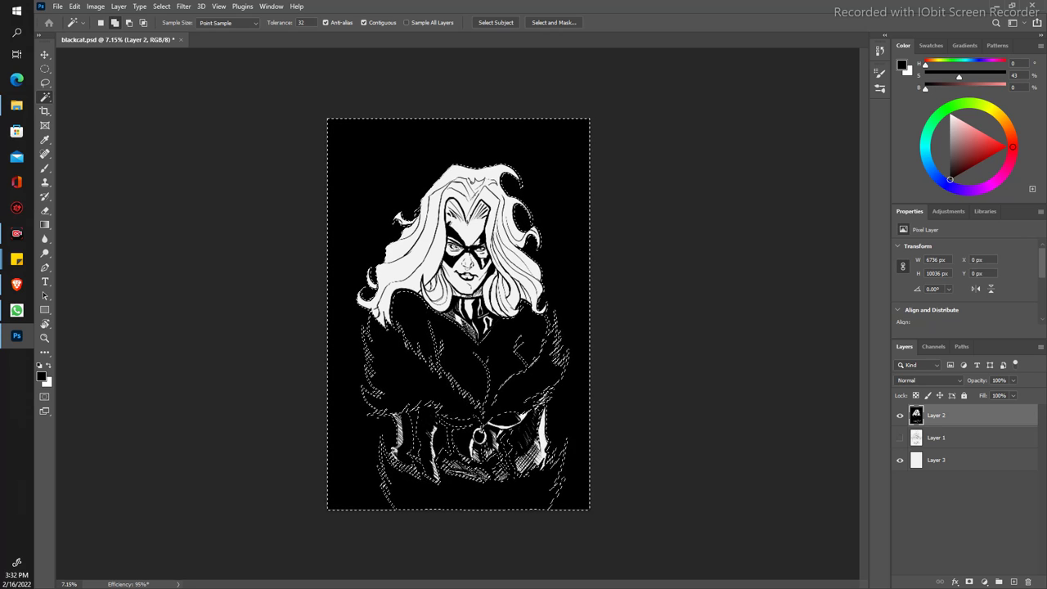
{"action": "scroll", "coordinate": [358, 344], "scroll_direction": "down", "scroll_amount": 2}
{"action": "scroll", "coordinate": [371, 424], "scroll_direction": "up", "scroll_amount": 5}
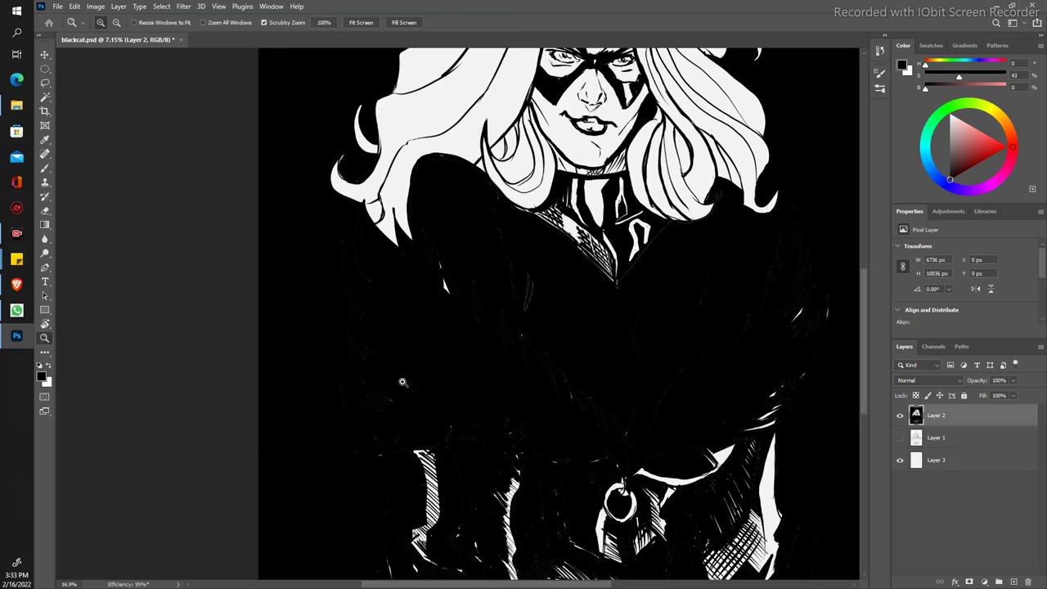
{"action": "left_click_drag", "start_coordinate": [371, 425], "coordinate": [356, 358]}
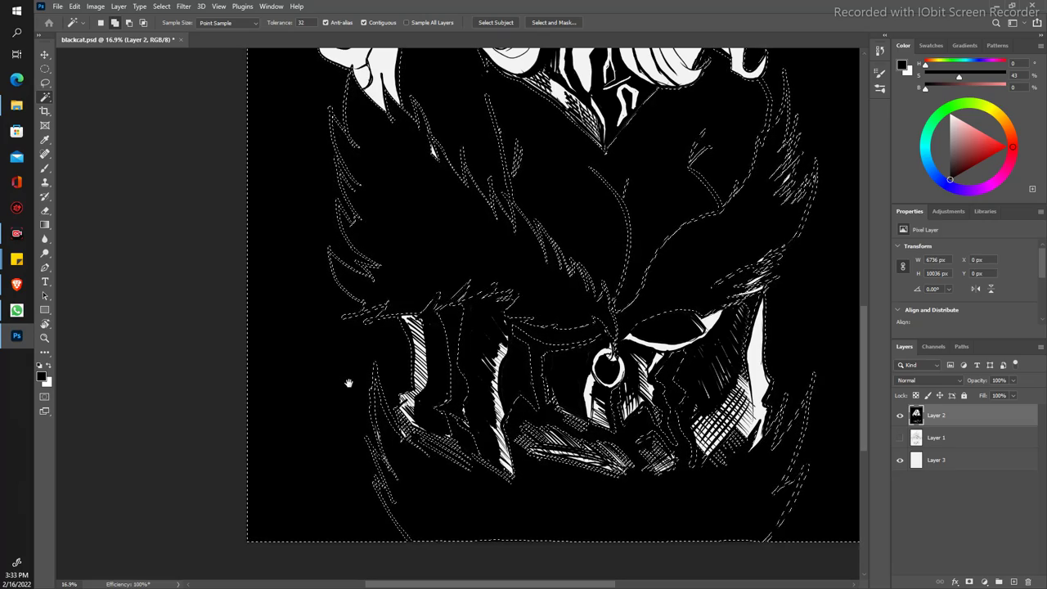
{"action": "left_click_drag", "start_coordinate": [354, 385], "coordinate": [336, 395]}
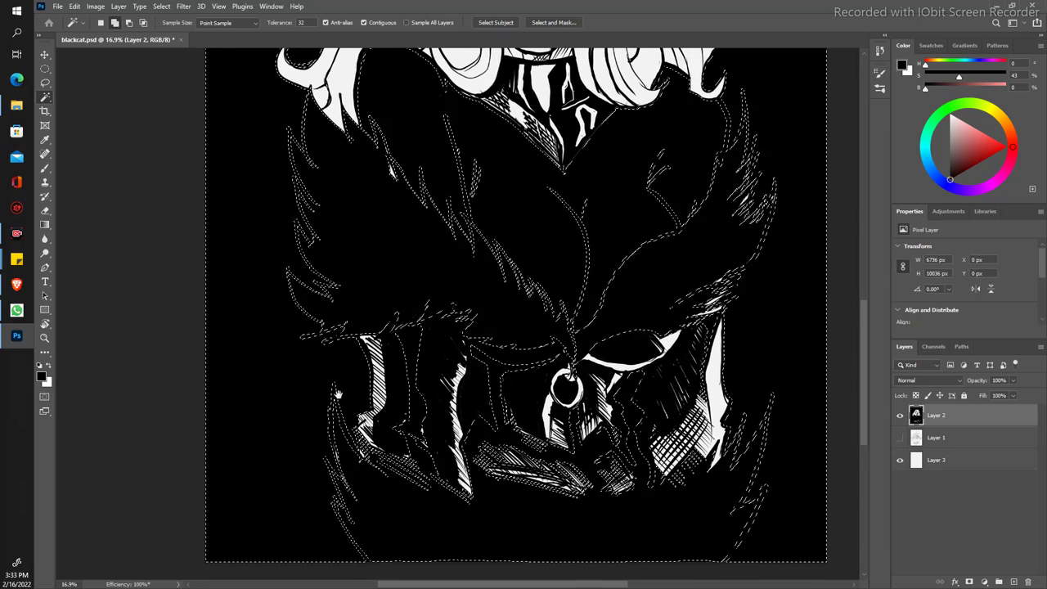
{"action": "scroll", "coordinate": [347, 389], "scroll_direction": "up", "scroll_amount": 5}
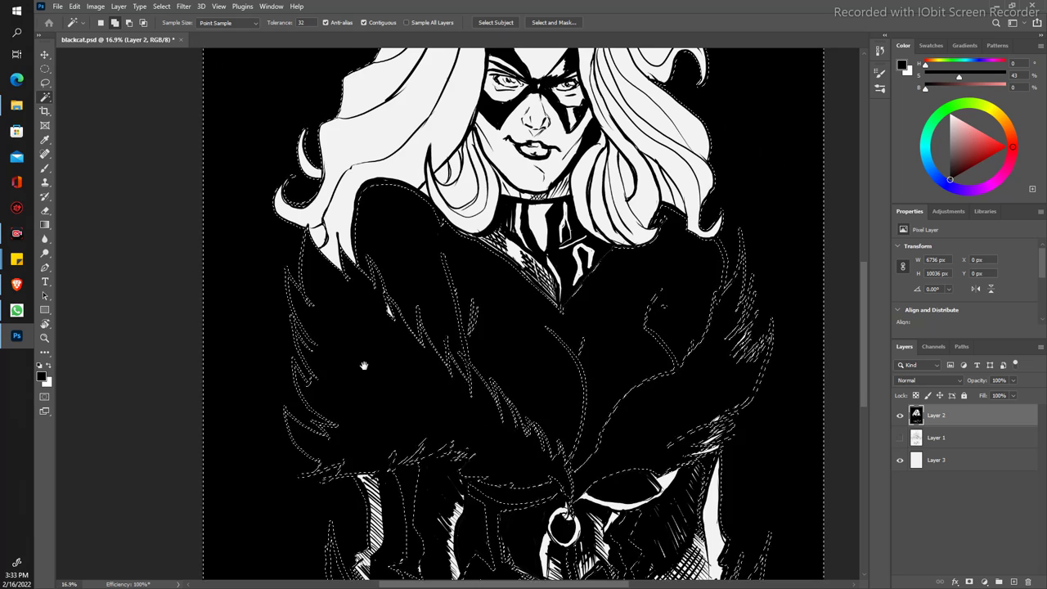
Step: Deselect, then Magic Wand select the black background area
{"action": "key", "text": "ctrl+d"}
{"action": "left_click_drag", "start_coordinate": [362, 367], "coordinate": [352, 423]}
{"action": "scroll", "coordinate": [352, 423], "scroll_direction": "up", "scroll_amount": 2}
{"action": "scroll", "coordinate": [354, 427], "scroll_direction": "up", "scroll_amount": 3}
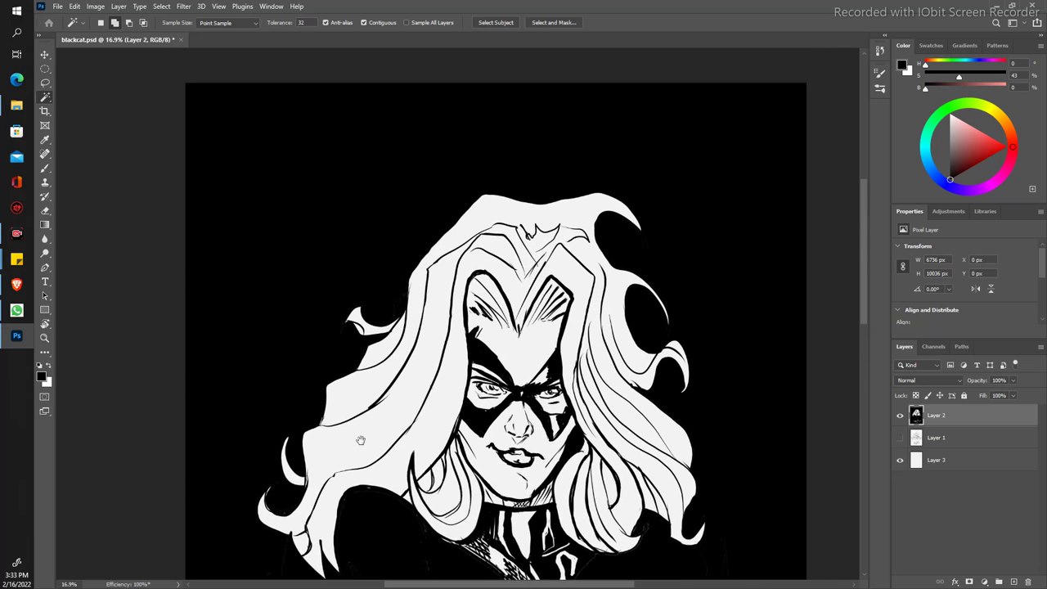
{"action": "scroll", "coordinate": [359, 438], "scroll_direction": "up", "scroll_amount": 5}
{"action": "left_click", "coordinate": [349, 372]}
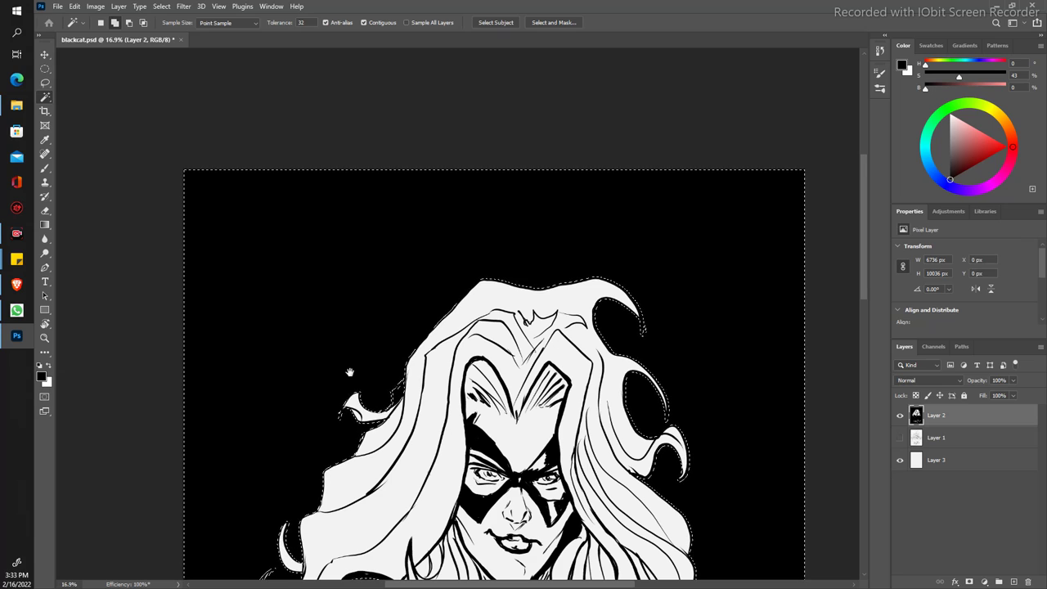
Step: Pan over the upper body to inspect the filled result
{"action": "scroll", "coordinate": [345, 377], "scroll_direction": "down", "scroll_amount": 5}
{"action": "scroll", "coordinate": [328, 401], "scroll_direction": "down", "scroll_amount": 1}
{"action": "scroll", "coordinate": [311, 426], "scroll_direction": "down", "scroll_amount": 2}
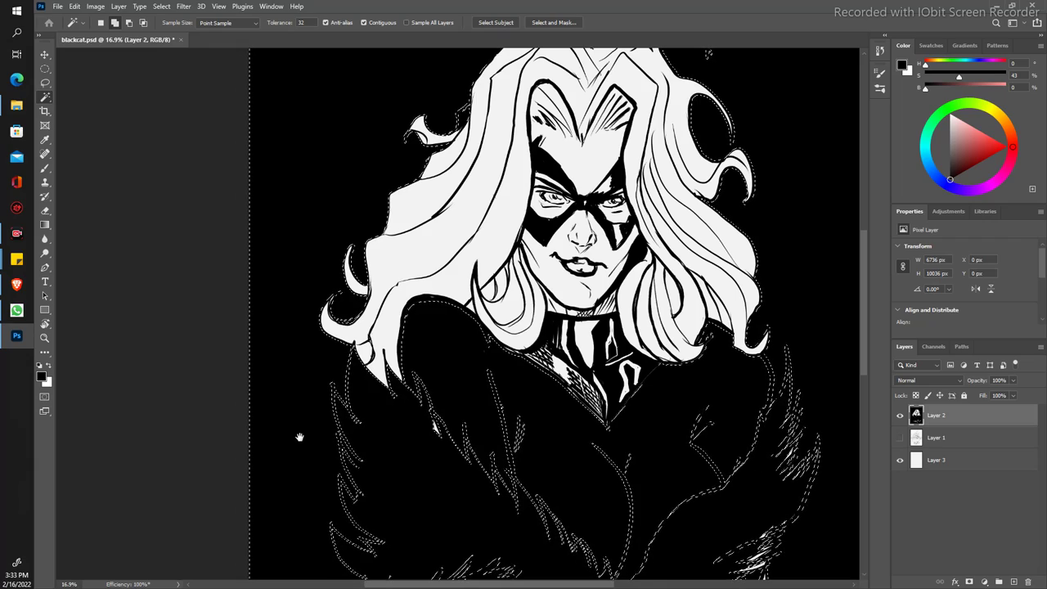
{"action": "left_click_drag", "start_coordinate": [304, 453], "coordinate": [319, 351]}
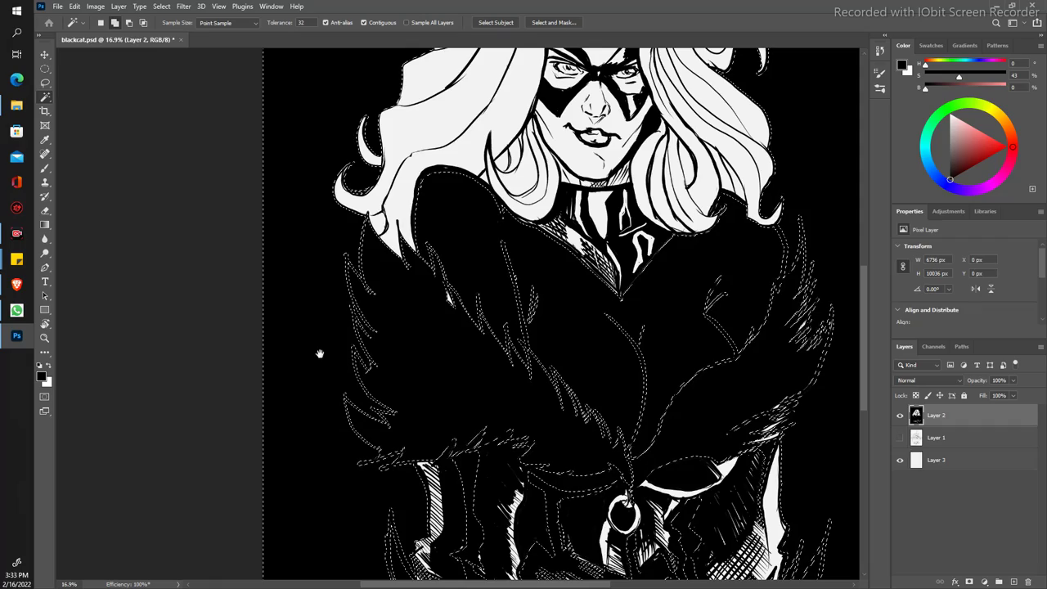
{"action": "scroll", "coordinate": [318, 356], "scroll_direction": "down", "scroll_amount": 3}
{"action": "scroll", "coordinate": [311, 354], "scroll_direction": "down", "scroll_amount": 1}
{"action": "scroll", "coordinate": [322, 368], "scroll_direction": "left", "scroll_amount": 2}
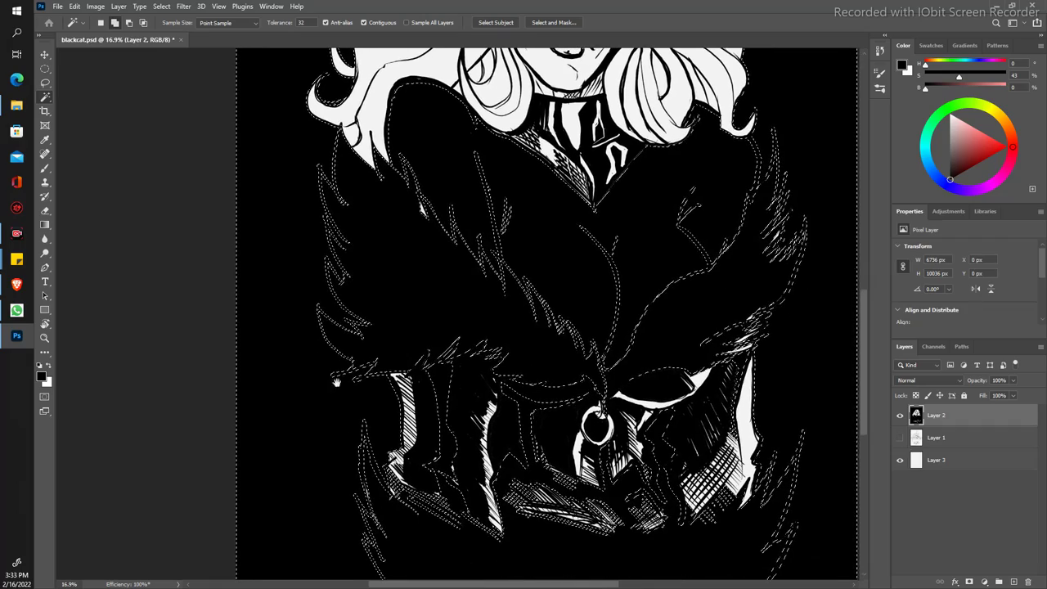
{"action": "scroll", "coordinate": [315, 368], "scroll_direction": "right", "scroll_amount": 4}
{"action": "scroll", "coordinate": [316, 368], "scroll_direction": "down", "scroll_amount": 2}
{"action": "scroll", "coordinate": [311, 378], "scroll_direction": "up", "scroll_amount": 1}
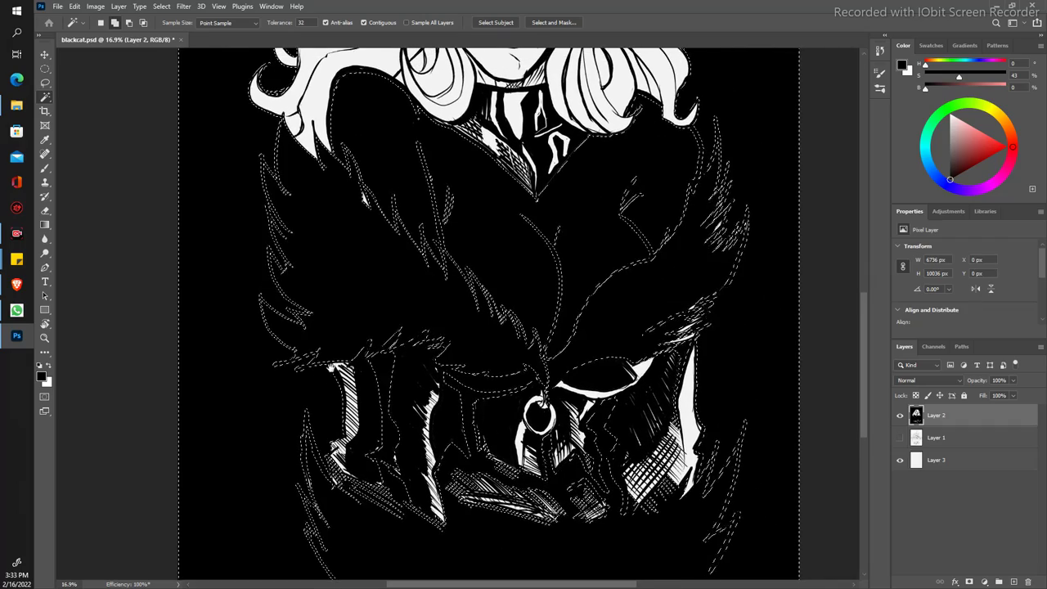
{"action": "scroll", "coordinate": [317, 376], "scroll_direction": "up", "scroll_amount": 1}
Step: Zoom out to the whole illustration and invert Layer 2 back to black on white
{"action": "key", "text": "z"}
{"action": "left_click_drag", "start_coordinate": [360, 333], "coordinate": [321, 334]}
{"action": "key", "text": "w"}
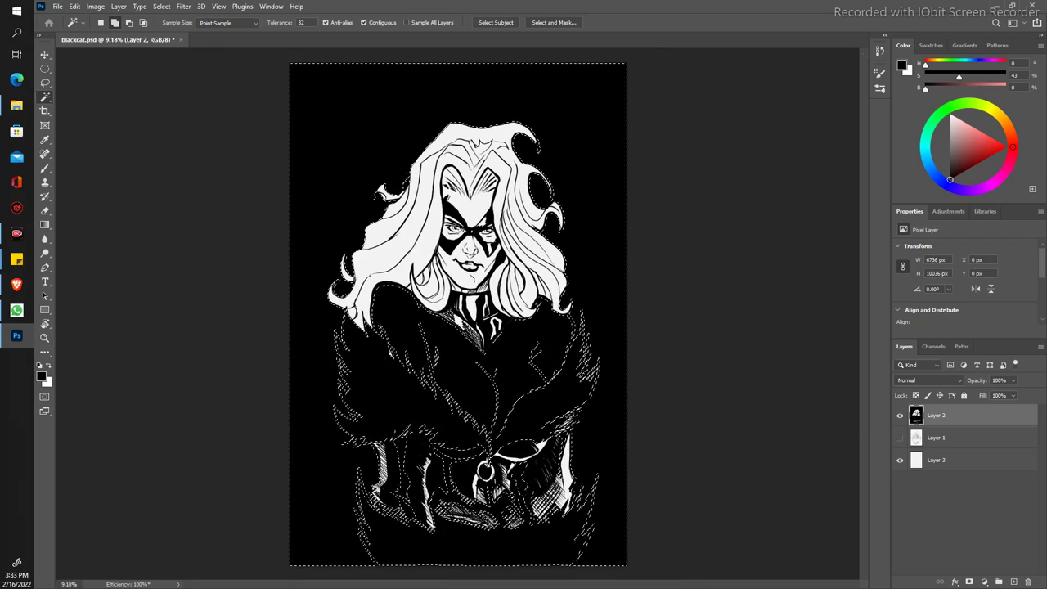
{"action": "key", "text": "ctrl+i"}
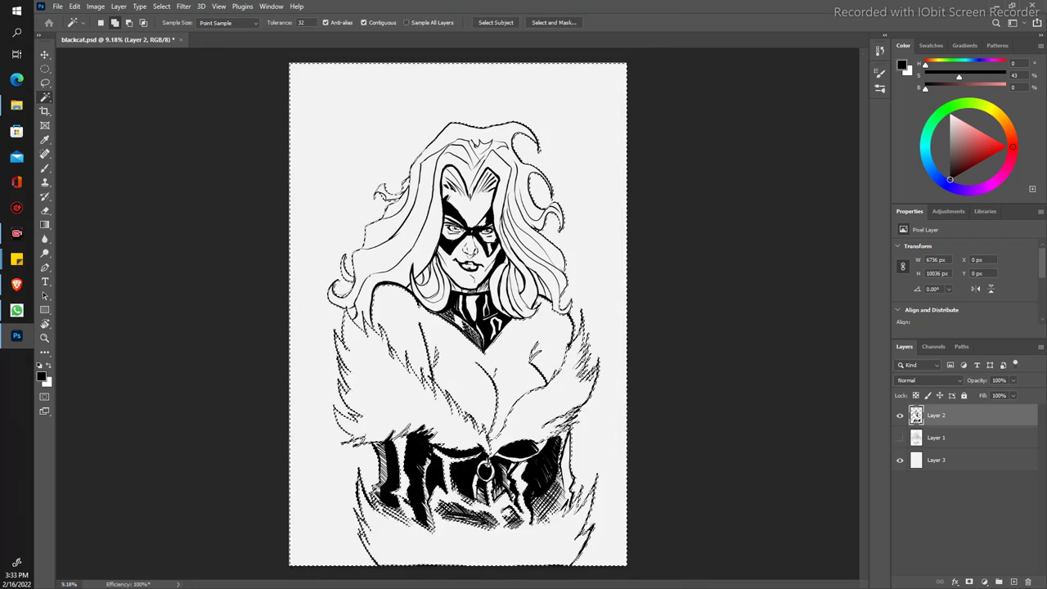
Step: Scroll over the fur and clear the line-art selection with Ctrl+D
{"action": "scroll", "coordinate": [319, 352], "scroll_direction": "up", "scroll_amount": 2}
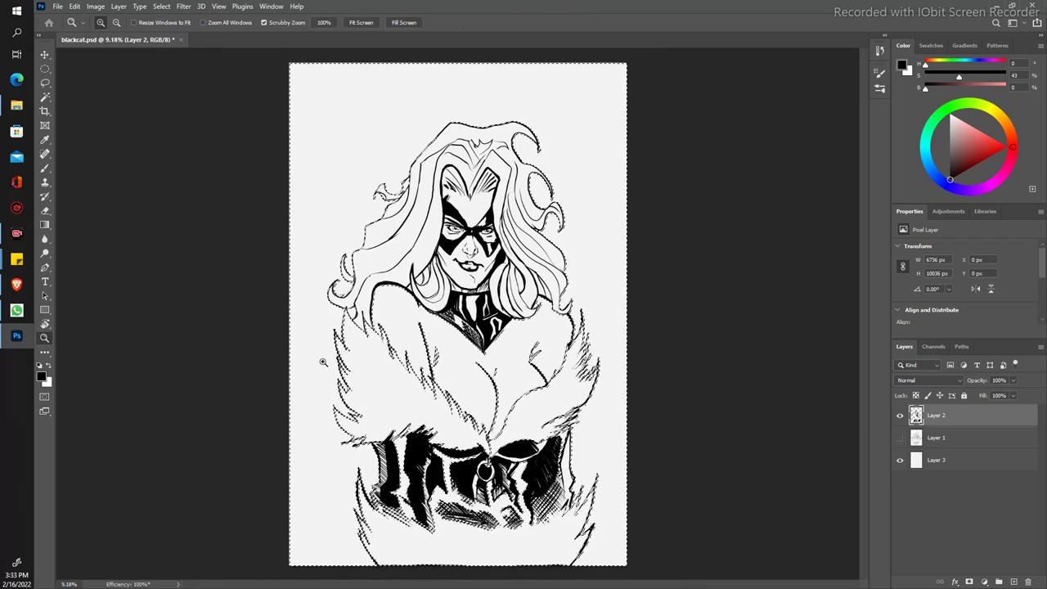
{"action": "scroll", "coordinate": [321, 360], "scroll_direction": "up", "scroll_amount": 2}
{"action": "scroll", "coordinate": [321, 385], "scroll_direction": "up", "scroll_amount": 2}
{"action": "scroll", "coordinate": [323, 407], "scroll_direction": "up", "scroll_amount": 1}
{"action": "left_click_drag", "start_coordinate": [322, 407], "coordinate": [325, 369]}
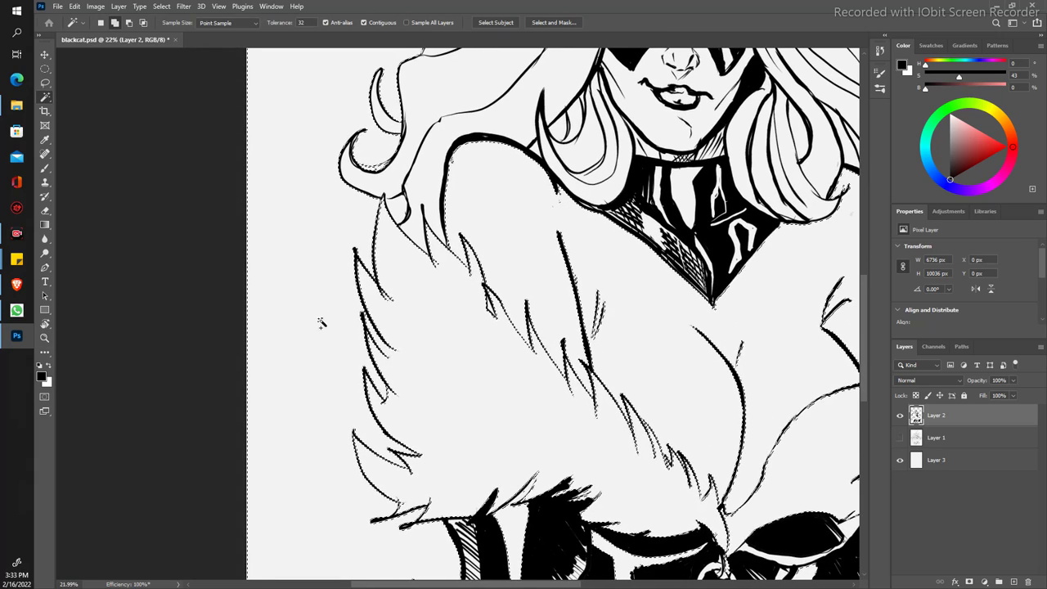
{"action": "key", "text": "ctrl+d"}
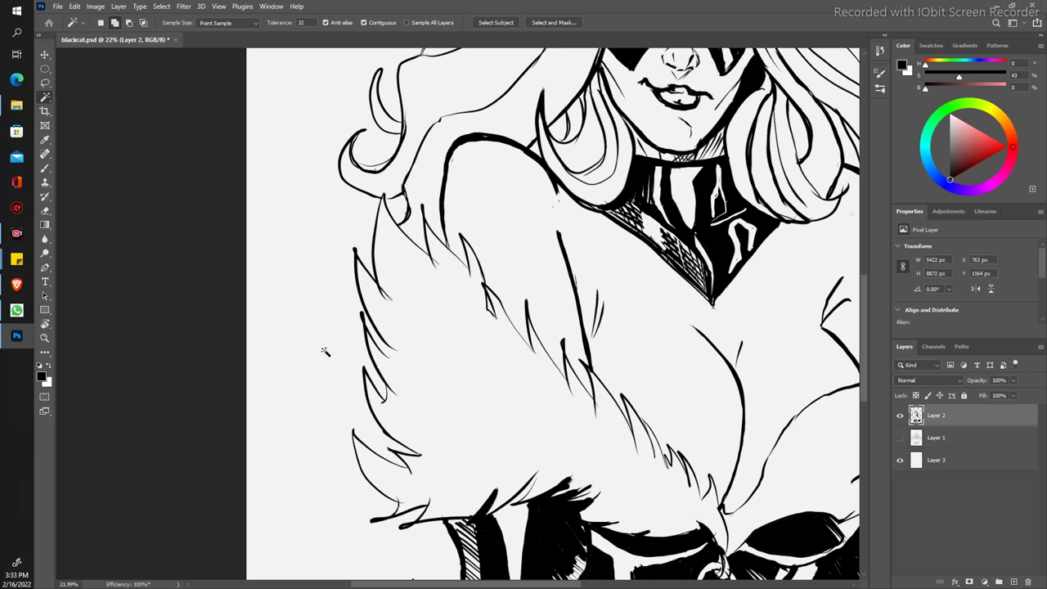
Step: Touch up fur lines with Brush and Eraser, then zoom out to the whole drawing
{"action": "key", "text": "b"}
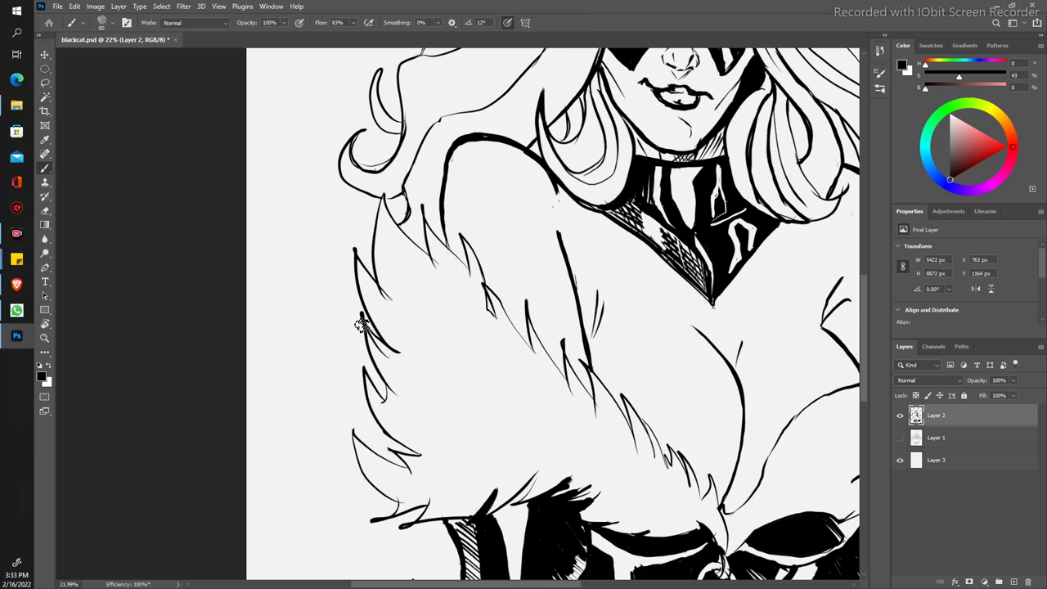
{"action": "key", "text": "e"}
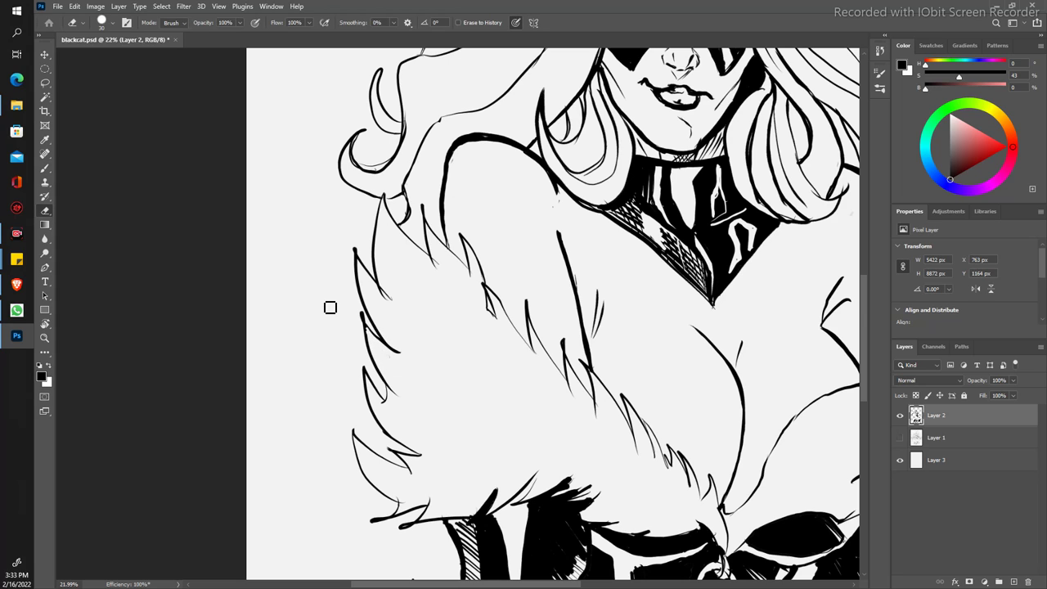
{"action": "key", "text": "z"}
{"action": "left_click_drag", "start_coordinate": [333, 304], "coordinate": [300, 253]}
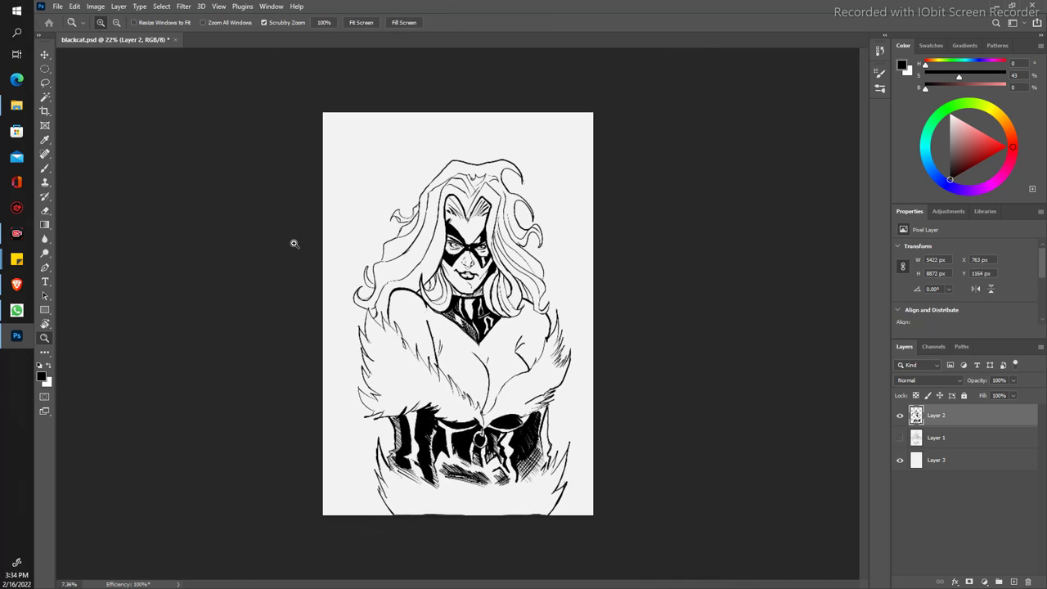
{"action": "left_click_drag", "start_coordinate": [304, 261], "coordinate": [294, 292]}
{"action": "key", "text": "e"}
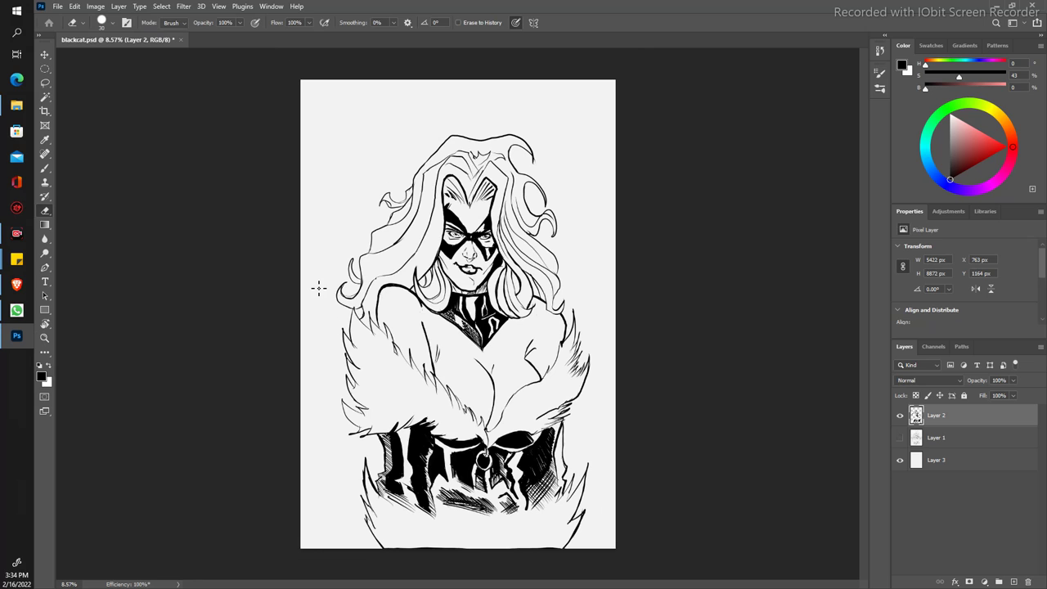
Step: Drop another colour selection and zoom in on the left and lower fur
{"action": "key", "text": "w"}
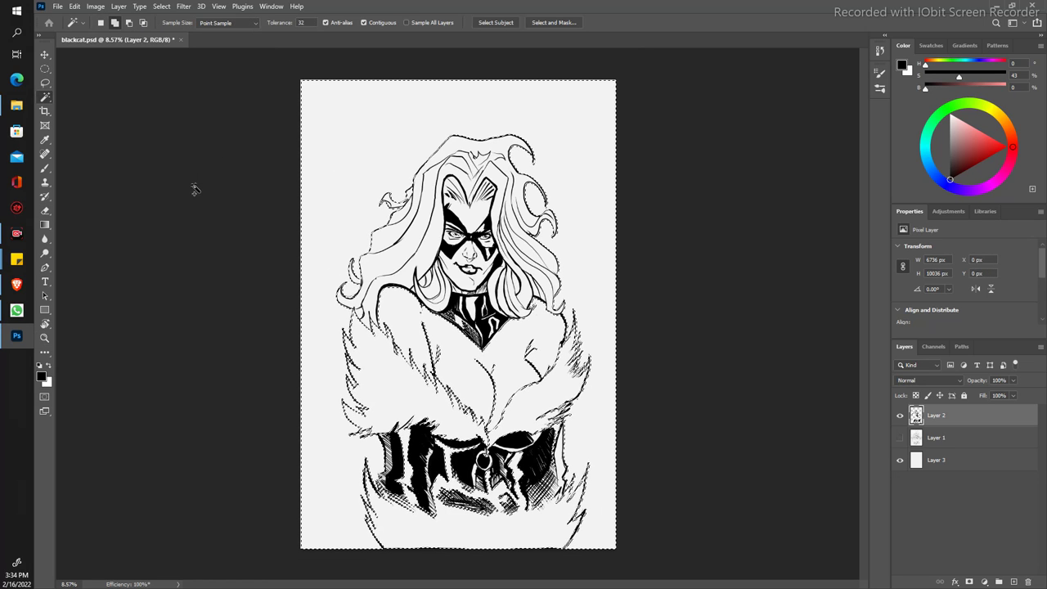
{"action": "key", "text": "ctrl+d"}
{"action": "left_click_drag", "start_coordinate": [311, 330], "coordinate": [334, 342]}
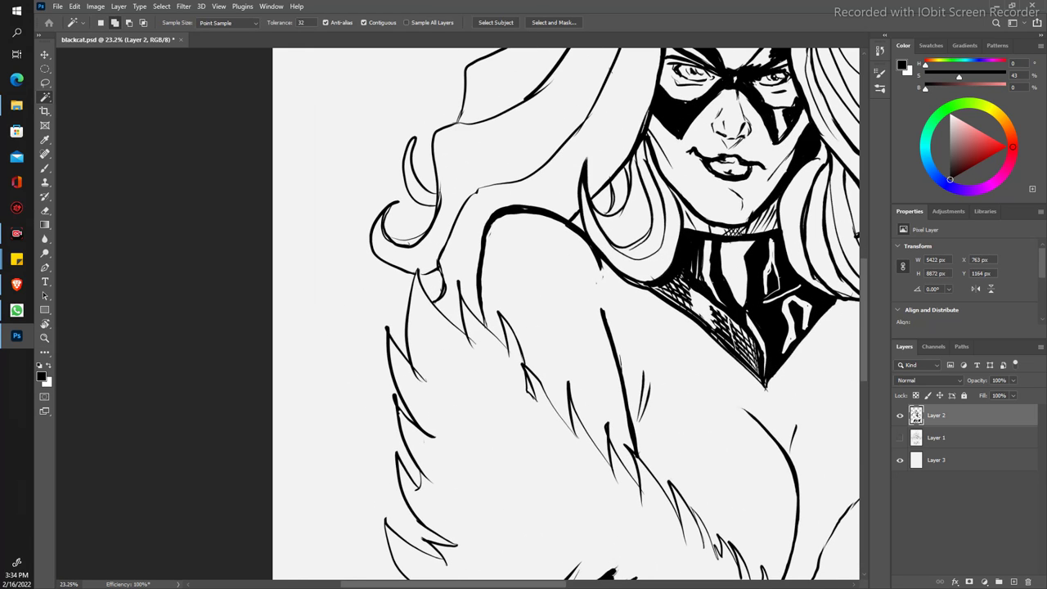
{"action": "left_click_drag", "start_coordinate": [353, 382], "coordinate": [350, 330]}
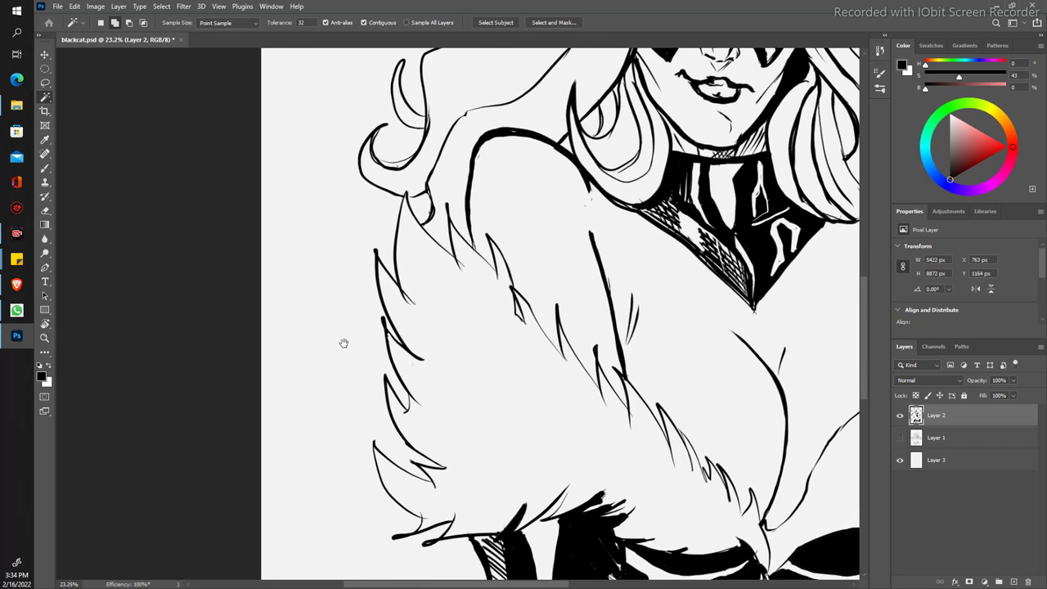
{"action": "scroll", "coordinate": [351, 329], "scroll_direction": "down", "scroll_amount": 2}
{"action": "scroll", "coordinate": [360, 327], "scroll_direction": "down", "scroll_amount": 1}
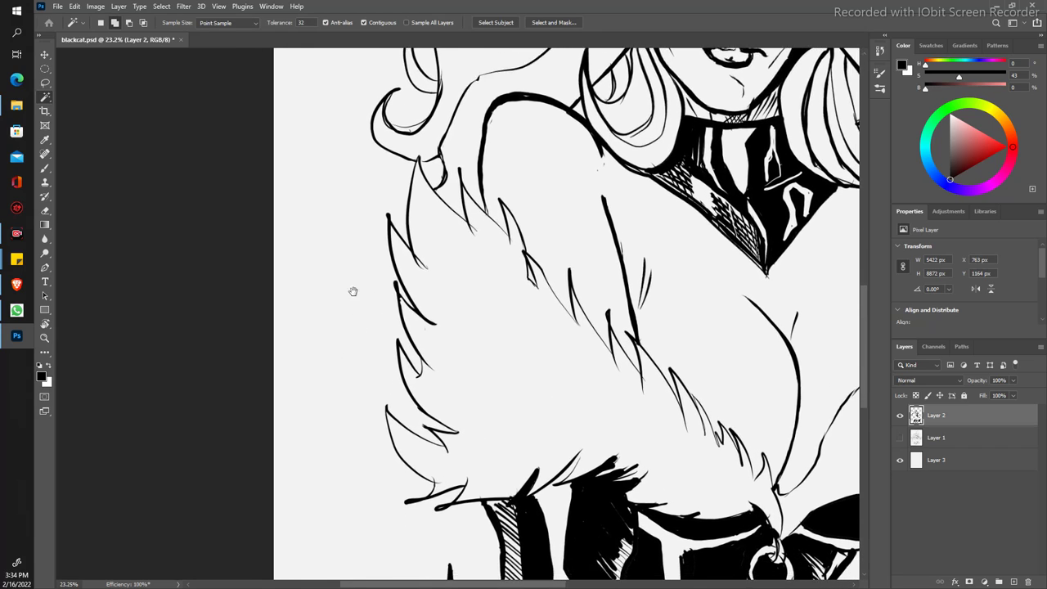
{"action": "scroll", "coordinate": [353, 292], "scroll_direction": "down", "scroll_amount": 2}
{"action": "scroll", "coordinate": [374, 374], "scroll_direction": "down", "scroll_amount": 2}
{"action": "scroll", "coordinate": [372, 425], "scroll_direction": "down", "scroll_amount": 1}
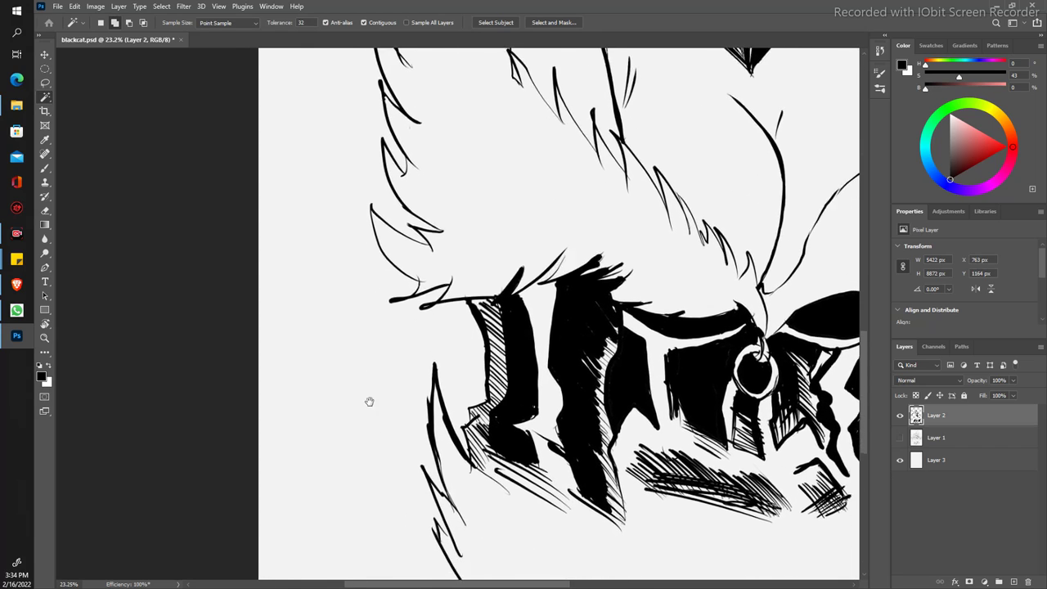
{"action": "scroll", "coordinate": [369, 402], "scroll_direction": "down", "scroll_amount": 2}
{"action": "scroll", "coordinate": [365, 360], "scroll_direction": "down", "scroll_amount": 2}
{"action": "scroll", "coordinate": [368, 351], "scroll_direction": "right", "scroll_amount": 1}
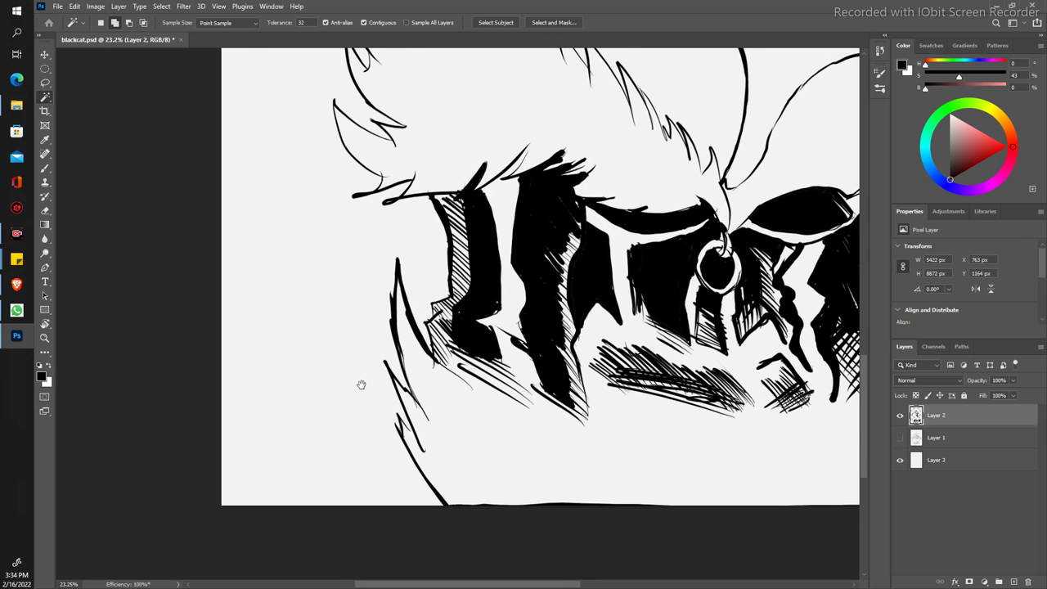
Step: Extend the right edge of the fur stole above the corset with brush strokes
{"action": "key", "text": "b"}
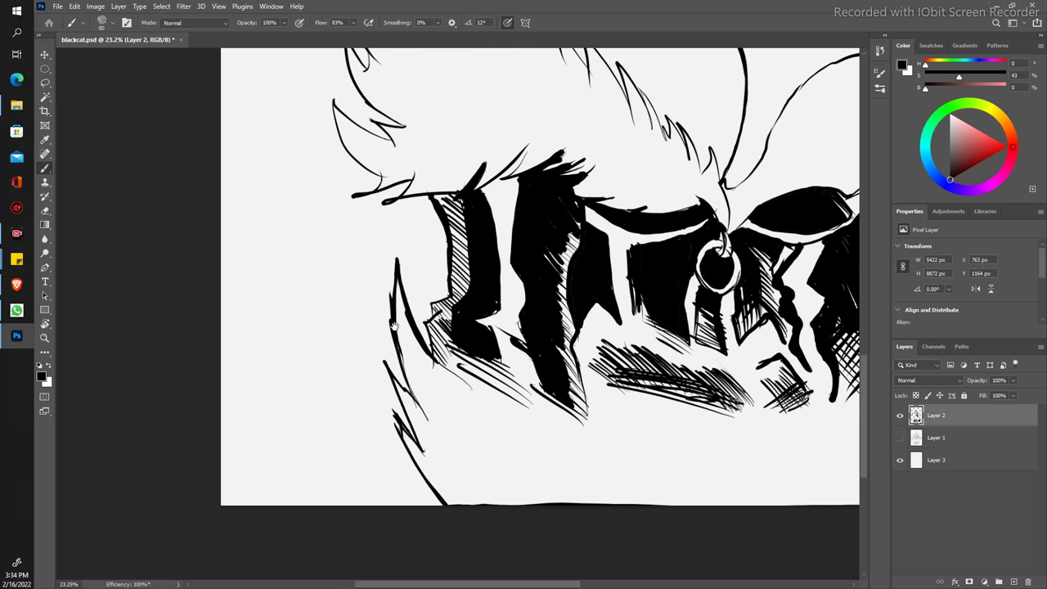
{"action": "left_click_drag", "start_coordinate": [393, 326], "coordinate": [191, 407]}
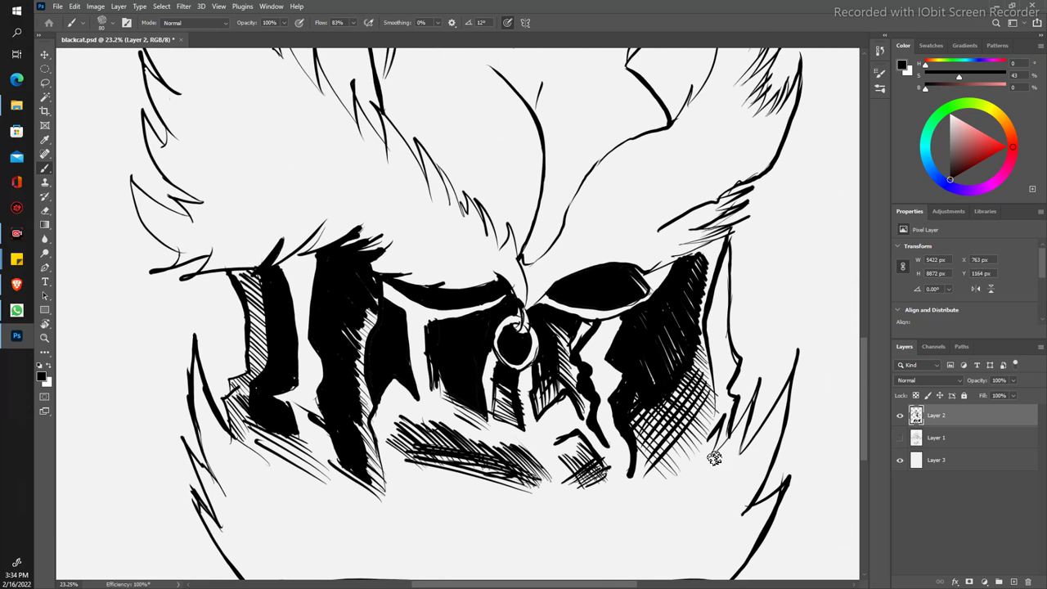
{"action": "left_click_drag", "start_coordinate": [515, 343], "coordinate": [490, 417]}
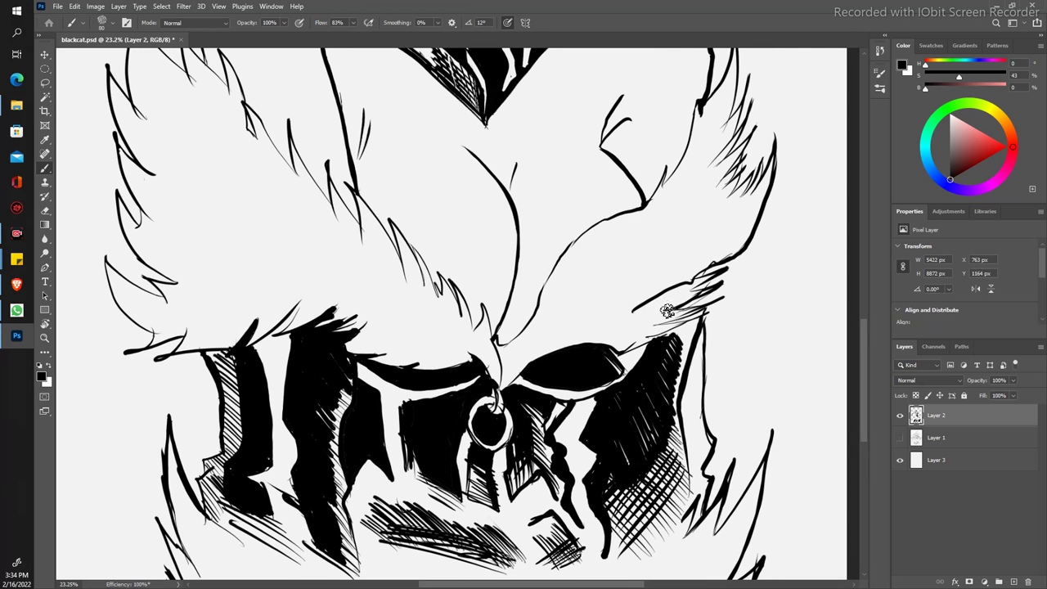
{"action": "key", "text": "e"}
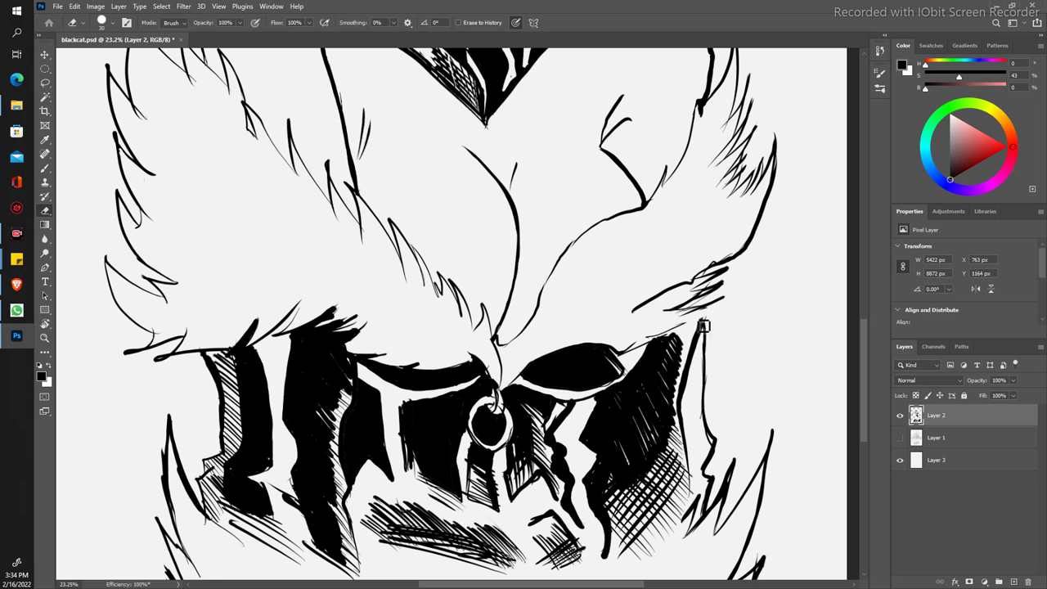
{"action": "key", "text": "b"}
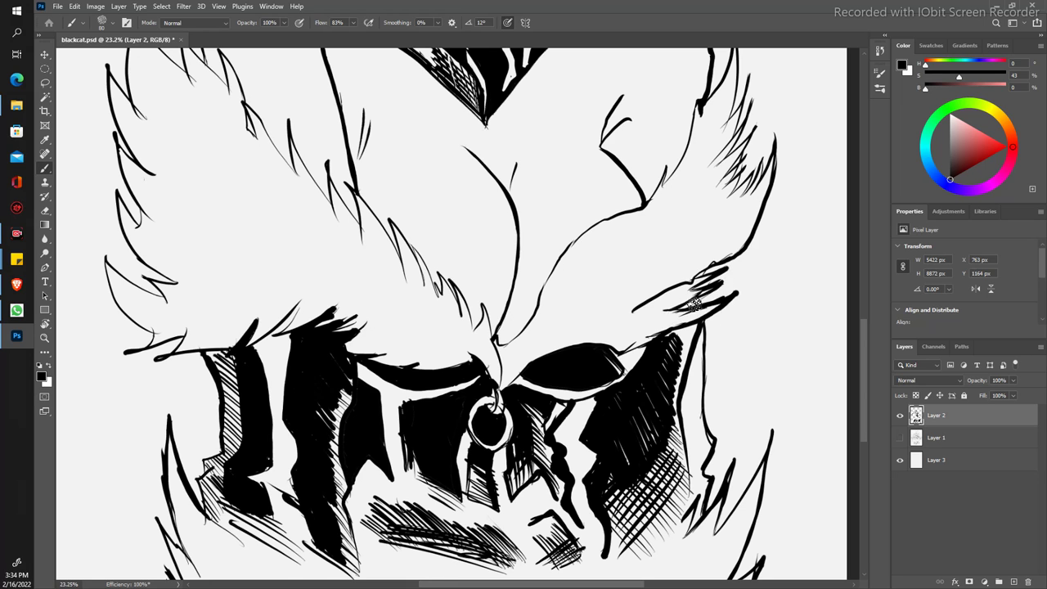
{"action": "key", "text": "z"}
{"action": "mouse_move", "coordinate": [385, 182]}
{"action": "left_mouse_down"}
{"action": "mouse_move", "coordinate": [352, 181]}
{"action": "mouse_move", "coordinate": [361, 247]}
{"action": "left_mouse_up"}
{"action": "key", "text": "b"}
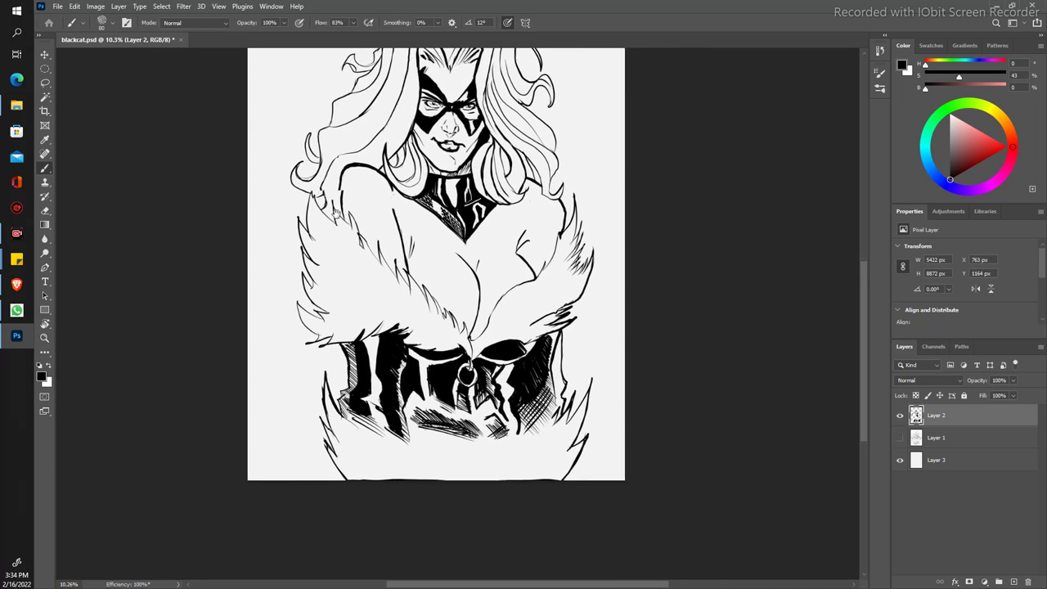
{"action": "key", "text": "w"}
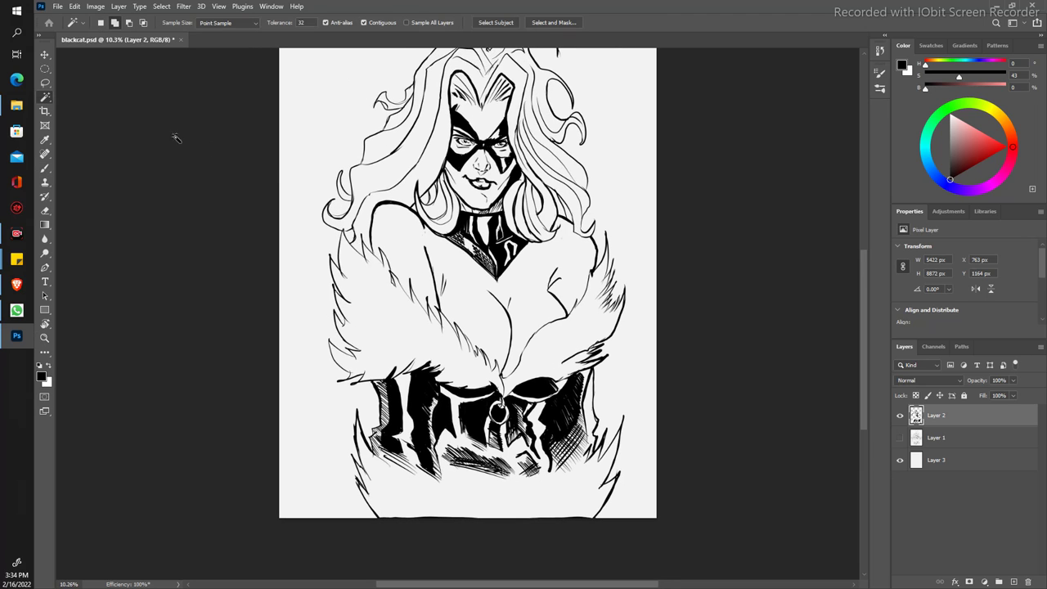
{"action": "left_click", "coordinate": [257, 230]}
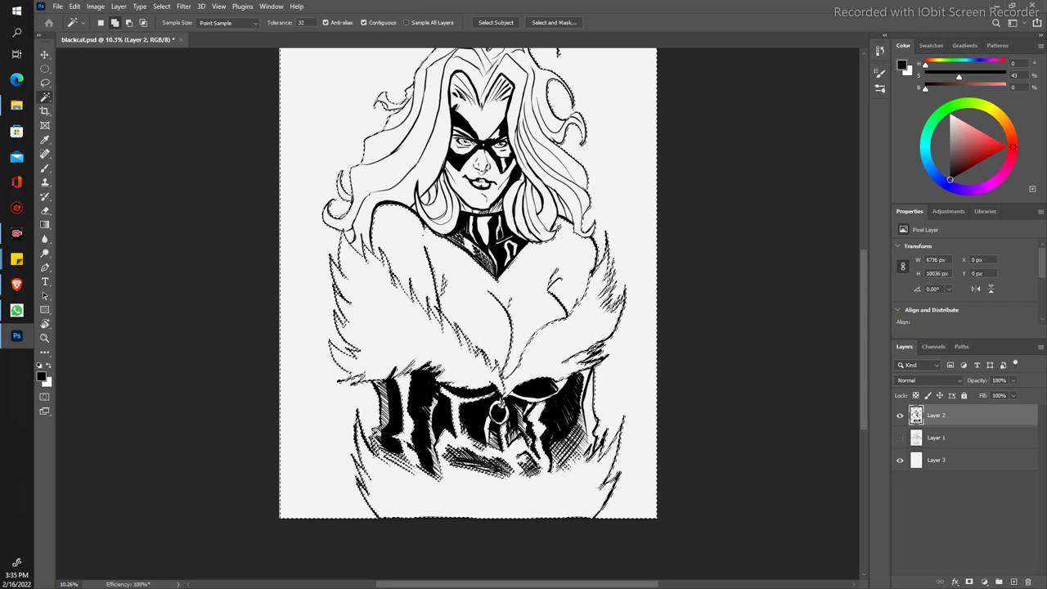
{"action": "key", "text": "ctrl+d"}
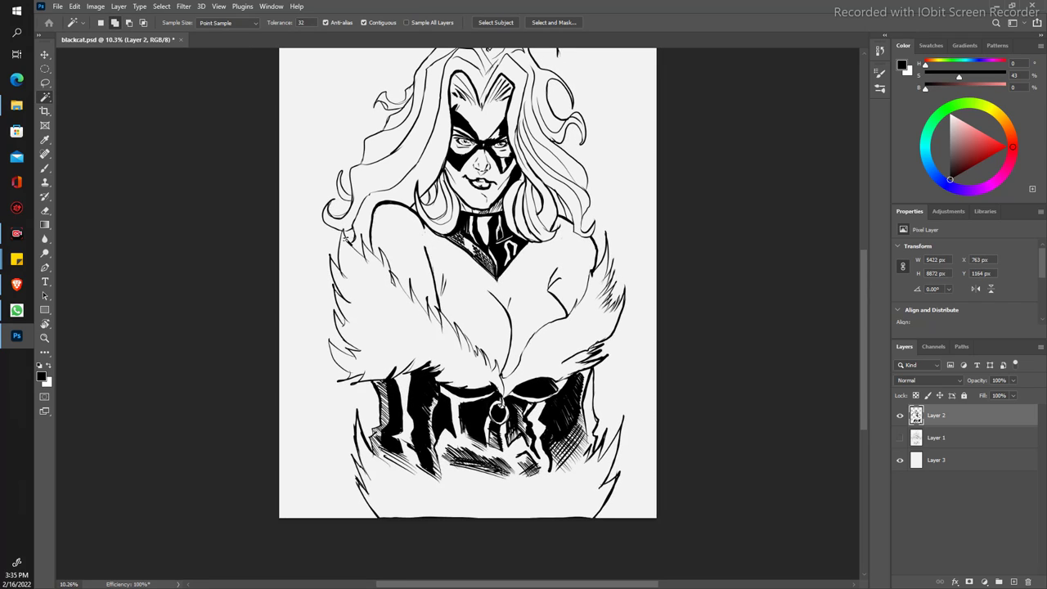
{"action": "scroll", "coordinate": [347, 237], "scroll_direction": "down", "scroll_amount": 1}
{"action": "scroll", "coordinate": [348, 237], "scroll_direction": "up", "scroll_amount": 3}
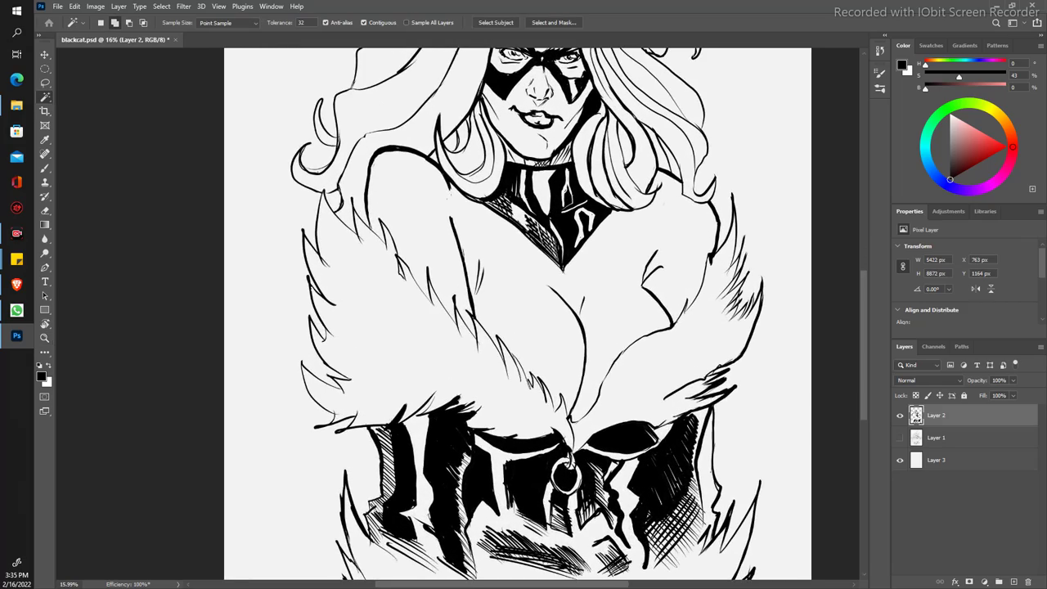
{"action": "left_click_drag", "start_coordinate": [459, 239], "coordinate": [323, 323]}
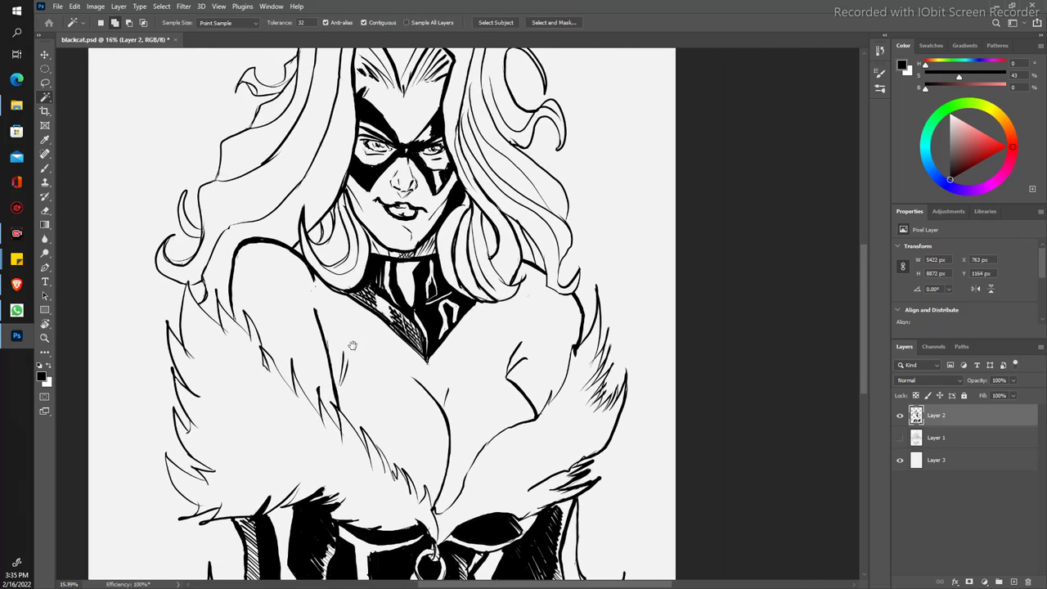
{"action": "mouse_move", "coordinate": [352, 344]}
{"action": "left_mouse_down"}
{"action": "mouse_move", "coordinate": [351, 386]}
{"action": "mouse_move", "coordinate": [306, 340]}
{"action": "left_mouse_up"}
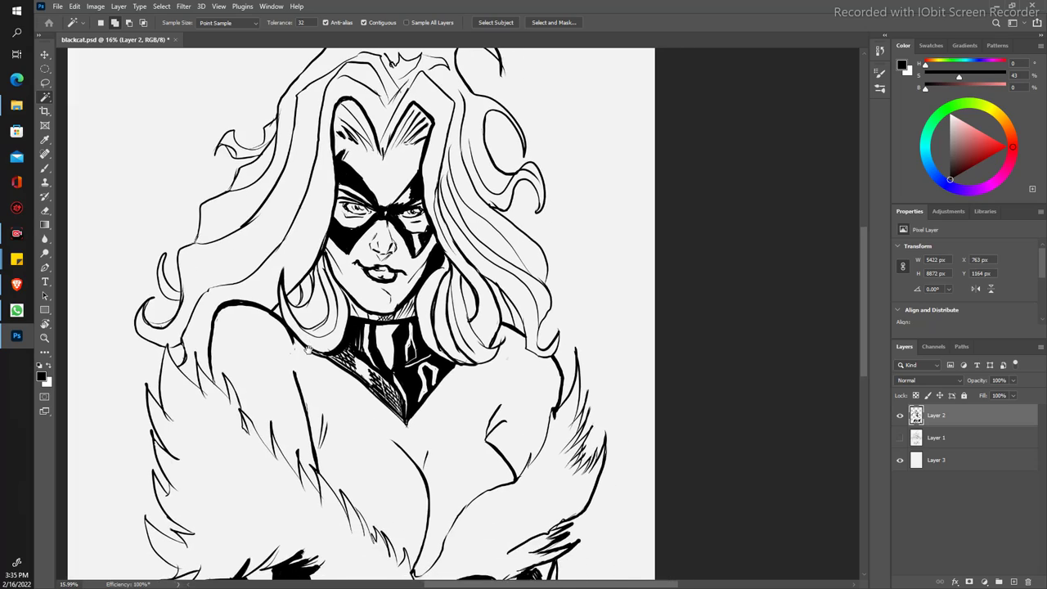
{"action": "key", "text": "z"}
{"action": "left_click_drag", "start_coordinate": [395, 353], "coordinate": [458, 351]}
{"action": "key", "text": "w"}
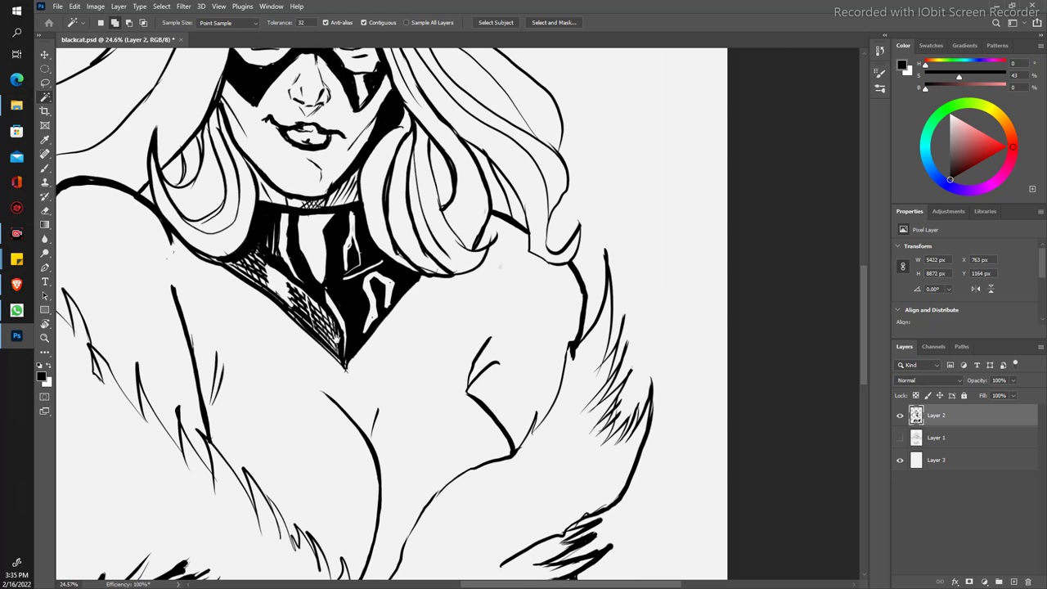
{"action": "left_click_drag", "start_coordinate": [343, 360], "coordinate": [361, 316]}
{"action": "mouse_move", "coordinate": [343, 405]}
{"action": "left_mouse_down"}
{"action": "mouse_move", "coordinate": [351, 327]}
{"action": "mouse_move", "coordinate": [327, 339]}
{"action": "mouse_move", "coordinate": [316, 291]}
{"action": "left_mouse_up"}
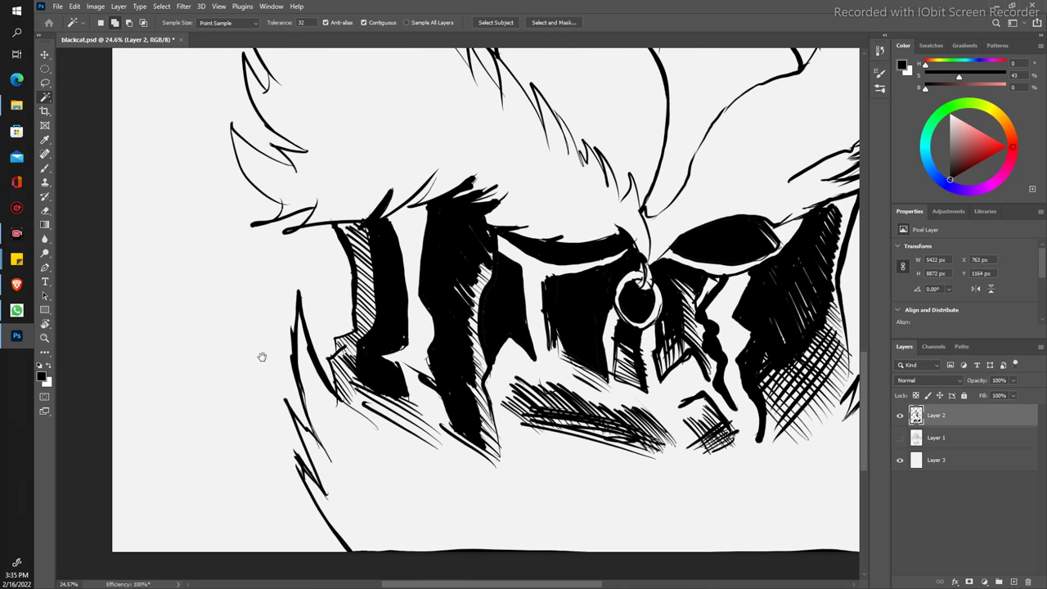
{"action": "key", "text": "e"}
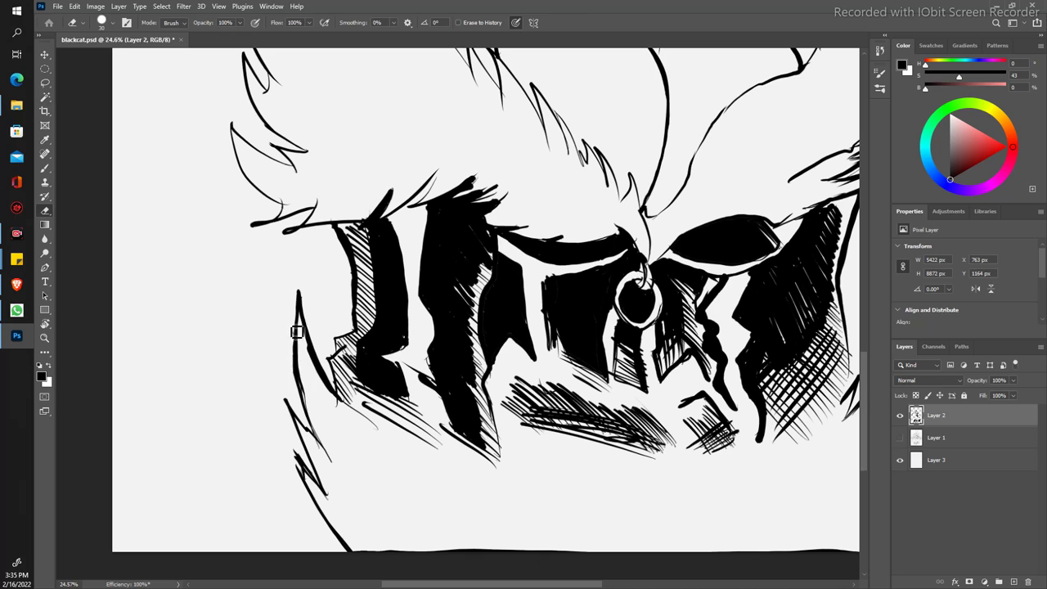
{"action": "key", "text": "ctrl+z"}
{"action": "key", "text": "b"}
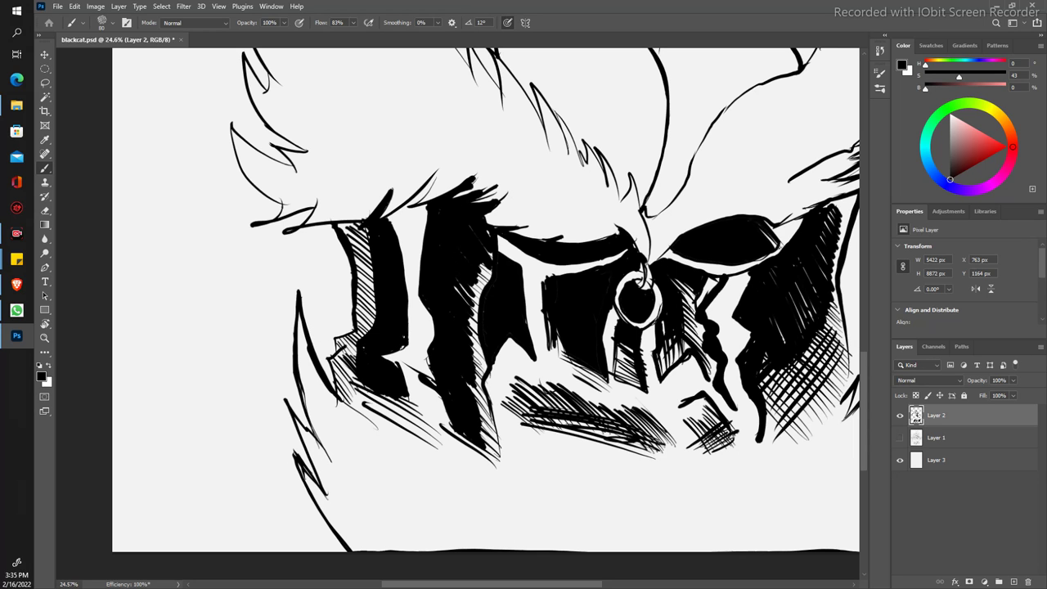
{"action": "key", "text": "z"}
{"action": "left_click_drag", "start_coordinate": [280, 264], "coordinate": [237, 190]}
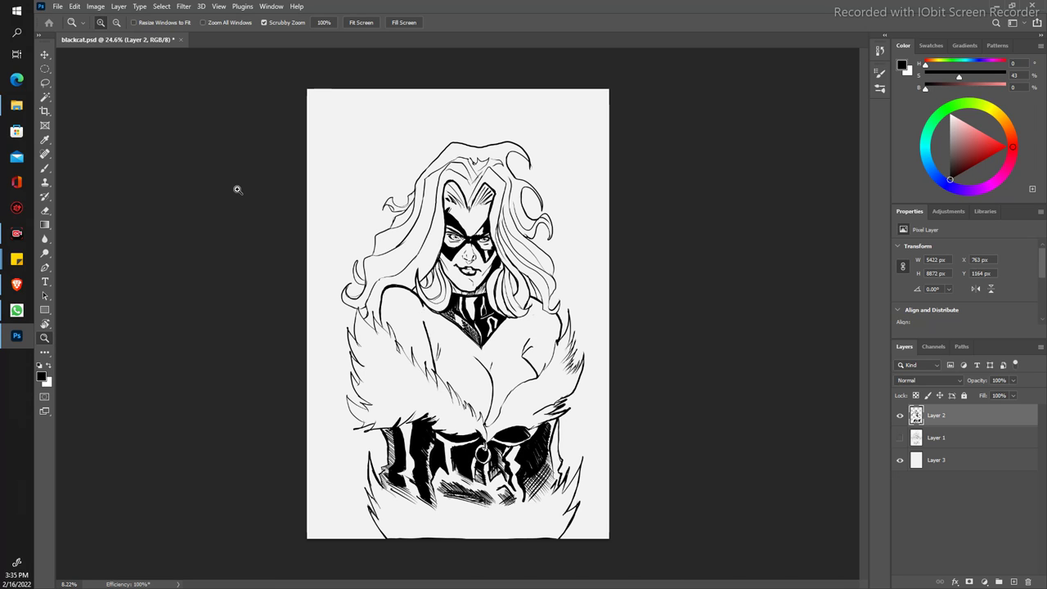
Step: Zoom in on the corset and paint a short black stroke on the right fur zigzag
{"action": "left_click_drag", "start_coordinate": [237, 189], "coordinate": [270, 190]}
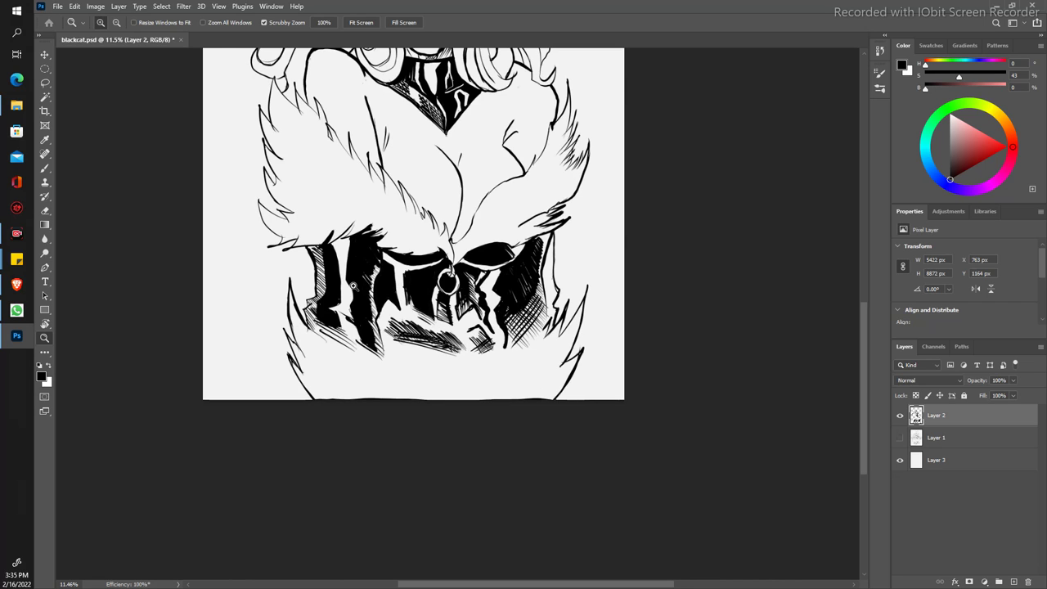
{"action": "left_click_drag", "start_coordinate": [355, 287], "coordinate": [401, 287]}
{"action": "key", "text": "b"}
{"action": "left_click_drag", "start_coordinate": [281, 248], "coordinate": [294, 293]}
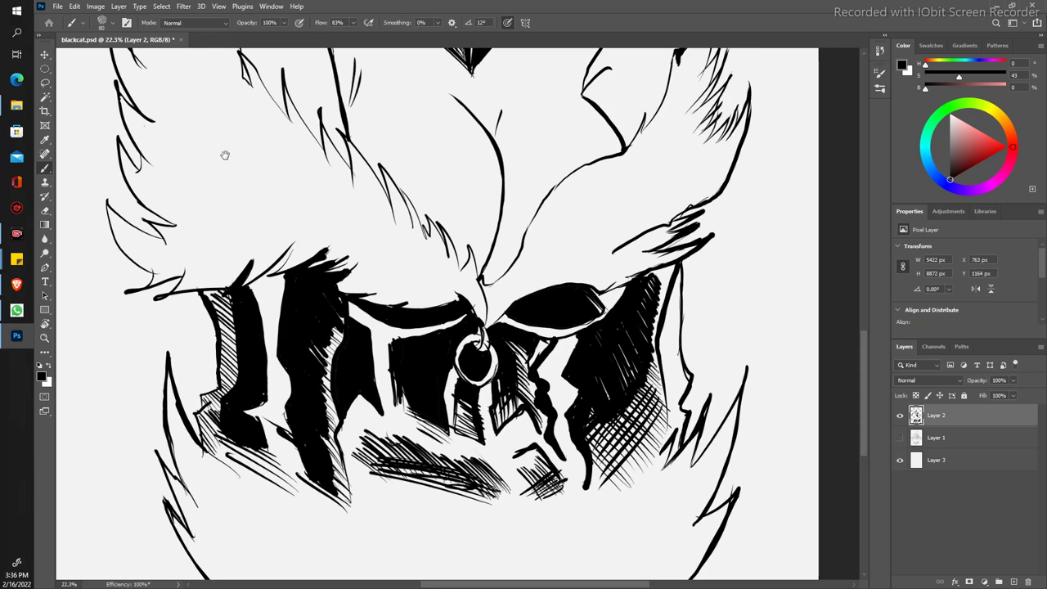
{"action": "left_click_drag", "start_coordinate": [694, 467], "coordinate": [708, 409]}
Step: Erase part of the new stroke on the right fur zigzag
{"action": "key", "text": "e"}
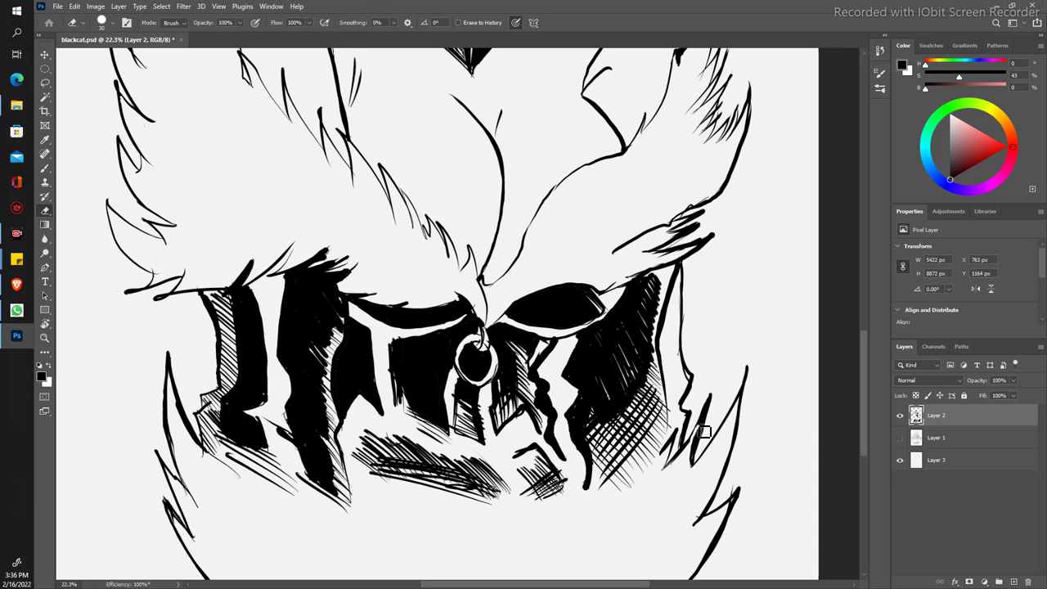
{"action": "left_click_drag", "start_coordinate": [703, 432], "coordinate": [703, 435]}
{"action": "scroll", "coordinate": [437, 316], "scroll_direction": "down", "scroll_amount": 2}
{"action": "scroll", "coordinate": [437, 316], "scroll_direction": "down", "scroll_amount": 2}
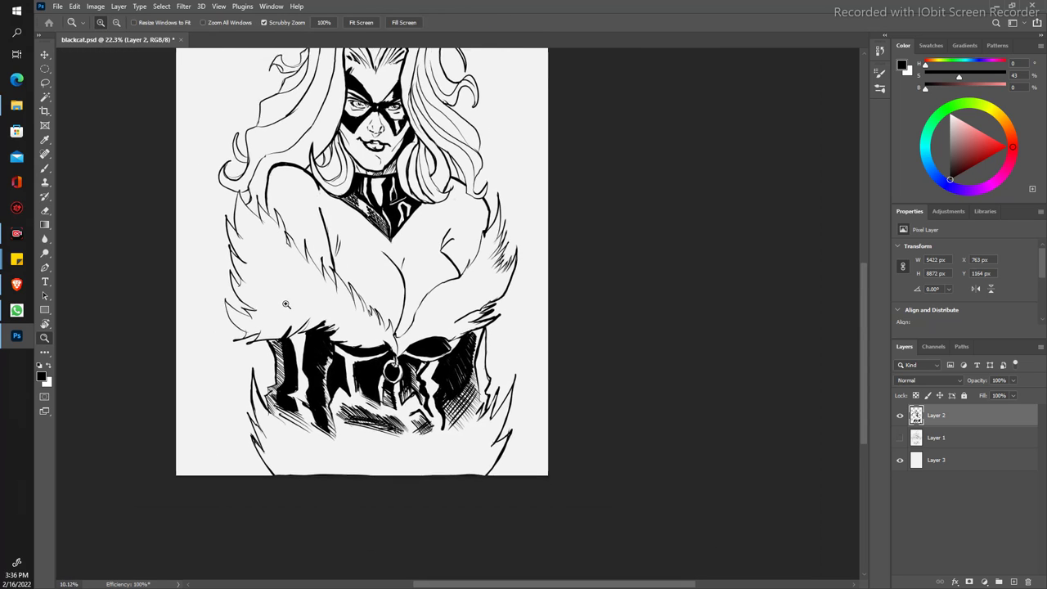
Step: Make a Magic Wand selection, delete the white area, and drop the selection
{"action": "left_click", "coordinate": [45, 97]}
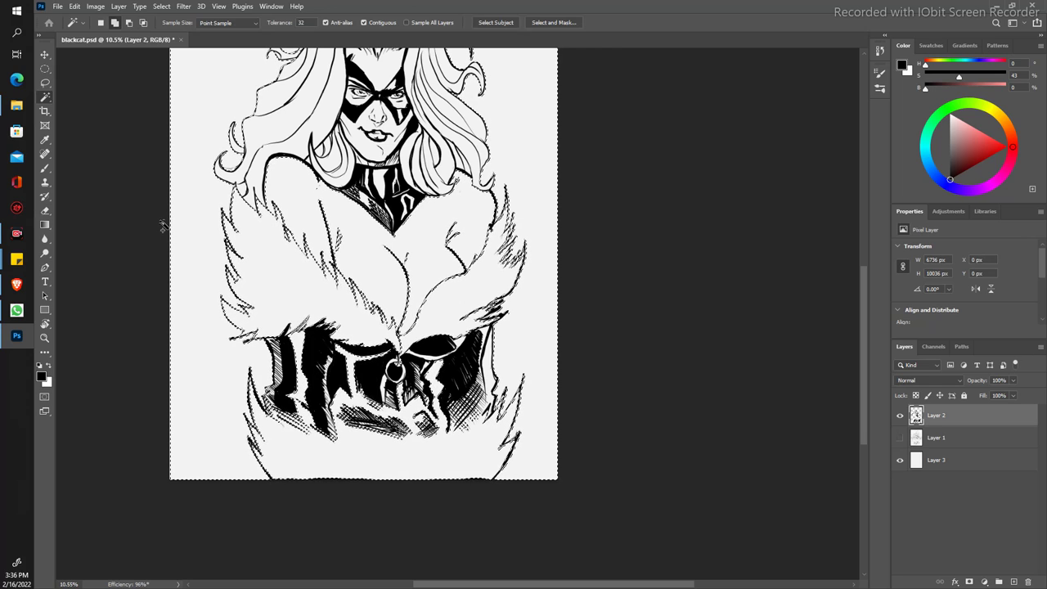
{"action": "key", "text": "Delete"}
{"action": "key", "text": "ctrl+d"}
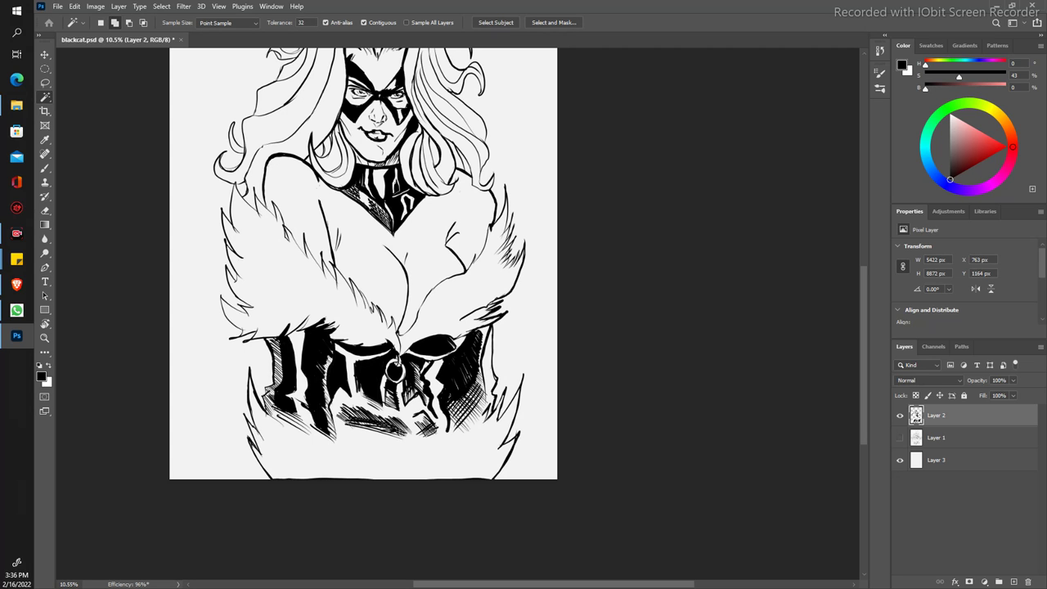
{"action": "left_click_drag", "start_coordinate": [368, 286], "coordinate": [445, 363]}
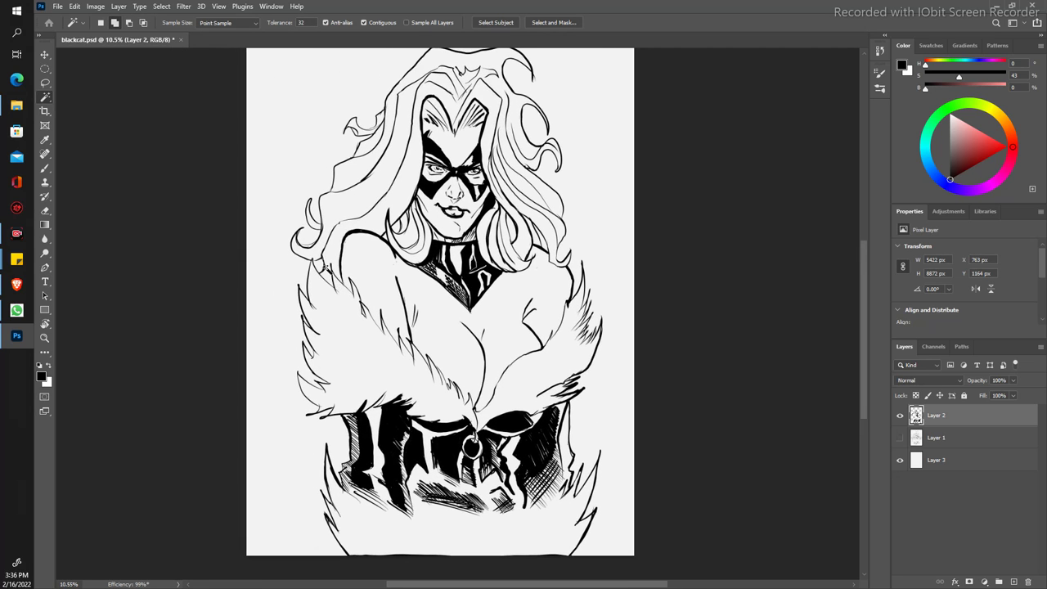
Step: Thicken the right and lower-right fur edges with bold, jagged black brush strokes
{"action": "scroll", "coordinate": [329, 287], "scroll_direction": "down", "scroll_amount": 2}
{"action": "scroll", "coordinate": [329, 286], "scroll_direction": "up", "scroll_amount": 1}
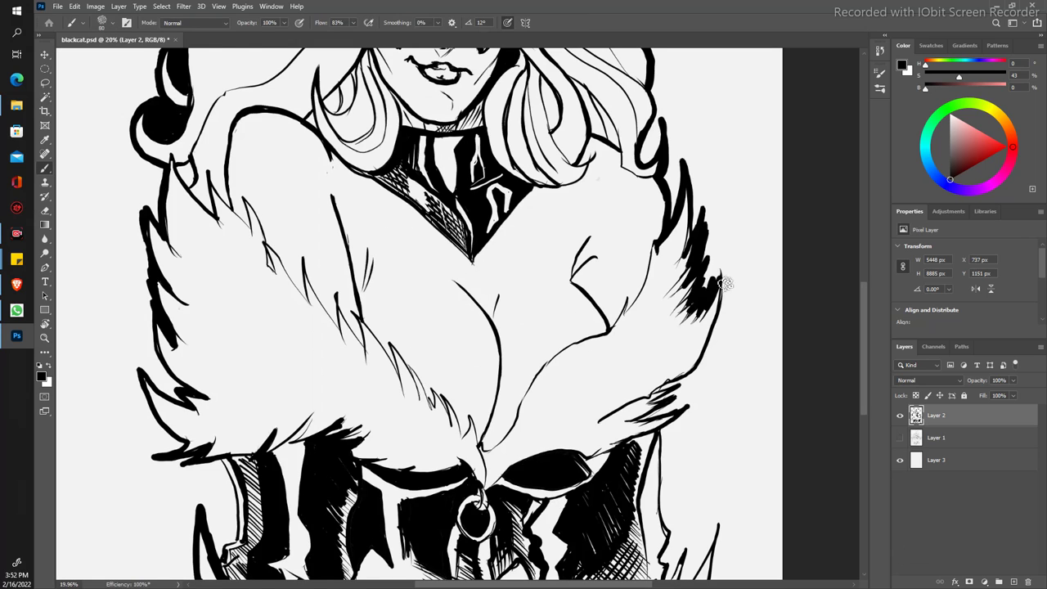
{"action": "mouse_move", "coordinate": [704, 356]}
{"action": "left_mouse_down"}
{"action": "mouse_move", "coordinate": [656, 399]}
{"action": "mouse_move", "coordinate": [656, 412]}
{"action": "left_mouse_up"}
{"action": "mouse_move", "coordinate": [701, 382]}
{"action": "left_mouse_down"}
{"action": "mouse_move", "coordinate": [640, 427]}
{"action": "mouse_move", "coordinate": [659, 425]}
{"action": "left_mouse_up"}
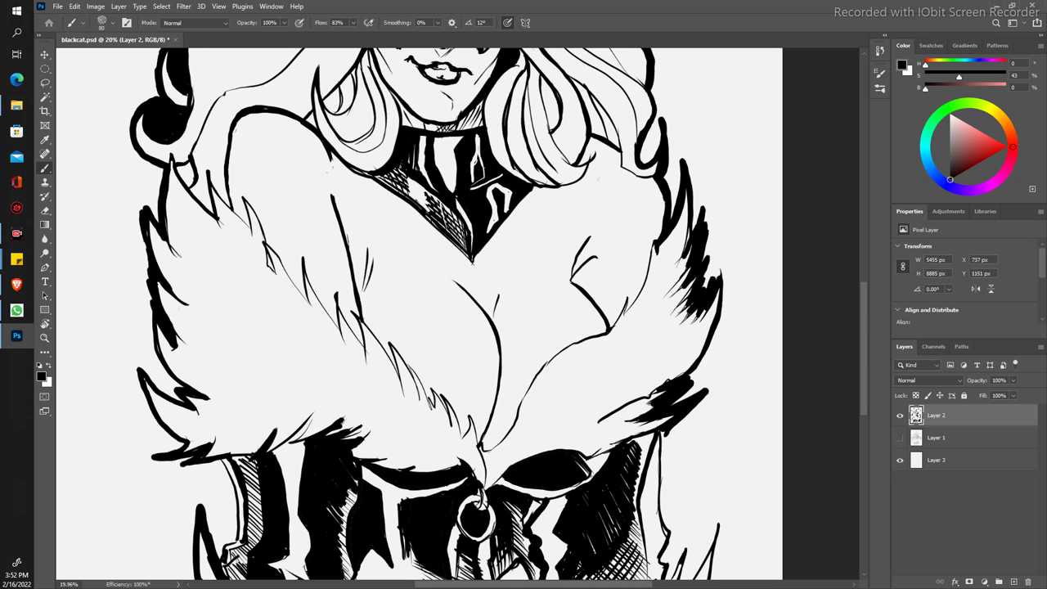
{"action": "left_click_drag", "start_coordinate": [594, 520], "coordinate": [568, 348]}
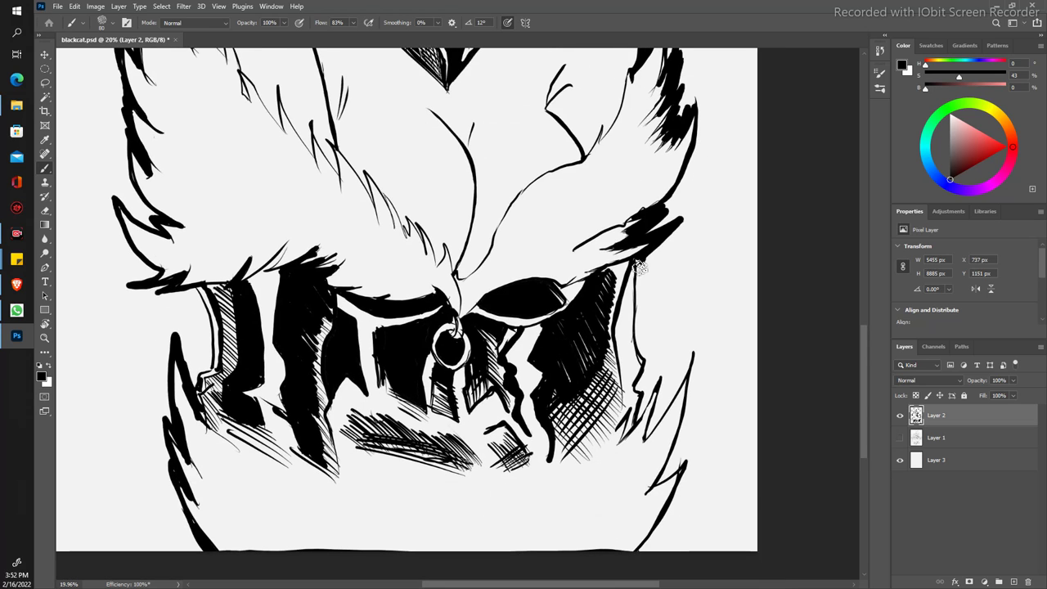
{"action": "mouse_move", "coordinate": [642, 304]}
{"action": "left_mouse_down"}
{"action": "mouse_move", "coordinate": [648, 385]}
{"action": "mouse_move", "coordinate": [639, 427]}
{"action": "mouse_move", "coordinate": [666, 355]}
{"action": "mouse_move", "coordinate": [646, 438]}
{"action": "mouse_move", "coordinate": [679, 393]}
{"action": "mouse_move", "coordinate": [695, 329]}
{"action": "left_mouse_up"}
{"action": "left_click_drag", "start_coordinate": [687, 429], "coordinate": [700, 340]}
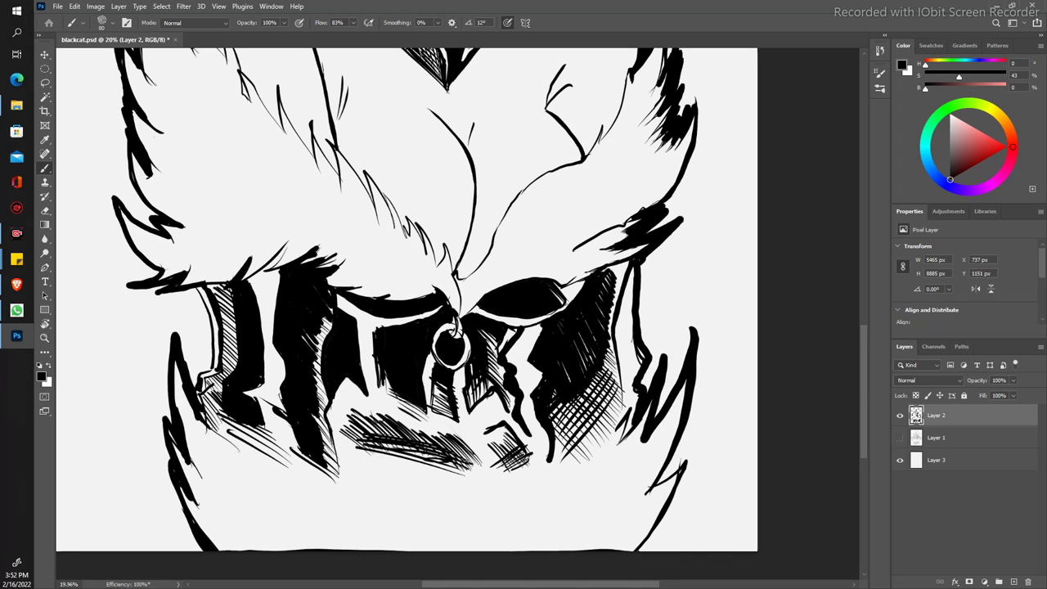
{"action": "mouse_move", "coordinate": [654, 489]}
{"action": "left_mouse_down"}
{"action": "mouse_move", "coordinate": [700, 444]}
{"action": "mouse_move", "coordinate": [639, 560]}
{"action": "left_mouse_up"}
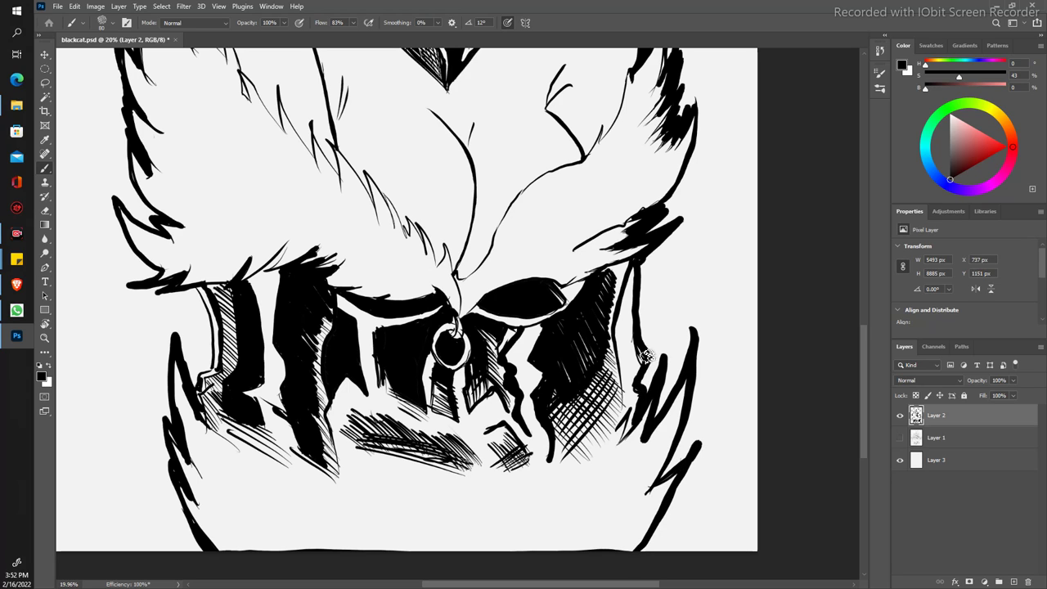
Step: Fit the canvas in view and Magic Wand select the white background around the figure
{"action": "left_click_drag", "start_coordinate": [244, 268], "coordinate": [292, 367]}
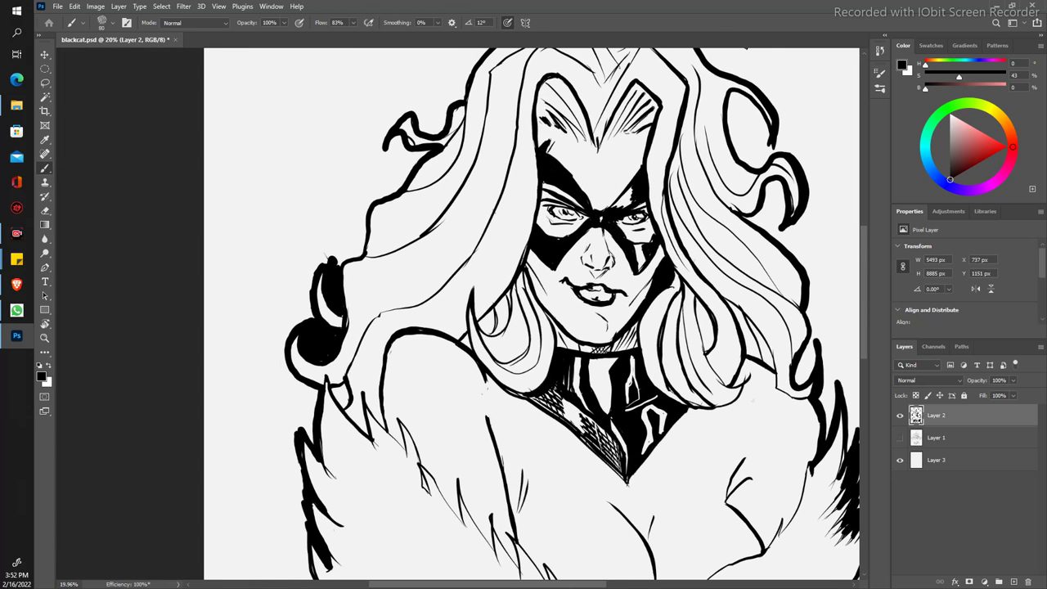
{"action": "left_click", "coordinate": [45, 97]}
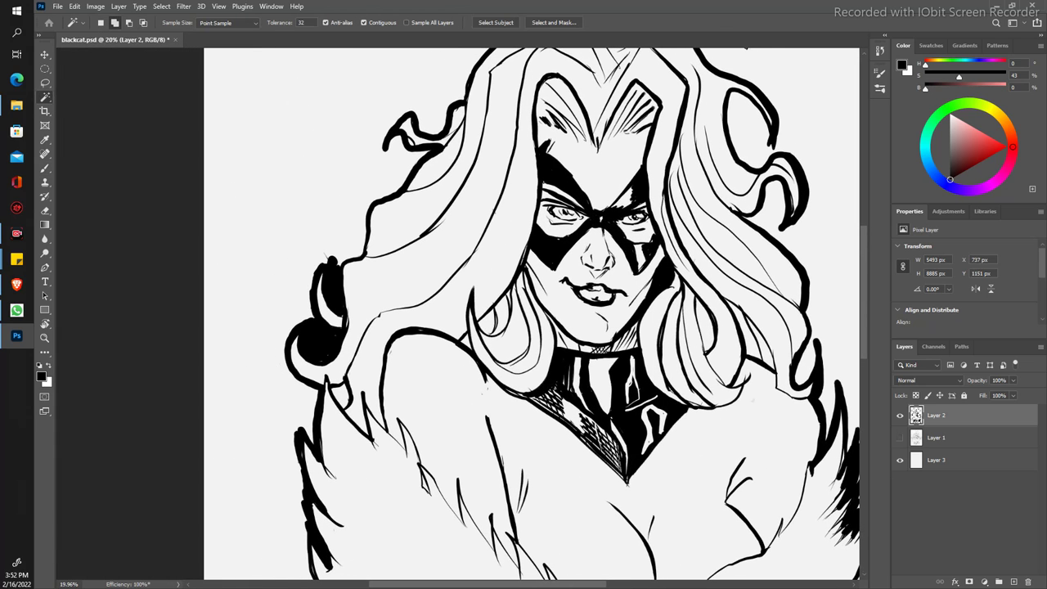
{"action": "scroll", "coordinate": [330, 314], "scroll_direction": "down", "scroll_amount": 2}
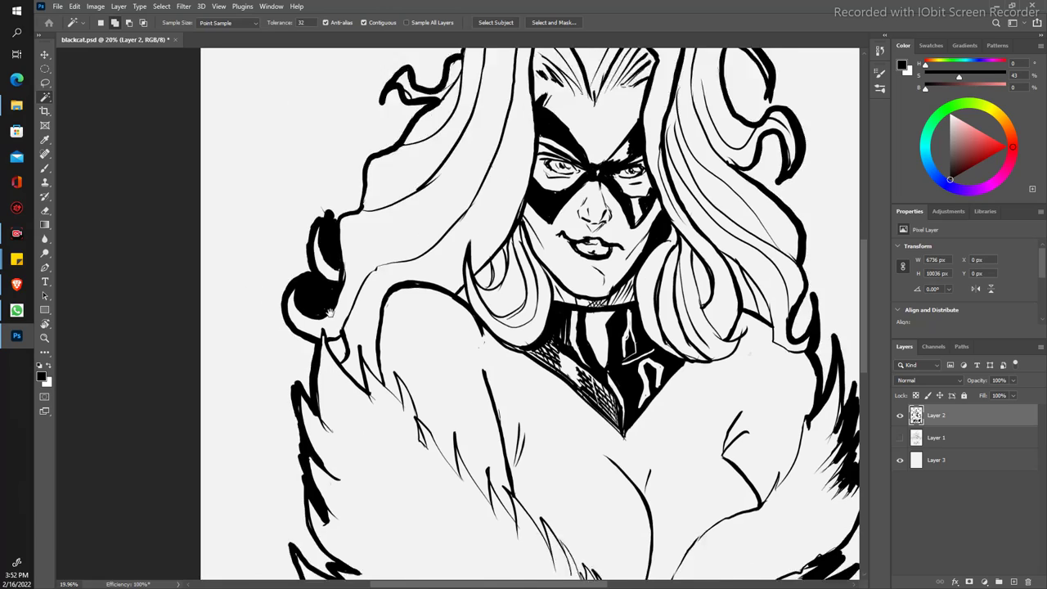
{"action": "scroll", "coordinate": [329, 313], "scroll_direction": "down", "scroll_amount": 5}
{"action": "scroll", "coordinate": [302, 262], "scroll_direction": "up", "scroll_amount": 2}
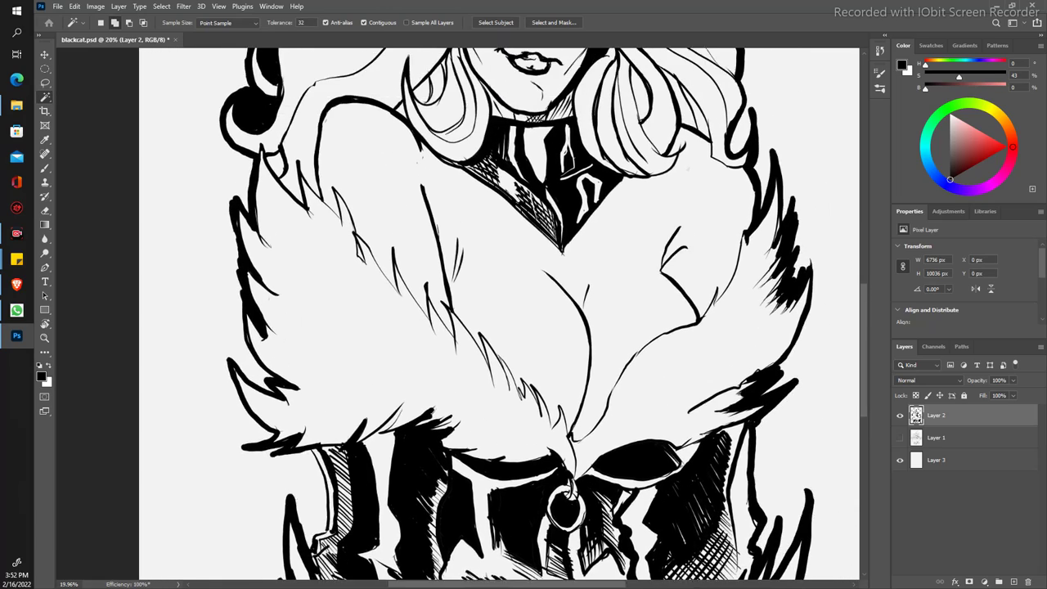
{"action": "scroll", "coordinate": [319, 346], "scroll_direction": "up", "scroll_amount": 1}
{"action": "scroll", "coordinate": [271, 273], "scroll_direction": "down", "scroll_amount": 3}
{"action": "key", "text": "ctrl+0"}
{"action": "left_click", "coordinate": [377, 449]}
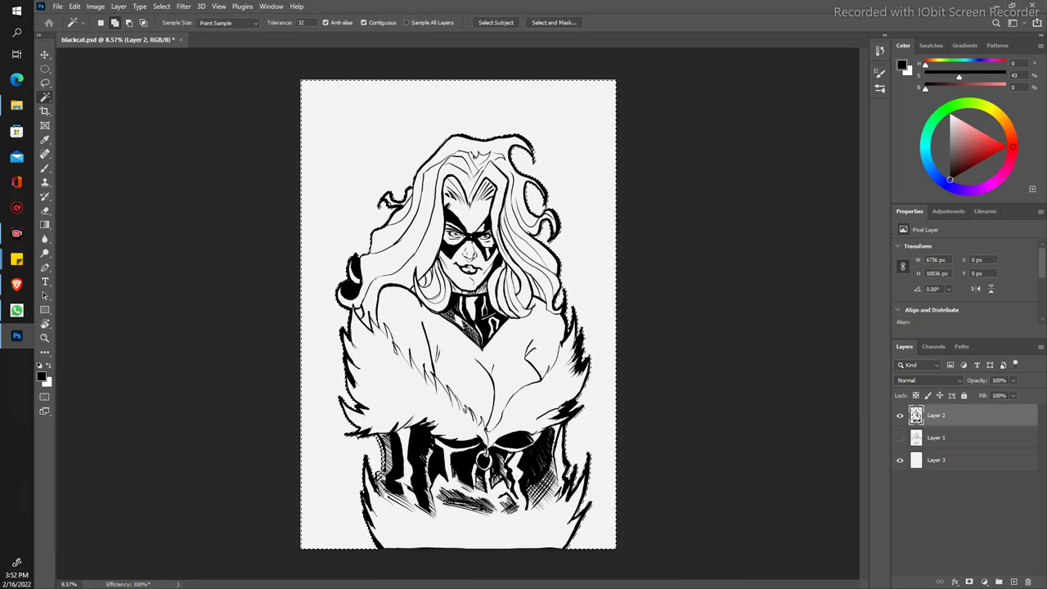
Step: Fill the background selection with black, then deselect it
{"action": "left_click", "coordinate": [74, 5]}
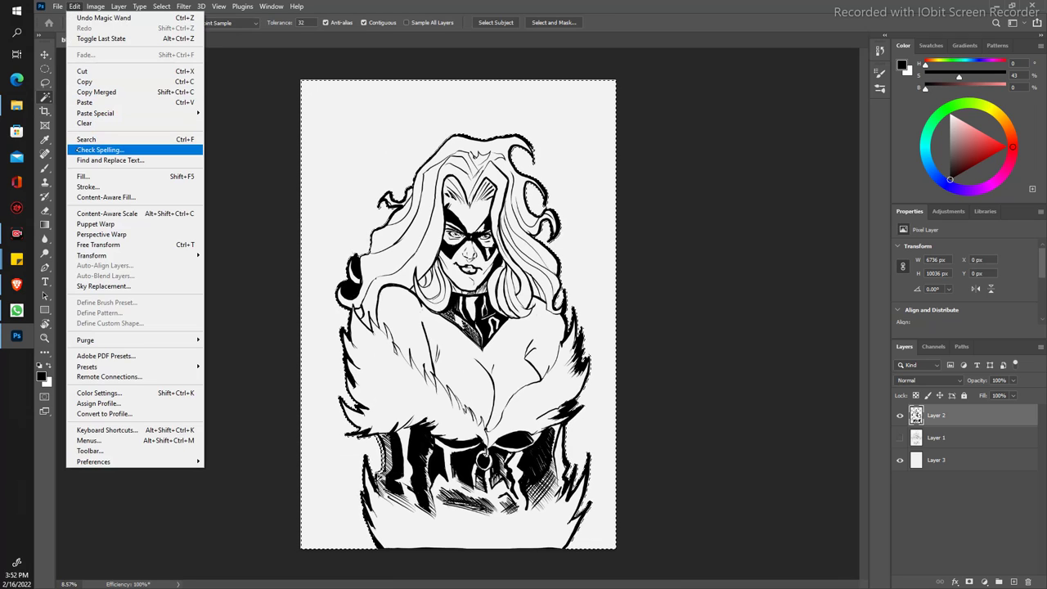
{"action": "left_click", "coordinate": [82, 176]}
{"action": "key", "text": "Return"}
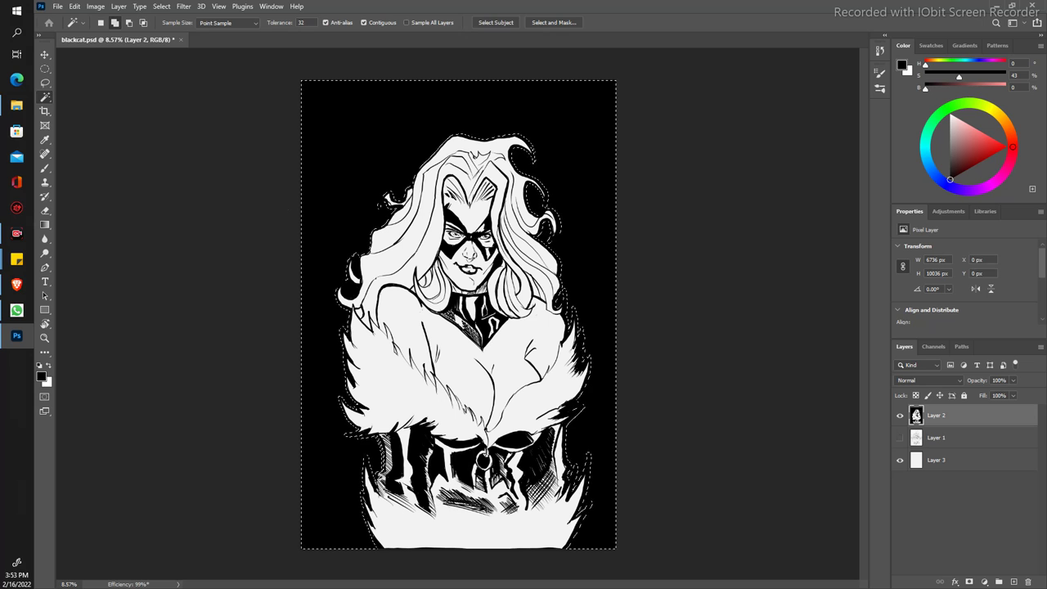
{"action": "key", "text": "z"}
{"action": "mouse_move", "coordinate": [327, 258]}
{"action": "left_mouse_down"}
{"action": "mouse_move", "coordinate": [337, 273]}
{"action": "mouse_move", "coordinate": [324, 256]}
{"action": "left_mouse_up"}
{"action": "key", "text": "w"}
{"action": "key", "text": "ctrl+d"}
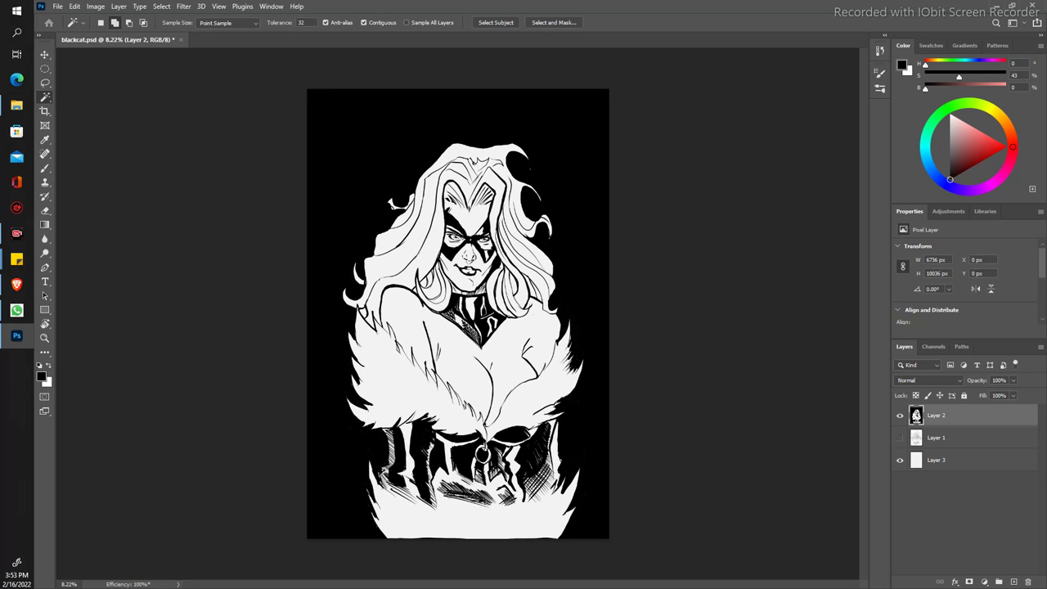
Step: Zoom in on the lower body and tidy its edge with the Eraser
{"action": "key", "text": "z"}
{"action": "left_click_drag", "start_coordinate": [383, 305], "coordinate": [413, 245]}
{"action": "mouse_move", "coordinate": [380, 314]}
{"action": "left_mouse_down"}
{"action": "mouse_move", "coordinate": [401, 314]}
{"action": "mouse_move", "coordinate": [368, 287]}
{"action": "left_mouse_up"}
{"action": "key", "text": "w"}
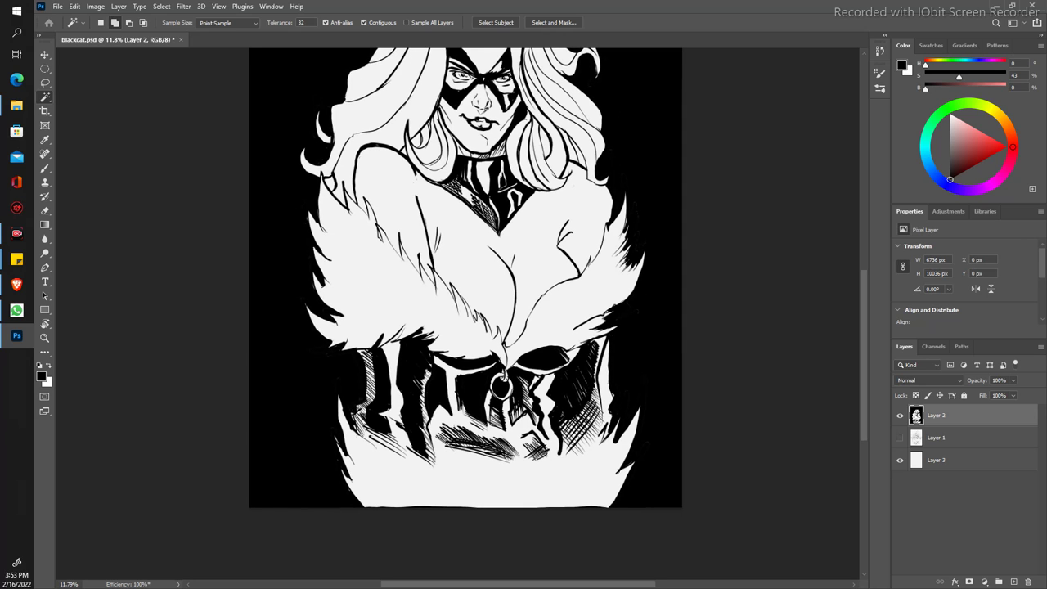
{"action": "key", "text": "z"}
{"action": "mouse_move", "coordinate": [384, 323]}
{"action": "left_mouse_down"}
{"action": "mouse_move", "coordinate": [354, 256]}
{"action": "mouse_move", "coordinate": [393, 256]}
{"action": "left_mouse_up"}
{"action": "left_click_drag", "start_coordinate": [374, 485], "coordinate": [384, 386]}
{"action": "key", "text": "e"}
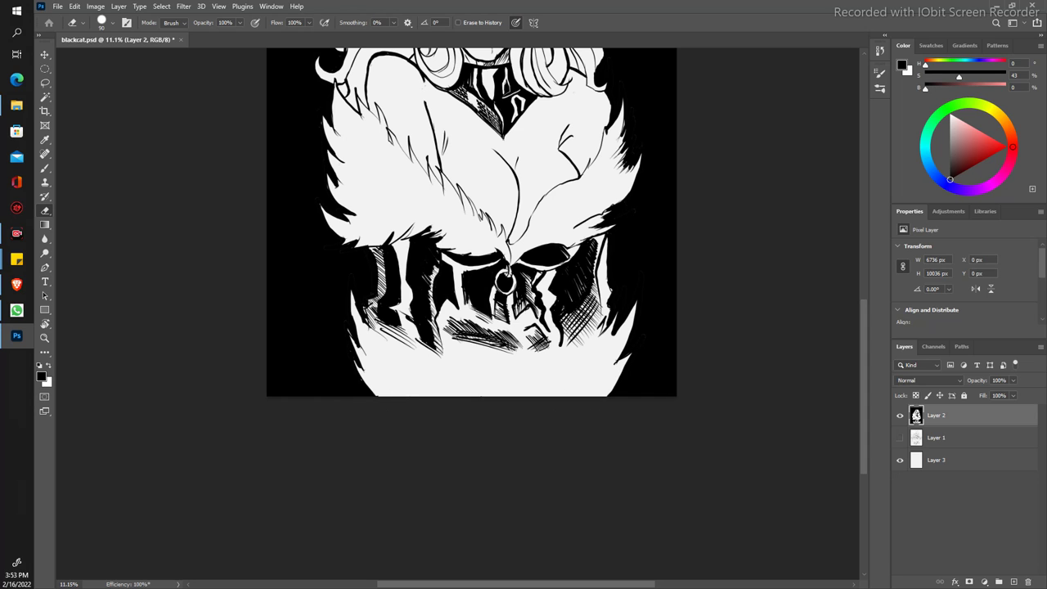
{"action": "key", "text": "z"}
{"action": "mouse_move", "coordinate": [330, 219]}
{"action": "left_mouse_down"}
{"action": "mouse_move", "coordinate": [292, 191]}
{"action": "mouse_move", "coordinate": [325, 227]}
{"action": "left_mouse_up"}
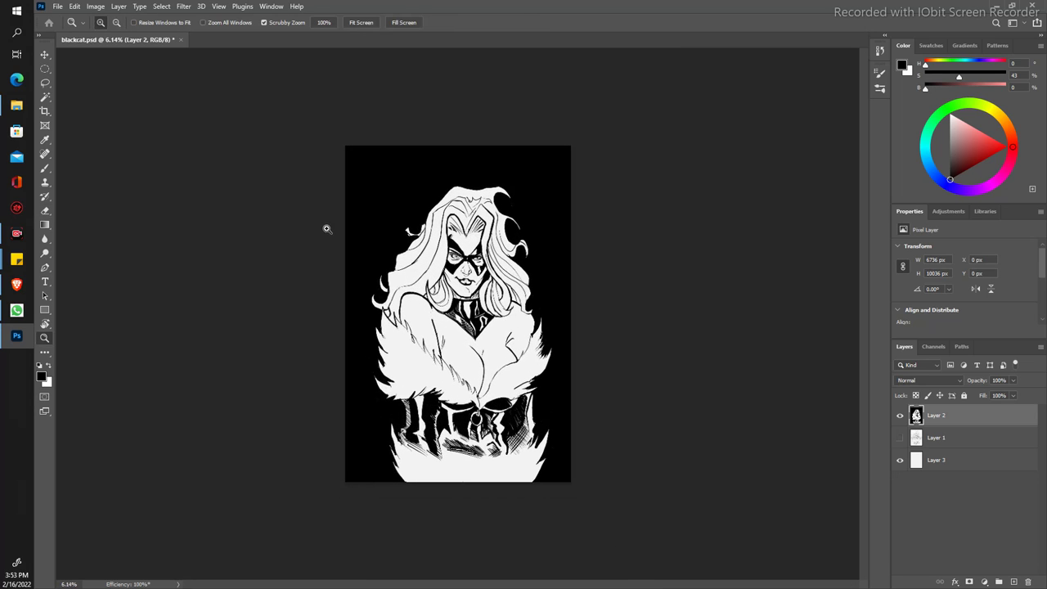
{"action": "left_click_drag", "start_coordinate": [365, 286], "coordinate": [375, 285]}
{"action": "key", "text": "e"}
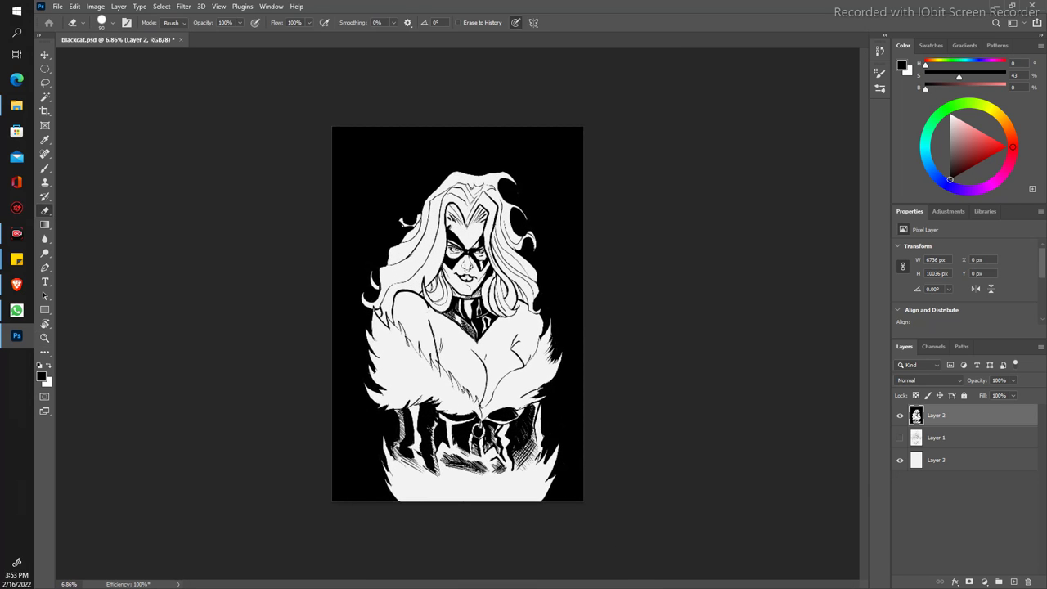
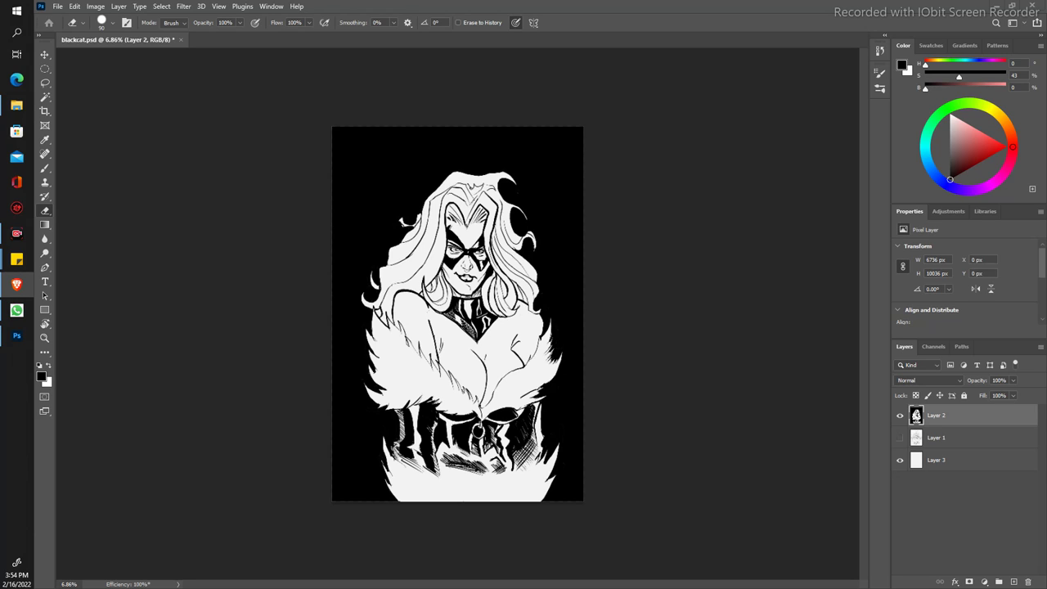
Step: Zoom into the face and paint black over the light area beside the hair spike
{"action": "key", "text": "z"}
{"action": "left_click_drag", "start_coordinate": [391, 227], "coordinate": [433, 227]}
{"action": "key", "text": "b"}
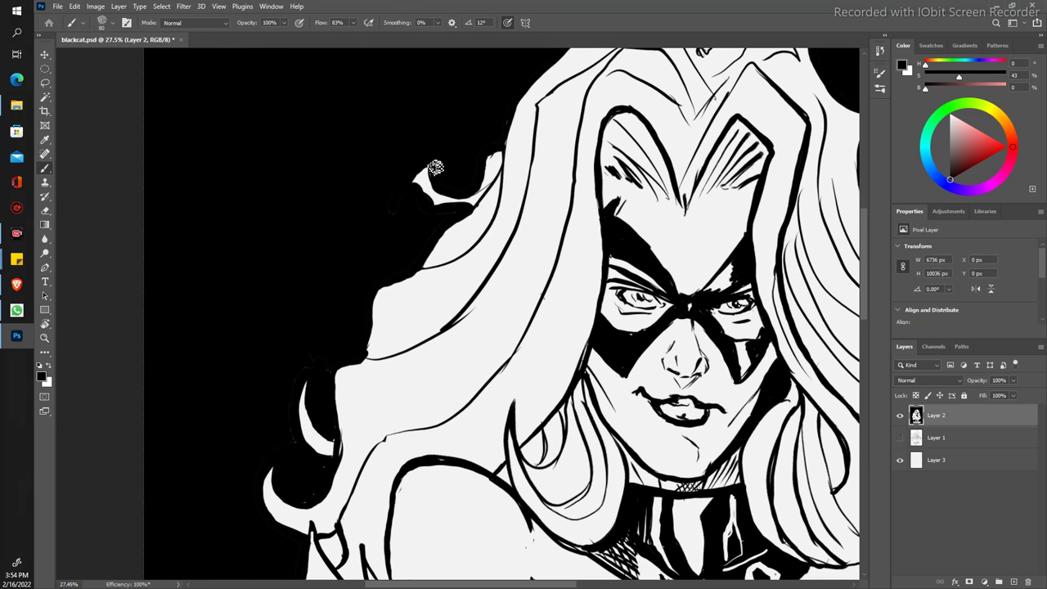
{"action": "left_click_drag", "start_coordinate": [450, 187], "coordinate": [481, 154]}
{"action": "left_click_drag", "start_coordinate": [497, 145], "coordinate": [472, 168]}
Step: Erase the excess black to restore the hair spike, then zoom back out
{"action": "key", "text": "e"}
{"action": "left_click_drag", "start_coordinate": [405, 201], "coordinate": [465, 207]}
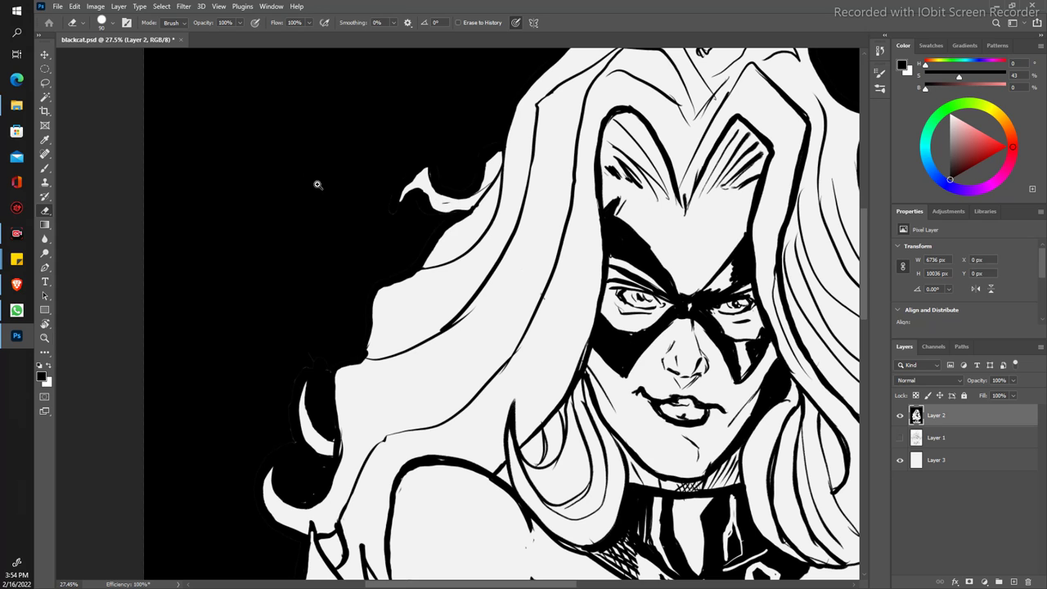
{"action": "key", "text": "z"}
{"action": "scroll", "coordinate": [329, 196], "scroll_direction": "down", "scroll_amount": 5}
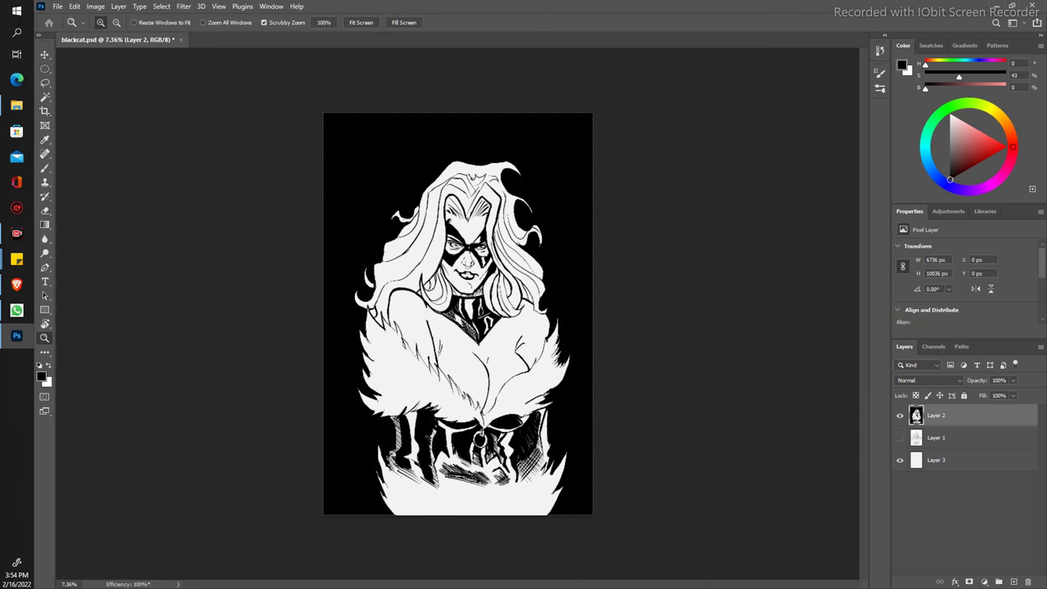
Step: Bring the belt into view and make the ring's interior solid black with the Eraser
{"action": "key", "text": "e"}
{"action": "scroll", "coordinate": [425, 384], "scroll_direction": "down", "scroll_amount": 1}
{"action": "scroll", "coordinate": [403, 491], "scroll_direction": "up", "scroll_amount": 3}
{"action": "scroll", "coordinate": [403, 490], "scroll_direction": "up", "scroll_amount": 1}
{"action": "left_click_drag", "start_coordinate": [404, 491], "coordinate": [362, 257]}
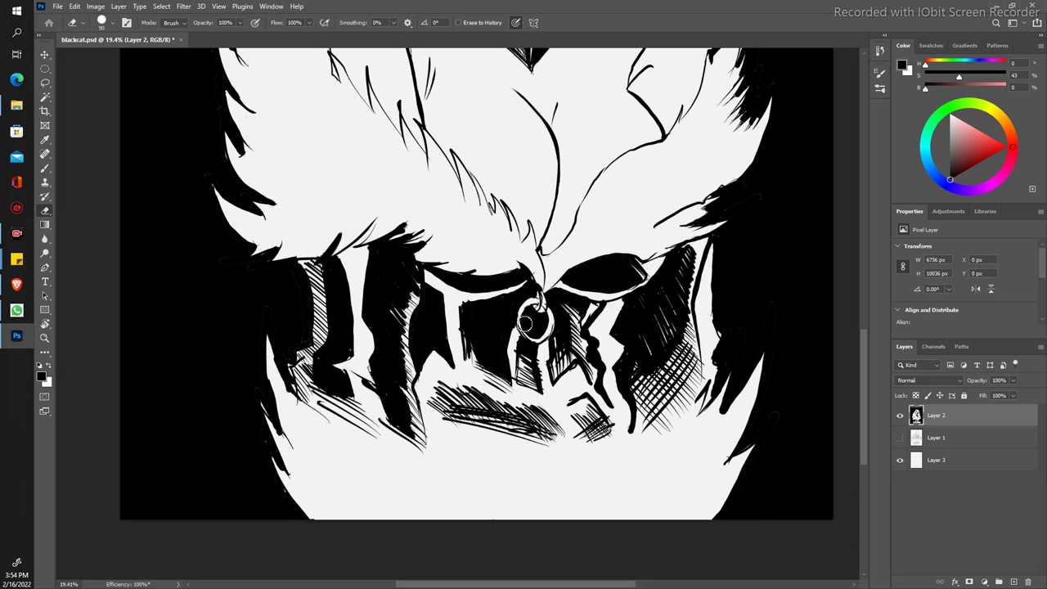
{"action": "mouse_move", "coordinate": [522, 331]}
{"action": "left_mouse_down"}
{"action": "mouse_move", "coordinate": [539, 304]}
{"action": "mouse_move", "coordinate": [524, 323]}
{"action": "mouse_move", "coordinate": [529, 345]}
{"action": "mouse_move", "coordinate": [548, 346]}
{"action": "mouse_move", "coordinate": [557, 320]}
{"action": "mouse_move", "coordinate": [546, 311]}
{"action": "left_mouse_up"}
Step: Cut a thin white line along the left belt stripe
{"action": "key", "text": "z"}
{"action": "left_click_drag", "start_coordinate": [379, 269], "coordinate": [339, 208]}
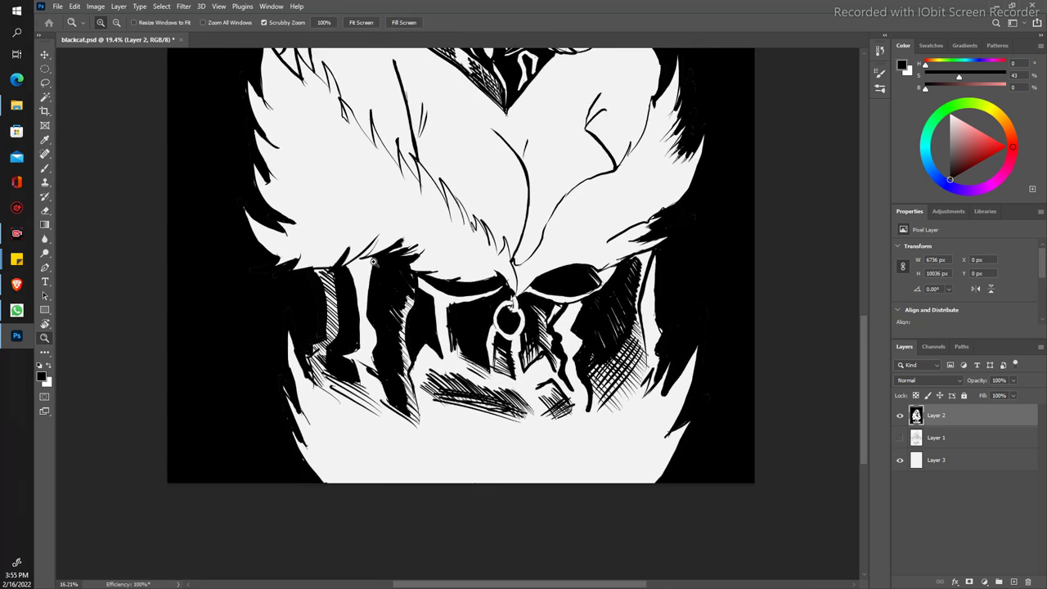
{"action": "left_click_drag", "start_coordinate": [435, 475], "coordinate": [507, 475]}
{"action": "key", "text": "e"}
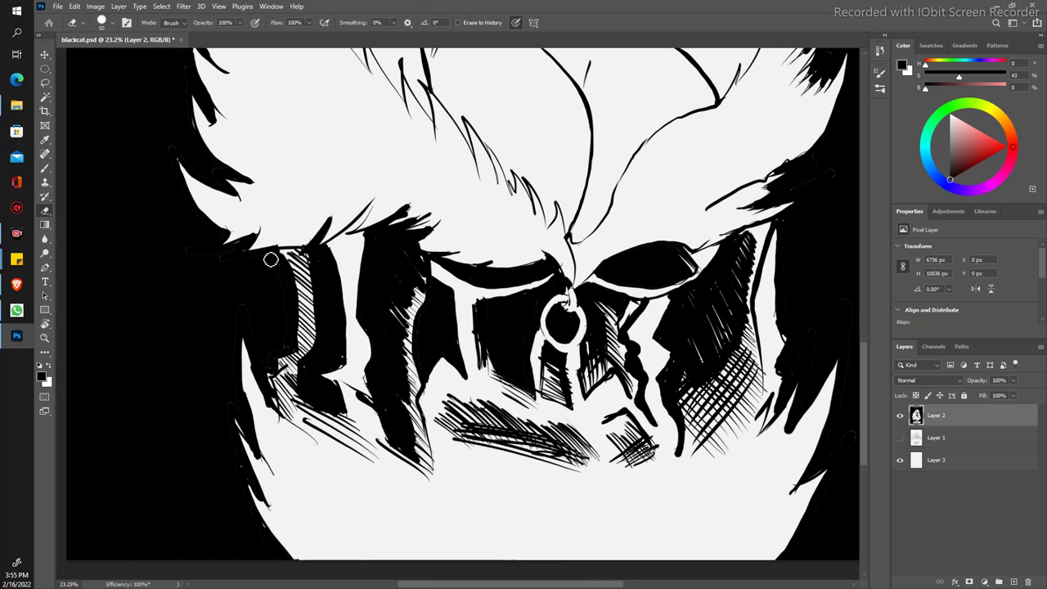
{"action": "mouse_move", "coordinate": [272, 264]}
{"action": "left_mouse_down"}
{"action": "mouse_move", "coordinate": [278, 358]}
{"action": "mouse_move", "coordinate": [268, 390]}
{"action": "left_mouse_up"}
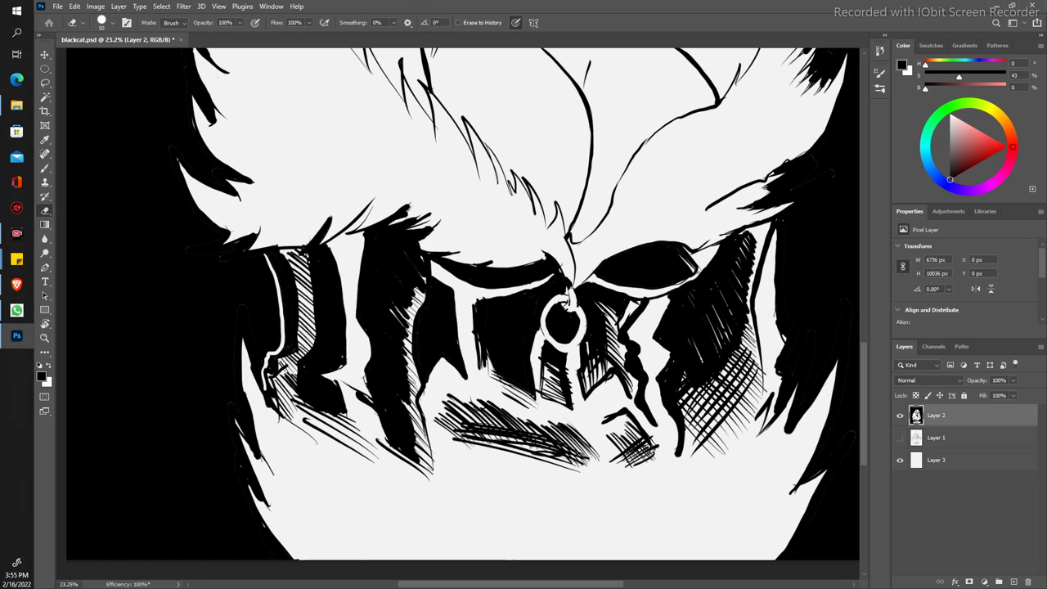
Step: Paint the thin white gap on the right side black and zoom out
{"action": "key", "text": "b"}
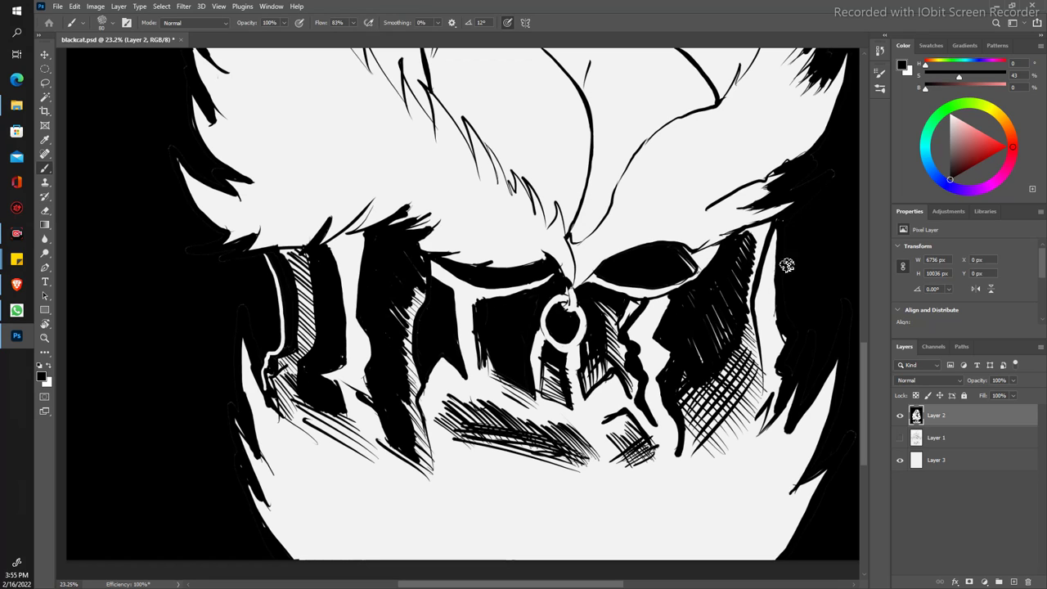
{"action": "left_click_drag", "start_coordinate": [782, 230], "coordinate": [791, 380]}
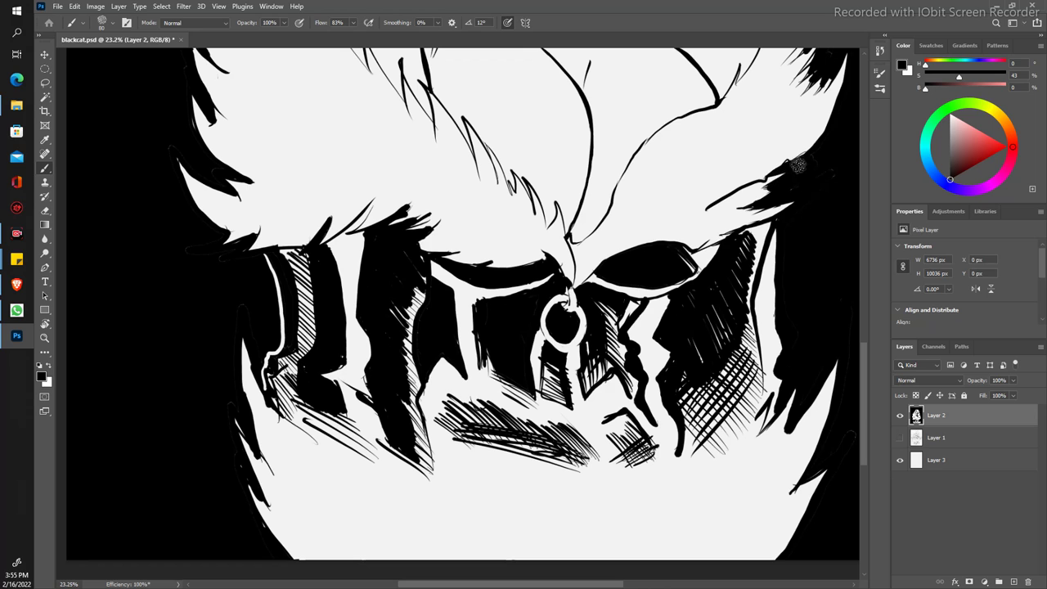
{"action": "key", "text": "z"}
{"action": "left_click_drag", "start_coordinate": [344, 263], "coordinate": [288, 264]}
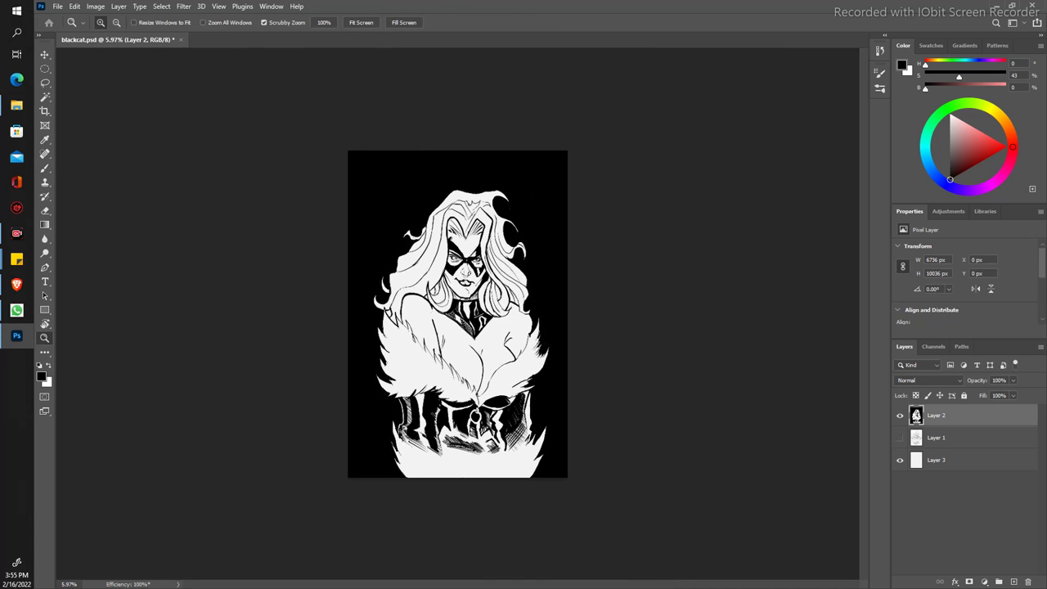
{"action": "left_click", "coordinate": [282, 319], "text": "alt"}
{"action": "left_click_drag", "start_coordinate": [294, 328], "coordinate": [311, 316]}
{"action": "key", "text": "b"}
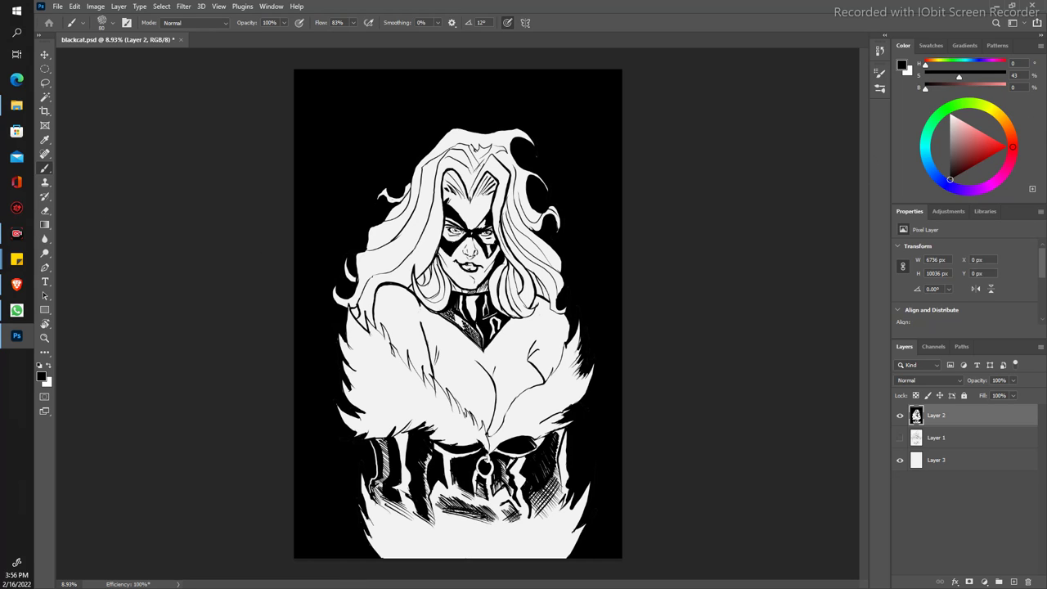
Step: Add Layer 4 above Layer 2 and load a Kyle's Spatter brush found by searching 'kyle'
{"action": "left_click", "coordinate": [1014, 582]}
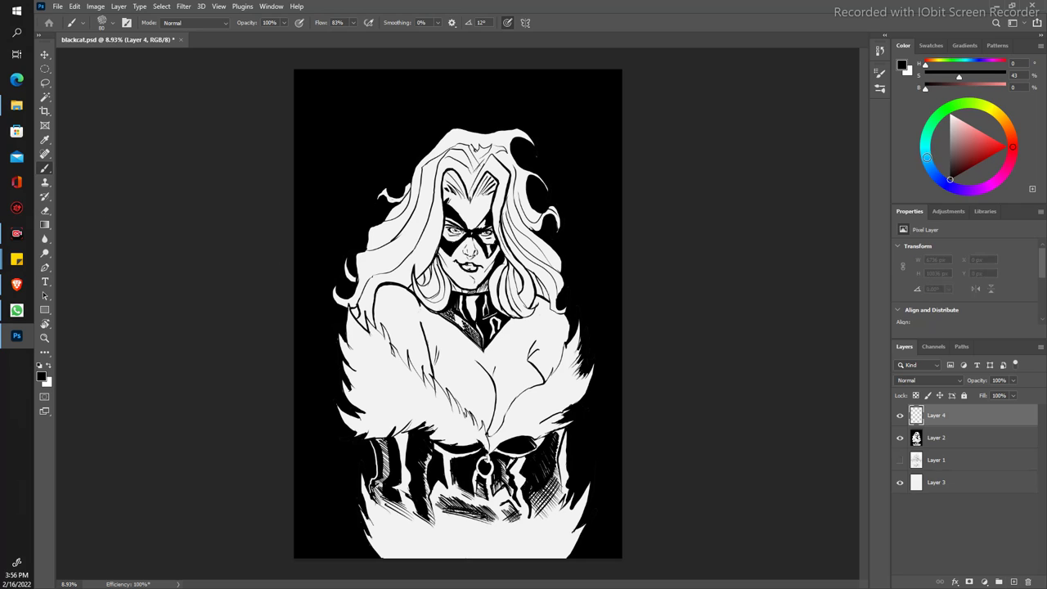
{"action": "left_click", "coordinate": [926, 156]}
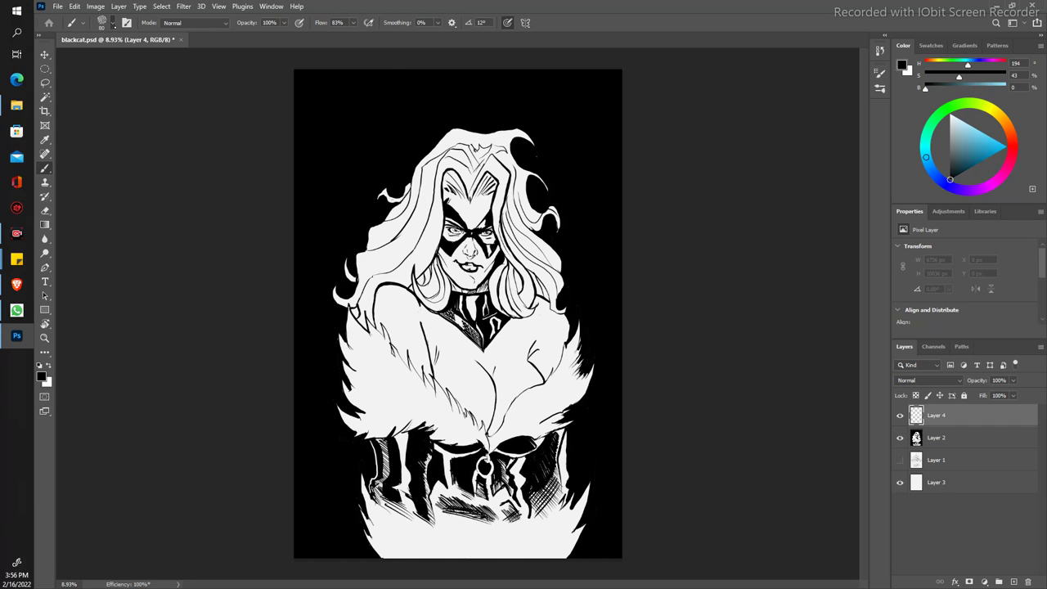
{"action": "left_click", "coordinate": [103, 23]}
{"action": "left_click", "coordinate": [83, 103]}
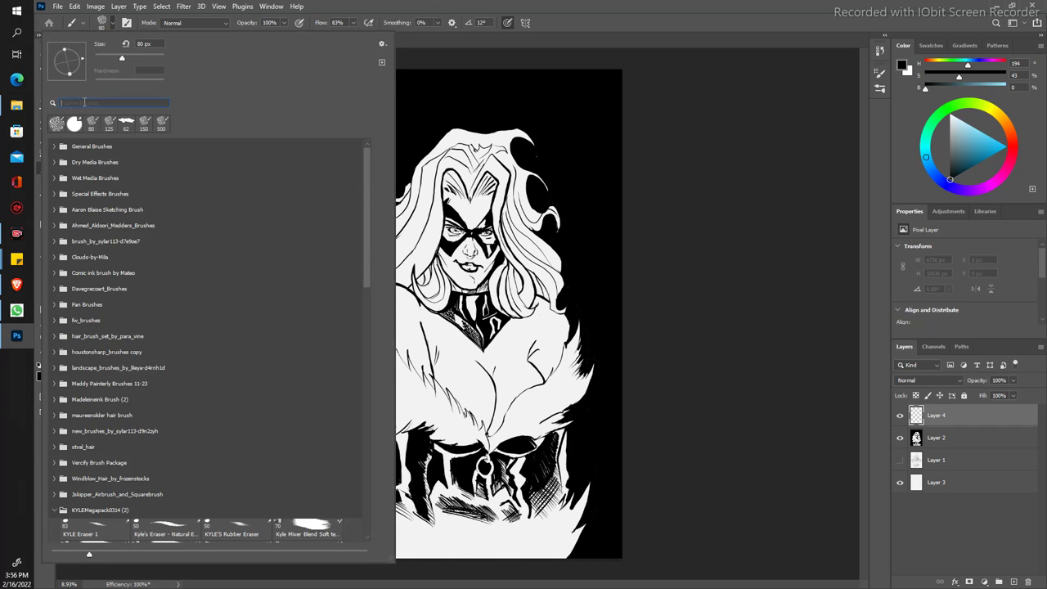
{"action": "type", "text": "kyle"}
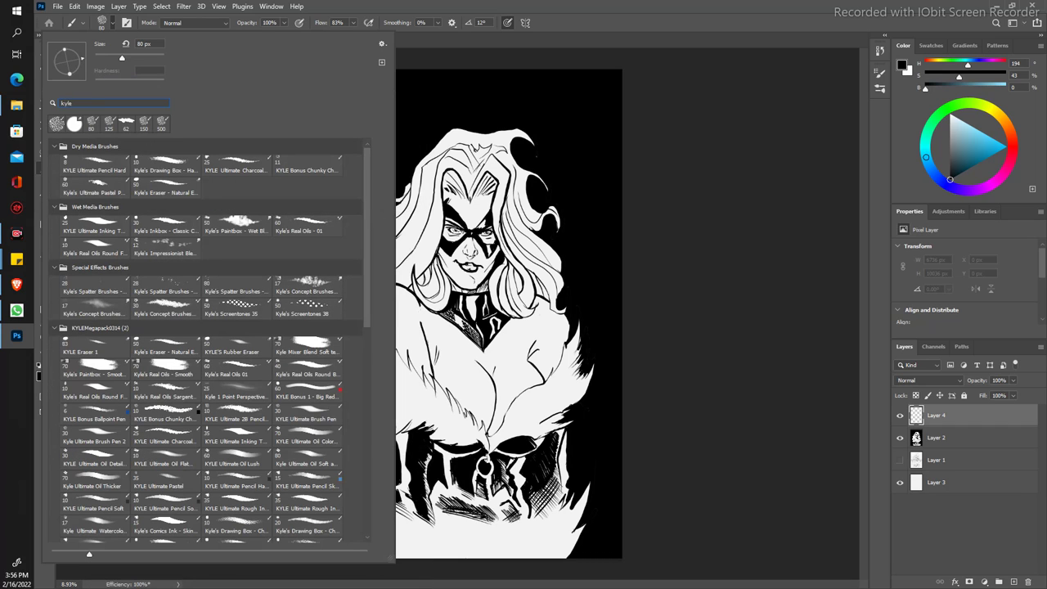
{"action": "left_click", "coordinate": [166, 286]}
{"action": "left_click", "coordinate": [699, 269]}
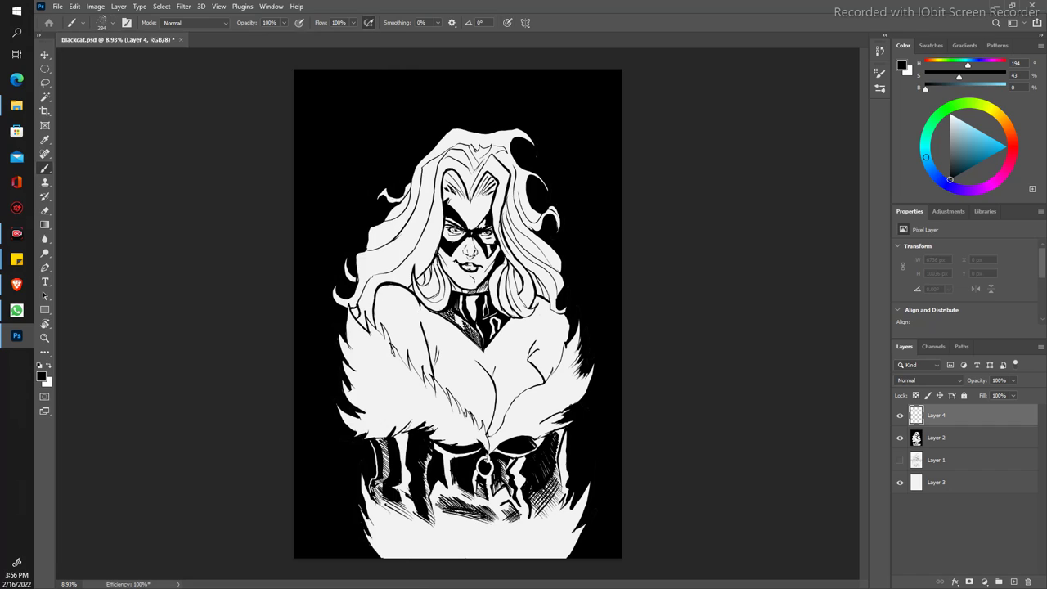
{"action": "left_click", "coordinate": [382, 162]}
Step: Try white spatter strokes around the hair and fur, undoing most of them
{"action": "key", "text": "x"}
{"action": "left_click_drag", "start_coordinate": [365, 130], "coordinate": [379, 104]}
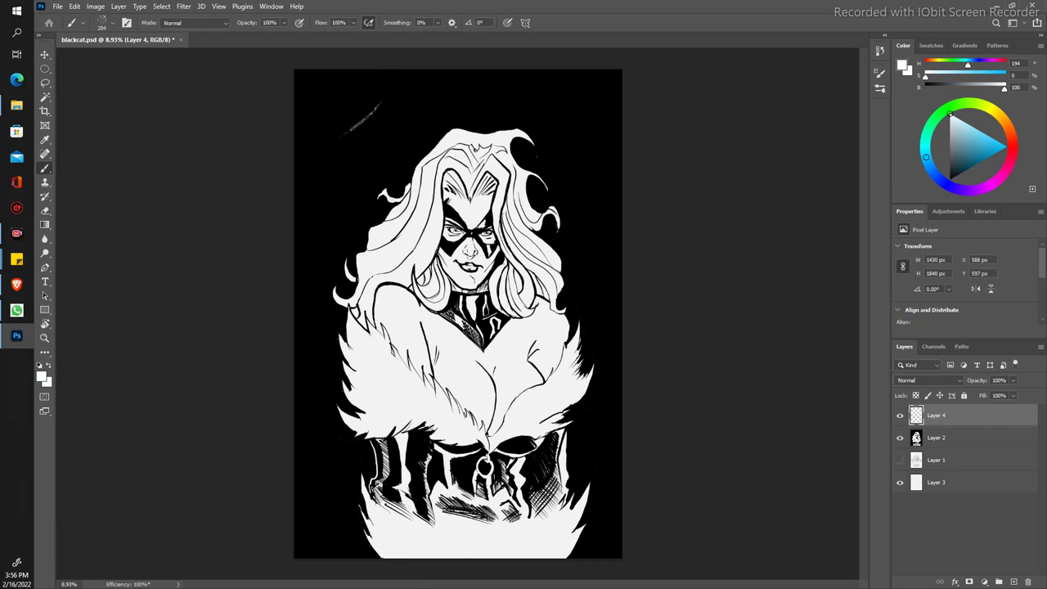
{"action": "left_click", "coordinate": [74, 6]}
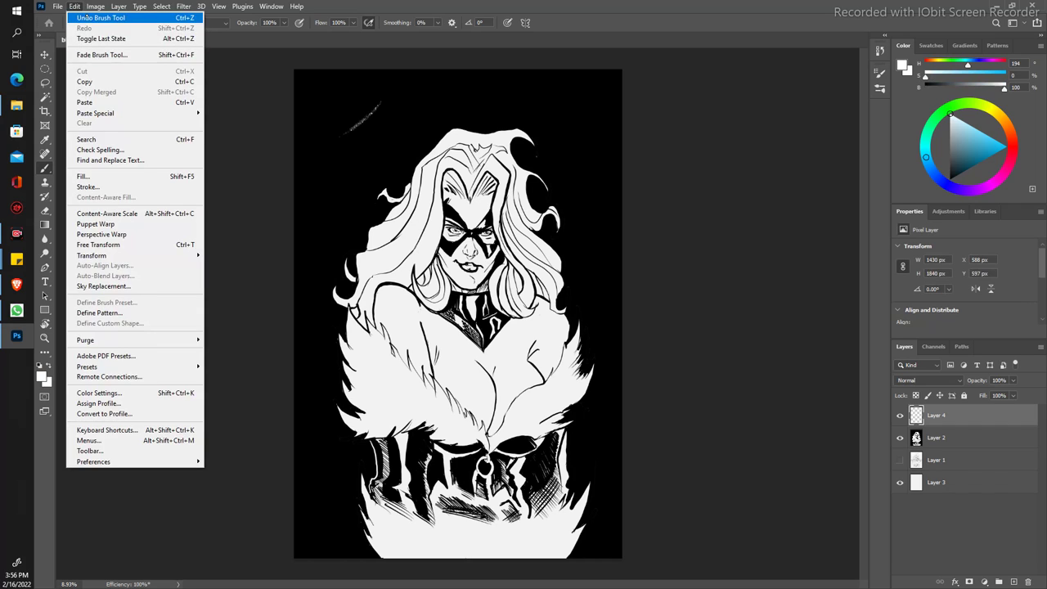
{"action": "left_click", "coordinate": [90, 17]}
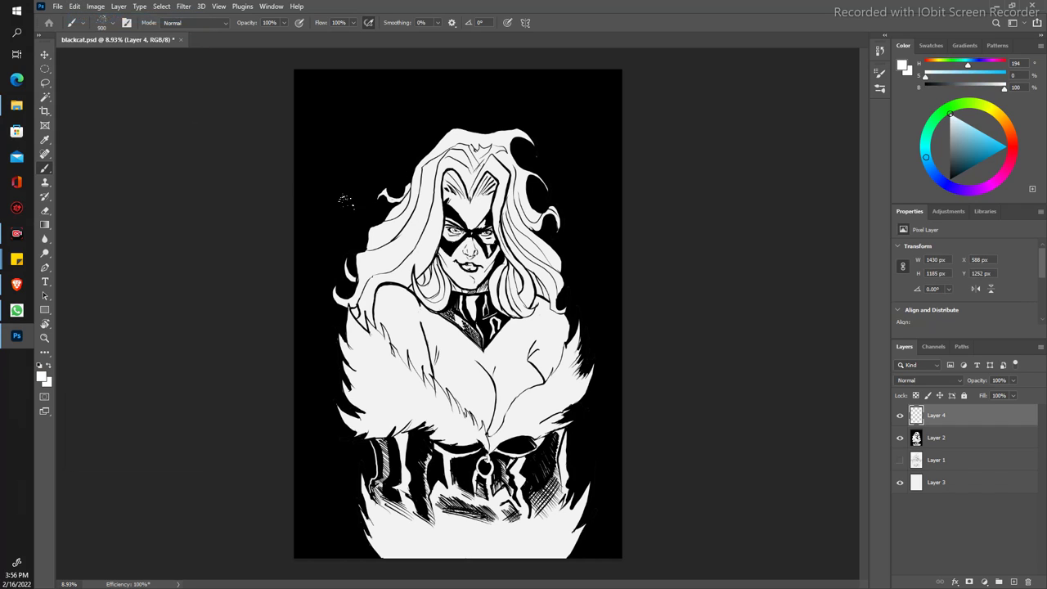
{"action": "left_click_drag", "start_coordinate": [340, 190], "coordinate": [360, 211]}
{"action": "left_click_drag", "start_coordinate": [595, 205], "coordinate": [566, 274]}
{"action": "left_click_drag", "start_coordinate": [612, 303], "coordinate": [619, 470]}
{"action": "mouse_move", "coordinate": [344, 400]}
{"action": "left_mouse_down"}
{"action": "mouse_move", "coordinate": [340, 306]}
{"action": "mouse_move", "coordinate": [299, 241]}
{"action": "mouse_move", "coordinate": [331, 223]}
{"action": "mouse_move", "coordinate": [360, 86]}
{"action": "mouse_move", "coordinate": [499, 131]}
{"action": "mouse_move", "coordinate": [532, 204]}
{"action": "mouse_move", "coordinate": [585, 184]}
{"action": "mouse_move", "coordinate": [618, 114]}
{"action": "left_mouse_up"}
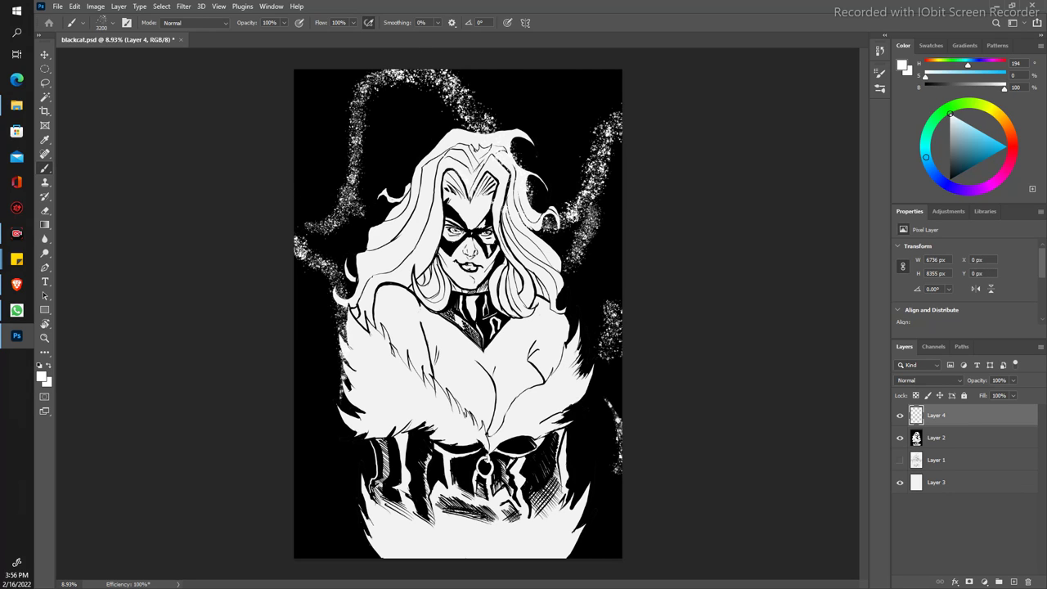
{"action": "key", "text": "ctrl+z"}
{"action": "key", "text": "ctrl+z"}
{"action": "key", "text": "ctrl+z"}
{"action": "key", "text": "ctrl+z"}
{"action": "key", "text": "ctrl+z"}
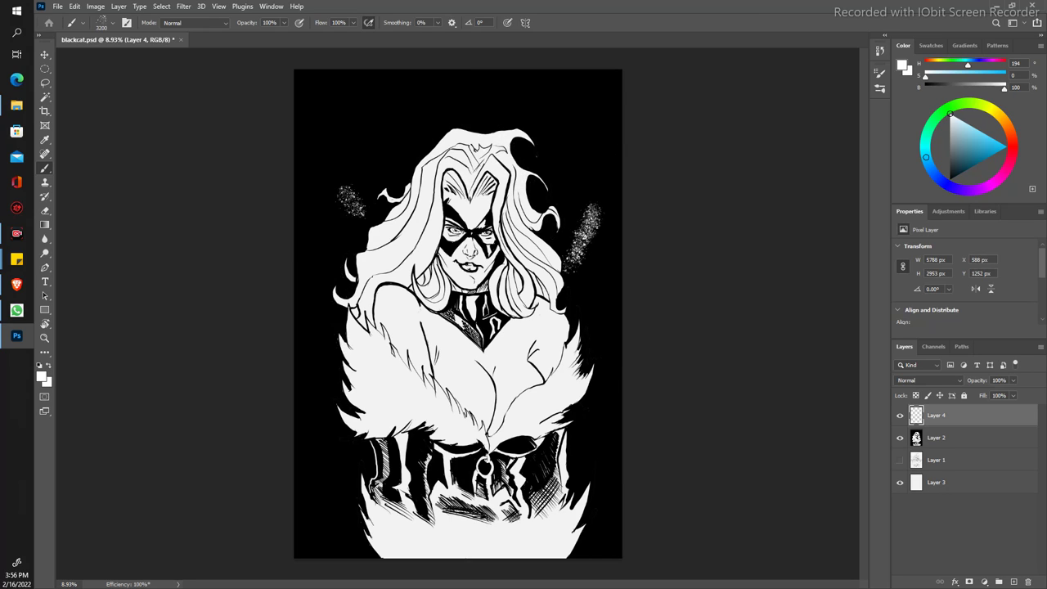
{"action": "key", "text": "ctrl+z"}
{"action": "key", "text": "ctrl+z"}
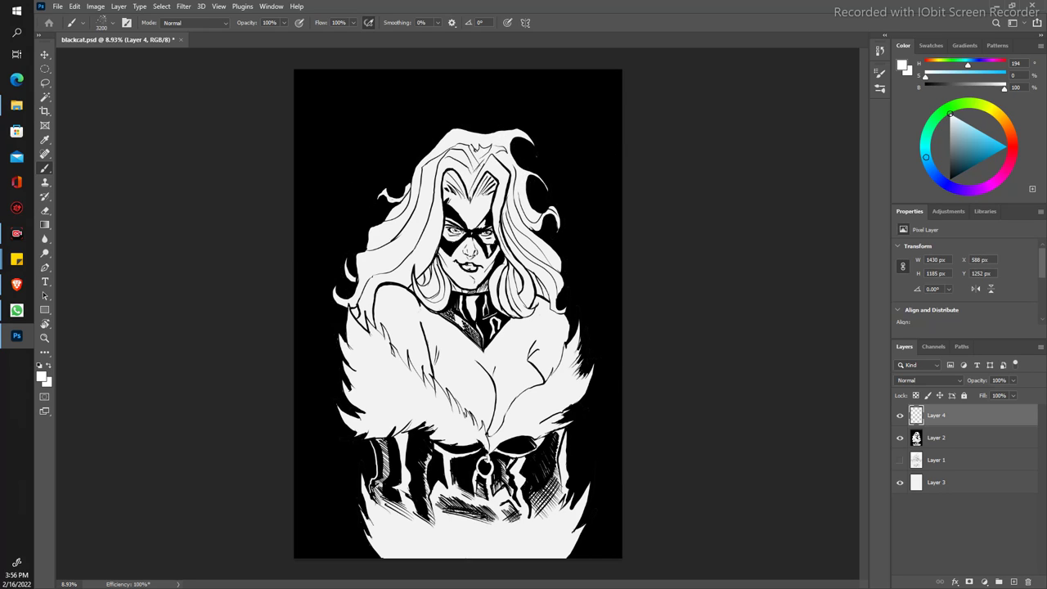
Step: With a larger brush, stamp white spatter along the hair's left side and canvas's left edge
{"action": "key", "text": "bracketright"}
{"action": "key", "text": "bracketright"}
{"action": "key", "text": "bracketright"}
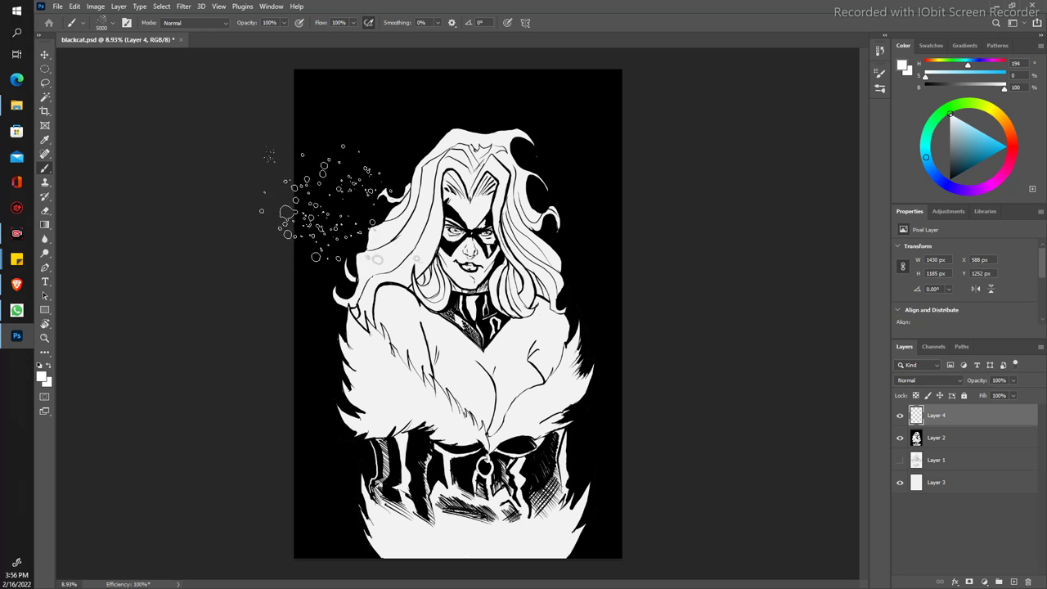
{"action": "left_click", "coordinate": [274, 184]}
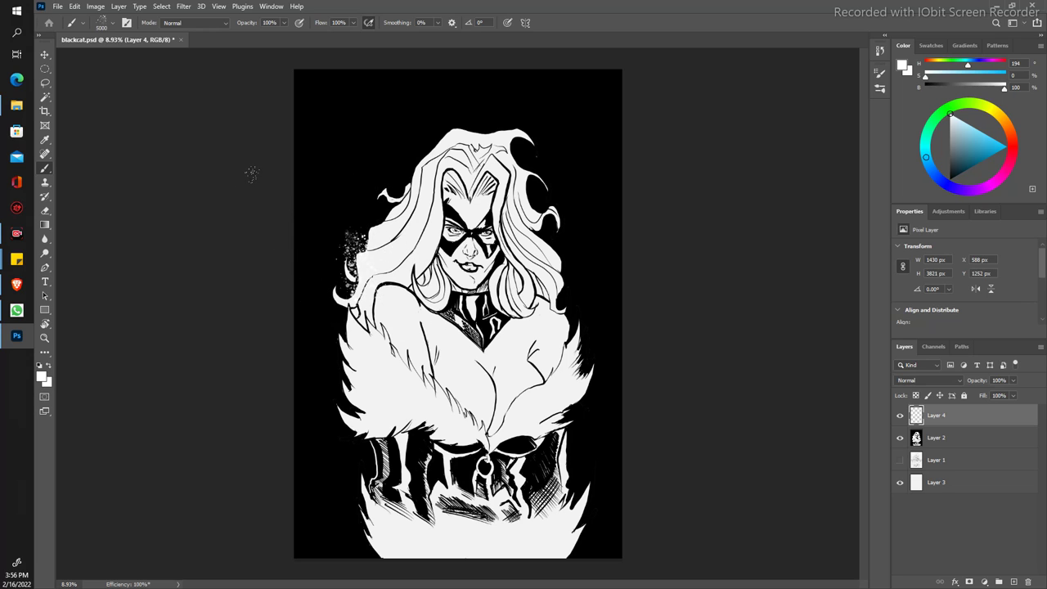
{"action": "left_click", "coordinate": [328, 167]}
{"action": "left_click", "coordinate": [356, 123]}
{"action": "left_click", "coordinate": [308, 342]}
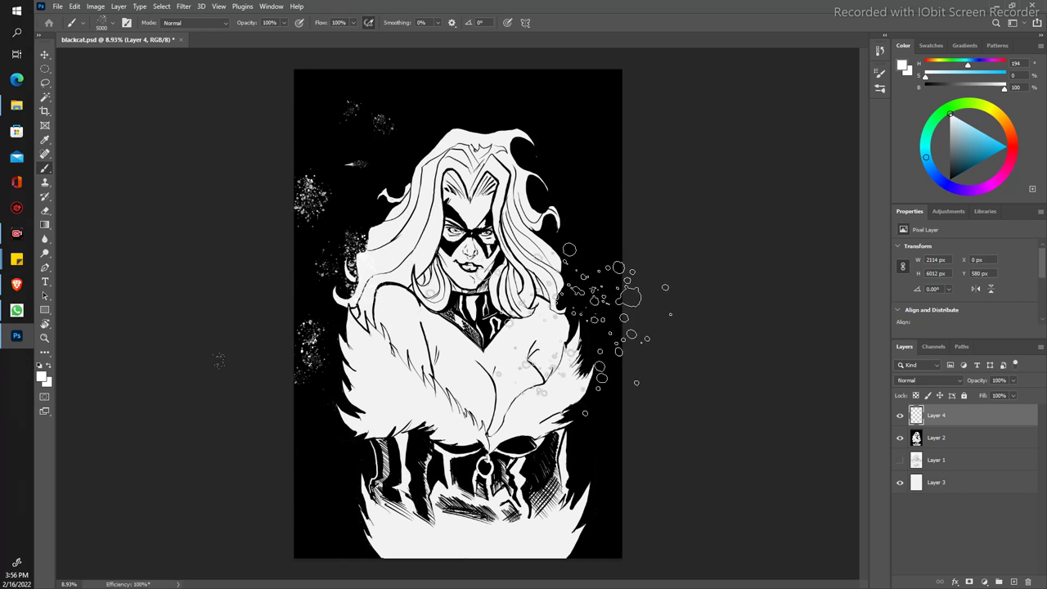
{"action": "left_click", "coordinate": [337, 446]}
Step: Stamp white spatter along the neck, the hair's right edge and the figure's right side
{"action": "left_click", "coordinate": [489, 319]}
{"action": "left_click", "coordinate": [563, 262]}
{"action": "left_click", "coordinate": [570, 215]}
{"action": "left_click", "coordinate": [603, 238]}
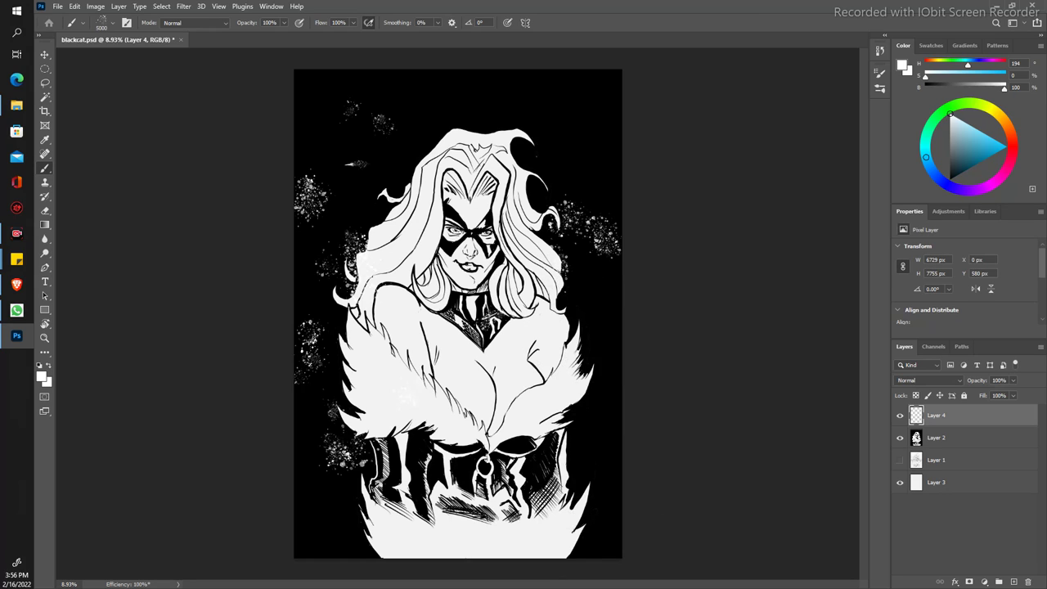
{"action": "left_click", "coordinate": [581, 282]}
{"action": "left_click", "coordinate": [580, 312]}
{"action": "left_click", "coordinate": [601, 372]}
{"action": "left_click", "coordinate": [609, 399]}
{"action": "left_click", "coordinate": [619, 457]}
Step: Add white spatter above the head, at the lower left, and on the lower torso
{"action": "left_click", "coordinate": [483, 81]}
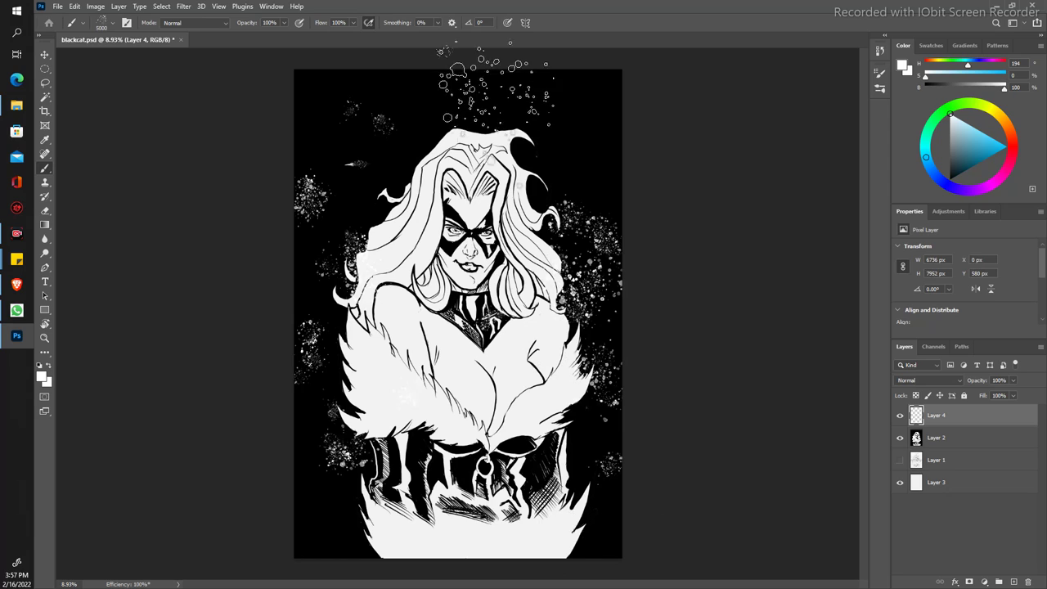
{"action": "left_click", "coordinate": [499, 102]}
{"action": "left_click", "coordinate": [550, 159]}
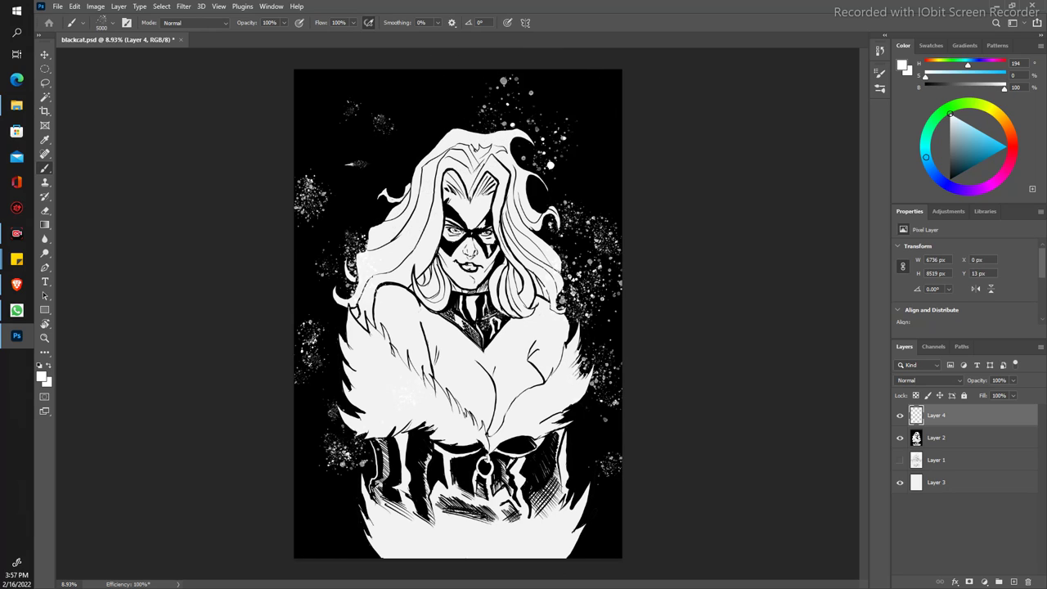
{"action": "left_click", "coordinate": [400, 179]}
{"action": "left_click", "coordinate": [301, 476]}
{"action": "left_click", "coordinate": [310, 446]}
{"action": "left_click", "coordinate": [368, 459]}
{"action": "left_click", "coordinate": [303, 374]}
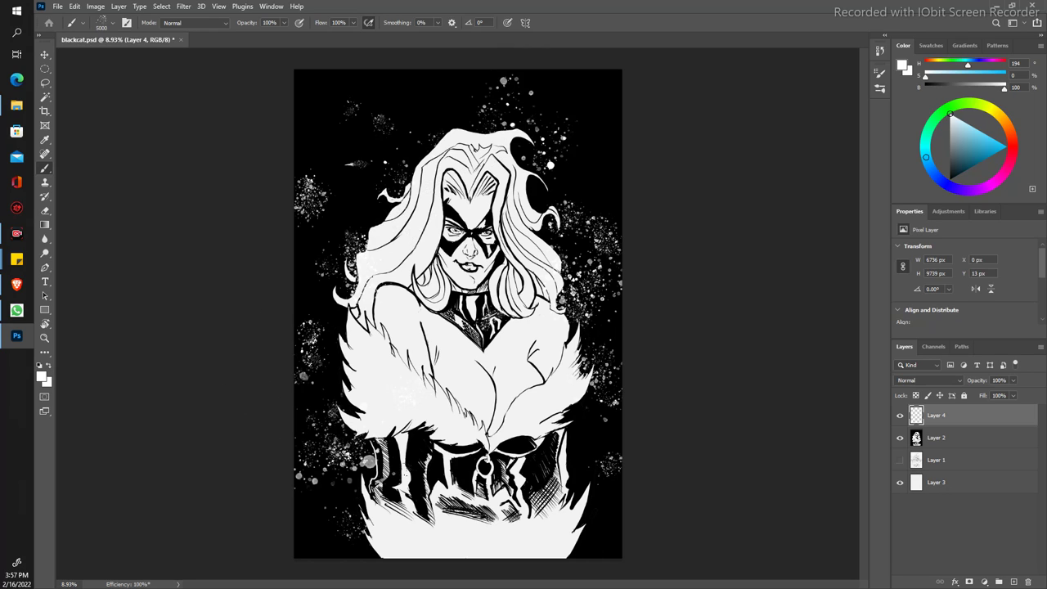
{"action": "left_click", "coordinate": [449, 504]}
Step: Zoom out and rotate the canvas view to review the spatter placement
{"action": "key", "text": "z"}
{"action": "mouse_move", "coordinate": [317, 276]}
{"action": "left_mouse_down"}
{"action": "mouse_move", "coordinate": [293, 238]}
{"action": "mouse_move", "coordinate": [310, 257]}
{"action": "mouse_move", "coordinate": [300, 266]}
{"action": "left_mouse_up"}
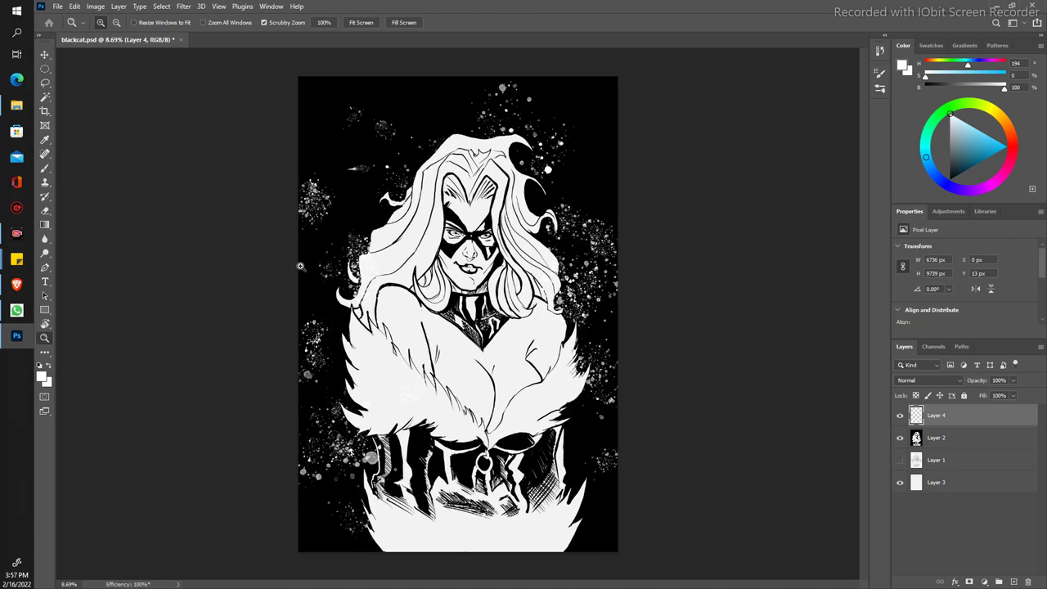
{"action": "key", "text": "r"}
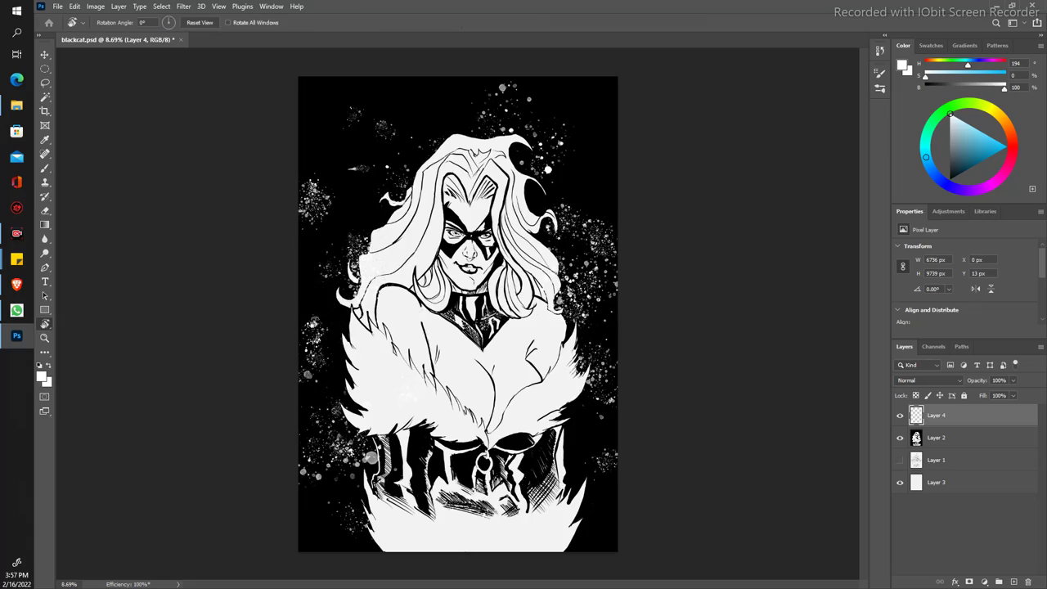
{"action": "mouse_move", "coordinate": [274, 398]}
{"action": "left_mouse_down"}
{"action": "mouse_move", "coordinate": [247, 390]}
{"action": "mouse_move", "coordinate": [246, 269]}
{"action": "left_mouse_up"}
Step: Erase the spatter dots over the collar and neck, then add a new Layer 5
{"action": "key", "text": "b"}
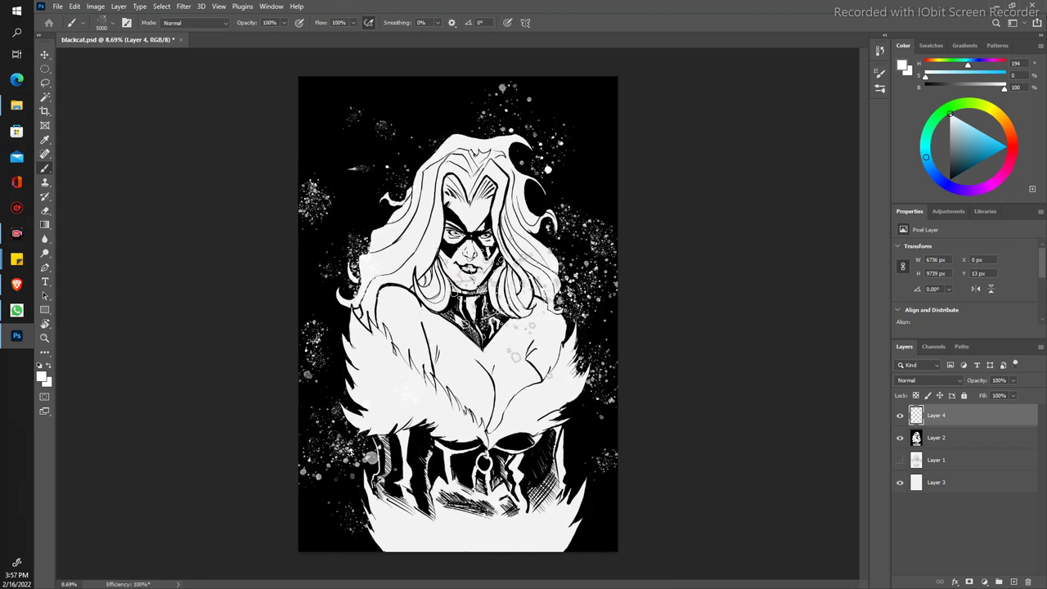
{"action": "key", "text": "e"}
{"action": "mouse_move", "coordinate": [497, 299]}
{"action": "left_mouse_down"}
{"action": "mouse_move", "coordinate": [486, 332]}
{"action": "mouse_move", "coordinate": [474, 330]}
{"action": "mouse_move", "coordinate": [488, 328]}
{"action": "left_mouse_up"}
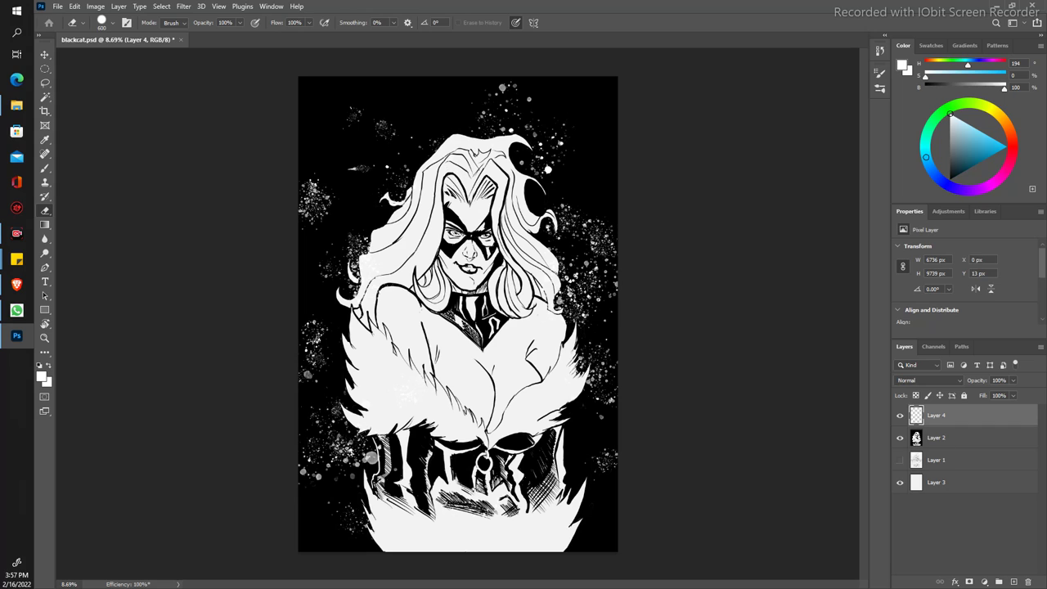
{"action": "left_click", "coordinate": [1014, 582]}
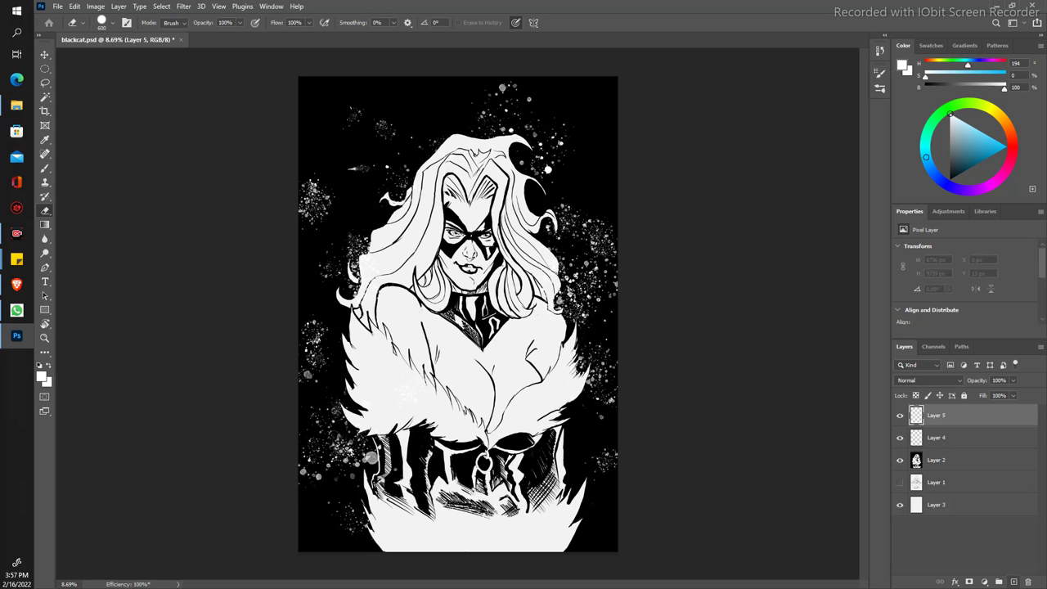
Step: Load the first Spatter brush preset and place a first white dab on Layer 5
{"action": "left_click", "coordinate": [107, 23]}
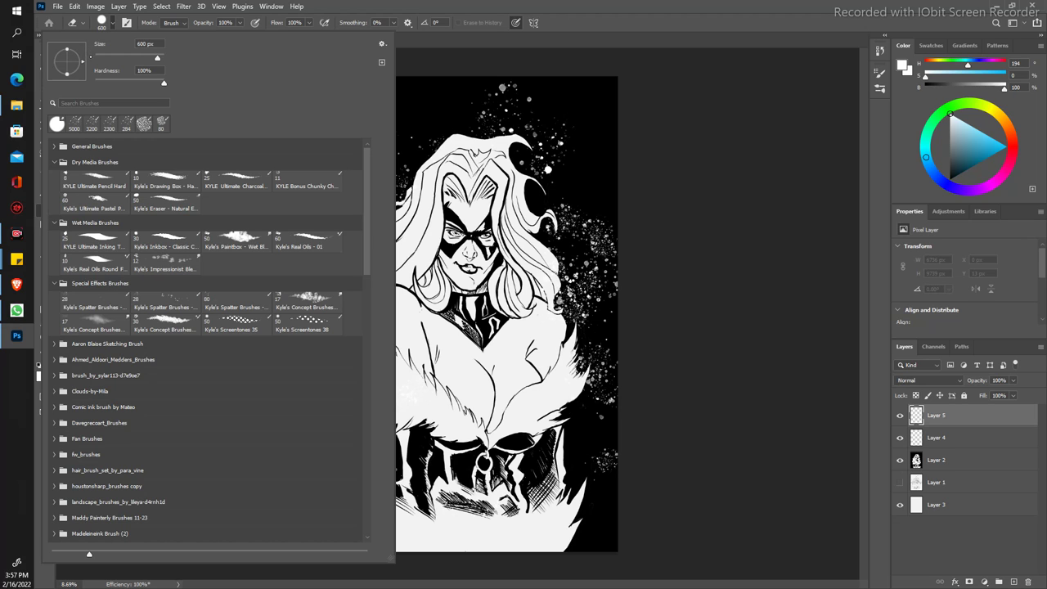
{"action": "left_click", "coordinate": [659, 305]}
{"action": "key", "text": "b"}
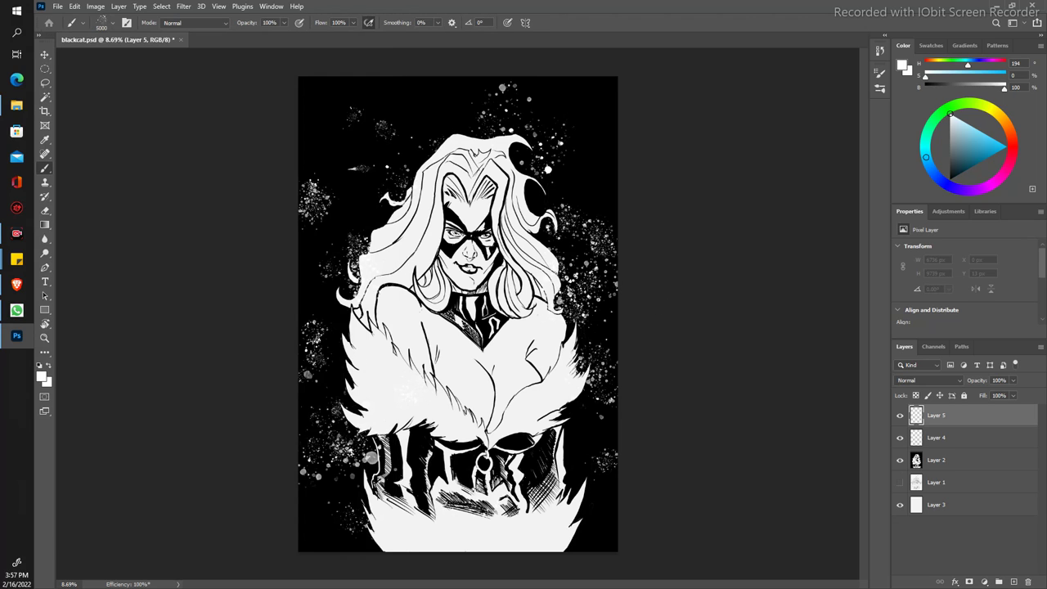
{"action": "left_click", "coordinate": [107, 23]}
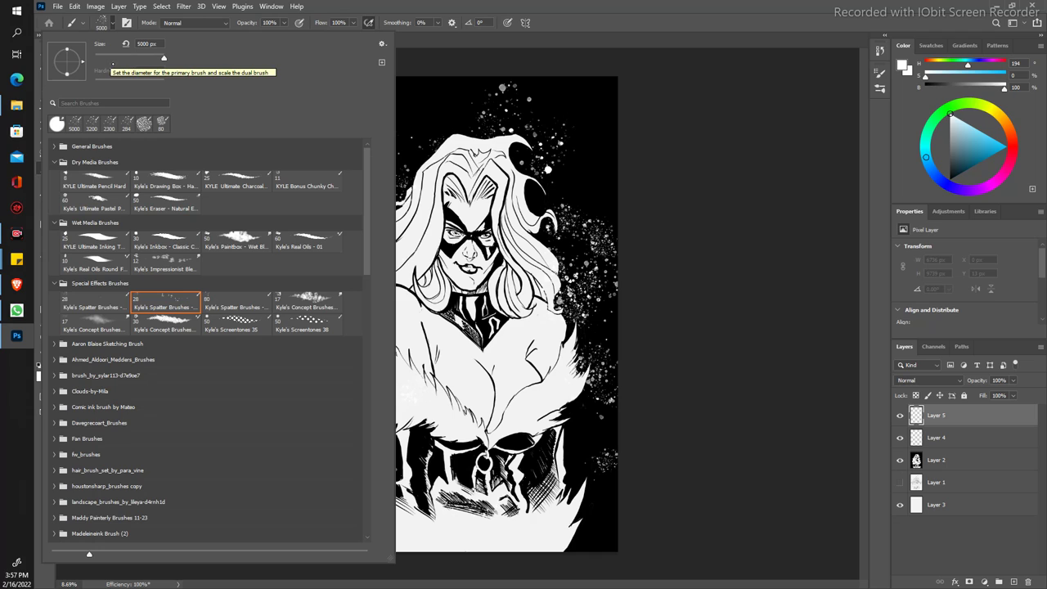
{"action": "left_click", "coordinate": [94, 301]}
{"action": "left_click", "coordinate": [589, 209]}
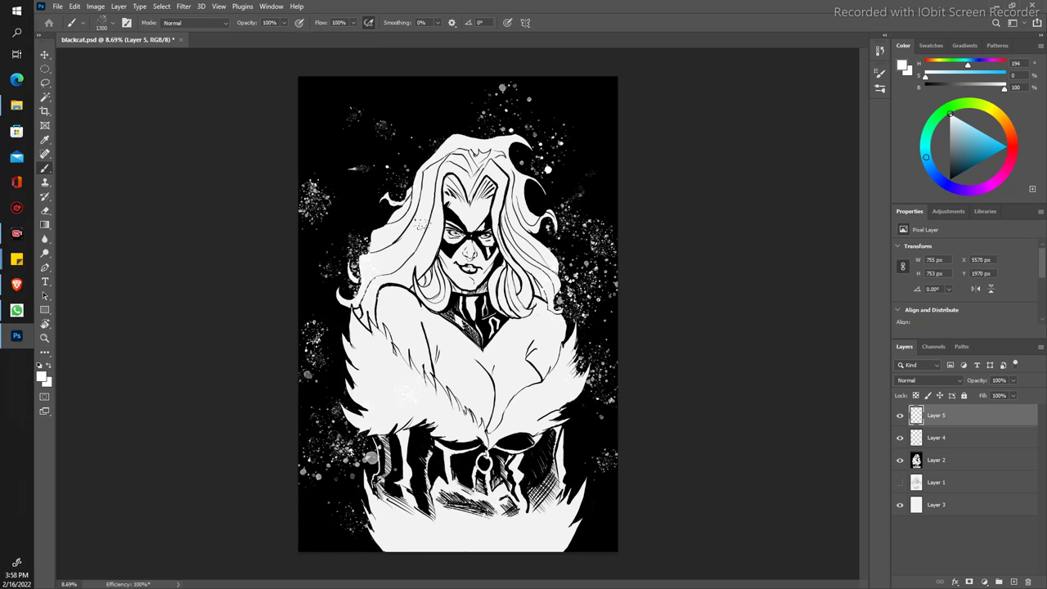
Step: At brush size 2700 spatter the left side, then at 2300 mark above the hair
{"action": "key", "text": "bracketright"}
{"action": "key", "text": "bracketright"}
{"action": "key", "text": "bracketright"}
{"action": "left_click", "coordinate": [367, 447]}
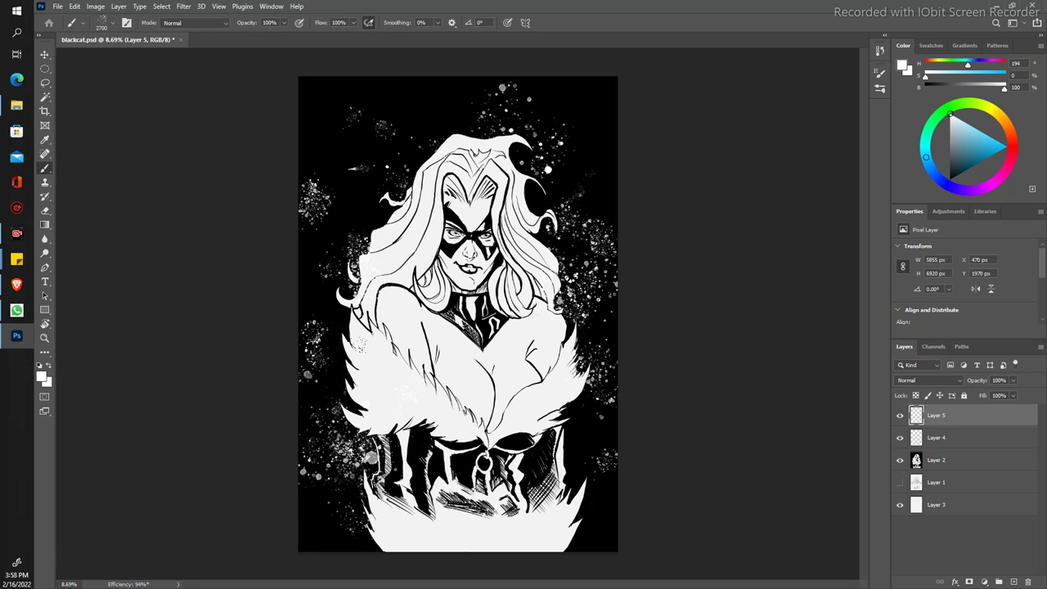
{"action": "left_click", "coordinate": [335, 405]}
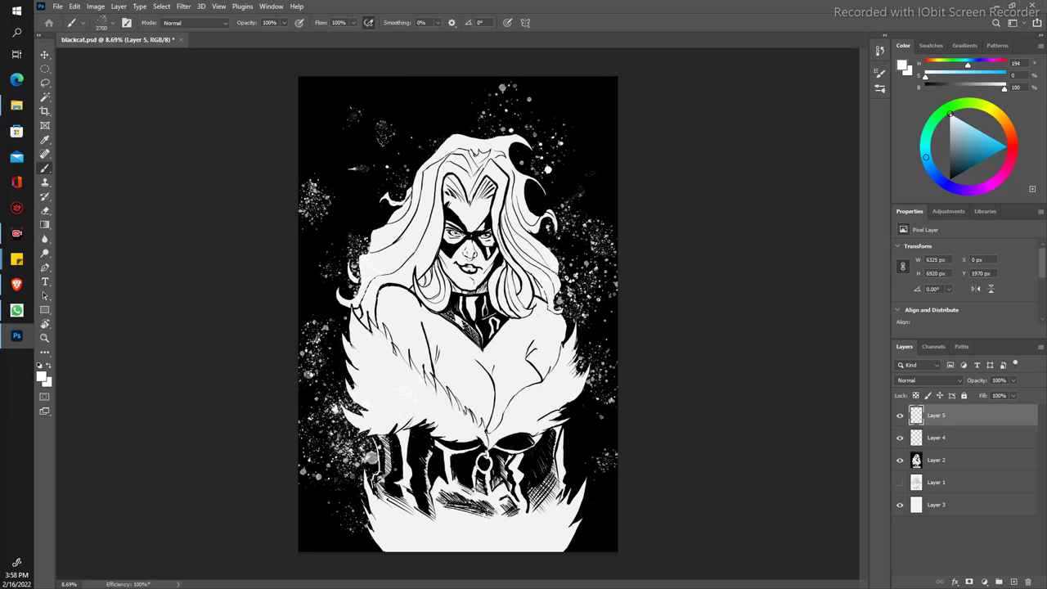
{"action": "left_click", "coordinate": [335, 133]}
{"action": "key", "text": "bracketleft"}
{"action": "left_click", "coordinate": [429, 114]}
Step: Paint spatter right of the fur and across the lower figure, erasing it off the belt
{"action": "left_click_drag", "start_coordinate": [569, 334], "coordinate": [597, 343]}
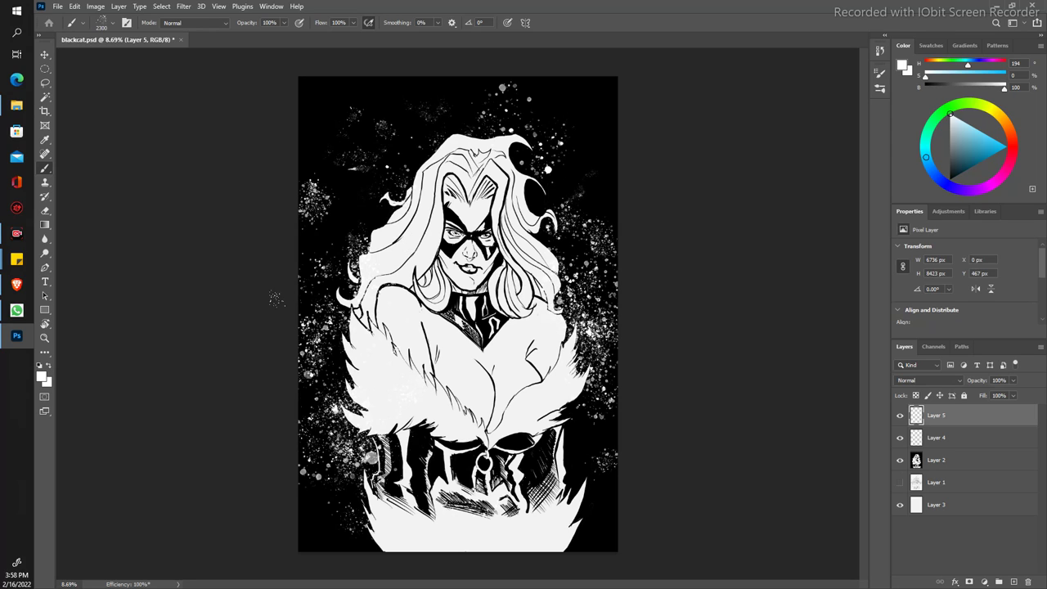
{"action": "mouse_move", "coordinate": [344, 401]}
{"action": "left_mouse_down"}
{"action": "mouse_move", "coordinate": [593, 483]}
{"action": "mouse_move", "coordinate": [606, 477]}
{"action": "left_mouse_up"}
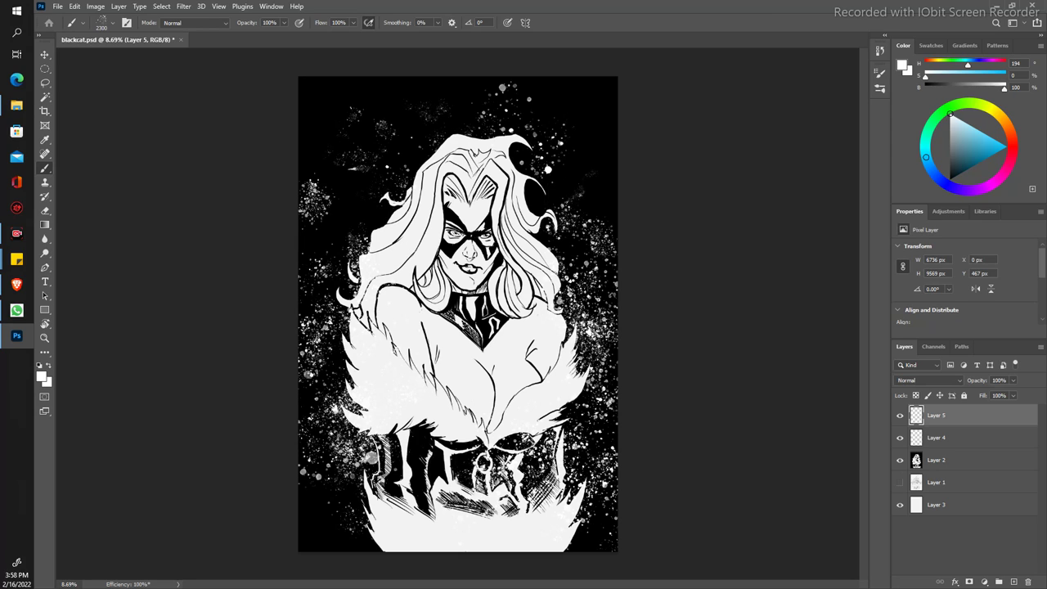
{"action": "key", "text": "e"}
{"action": "mouse_move", "coordinate": [507, 433]}
{"action": "left_mouse_down"}
{"action": "mouse_move", "coordinate": [482, 466]}
{"action": "mouse_move", "coordinate": [458, 450]}
{"action": "mouse_move", "coordinate": [503, 481]}
{"action": "mouse_move", "coordinate": [534, 463]}
{"action": "mouse_move", "coordinate": [544, 494]}
{"action": "left_mouse_up"}
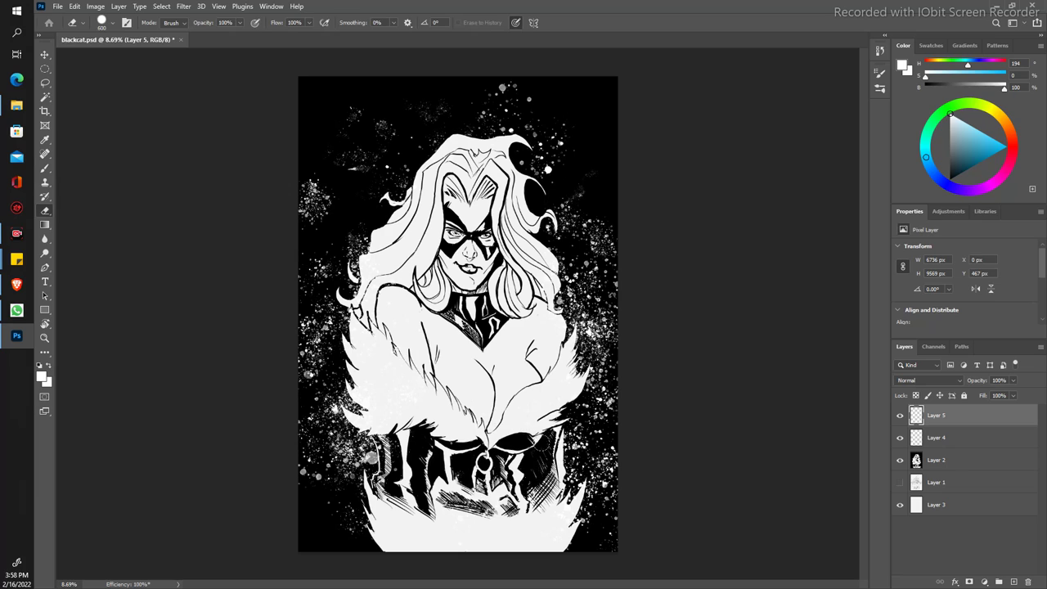